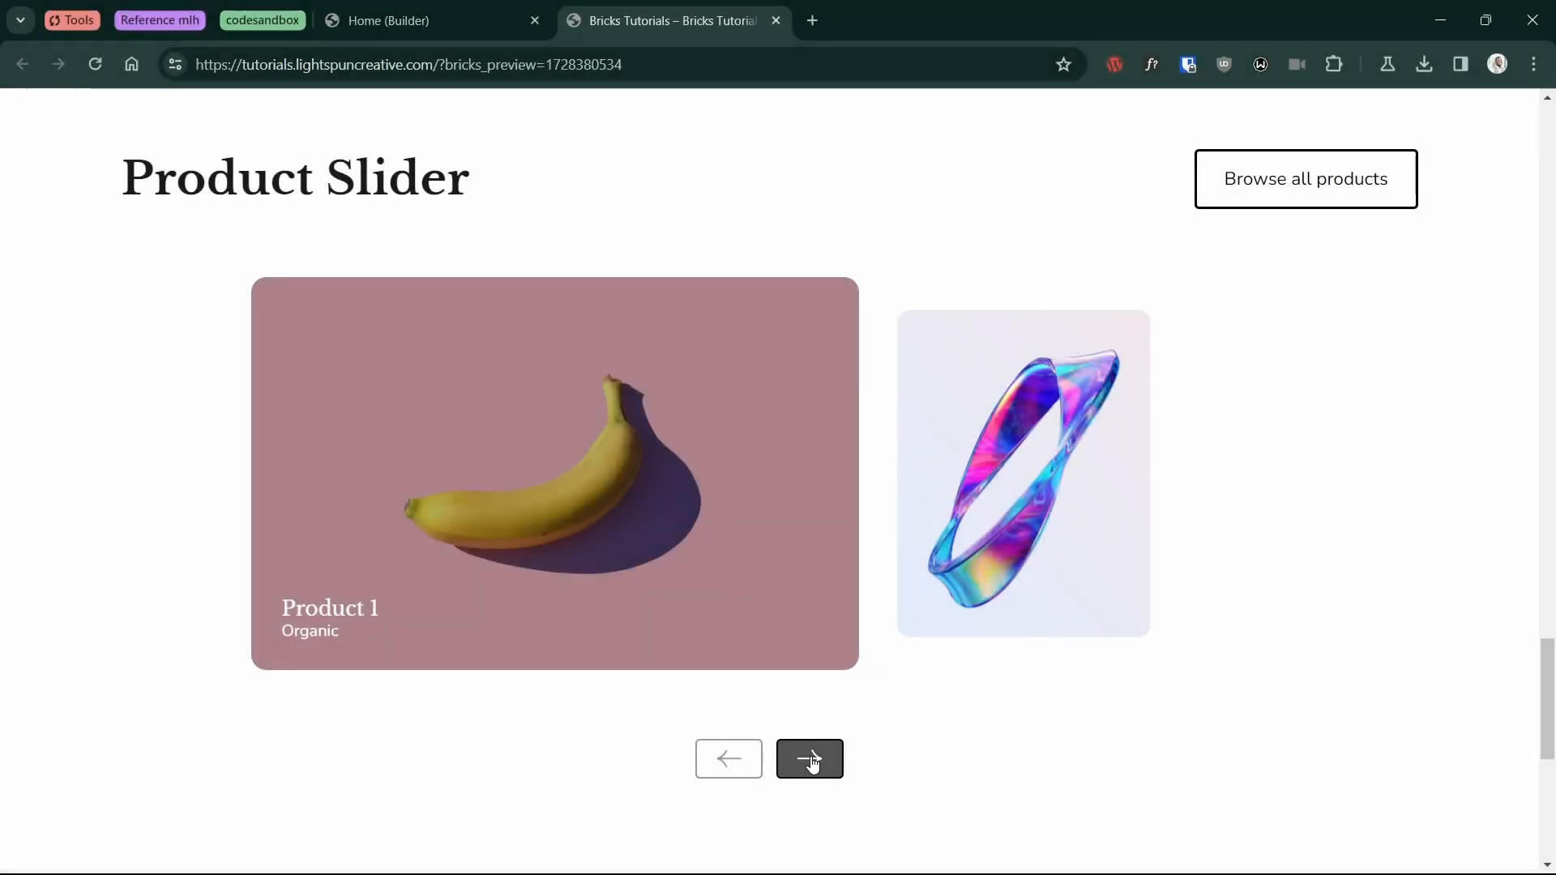
Step: Page the product slider forward to its last slide and back to the first in the site preview
click(808, 759)
click(811, 761)
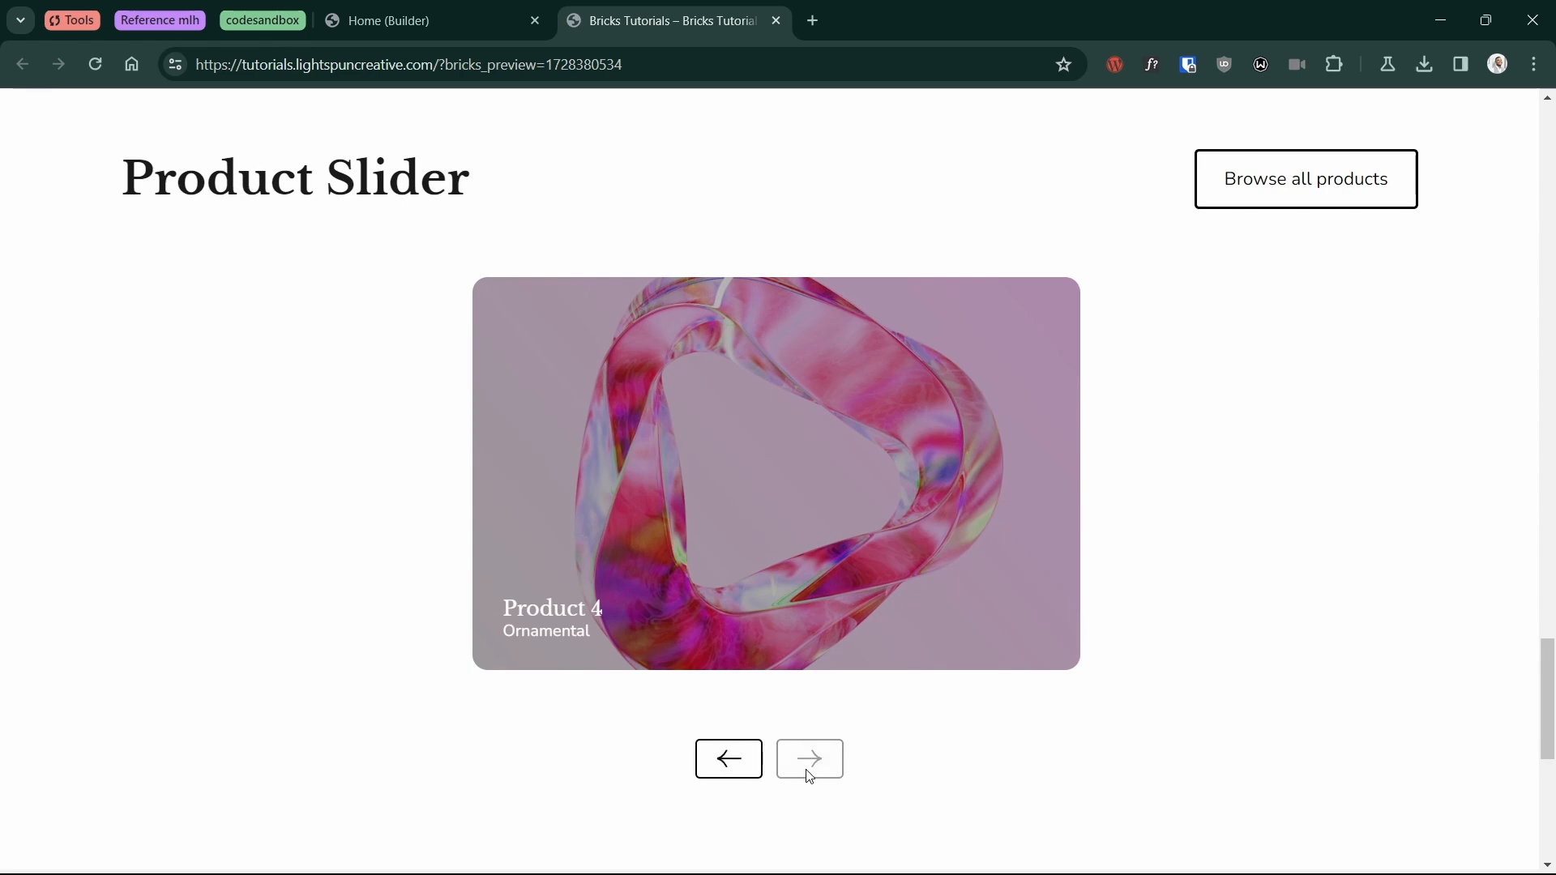
click(730, 760)
click(731, 760)
click(731, 760)
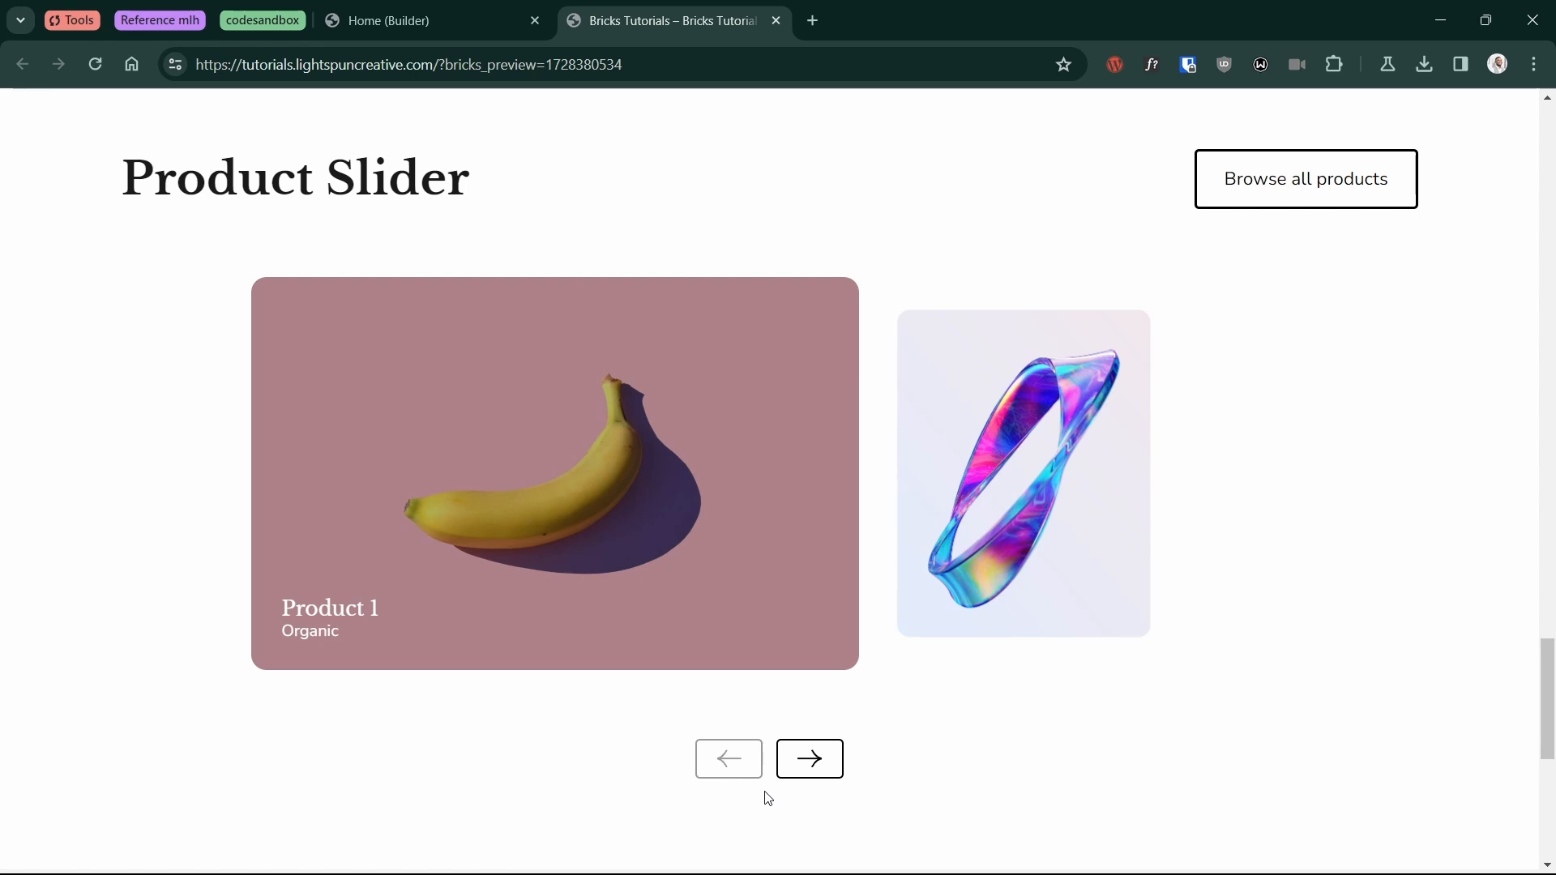
Step: Switch to the builder, open the settings of the nestable slider in the Product Section, and review its custom options
key(ctrl+shift+Tab)
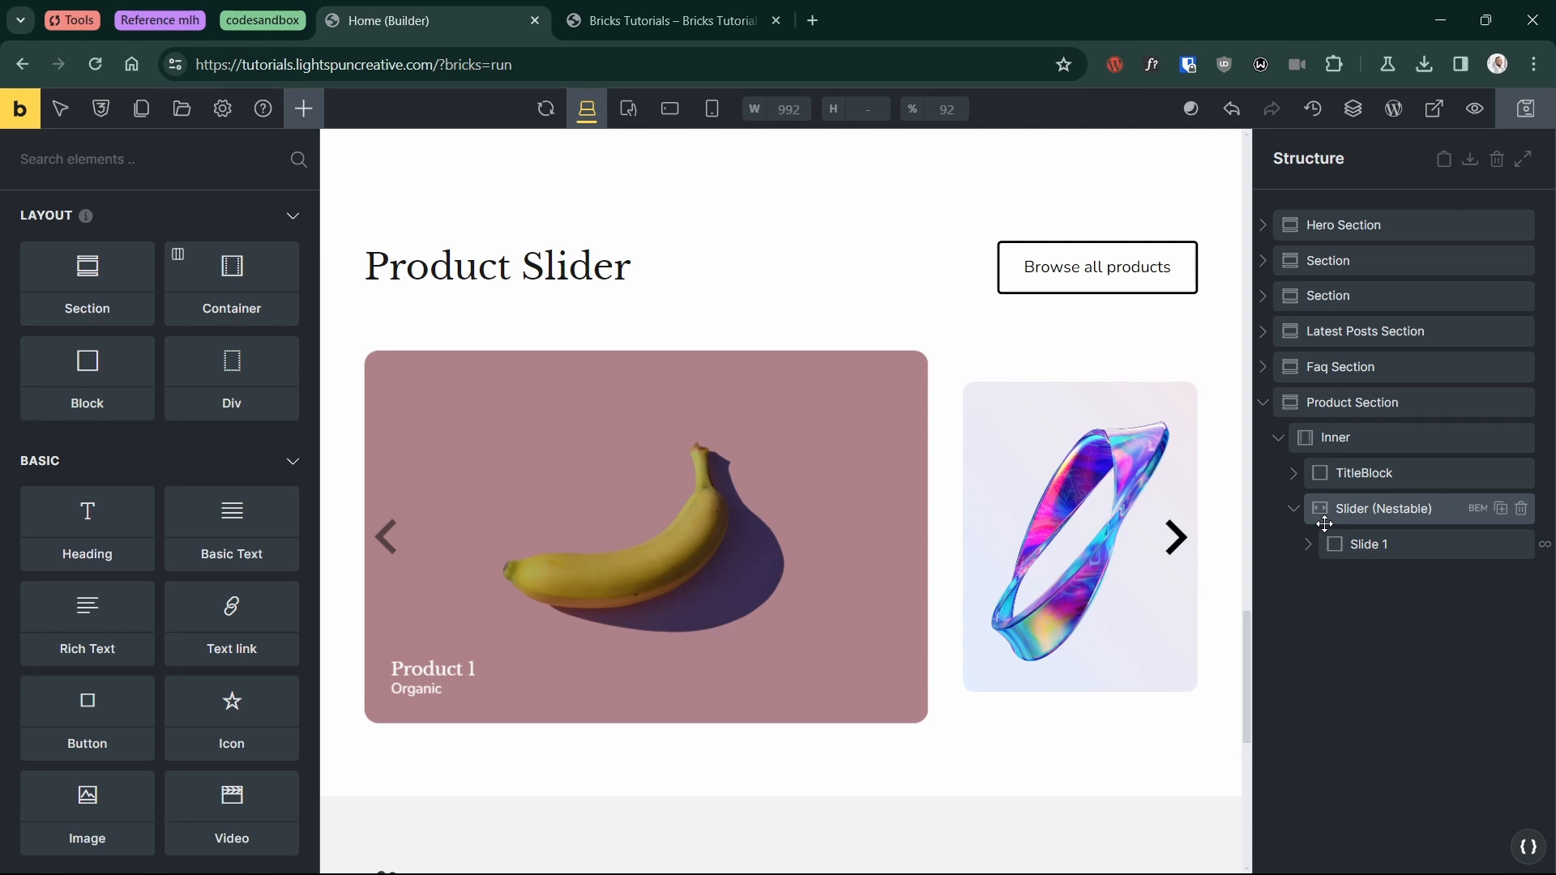
click(1347, 510)
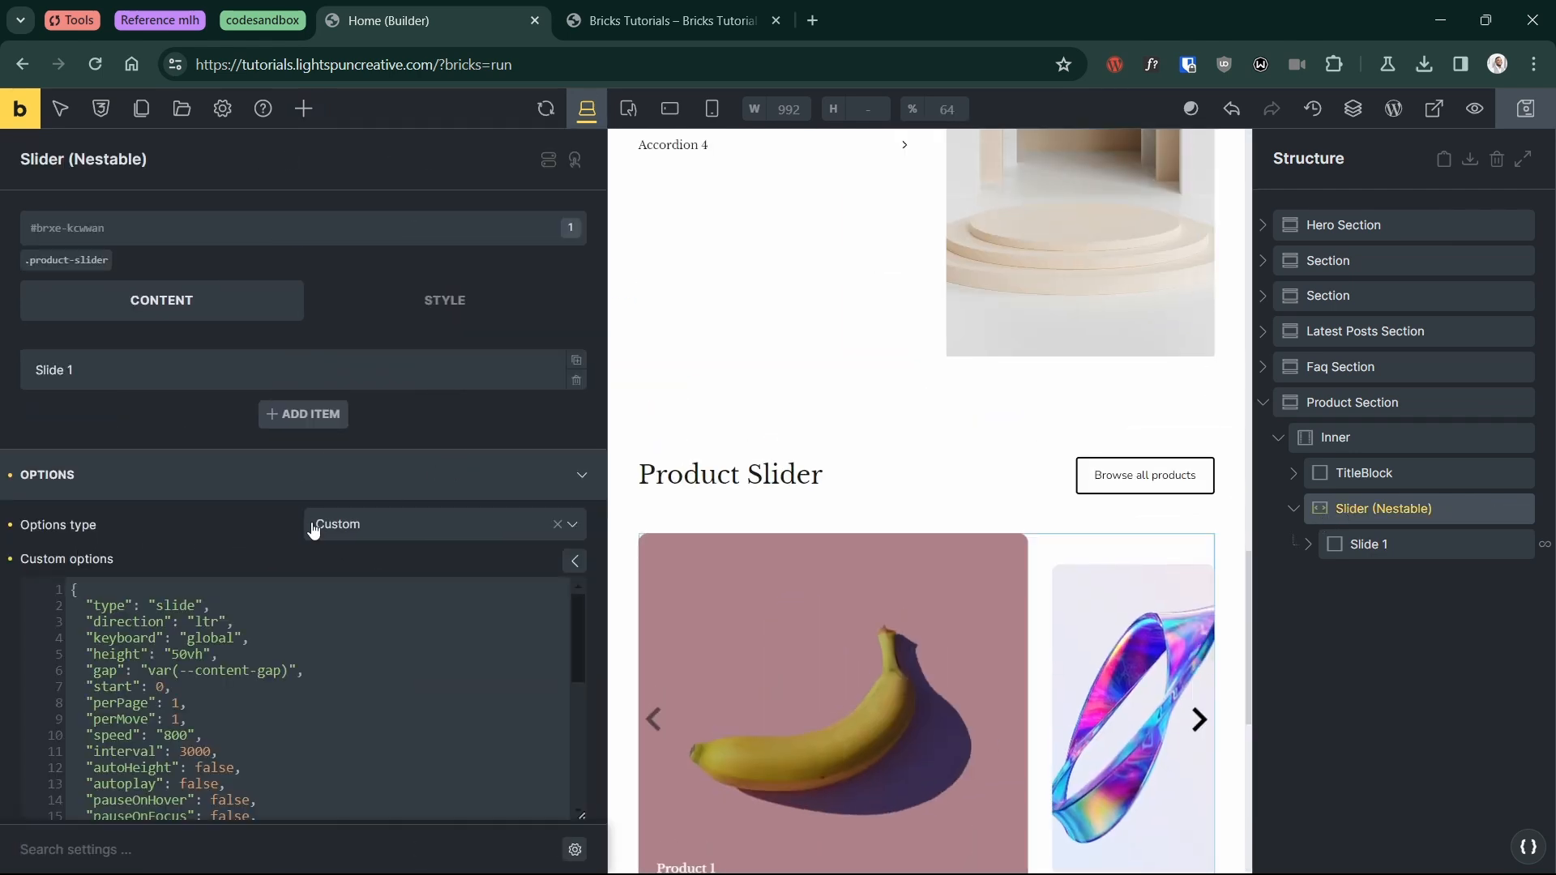
scroll(296, 666, down, 5)
scroll(296, 666, up, 5)
Step: Switch the slider's options type to Default and review the default slider settings
click(366, 539)
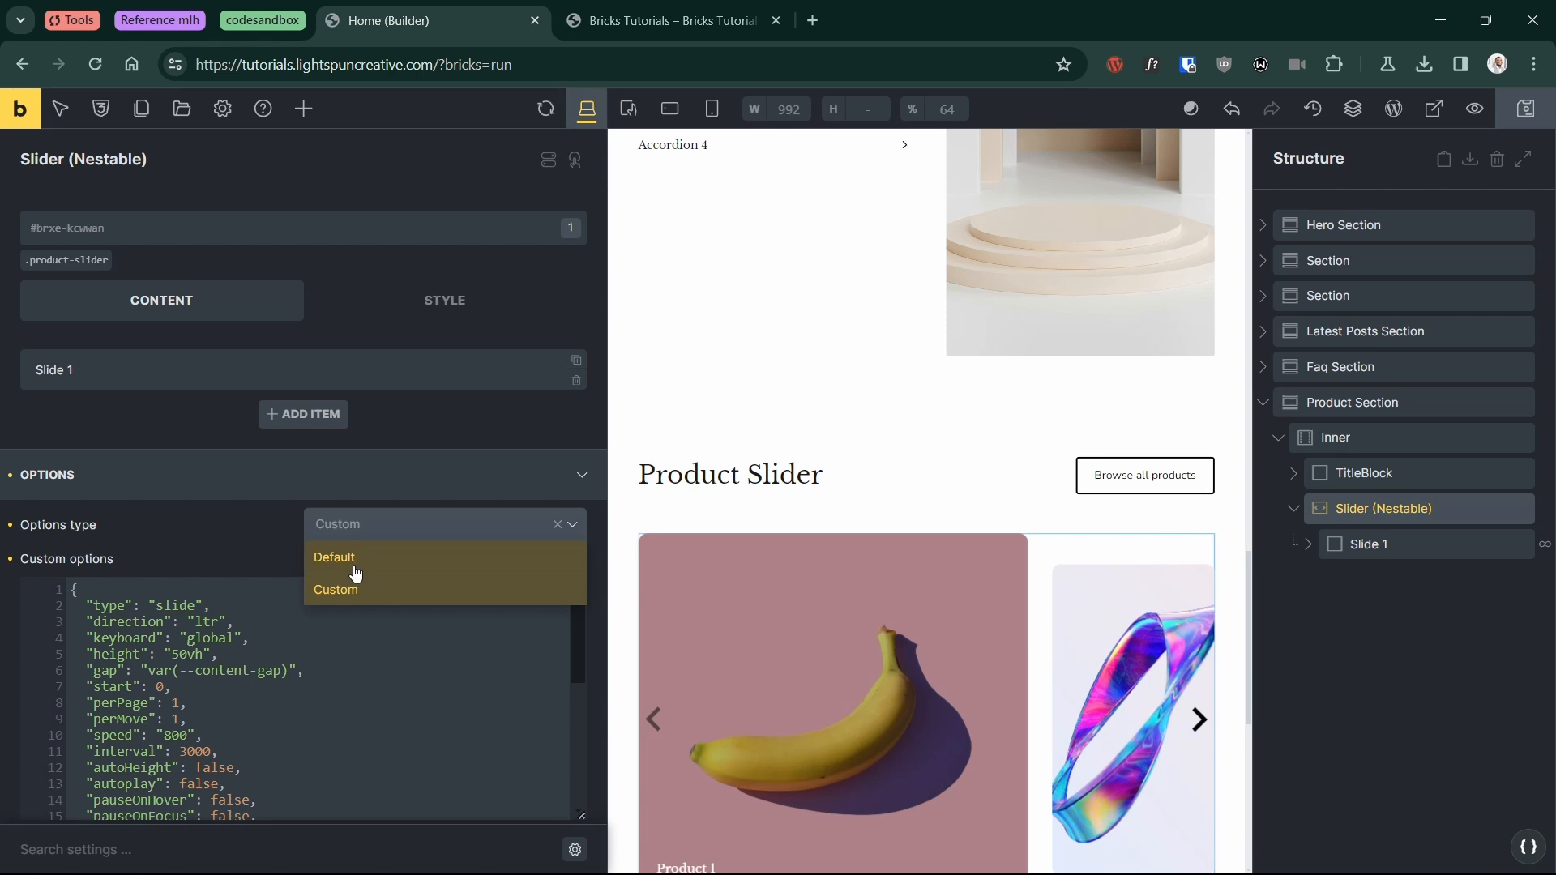
click(354, 559)
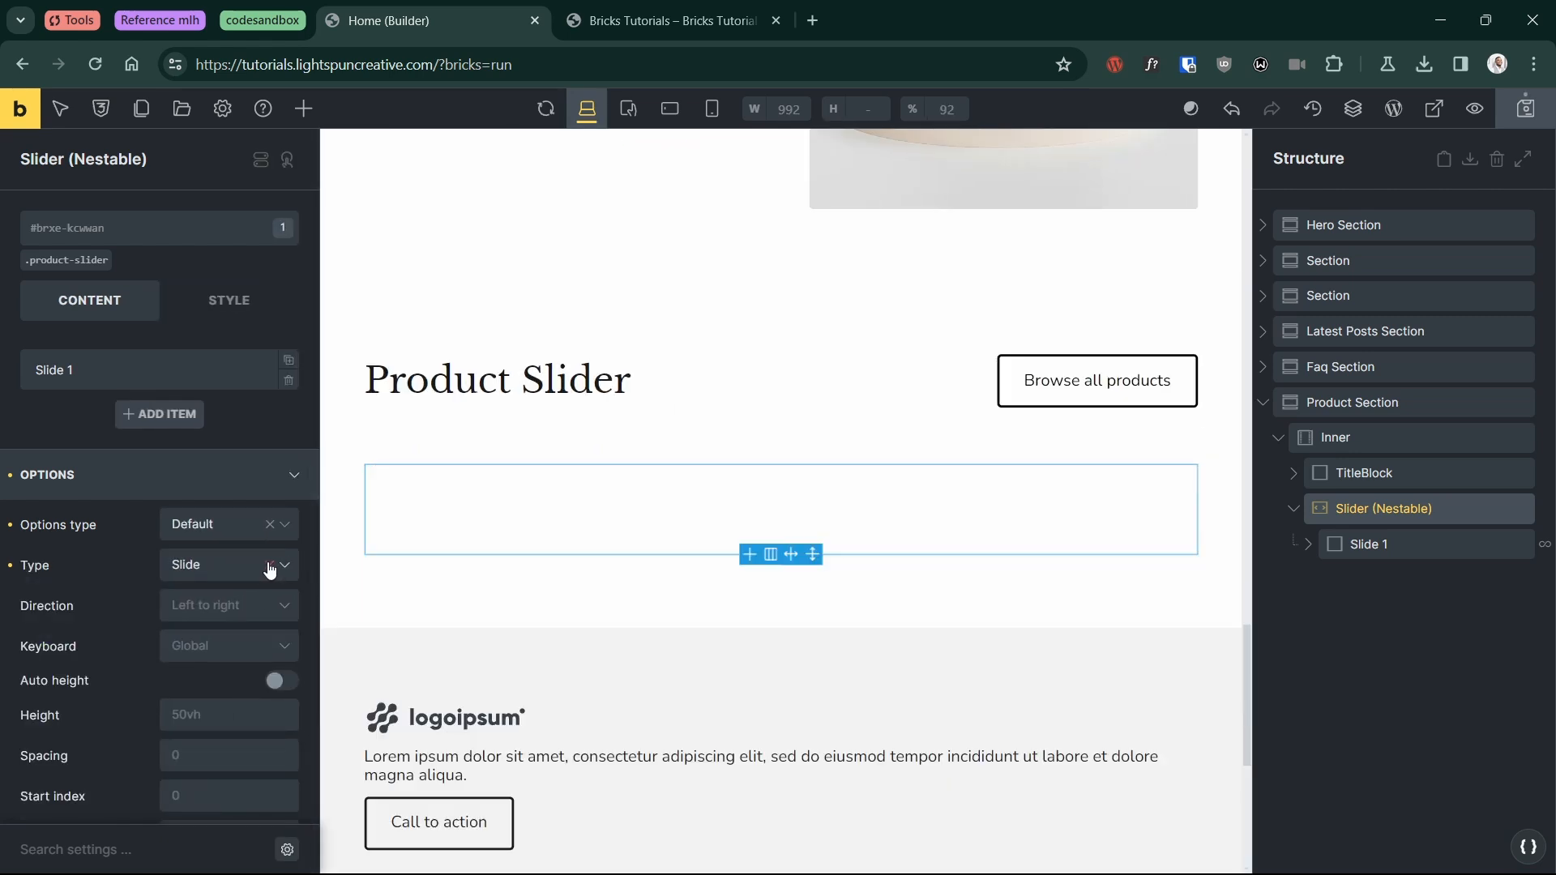
scroll(79, 689, down, 1)
scroll(73, 664, down, 6)
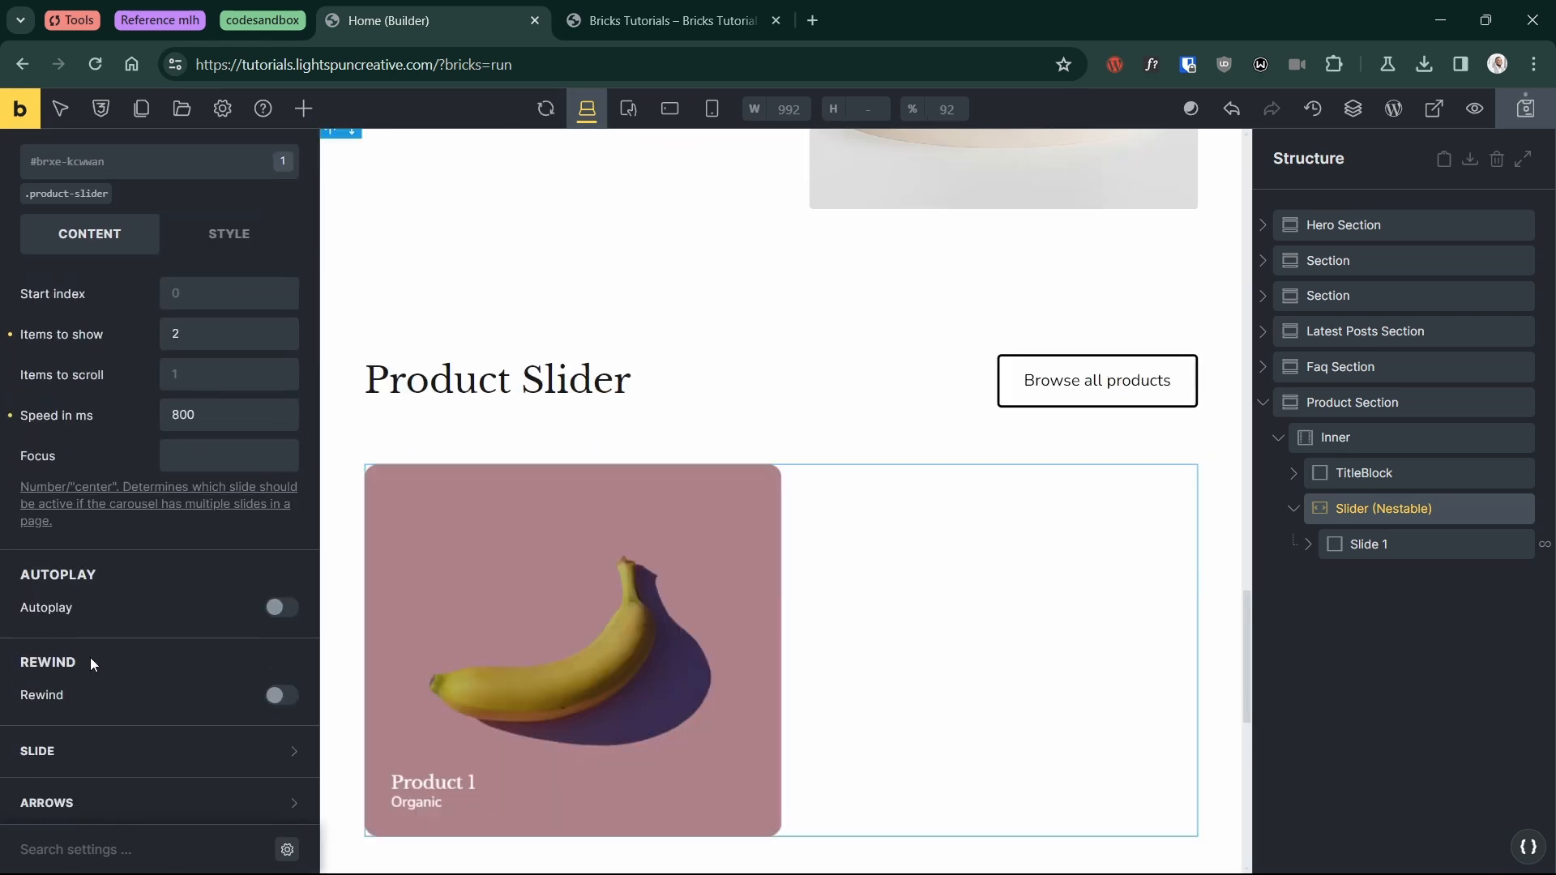
scroll(93, 655, up, 5)
scroll(98, 660, down, 5)
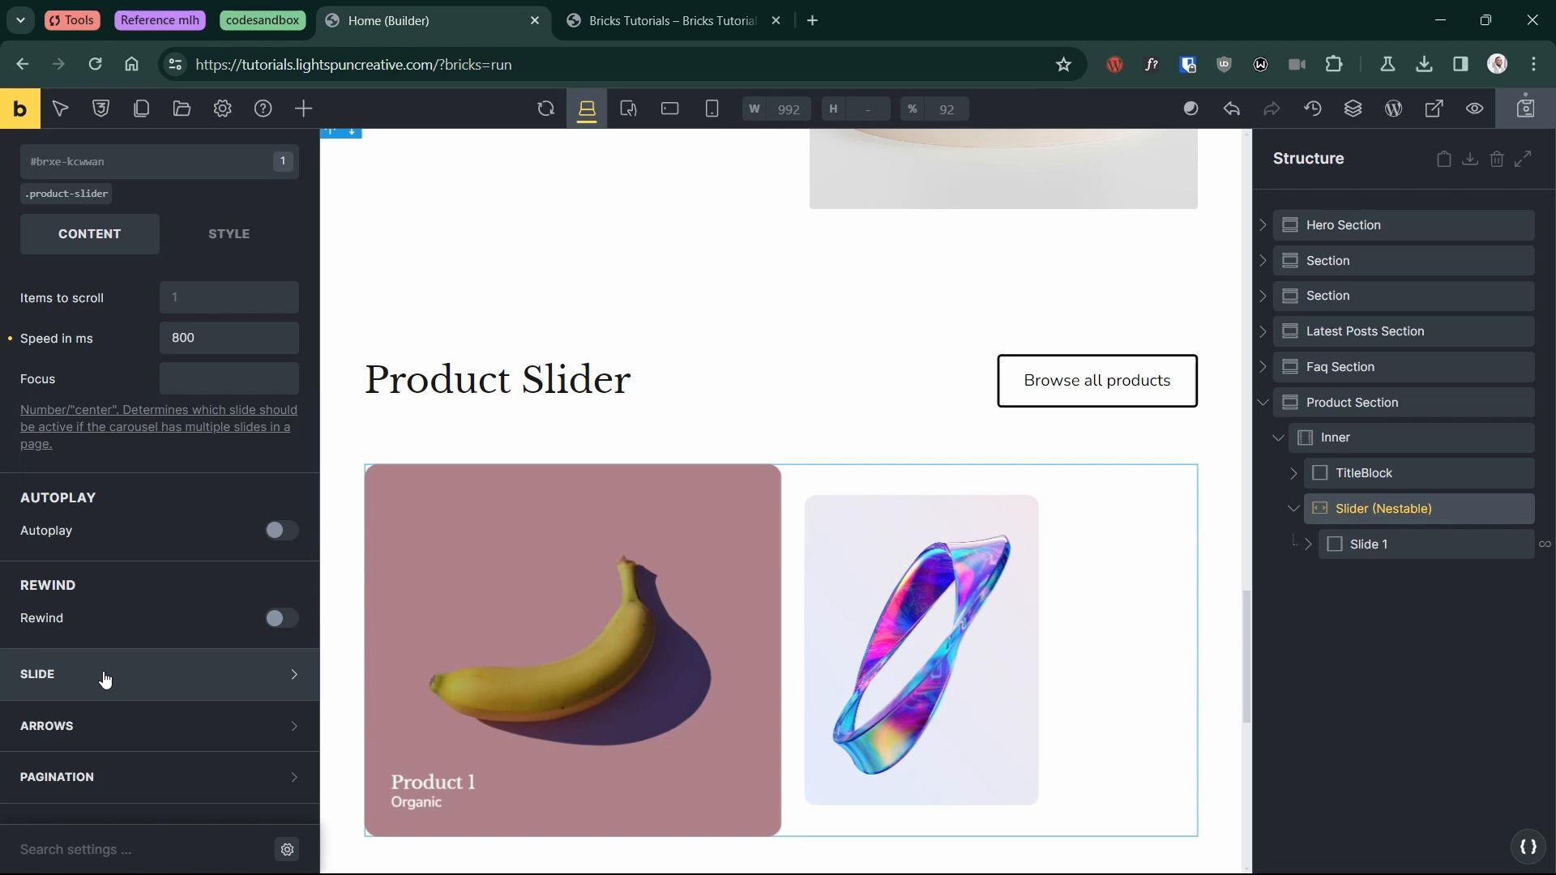
scroll(104, 661, up, 5)
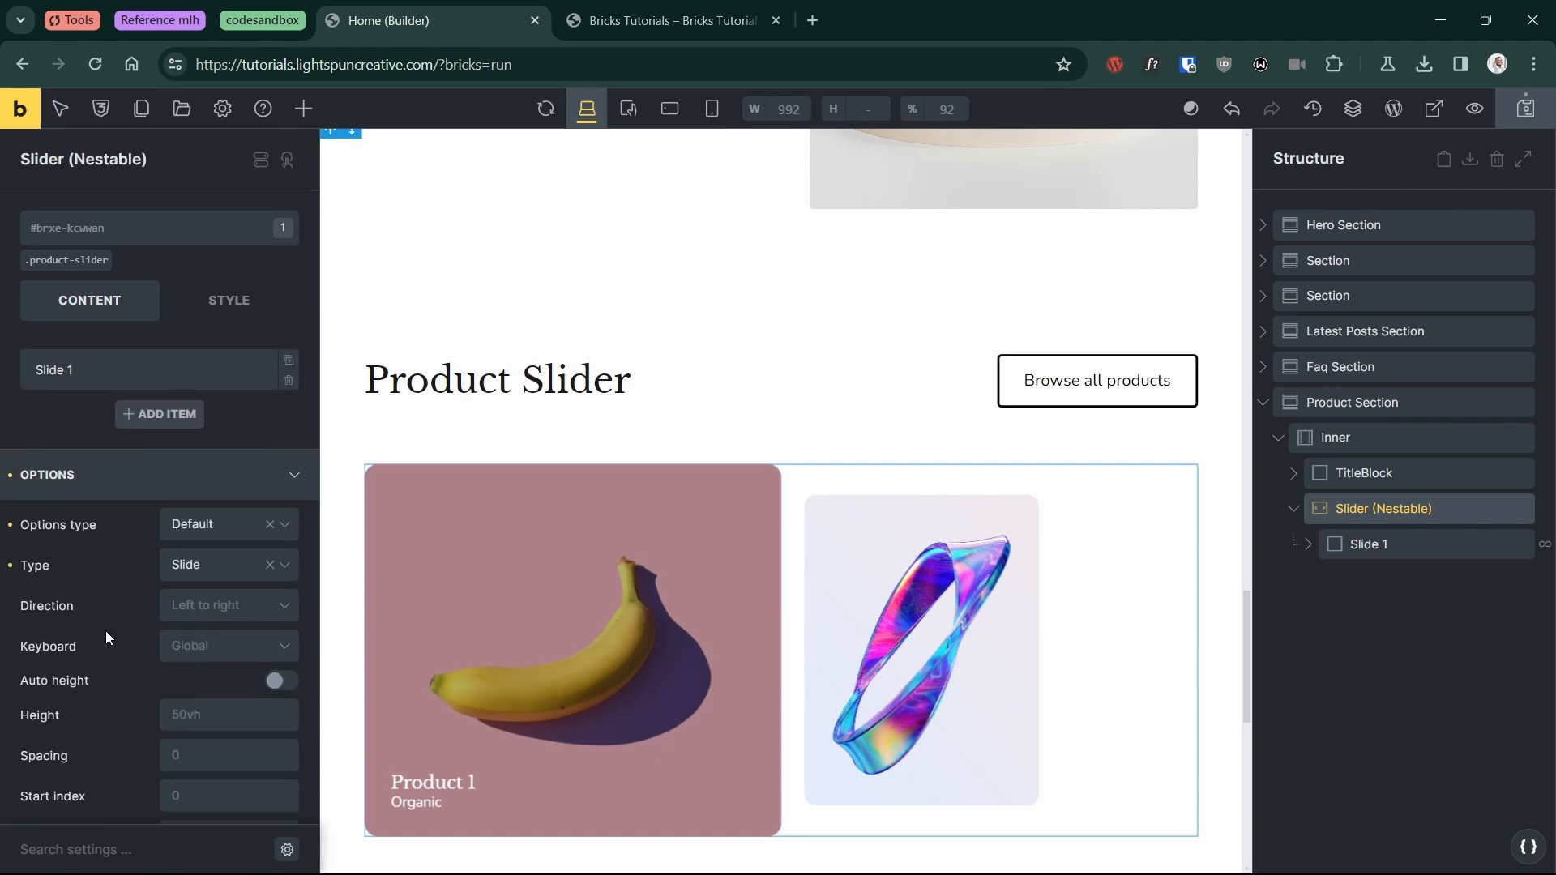
Step: Return the slider's options type to Custom and look through the custom options code
click(193, 525)
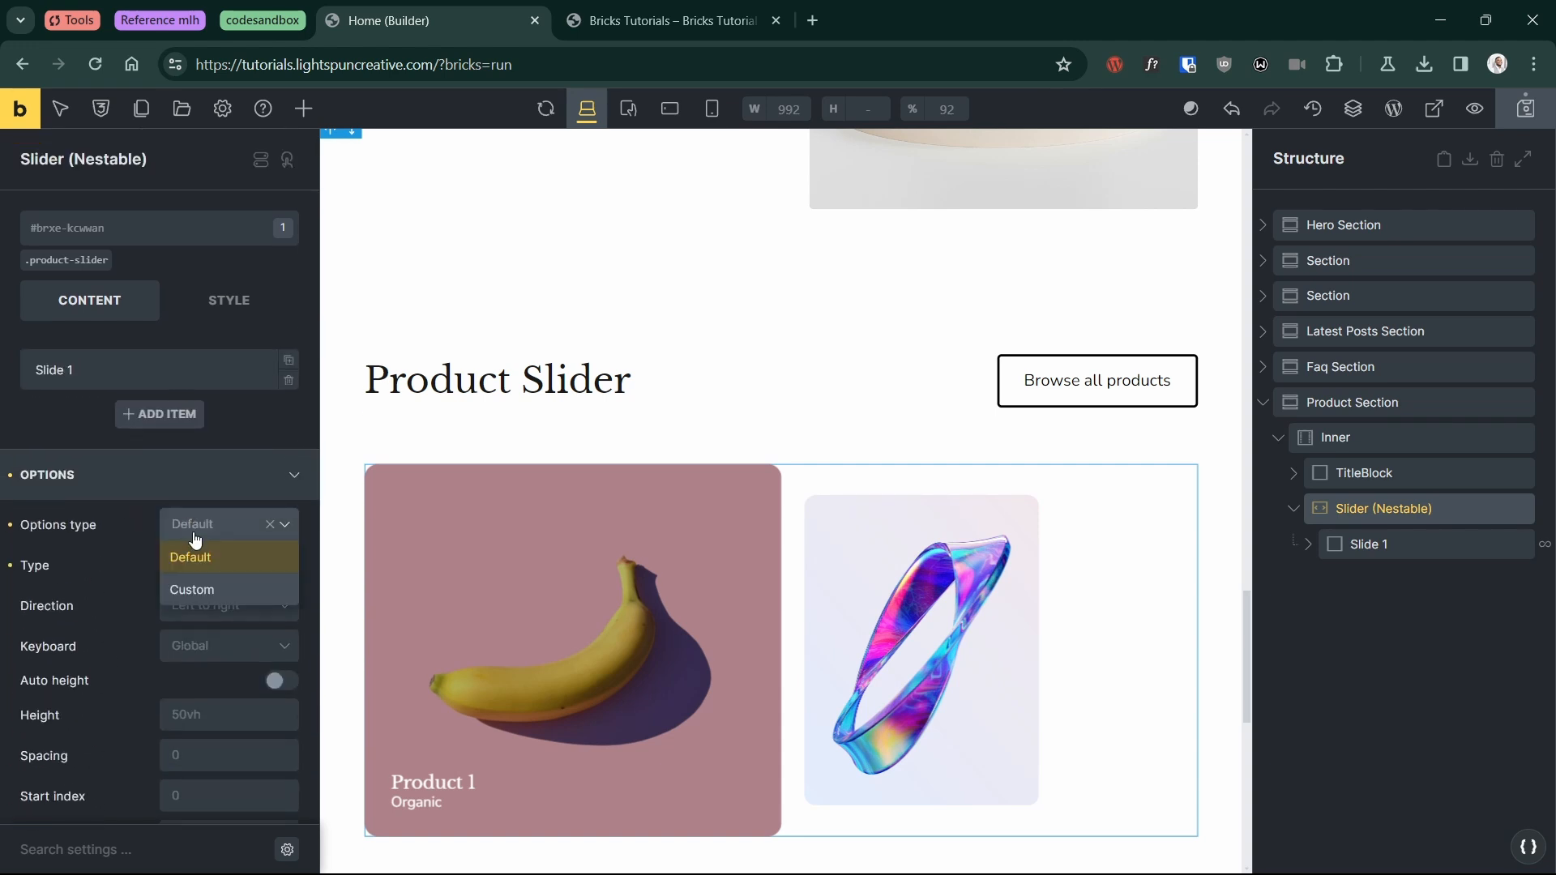
click(194, 587)
click(287, 560)
scroll(140, 748, down, 1)
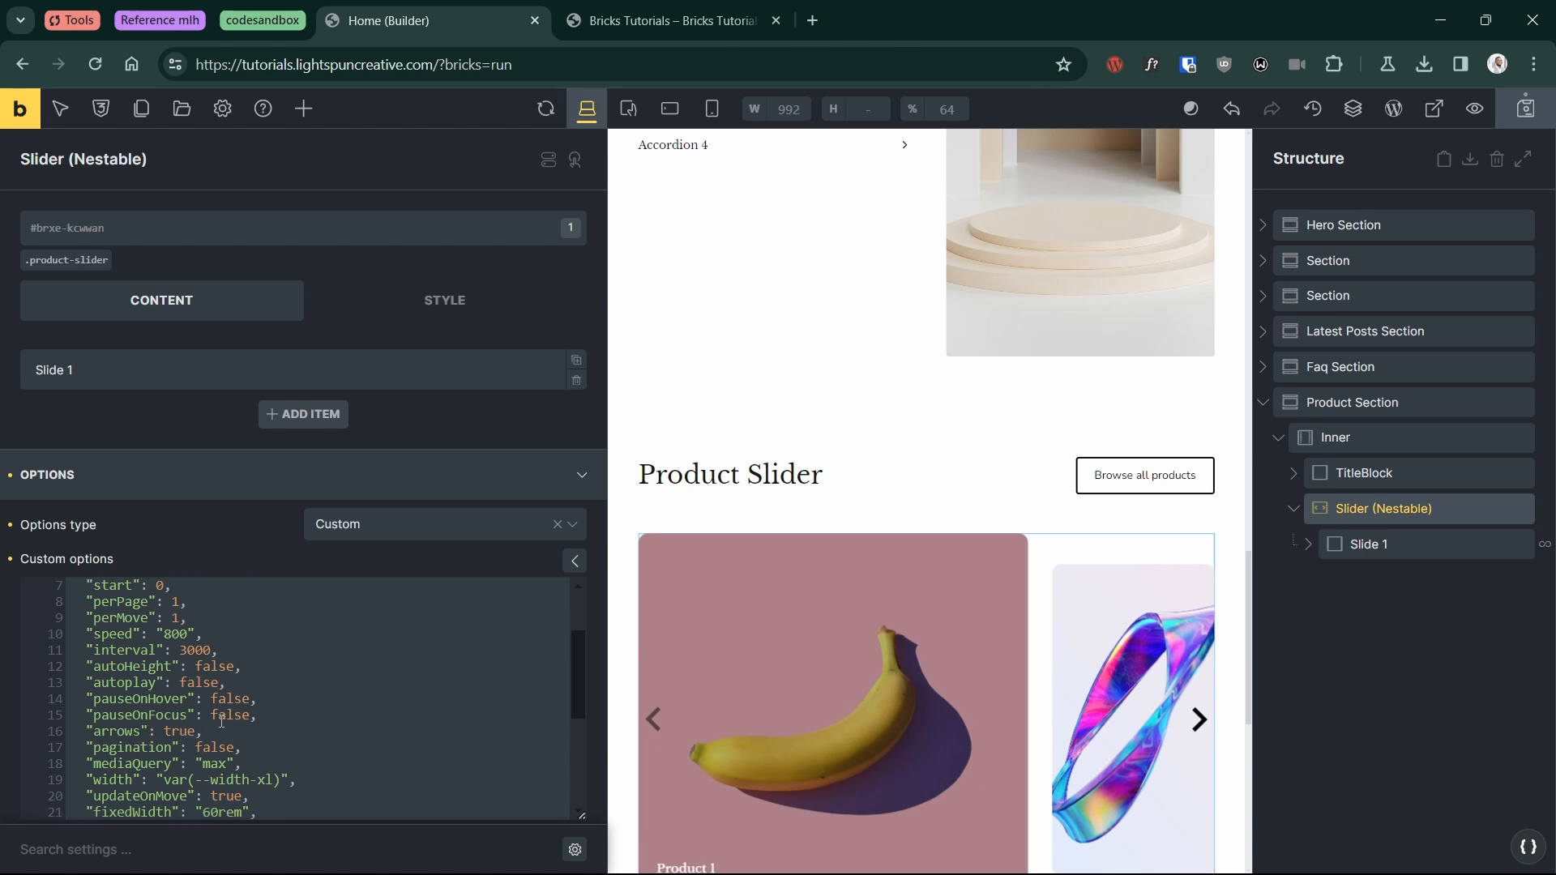
scroll(205, 656, up, 3)
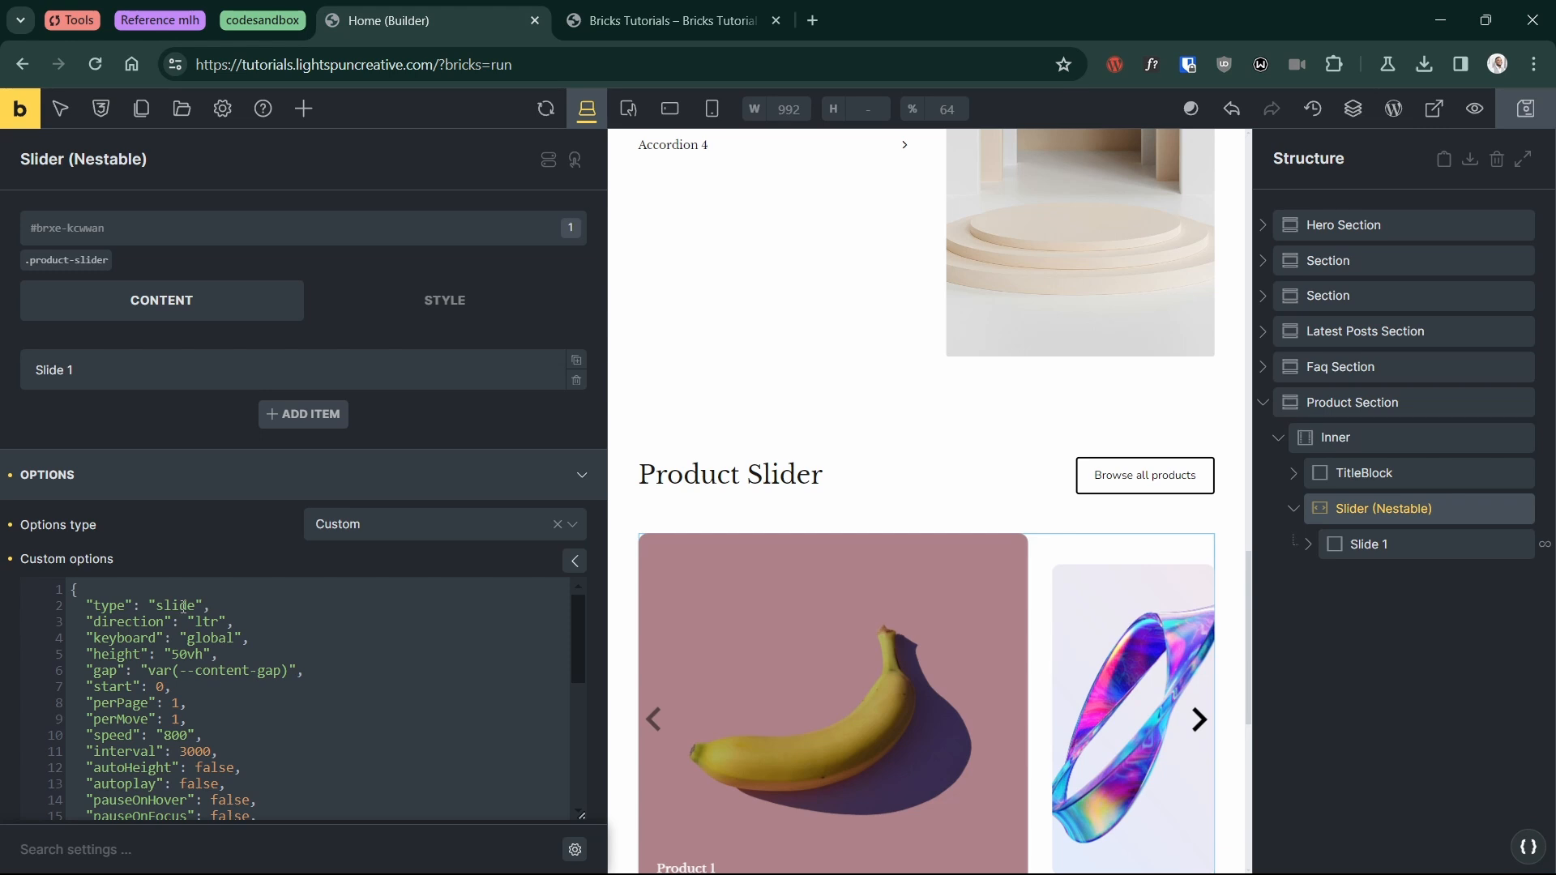
Step: Switch the slider's options type to Default to view the available slider types, and set it back to Custom
click(330, 523)
click(332, 556)
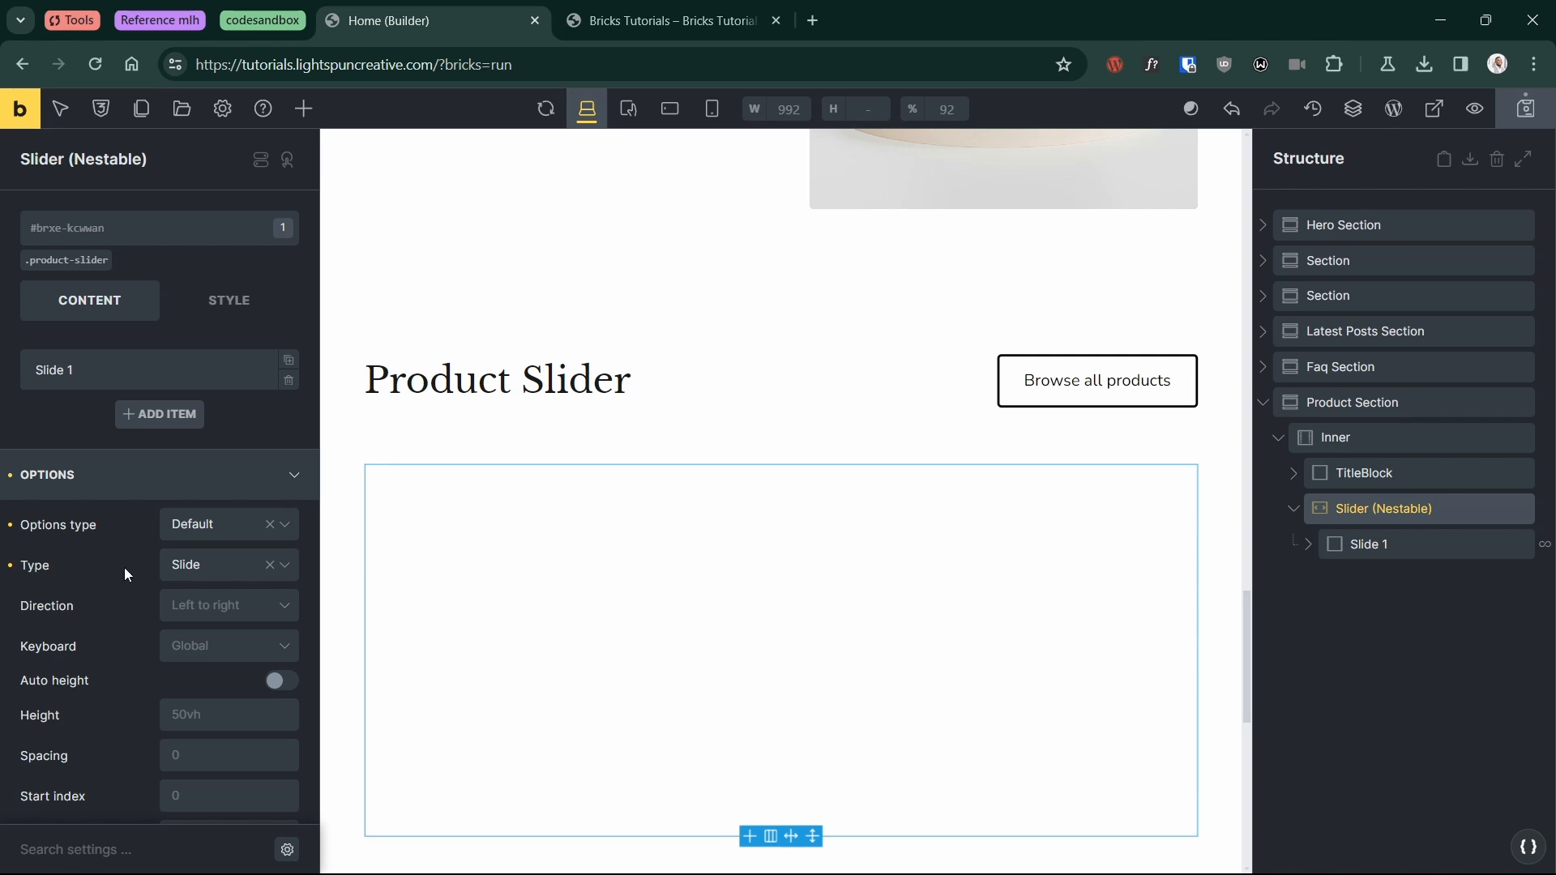
click(235, 568)
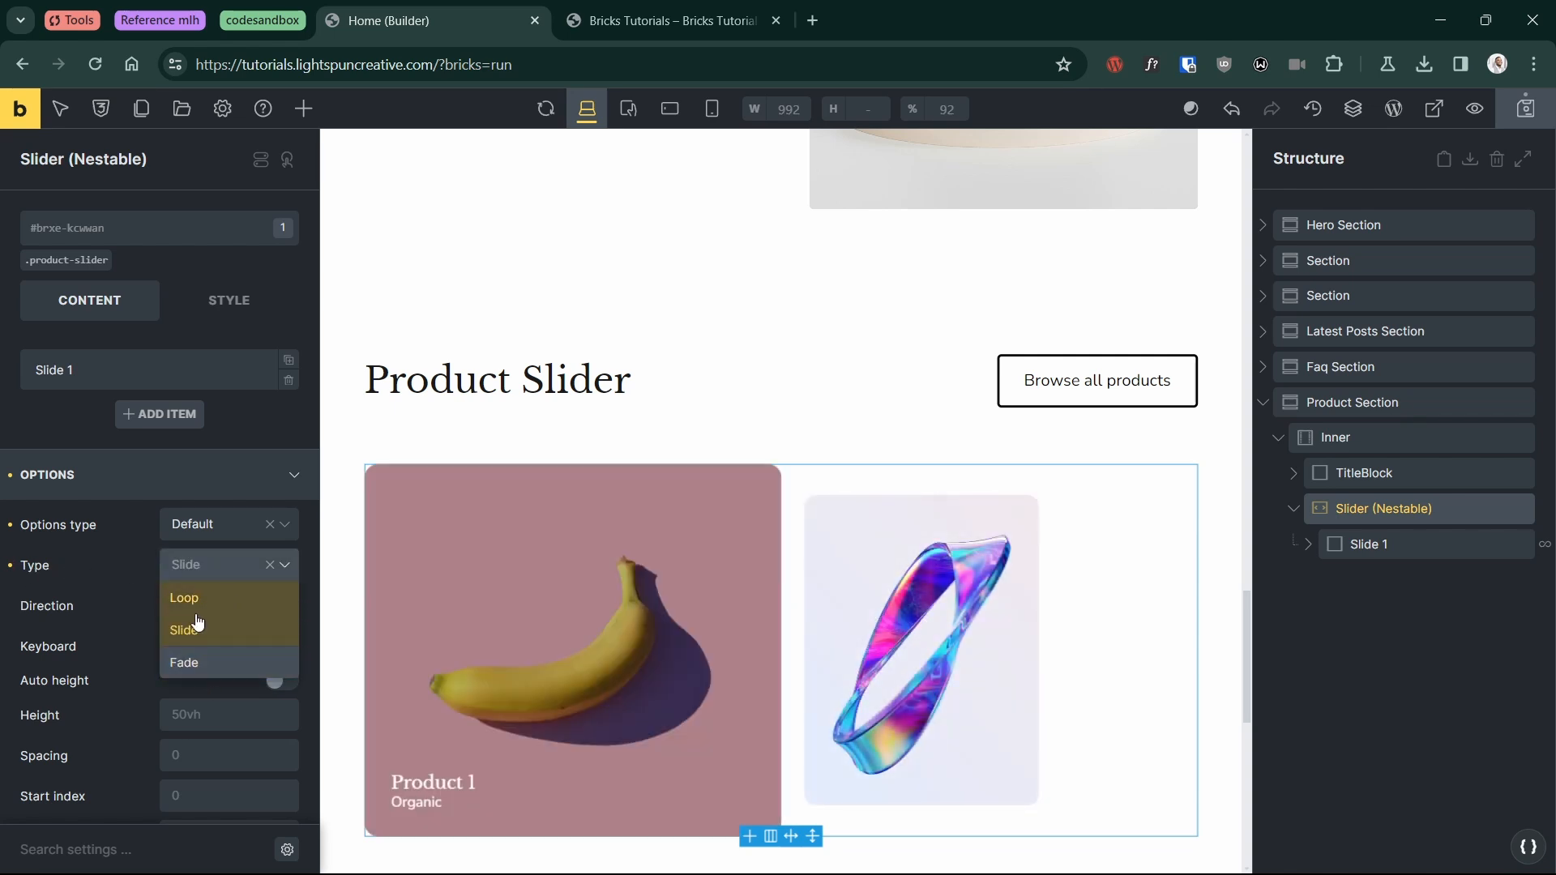
click(203, 529)
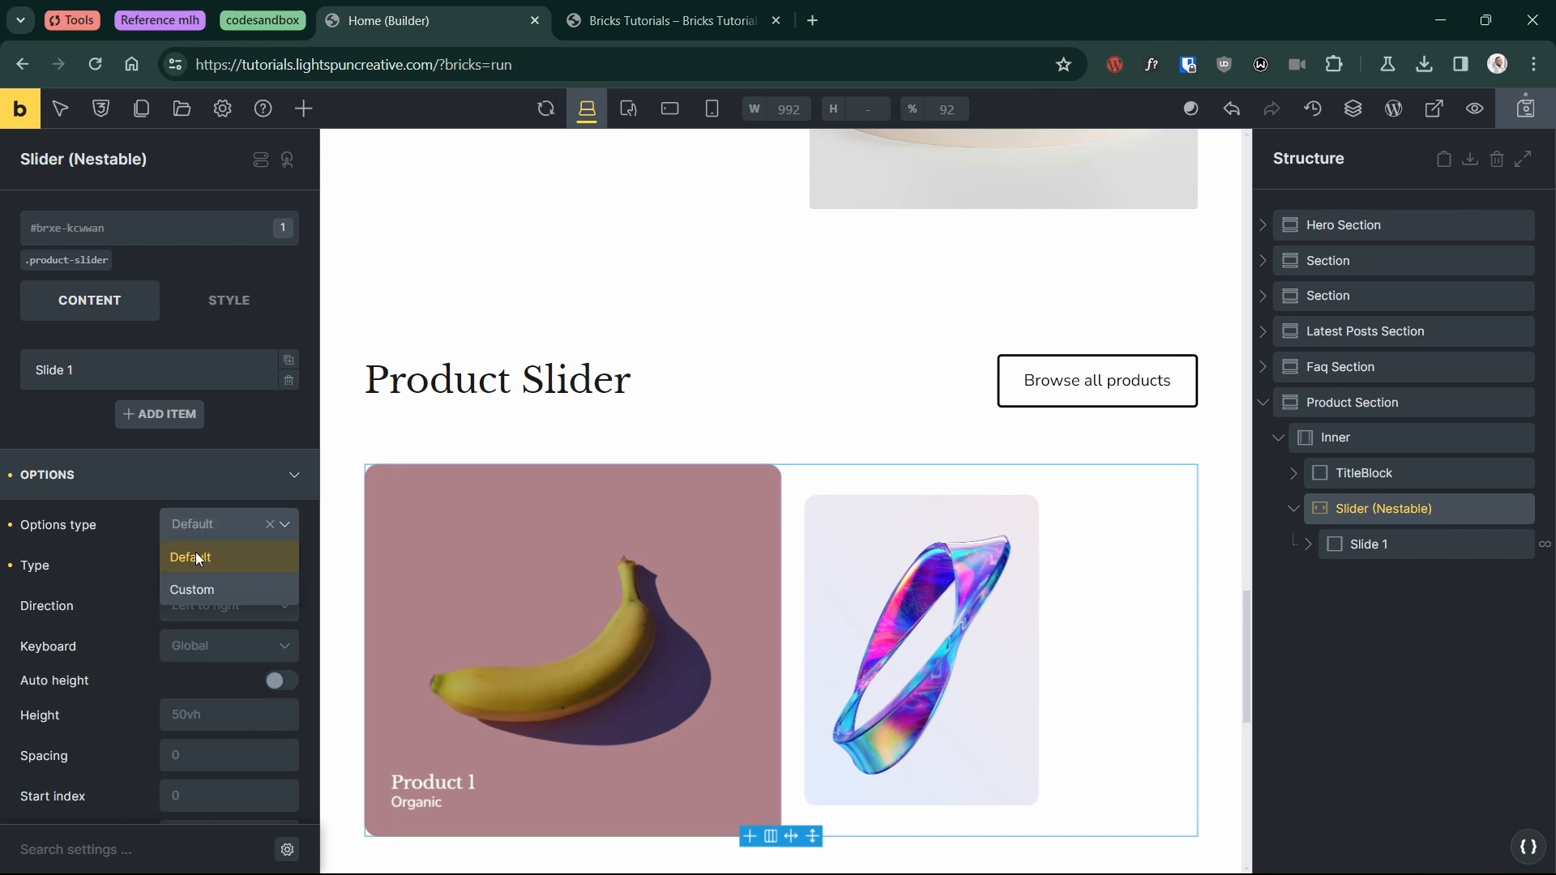
click(198, 597)
Step: Advance the slider to its last slide in the site preview and inspect the area around its next arrow
click(672, 24)
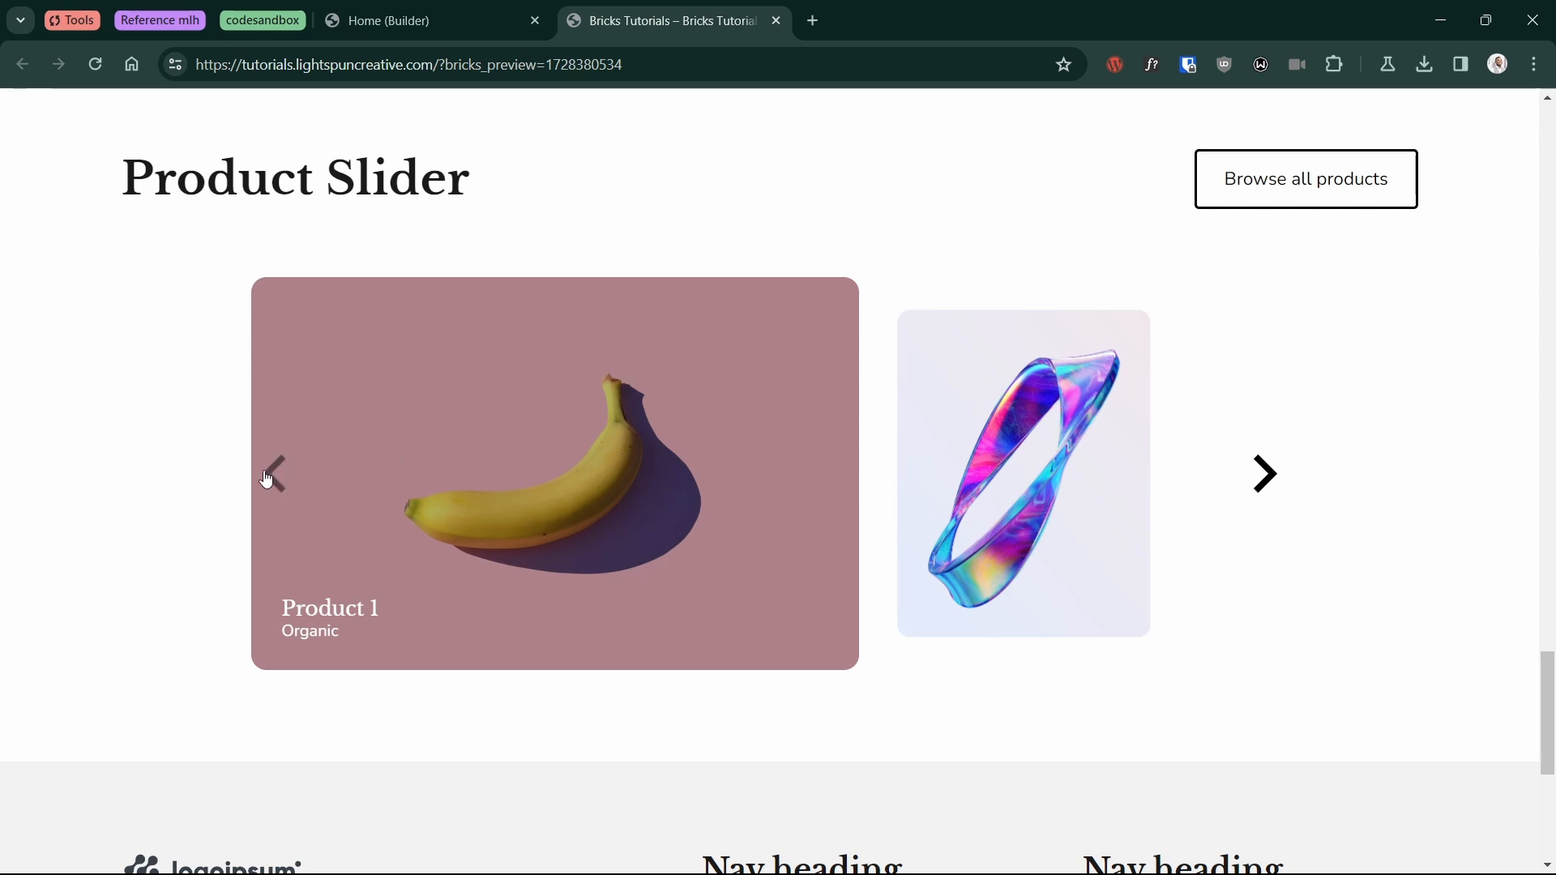
click(1264, 474)
click(1264, 475)
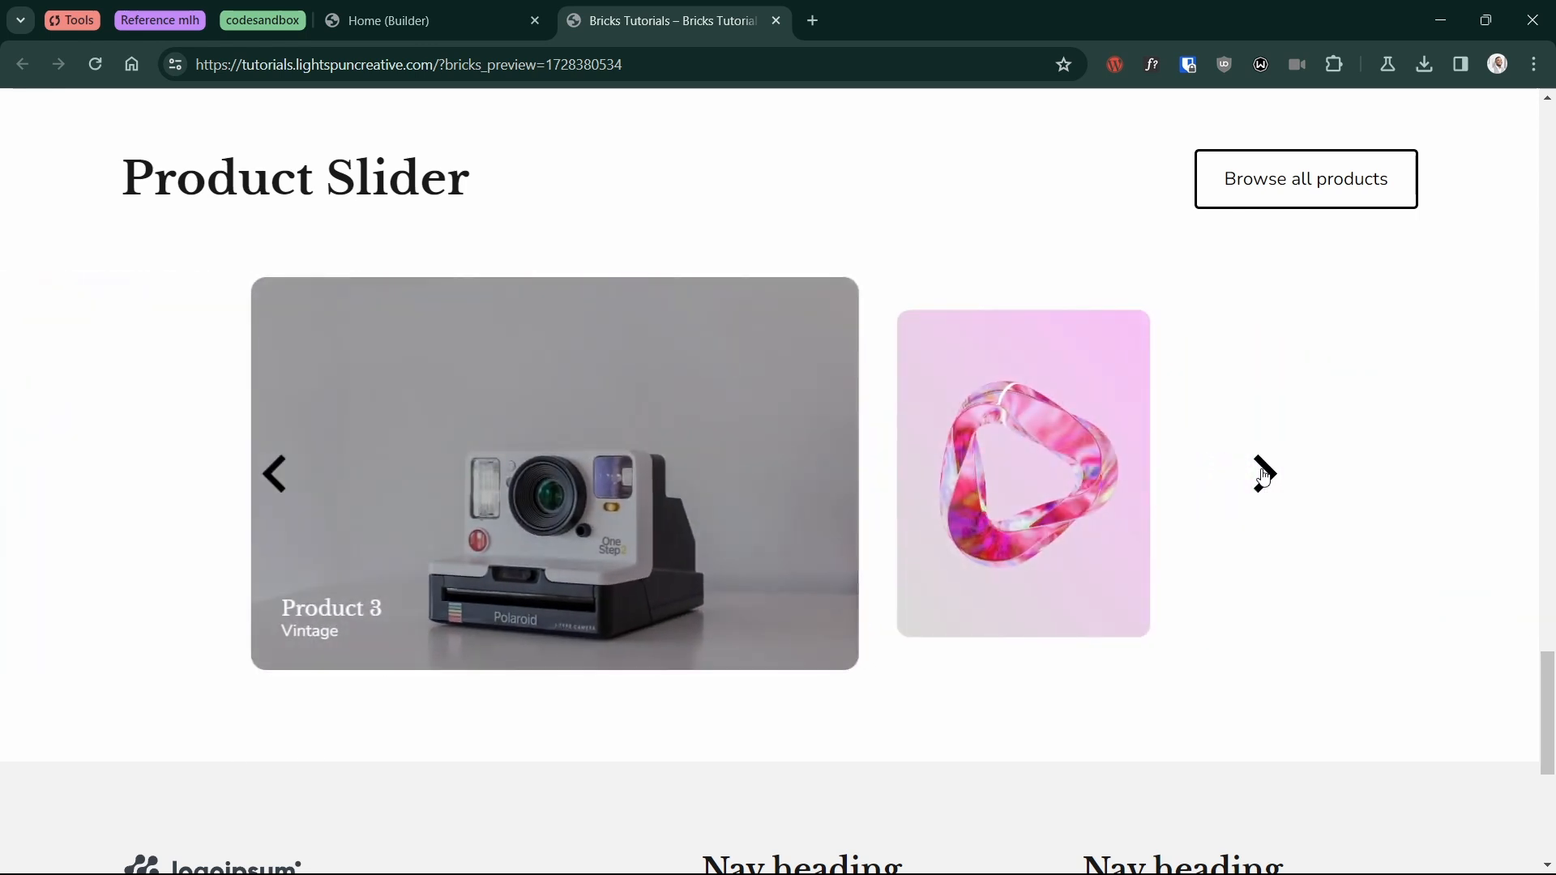
click(1266, 479)
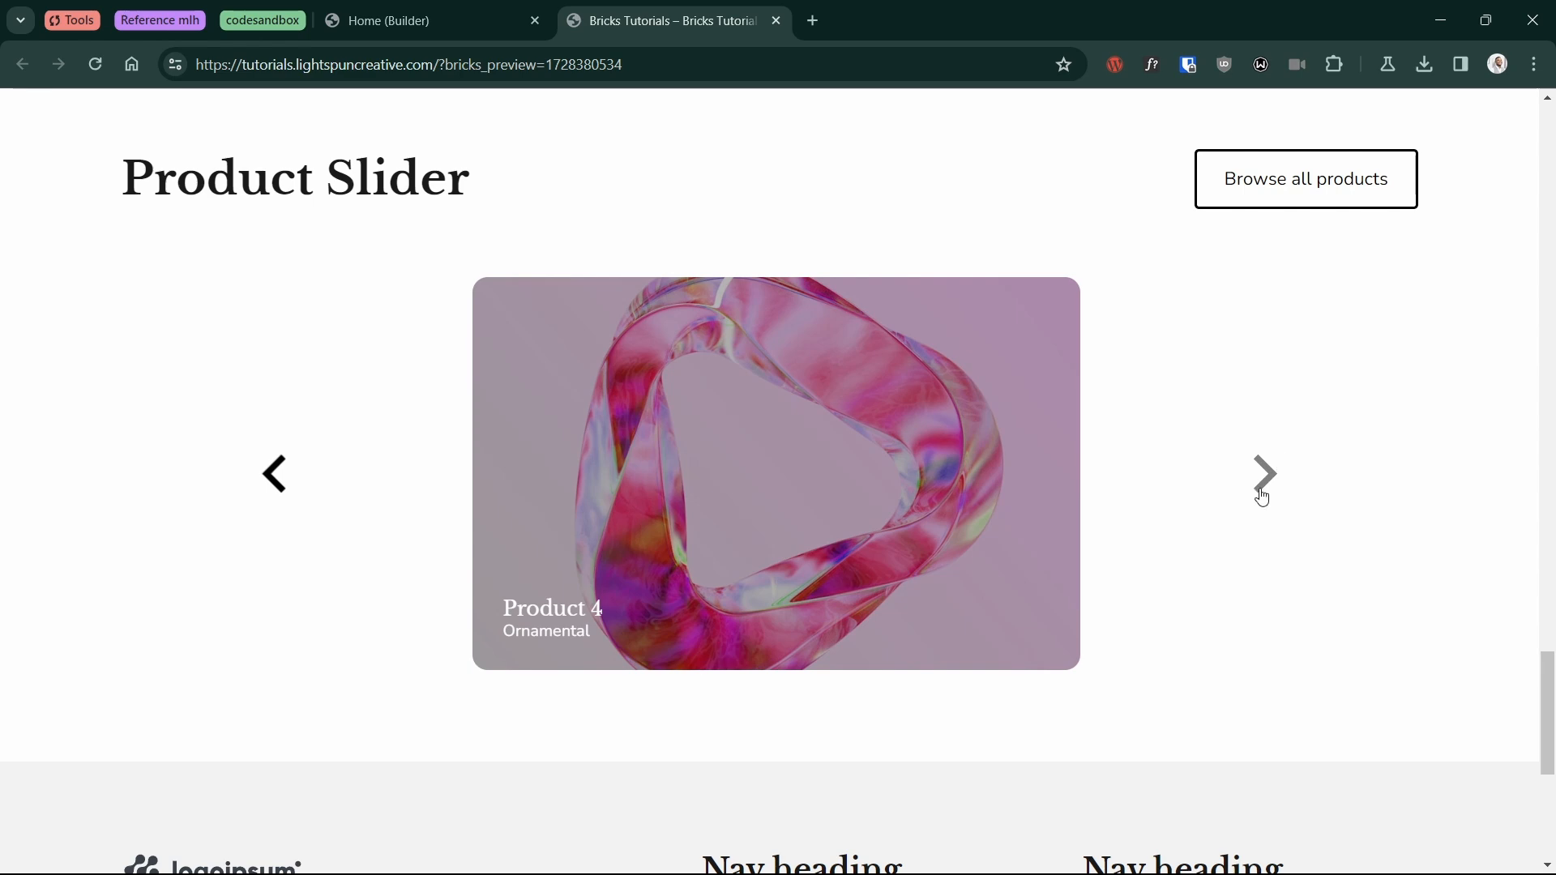
right_click(1260, 501)
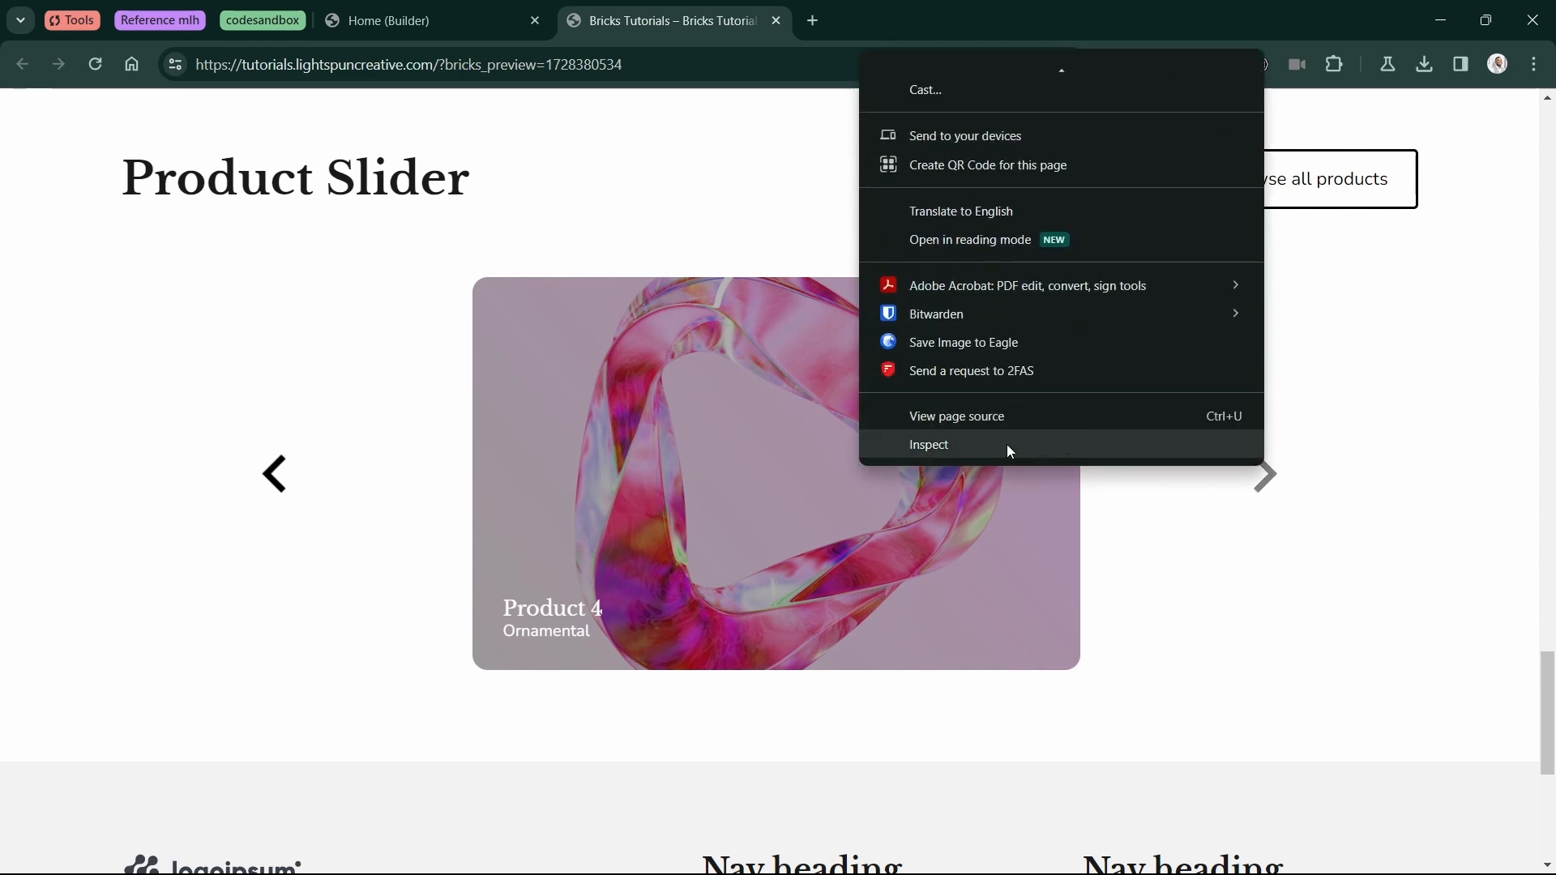
click(1007, 444)
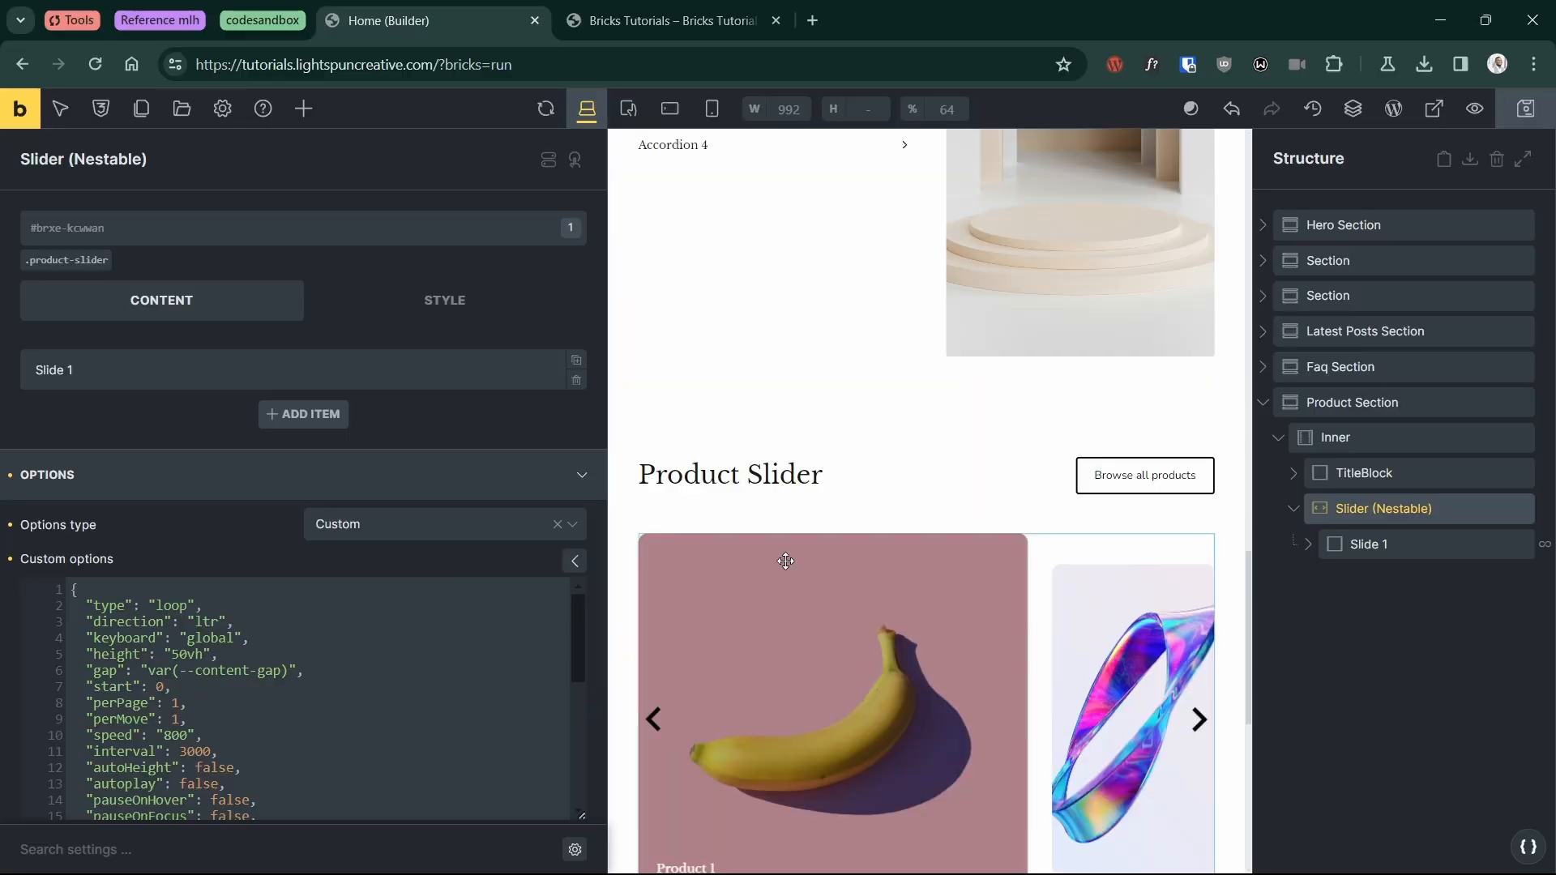
Step: In the slider's custom options, set "type" to "slide" and "arrows" to false
double_click(180, 605)
text(slide)
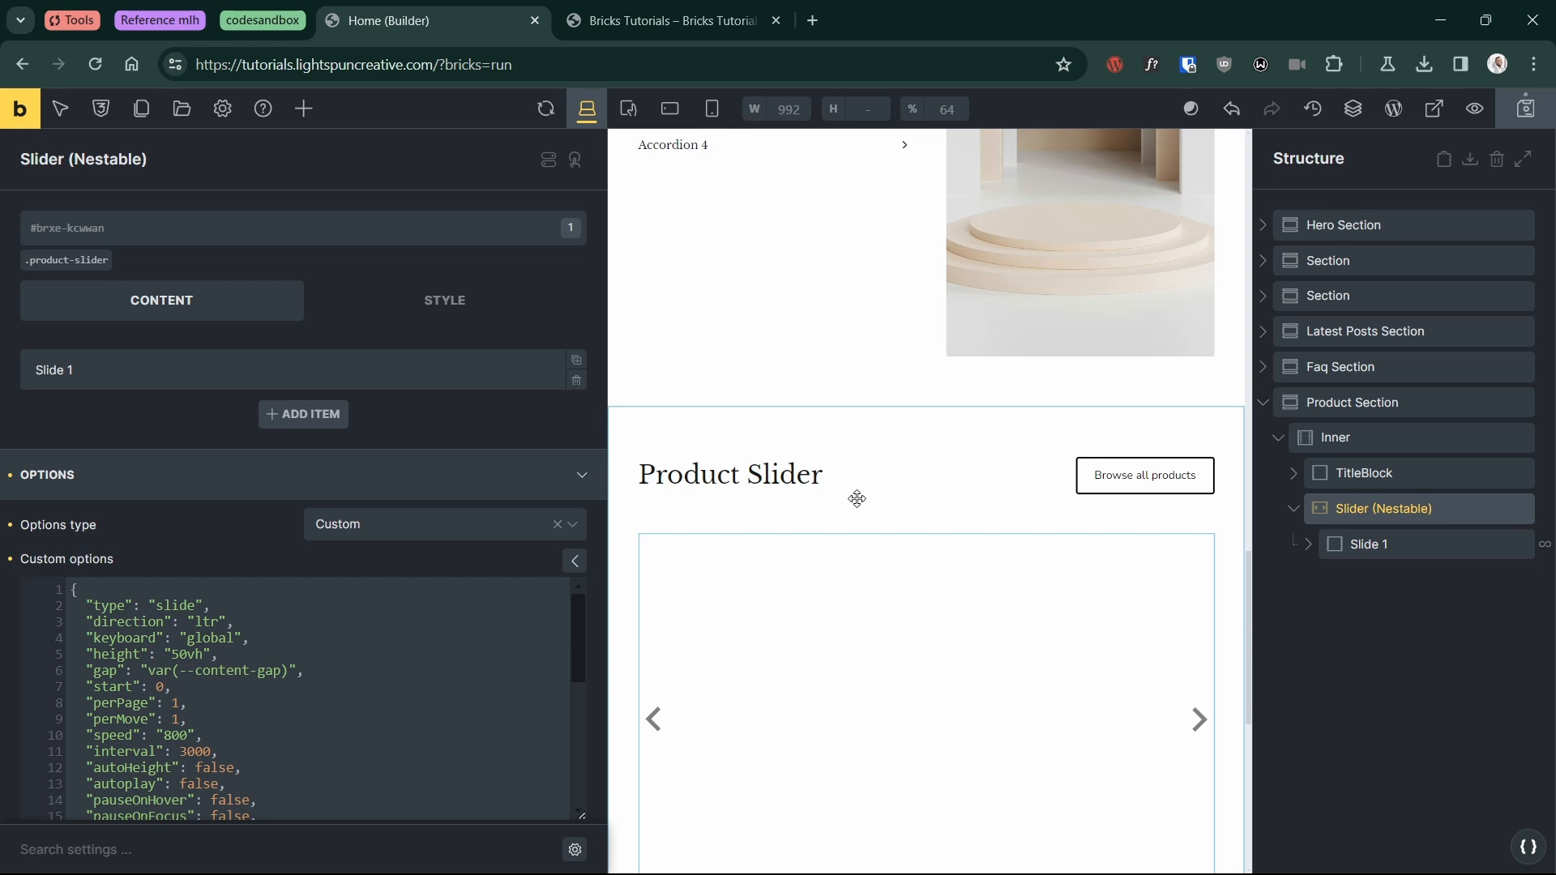
scroll(265, 654, down, 3)
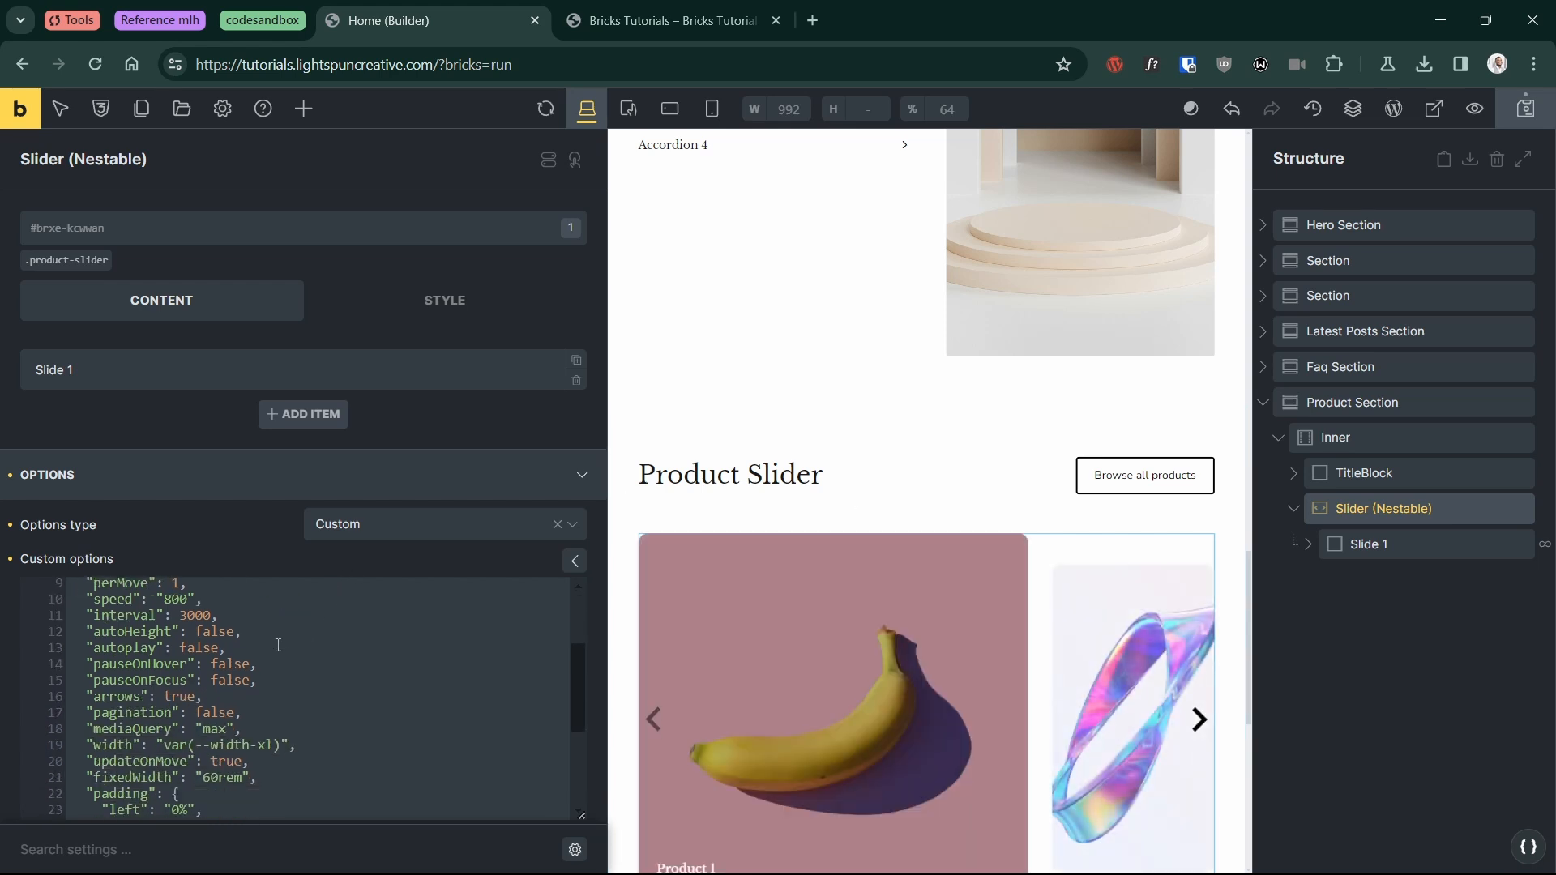
scroll(264, 654, up, 2)
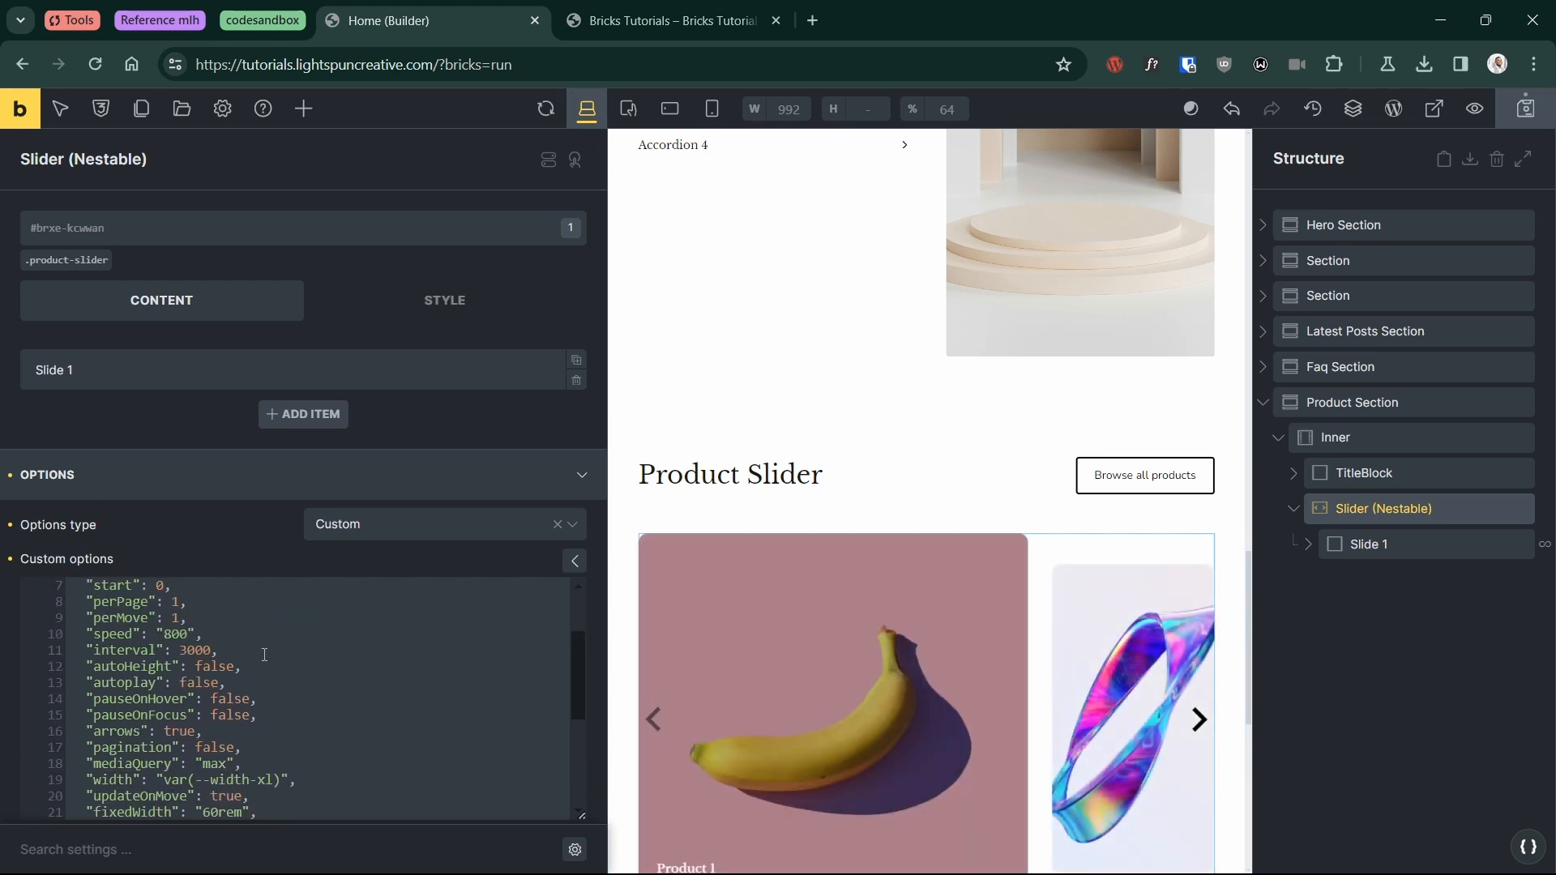
double_click(179, 731)
text(false)
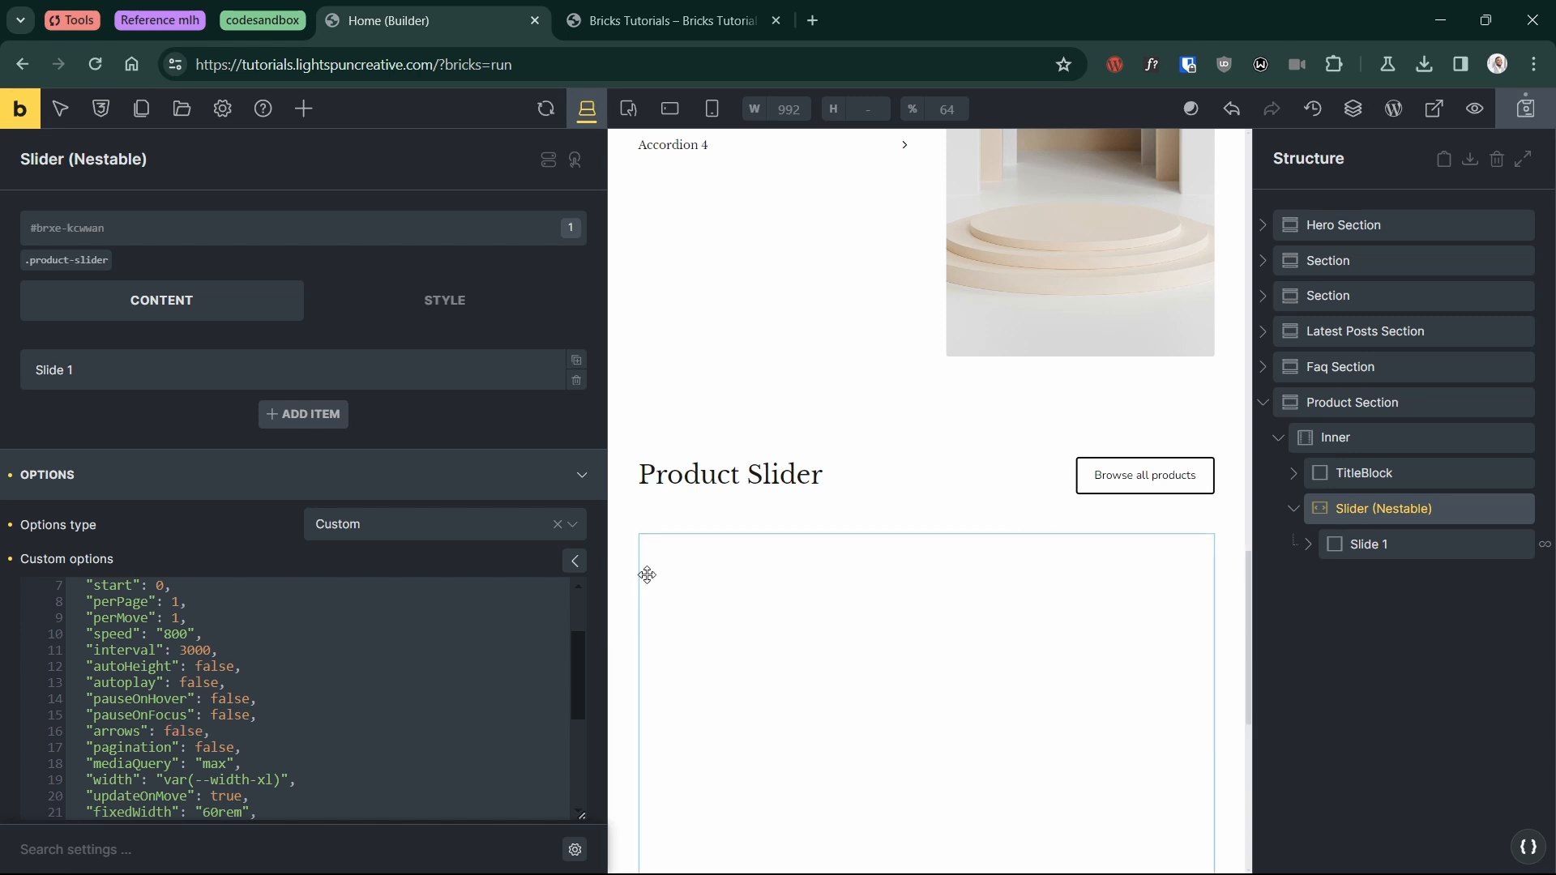
click(1549, 108)
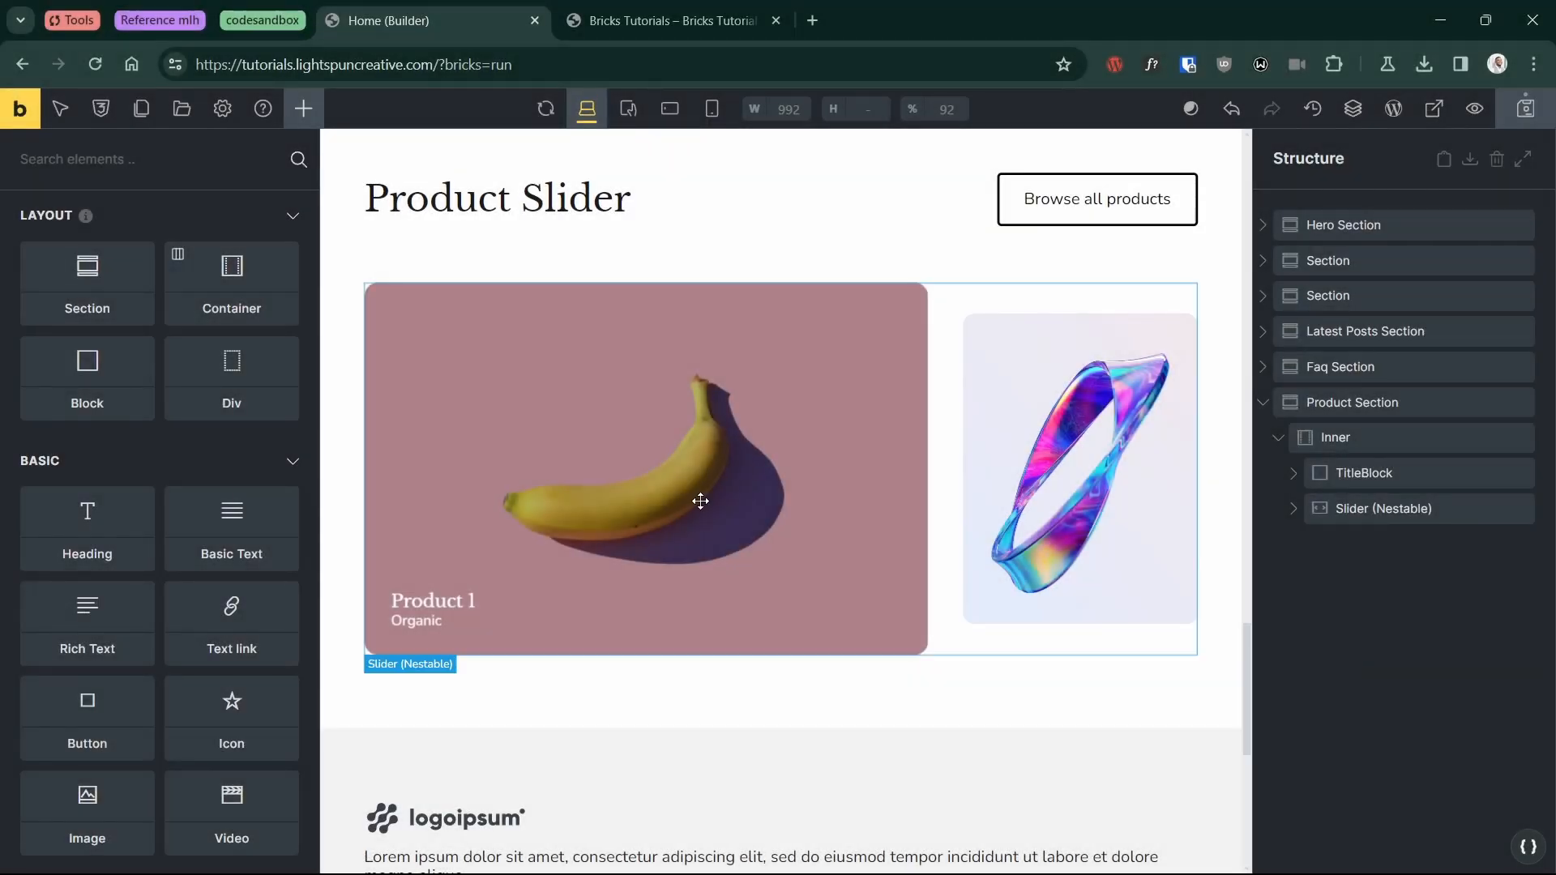
Step: Add a Div and nest it inside the Product Section's Inner container, below the slider
click(221, 402)
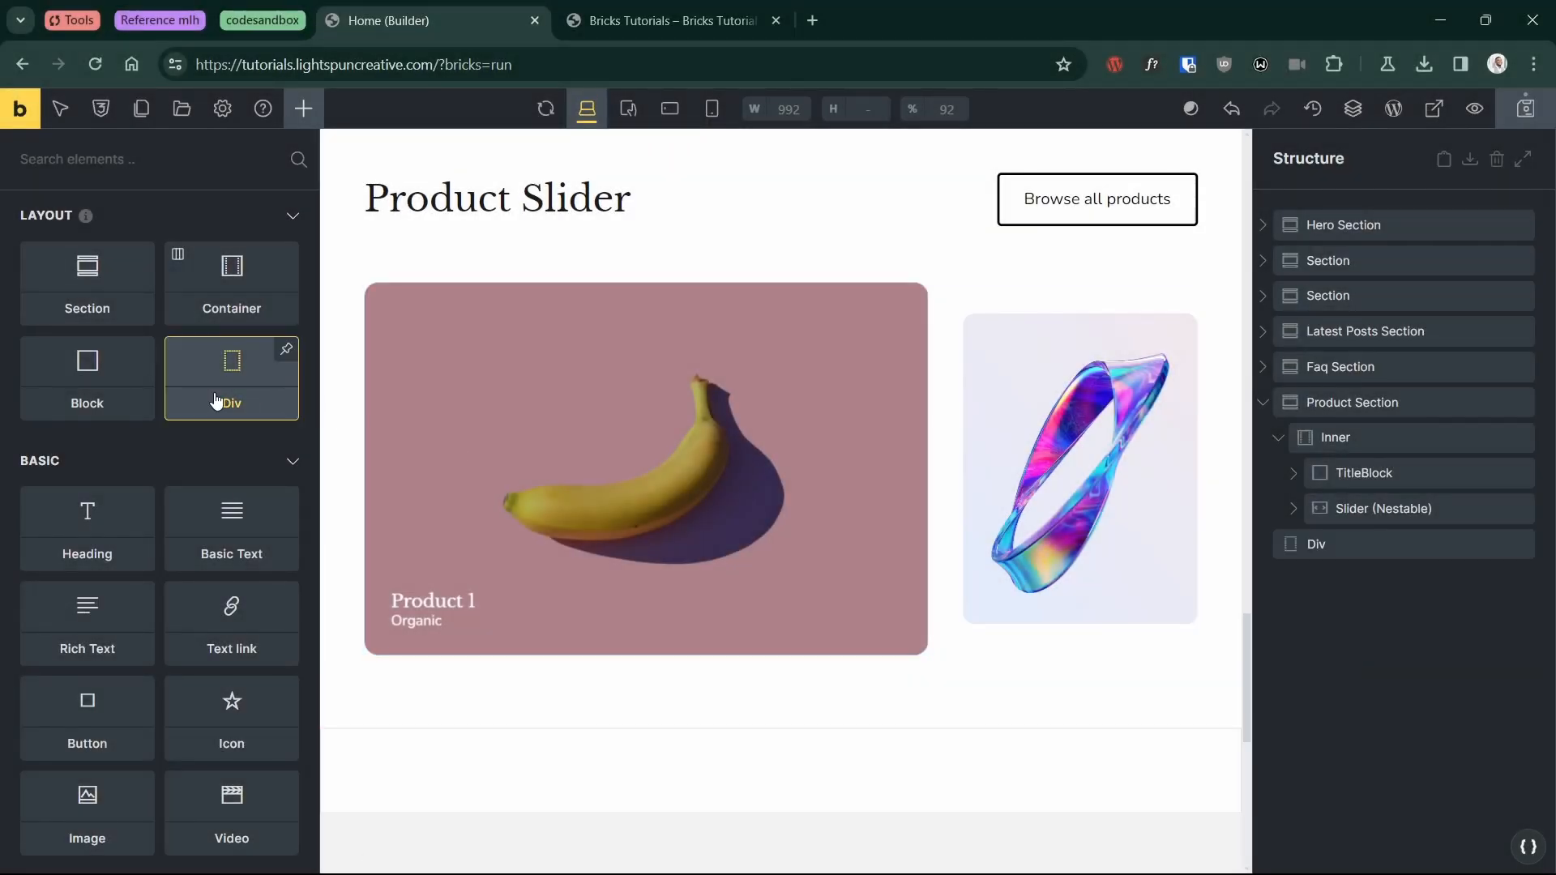
click(1316, 544)
click(1326, 442)
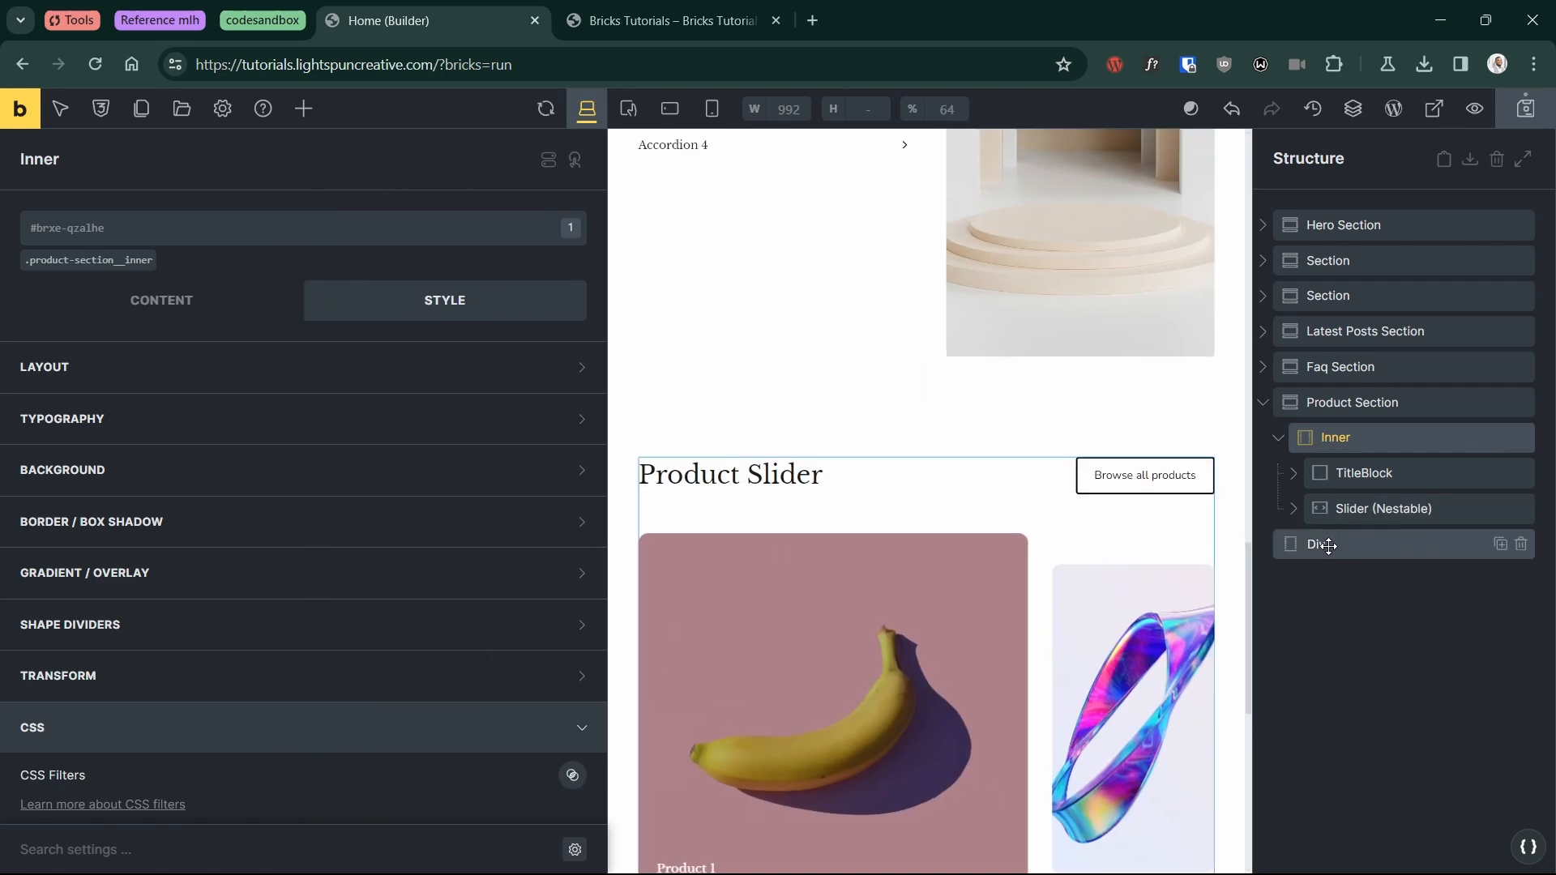
drag(1339, 535, 1345, 491)
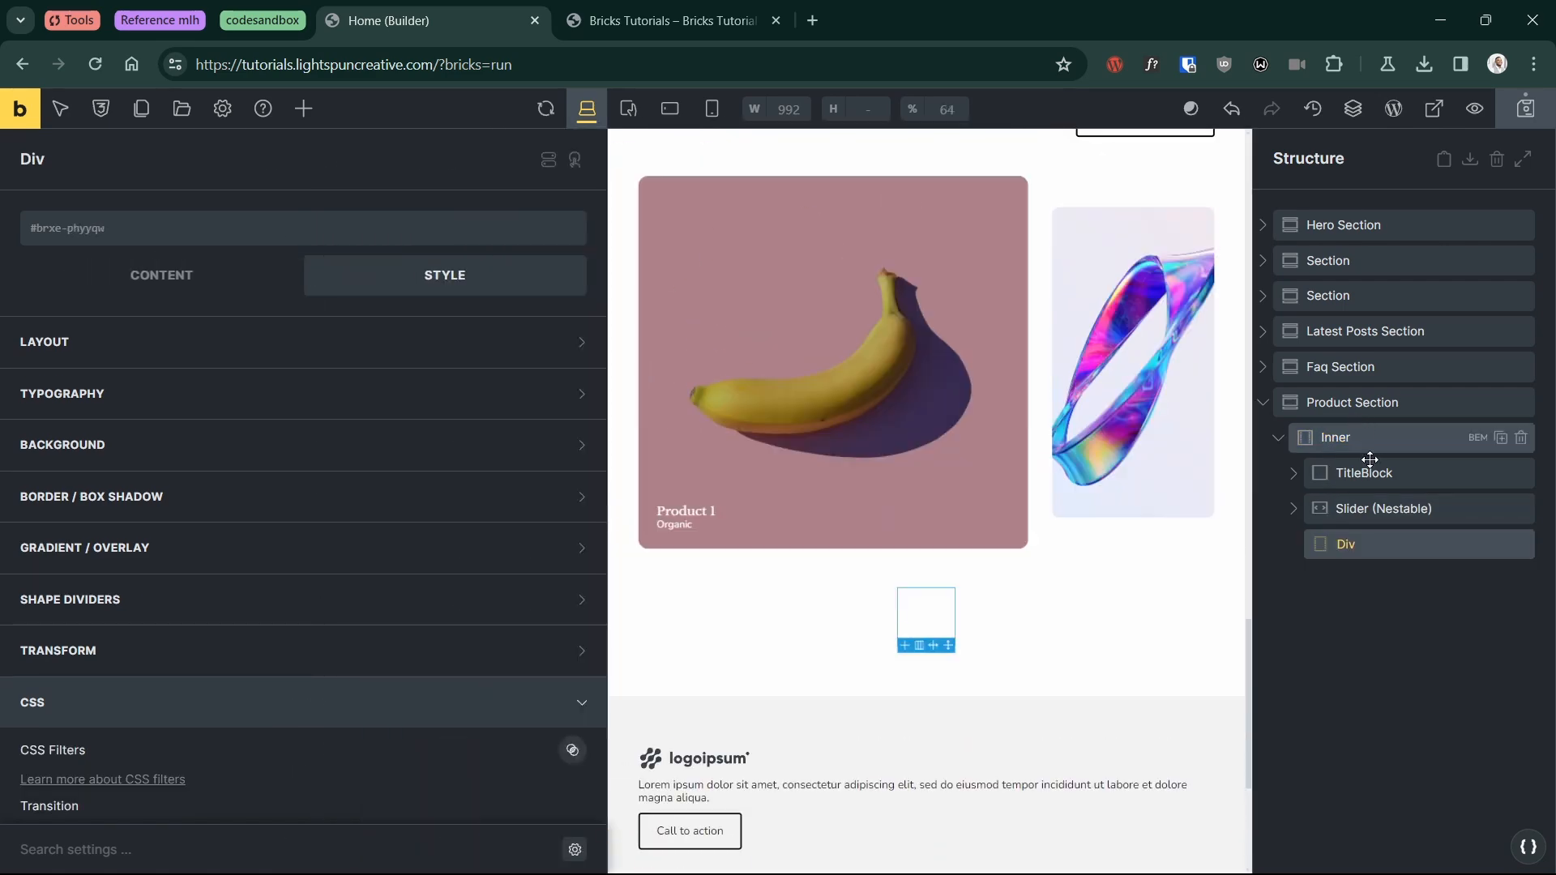
Step: Add a Button element inside the new Div and select it for editing
click(300, 110)
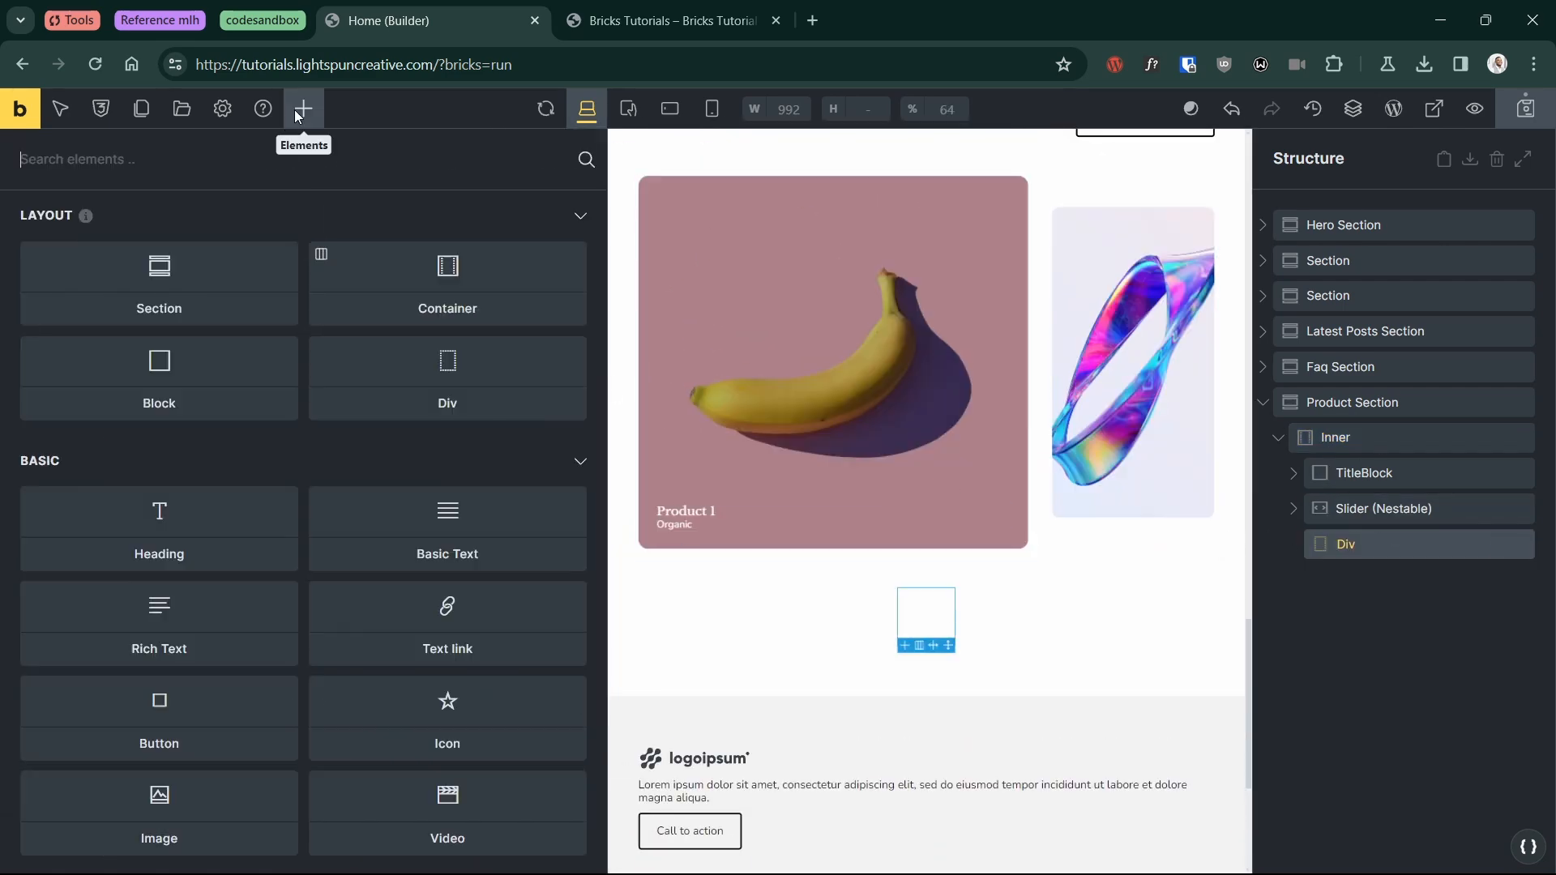
text(button)
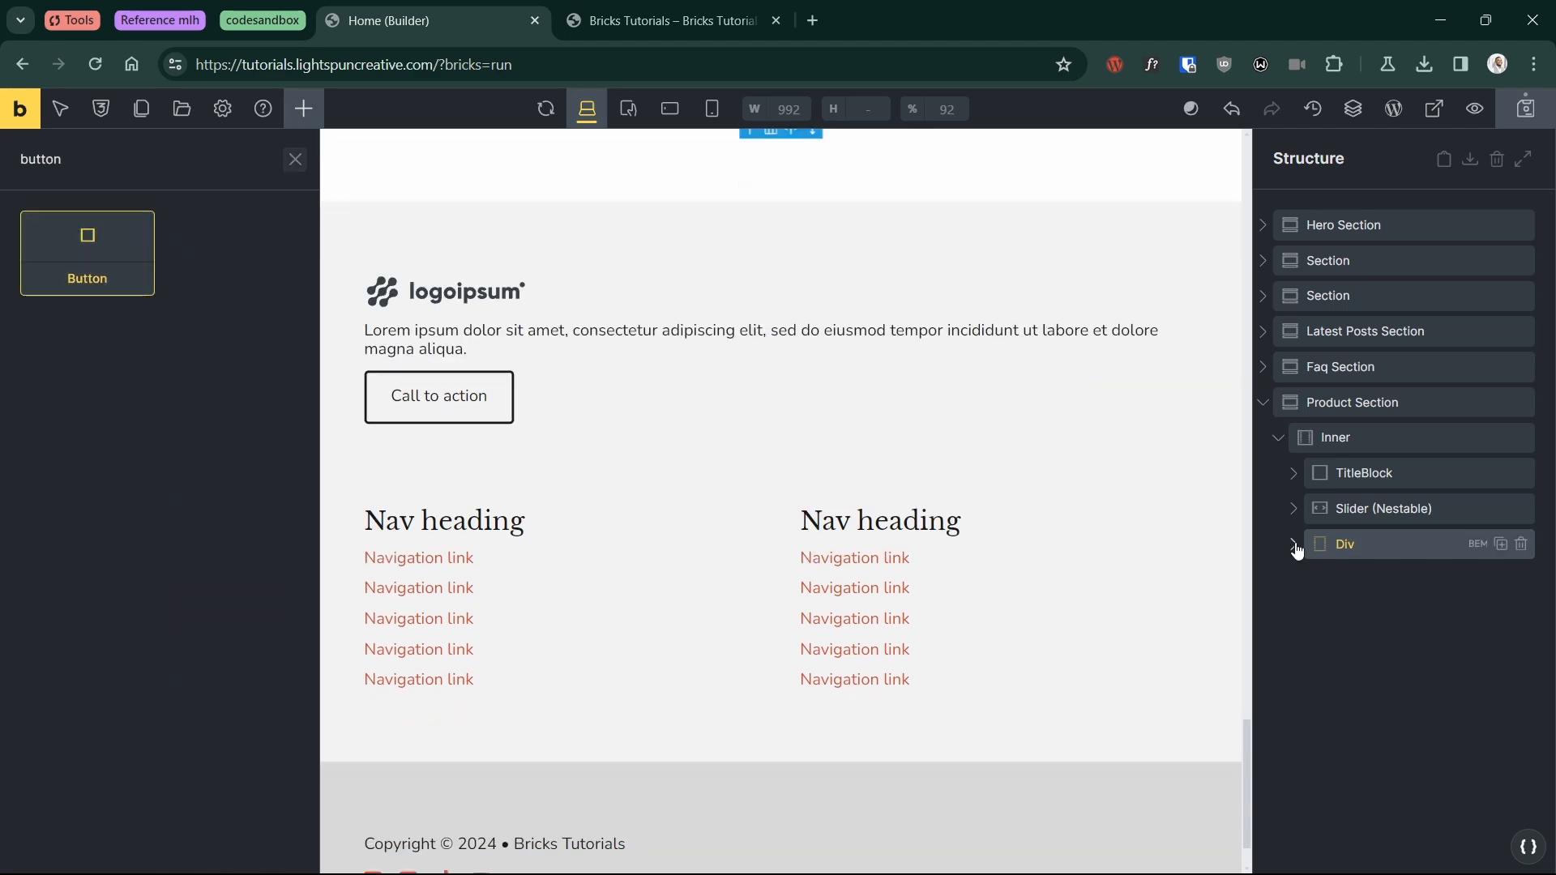
click(1295, 546)
click(1386, 586)
Step: Clear the new button's text and remove its Primary style
click(177, 271)
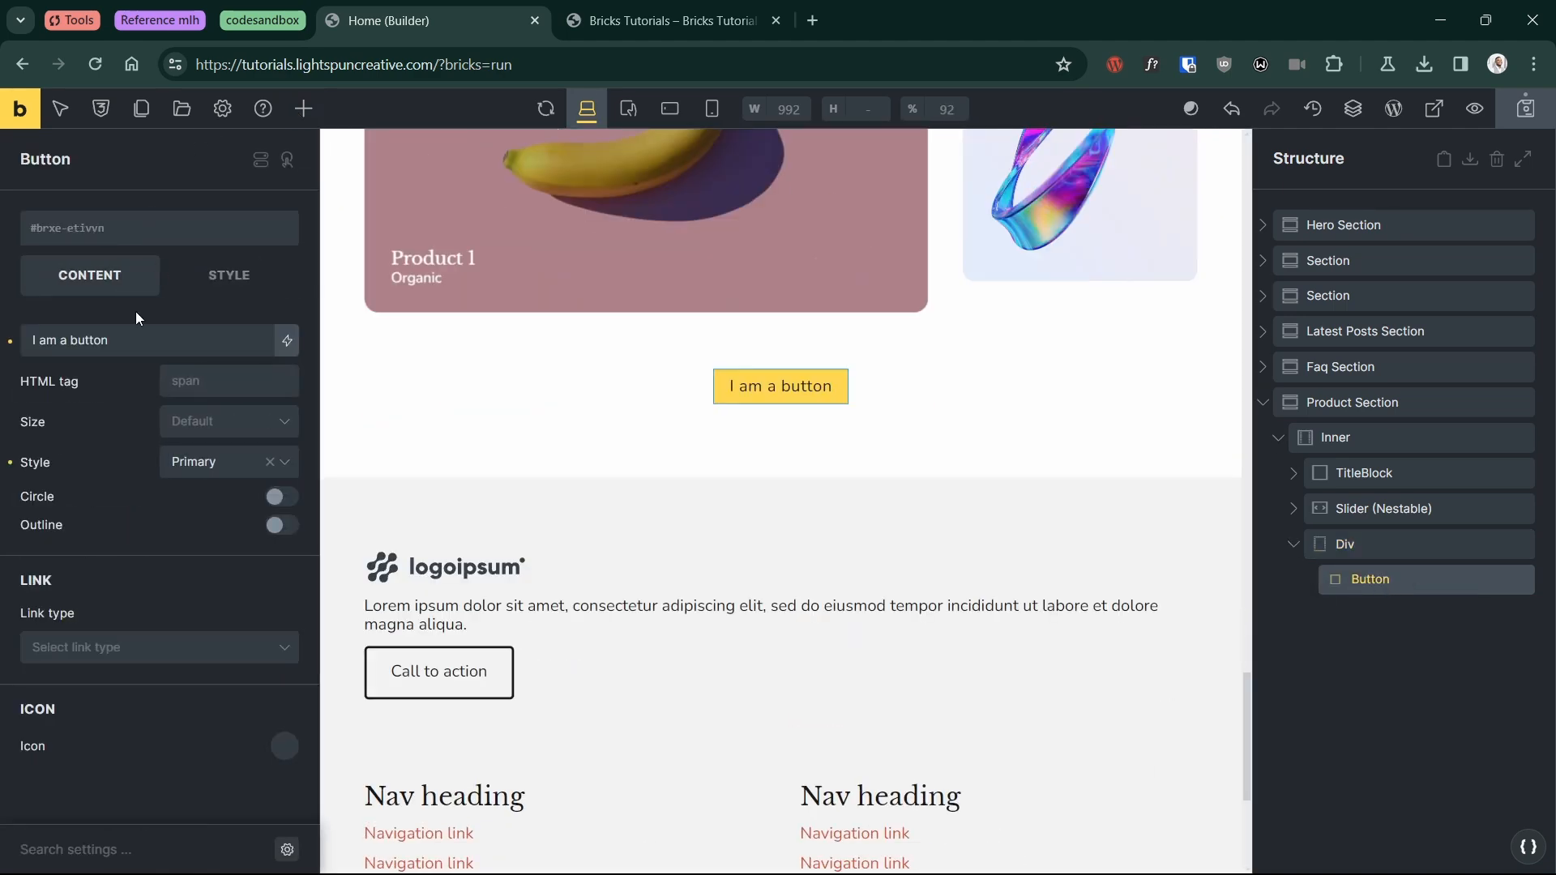
triple_click(121, 347)
key(BackSpace)
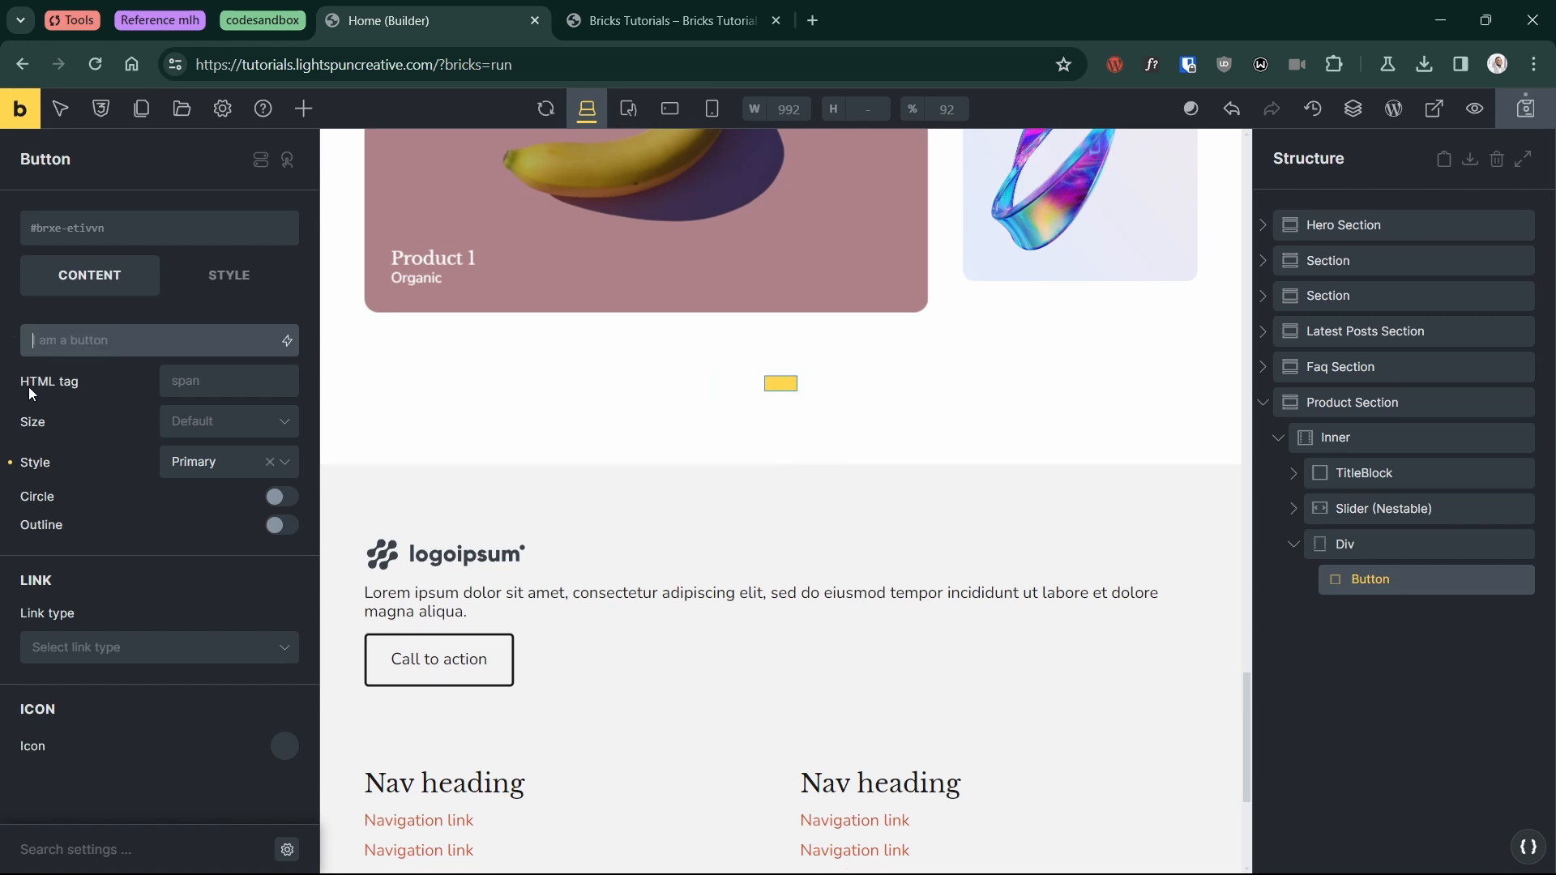
click(10, 465)
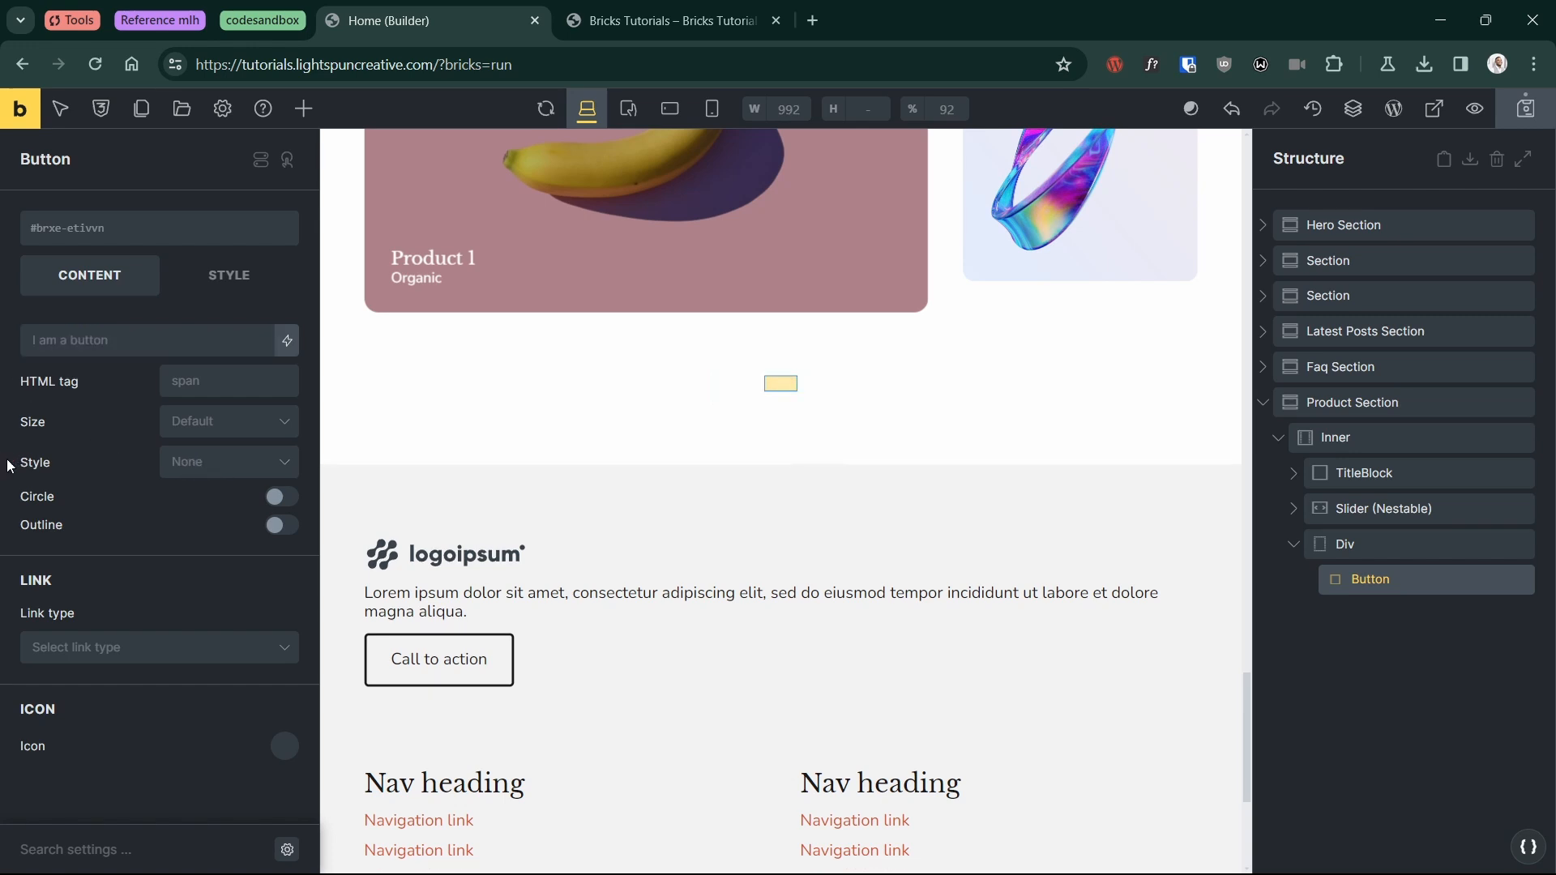
Step: Set the new button's icon library to SVG
click(285, 744)
click(219, 802)
scroll(194, 746, down, 2)
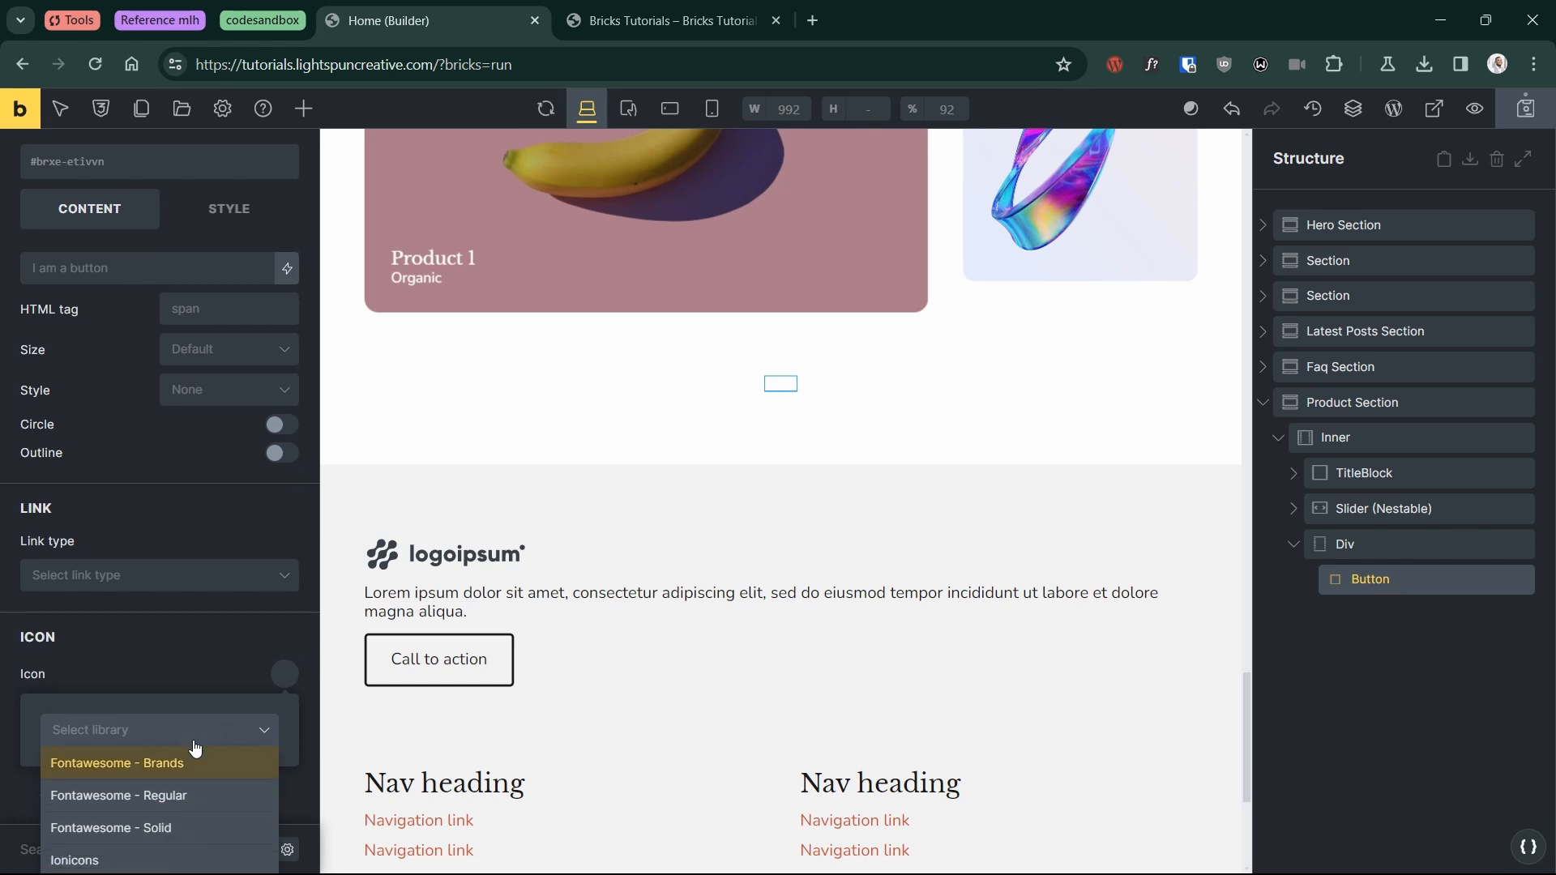
click(118, 851)
scroll(130, 810, down, 3)
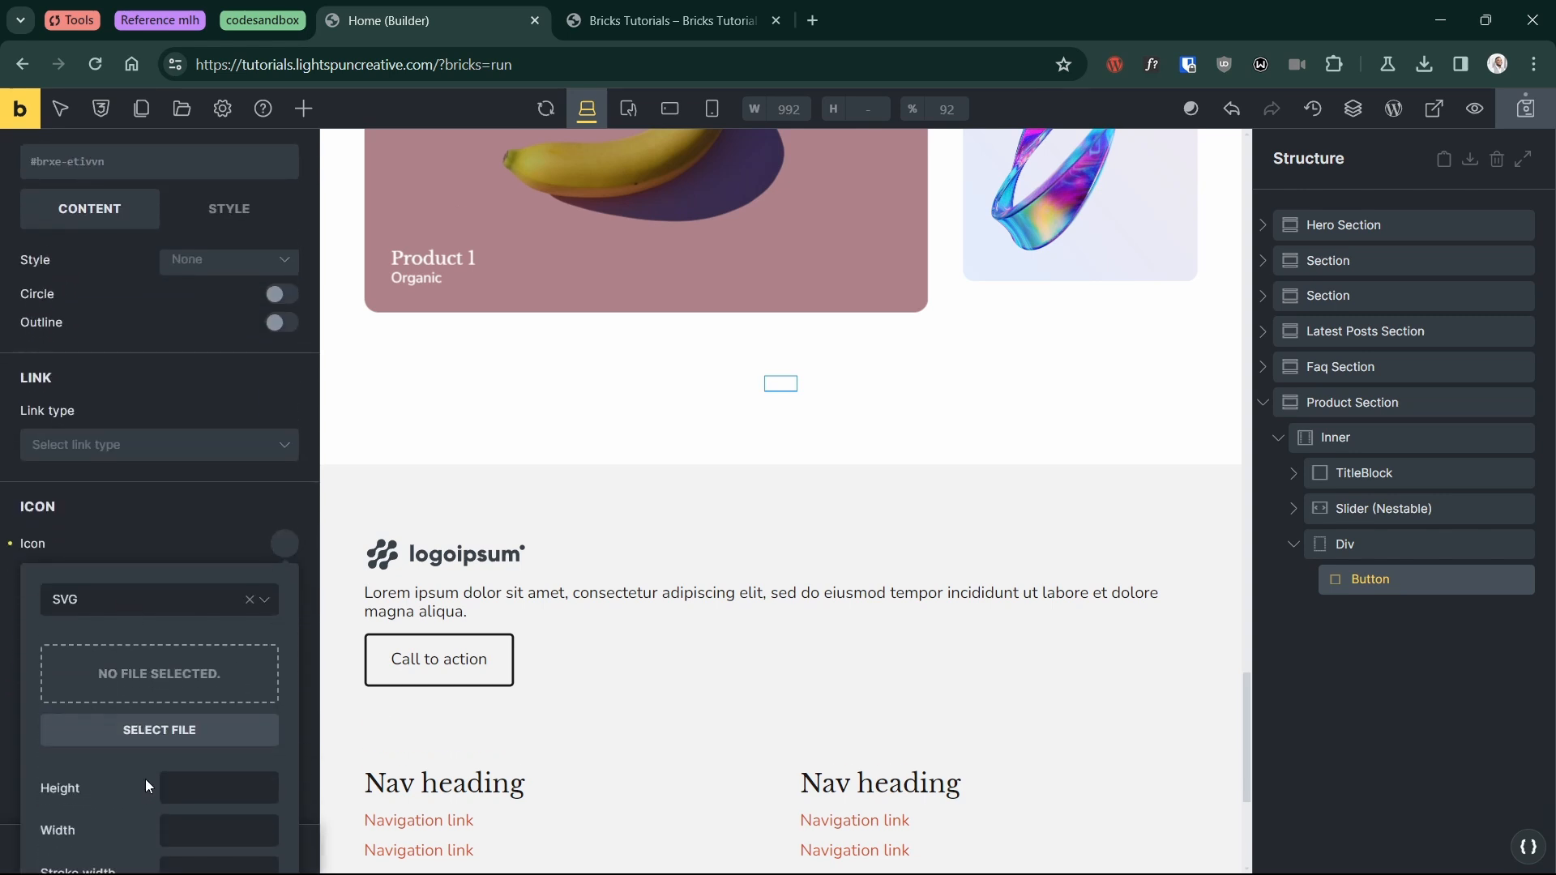
Step: Insert arrow-left.svg from the media library as the button's icon
click(160, 681)
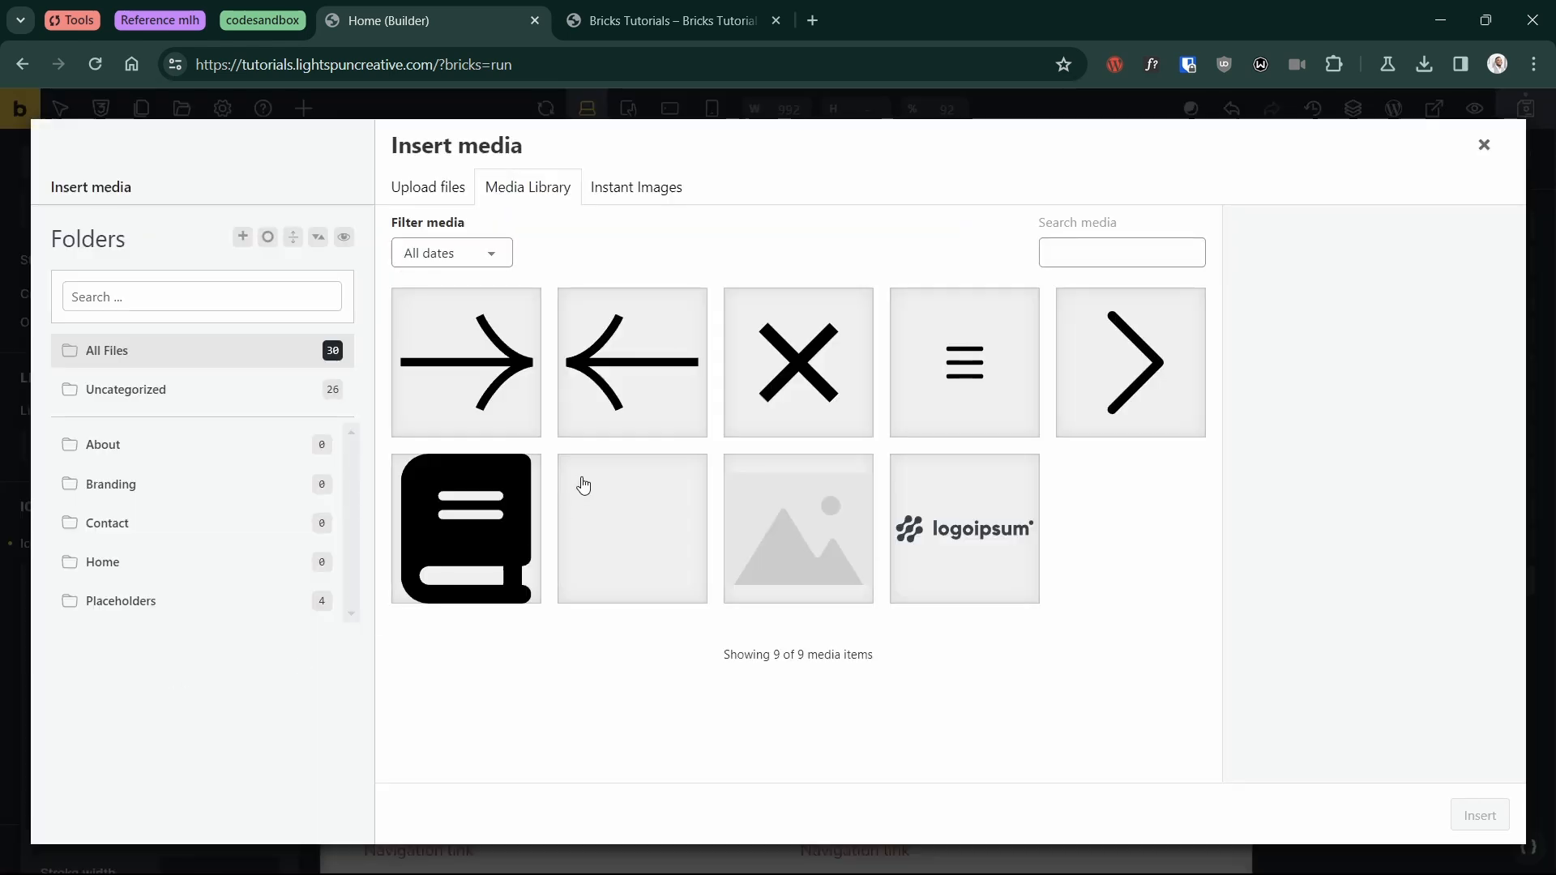
click(596, 378)
click(1479, 817)
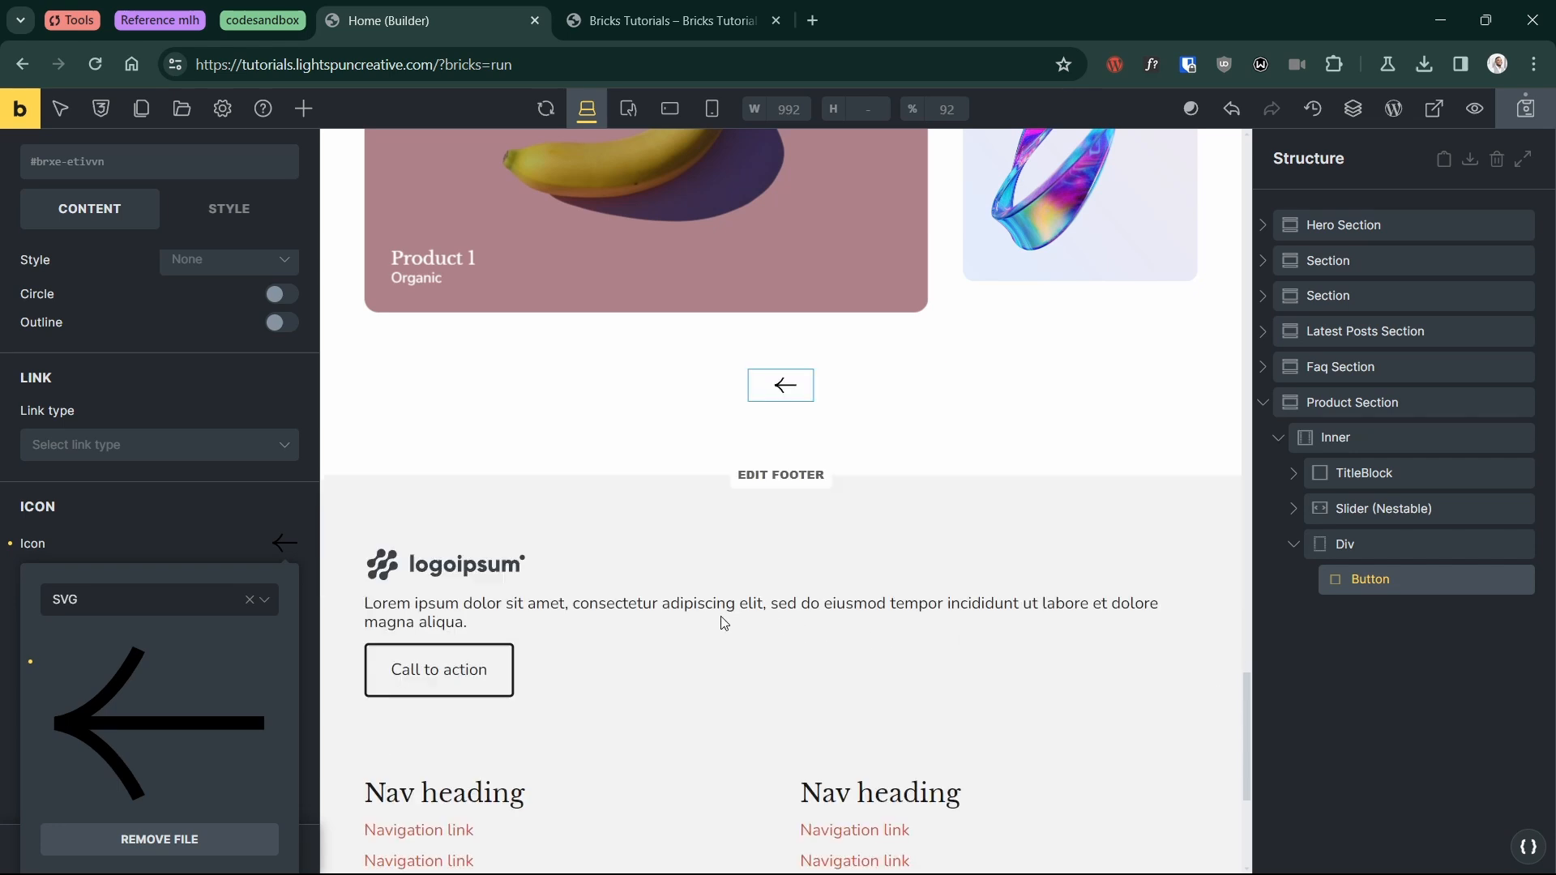
click(201, 550)
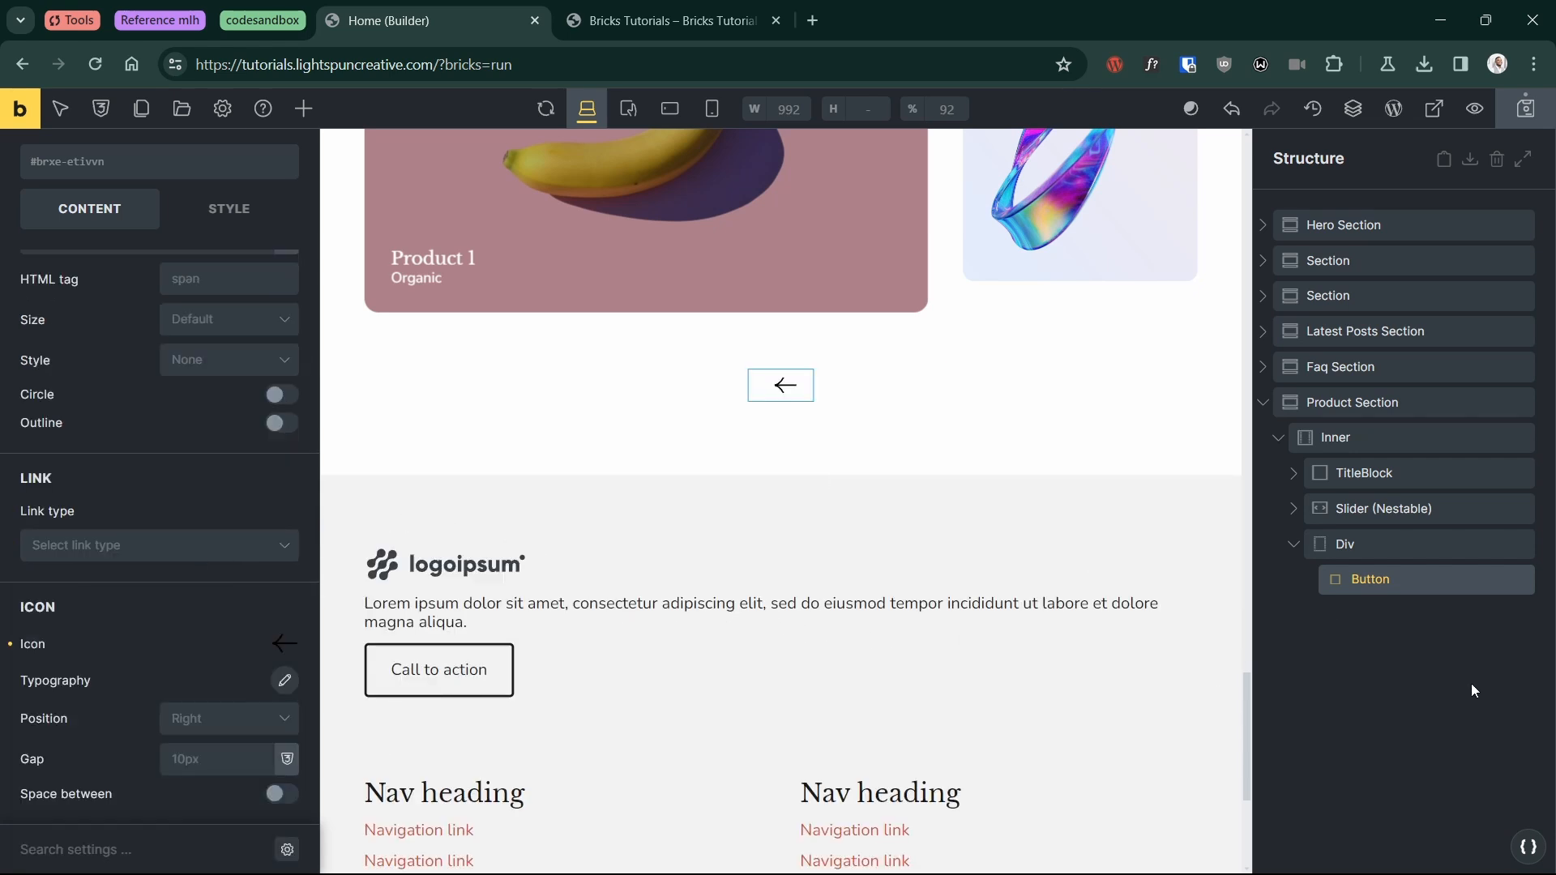
Step: Duplicate the arrow button inside the Div below the slider
click(1373, 550)
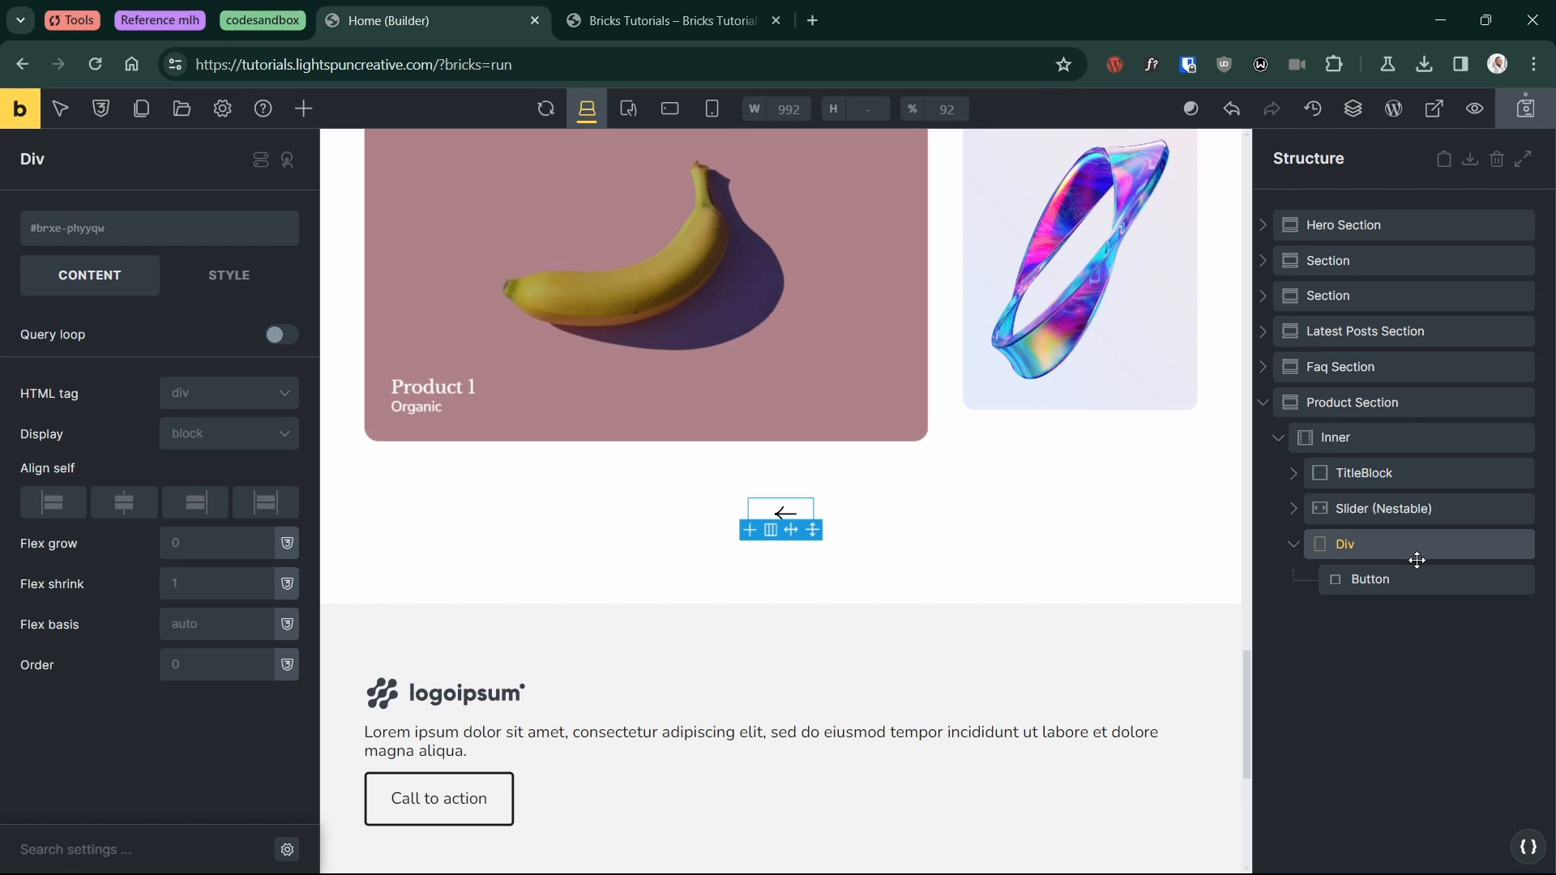
click(1428, 579)
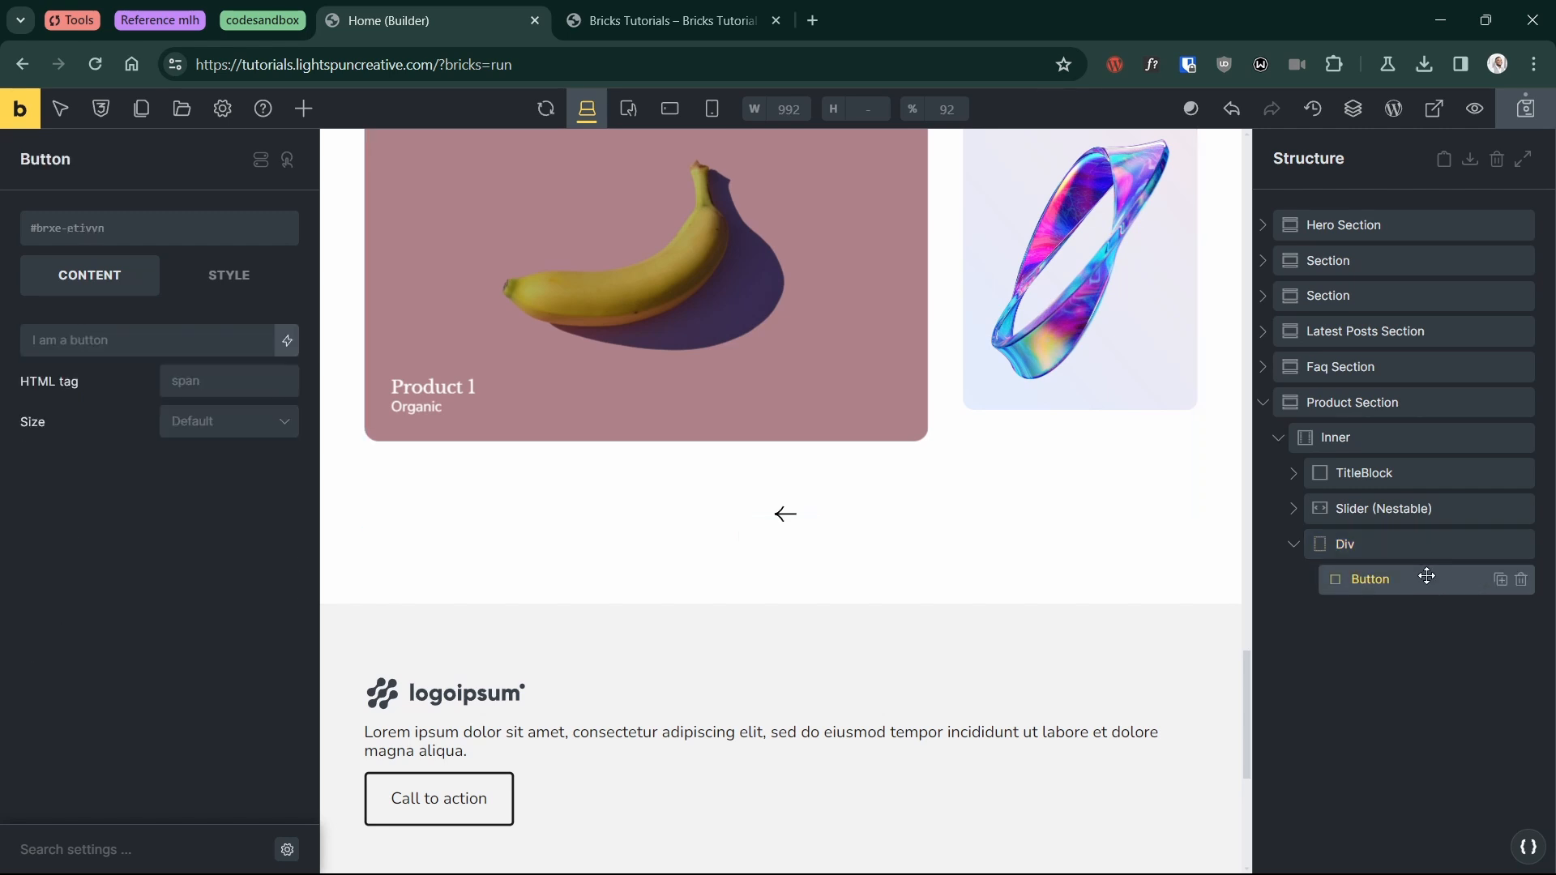
click(1501, 580)
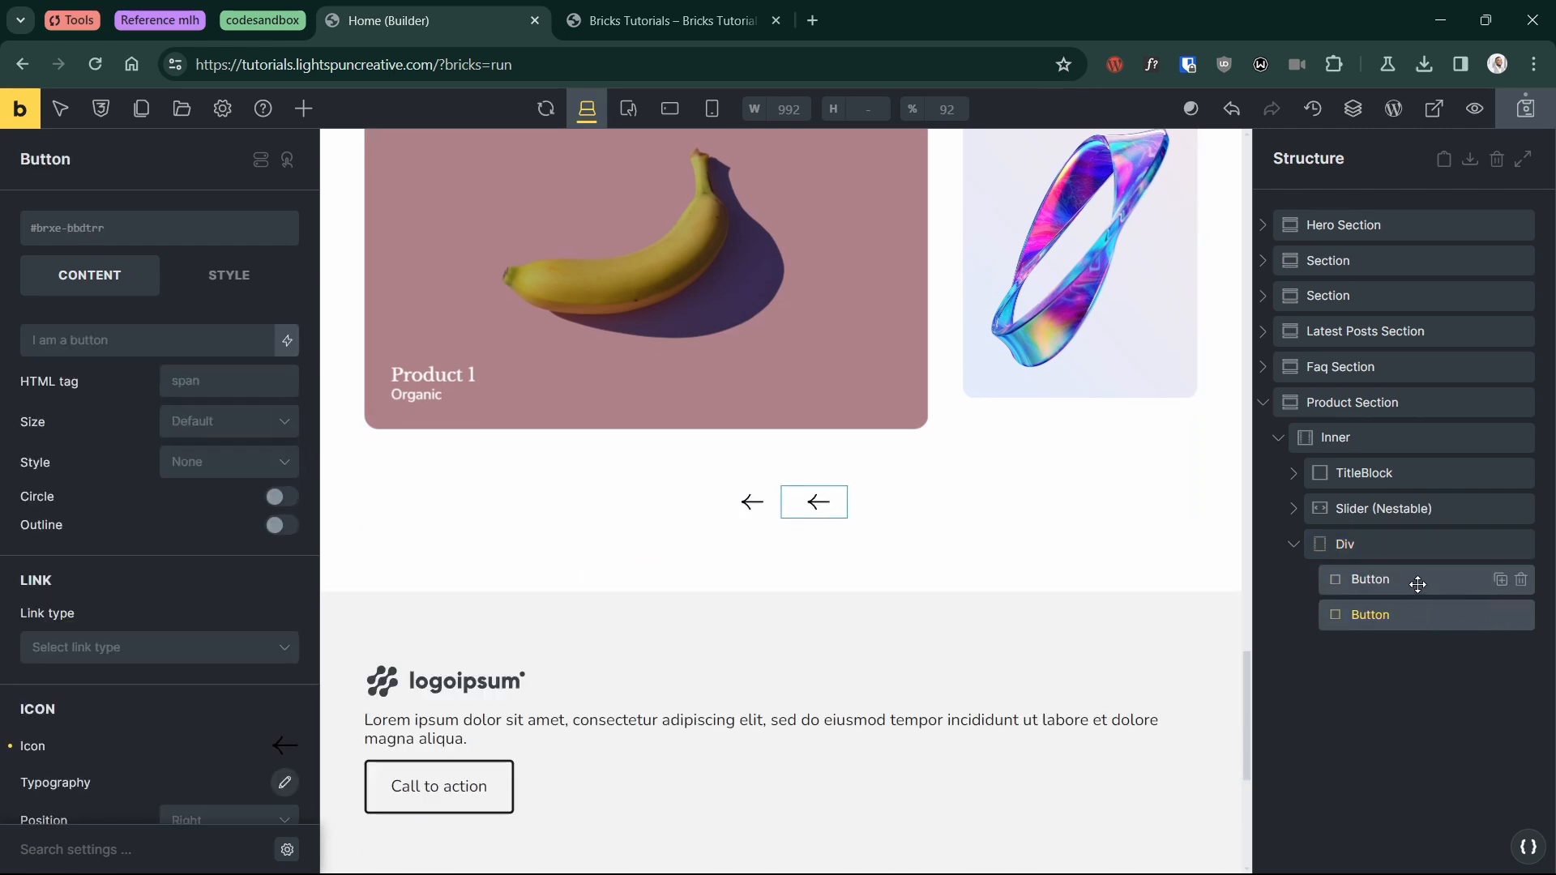
Step: Apply BEM classes to the Div and its two buttons using the block name custom-nav, with labels synced
click(1424, 555)
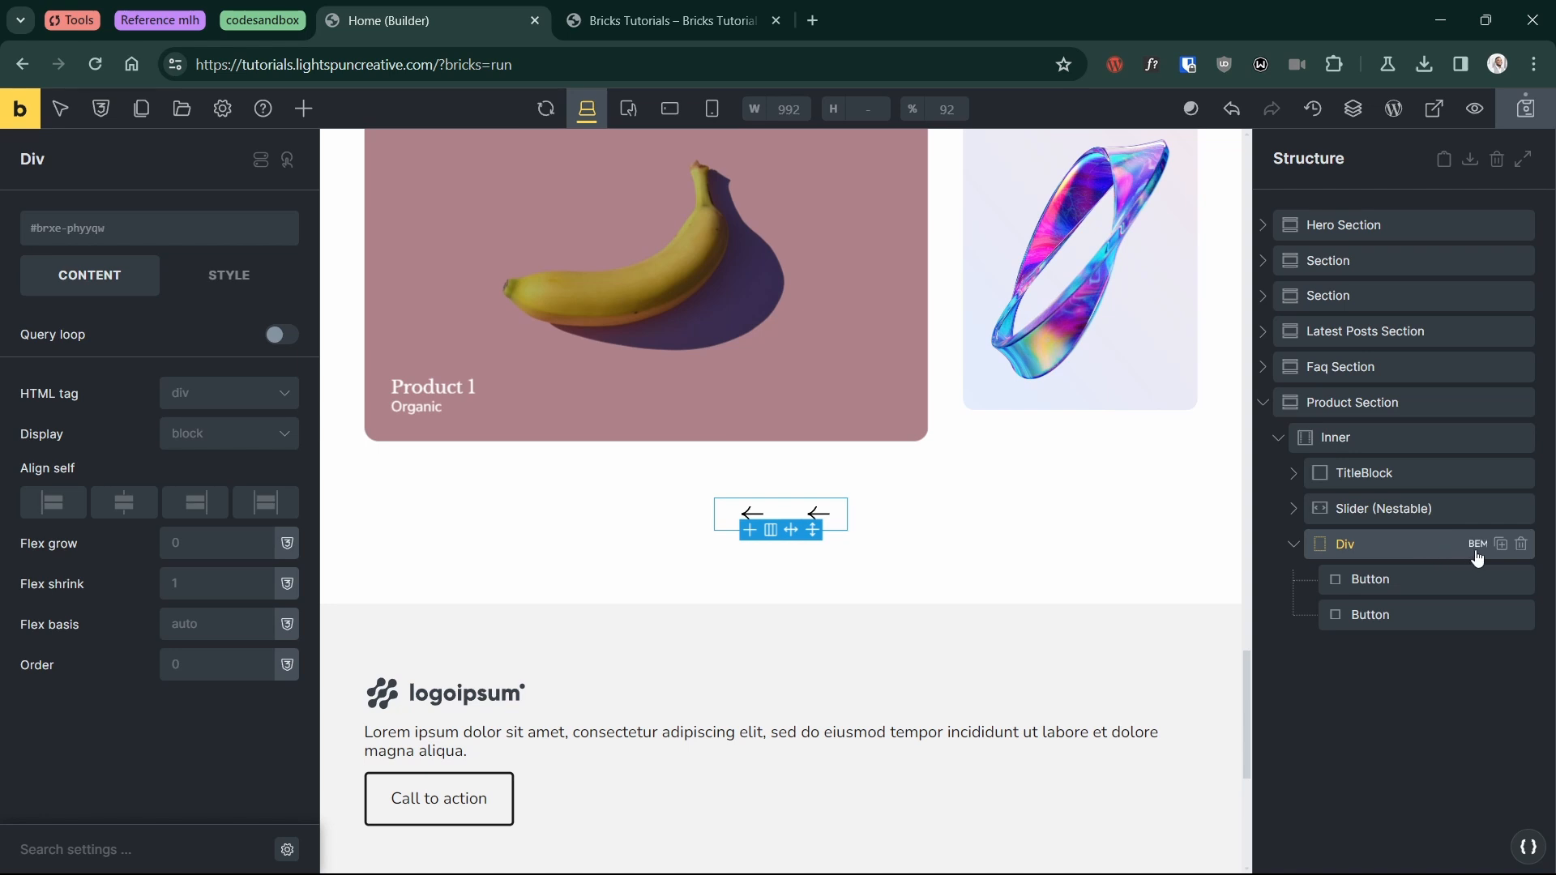
click(1476, 552)
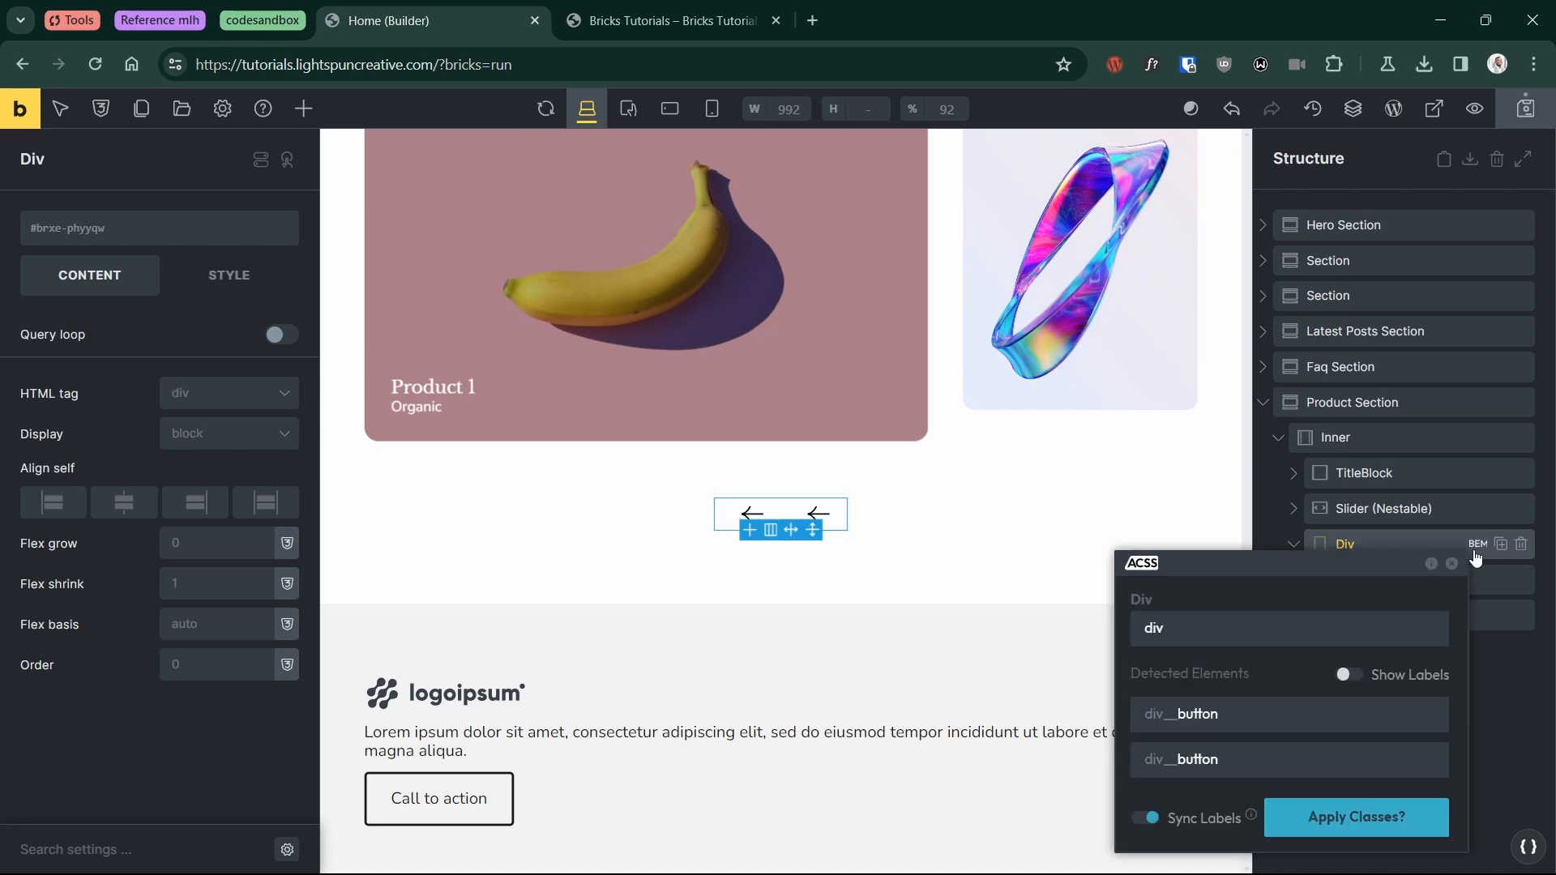
click(1218, 626)
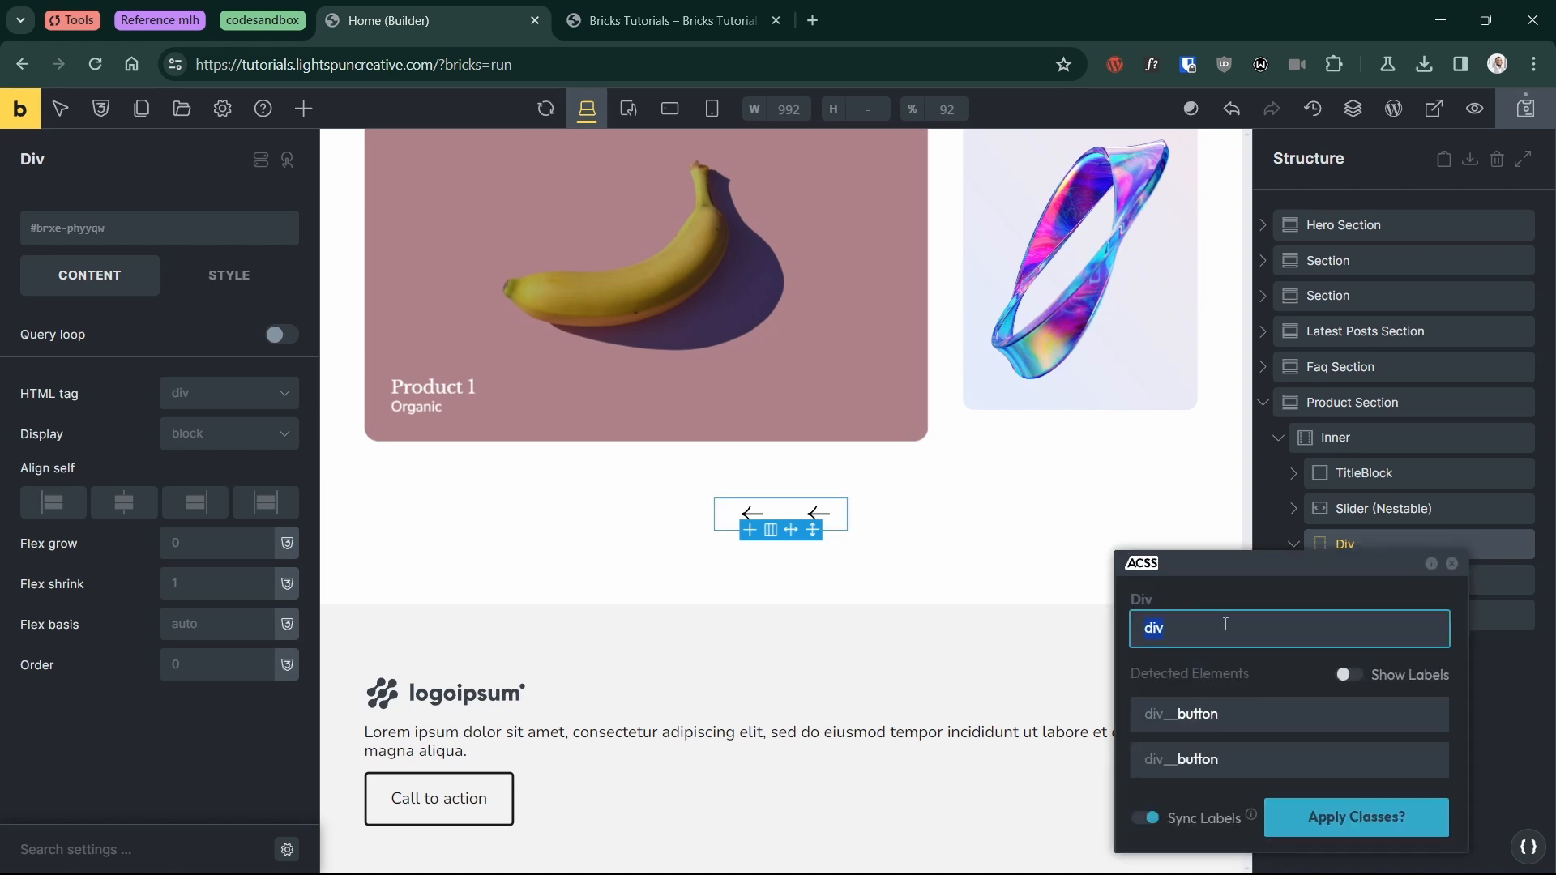
text(custo)
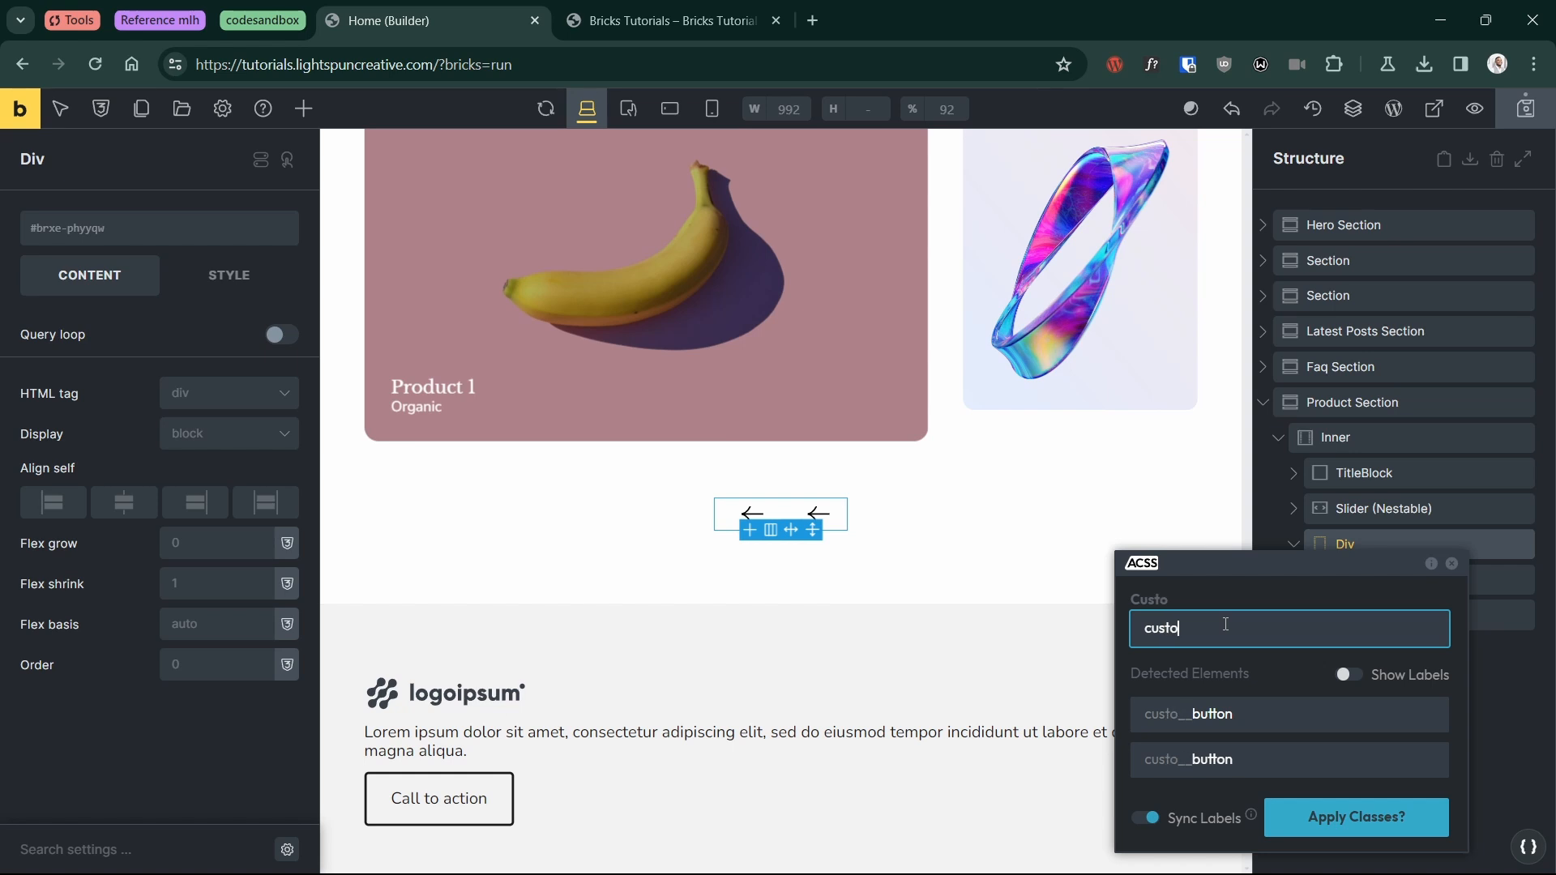
text(m-)
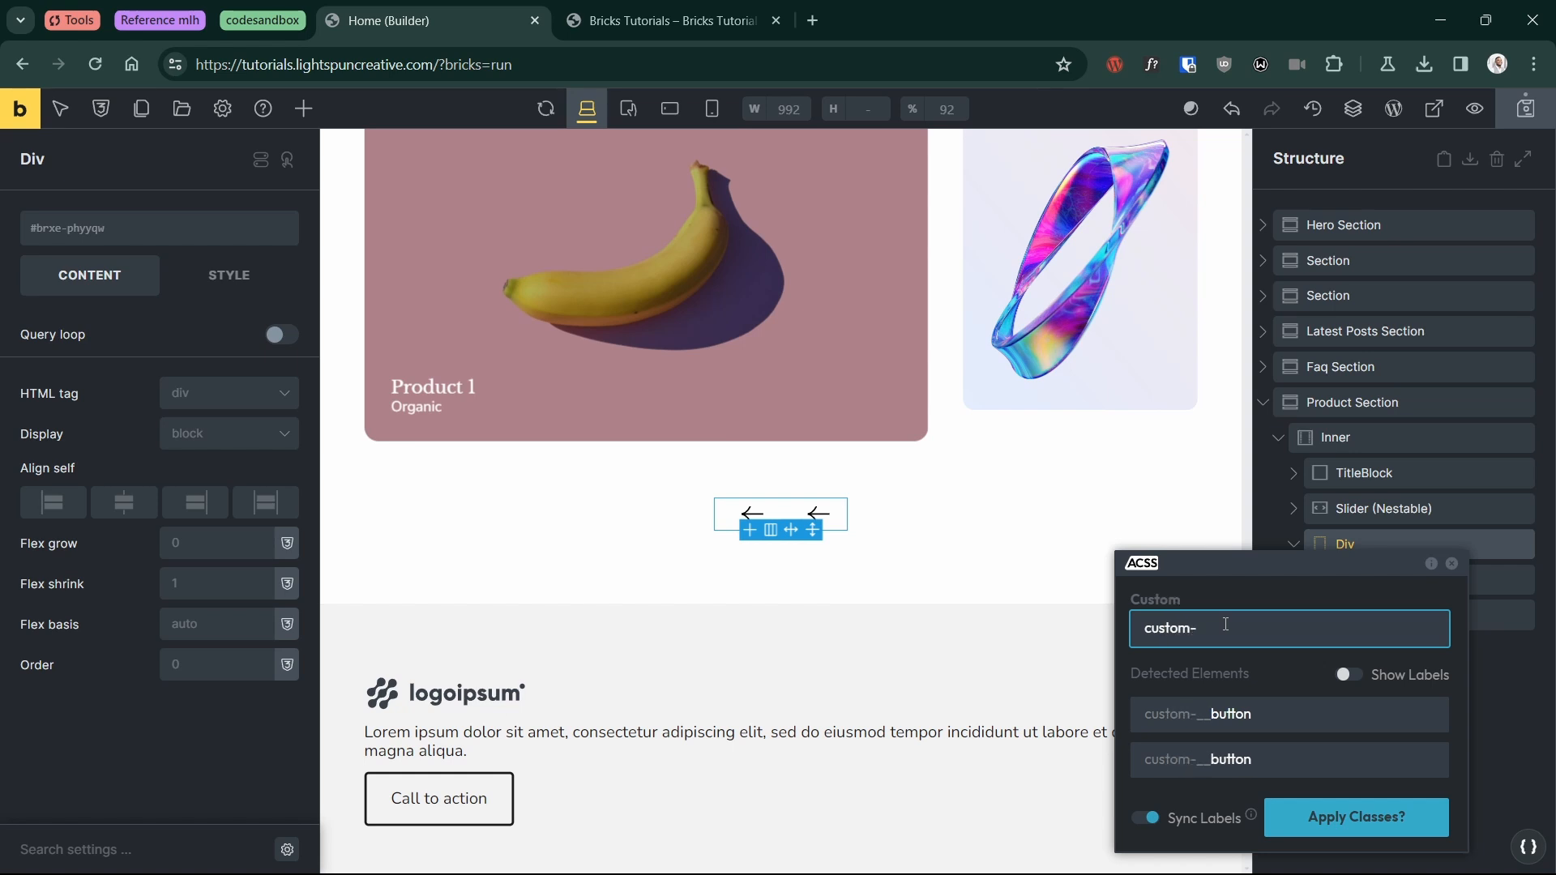
text(nav)
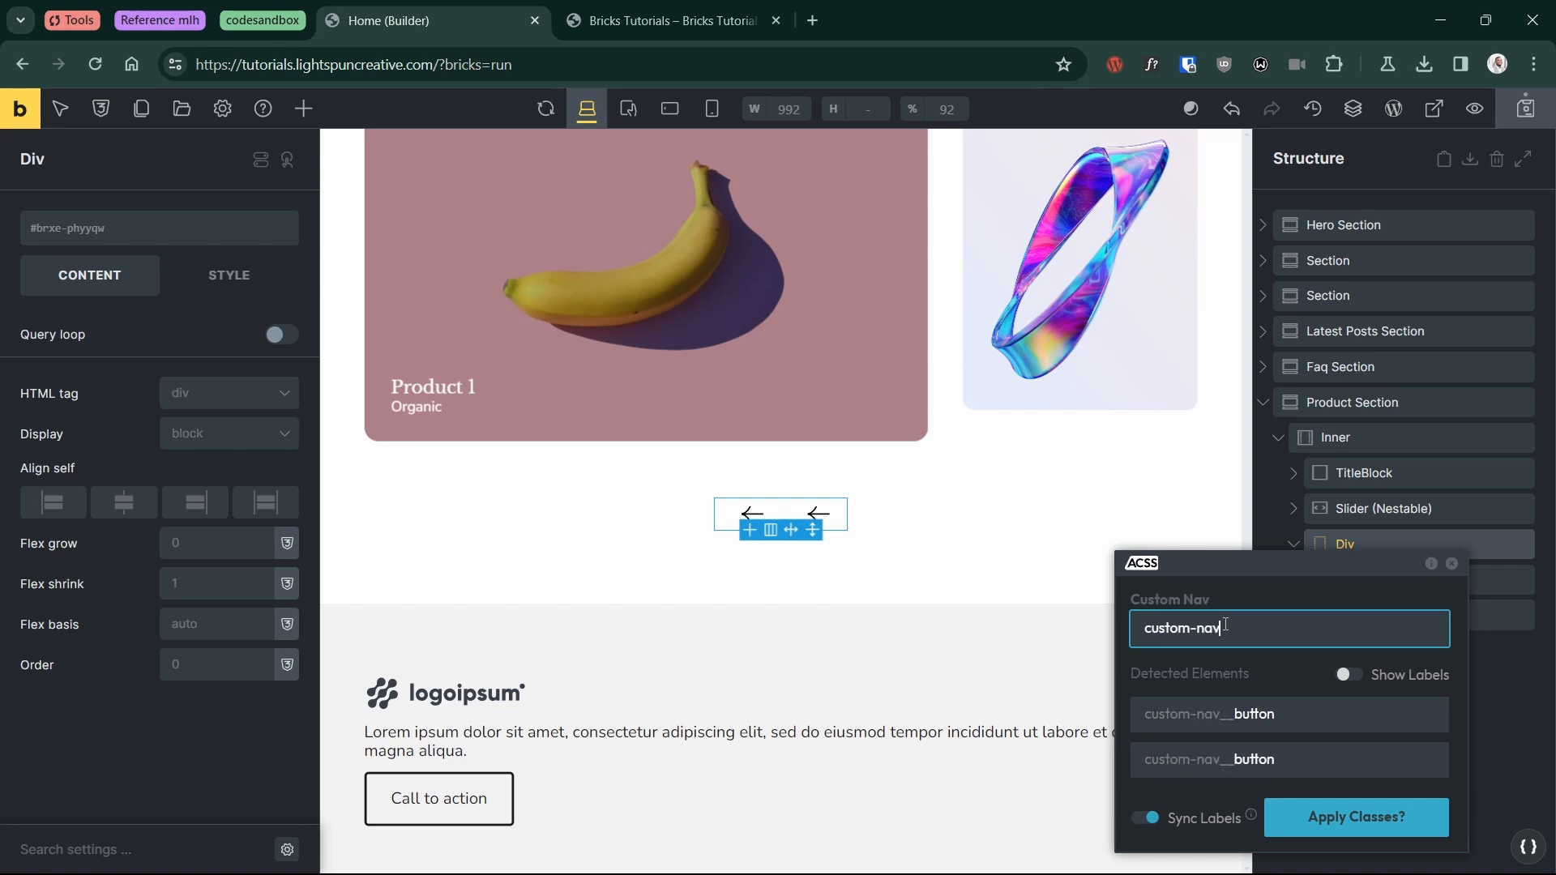
click(1334, 828)
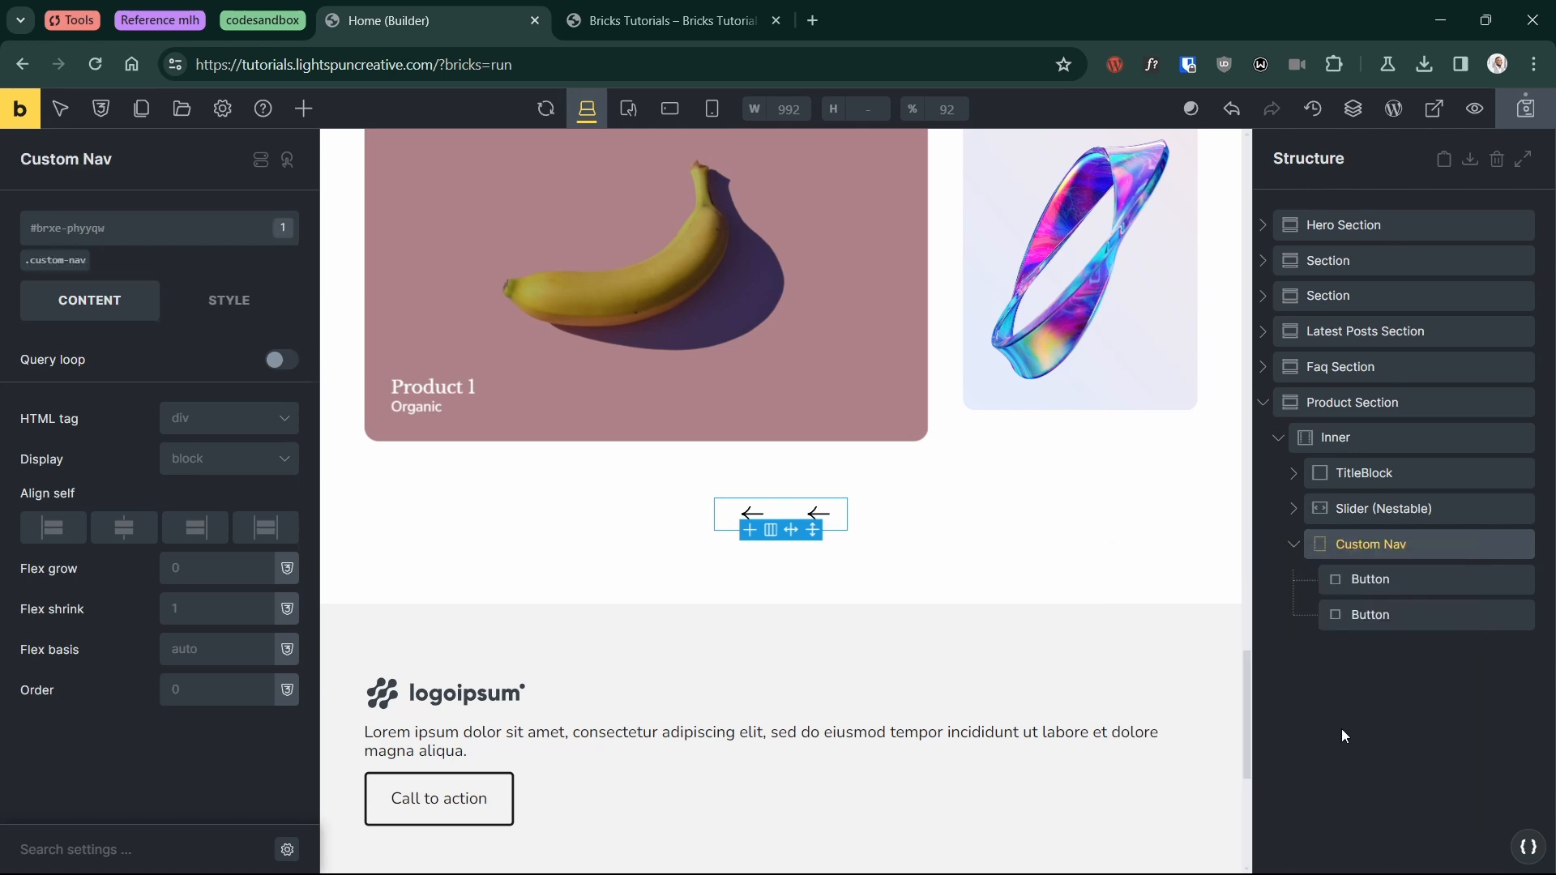
Step: Replace the second Custom Nav button's icon with arrow-right.svg from the media library
click(1385, 590)
click(1376, 614)
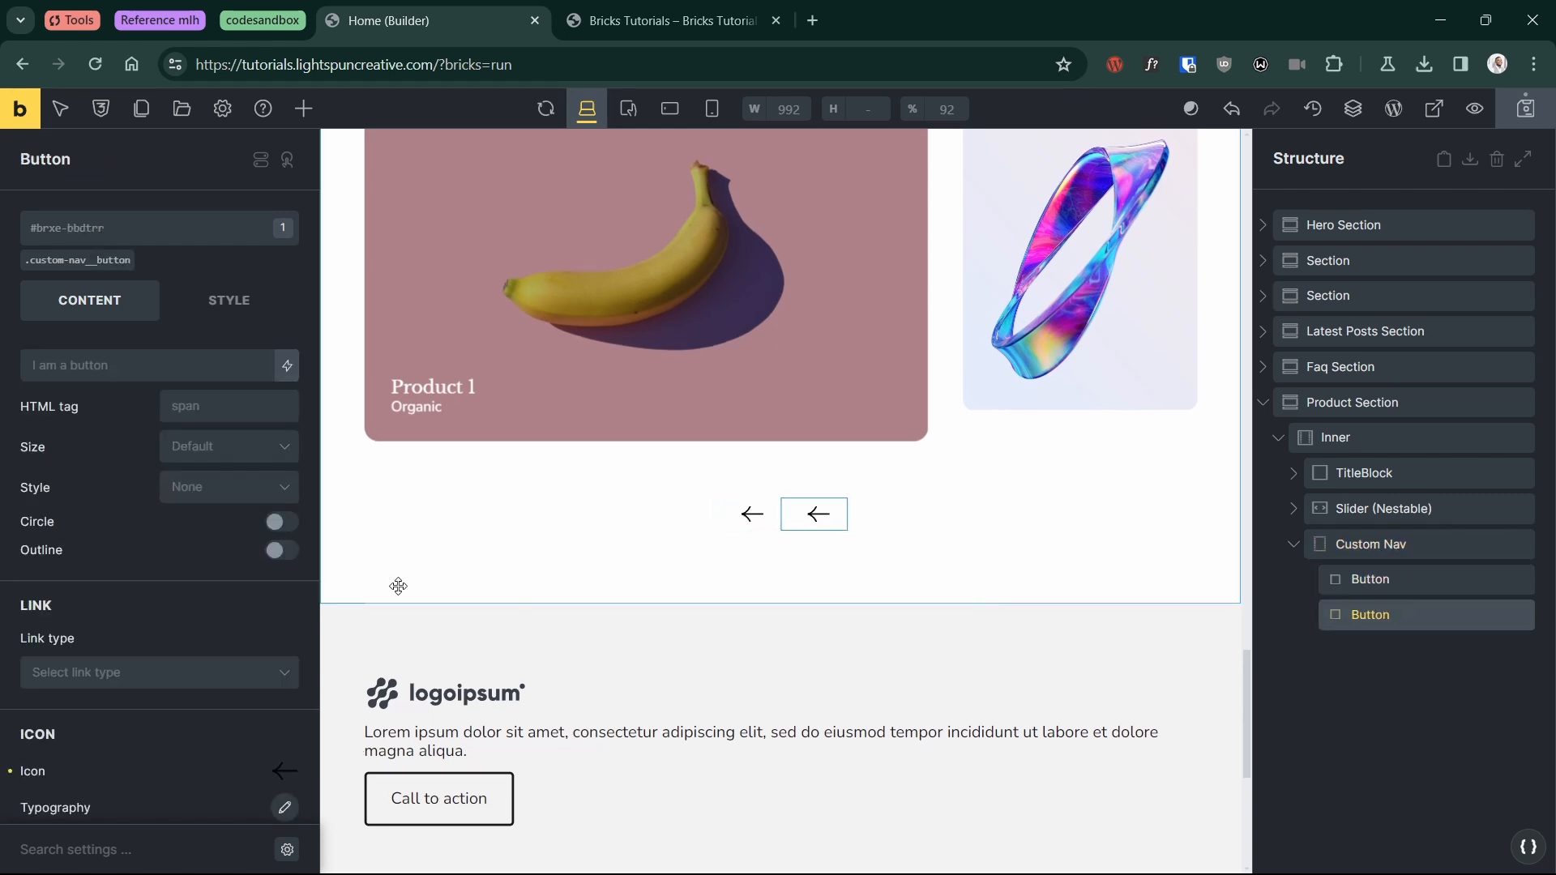
scroll(224, 712, down, 1)
scroll(224, 712, down, 1)
click(285, 669)
scroll(196, 752, down, 3)
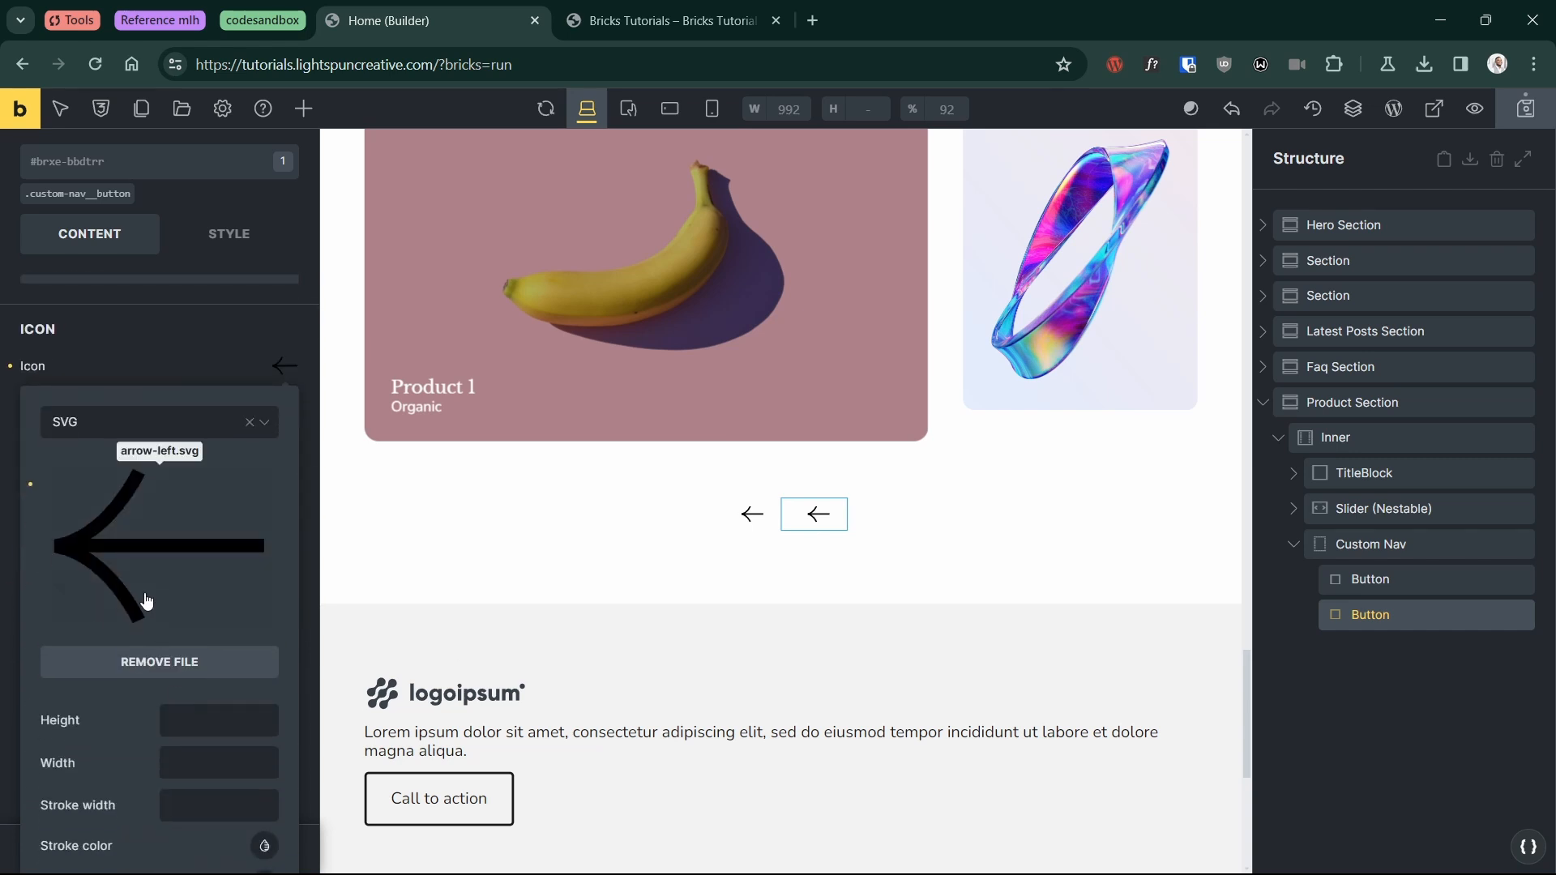
click(142, 564)
click(535, 399)
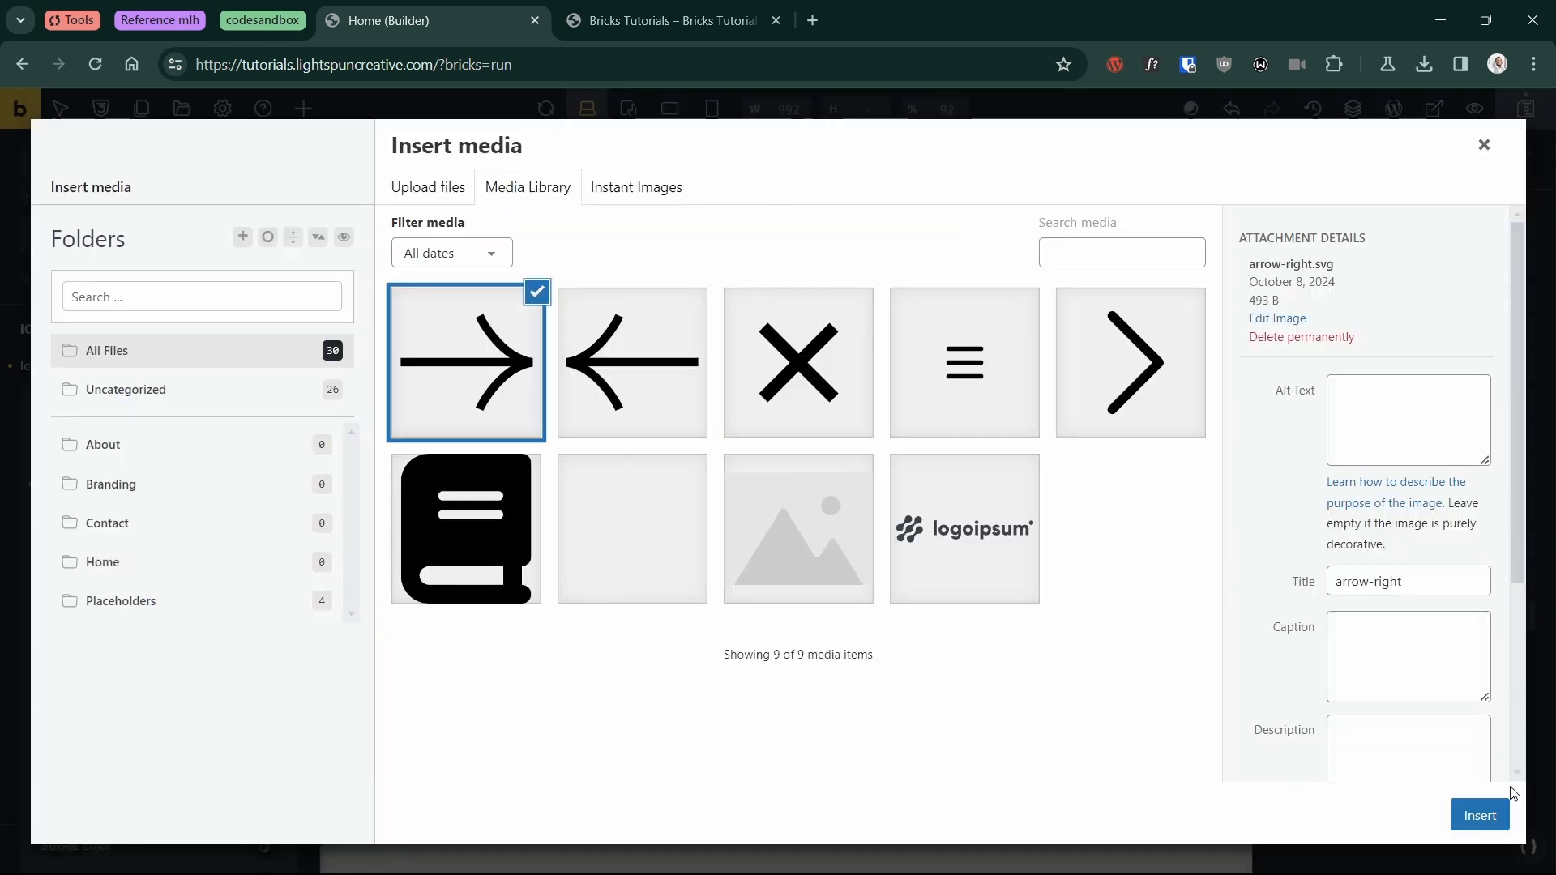
click(1480, 816)
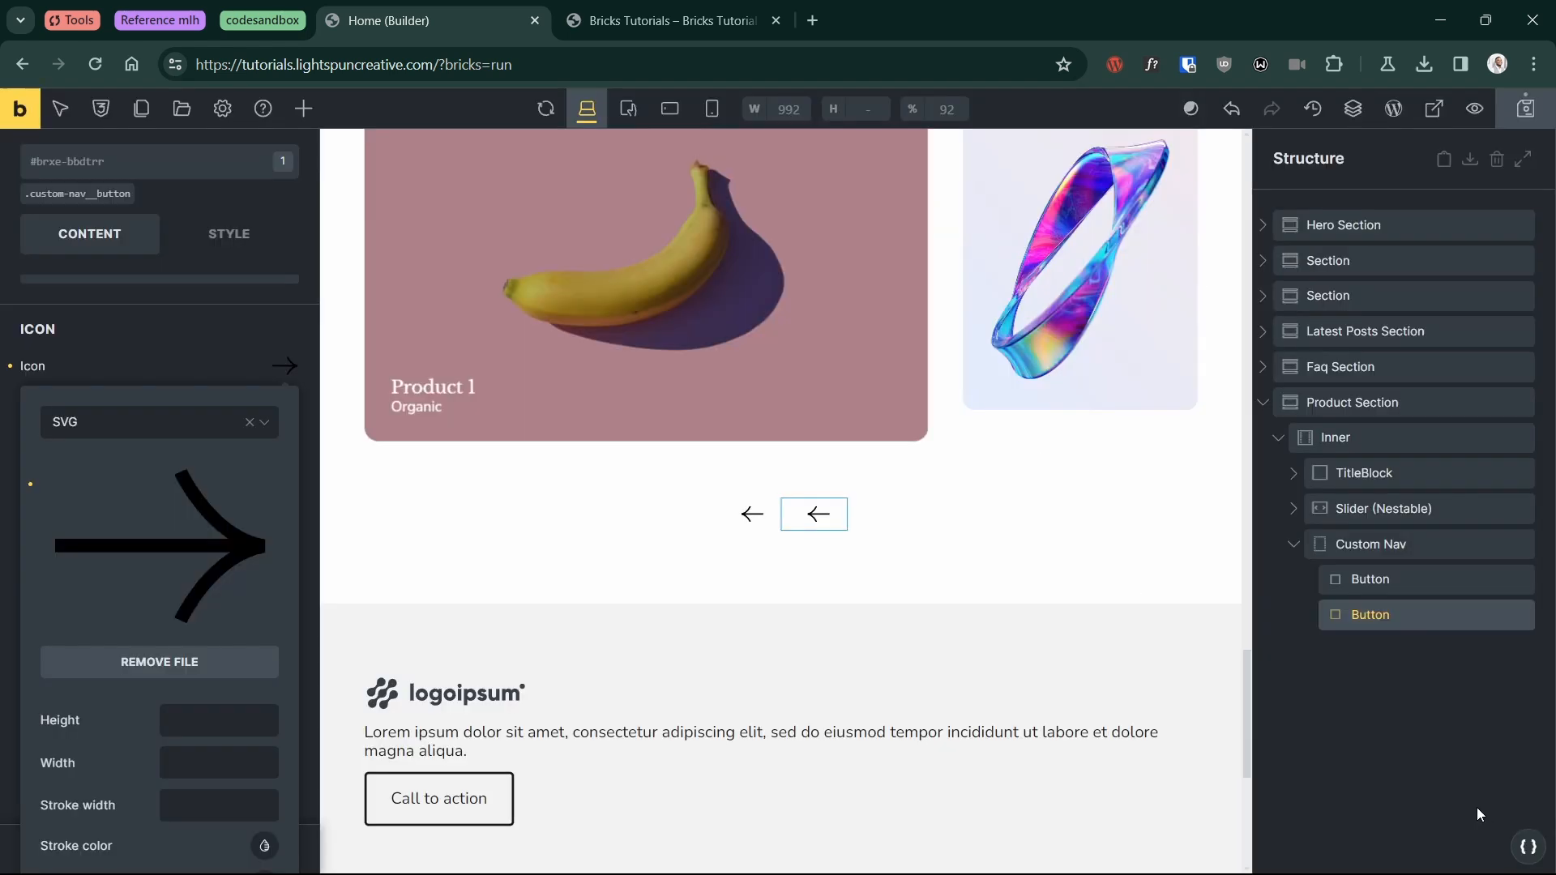
click(232, 368)
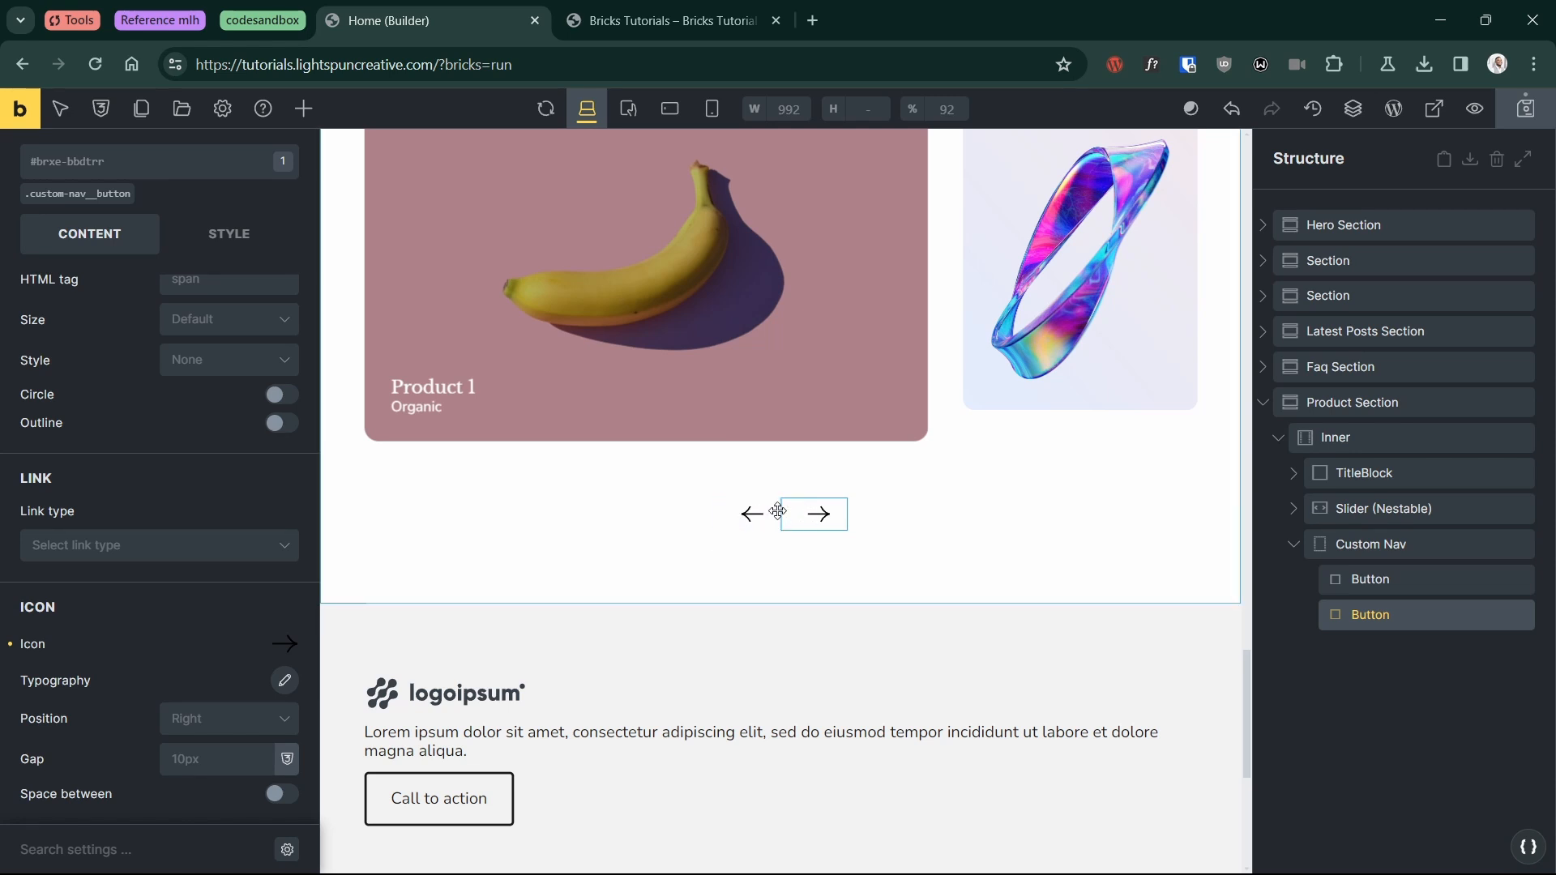
Step: Set the HTML tag of both Custom Nav buttons to button
click(1349, 580)
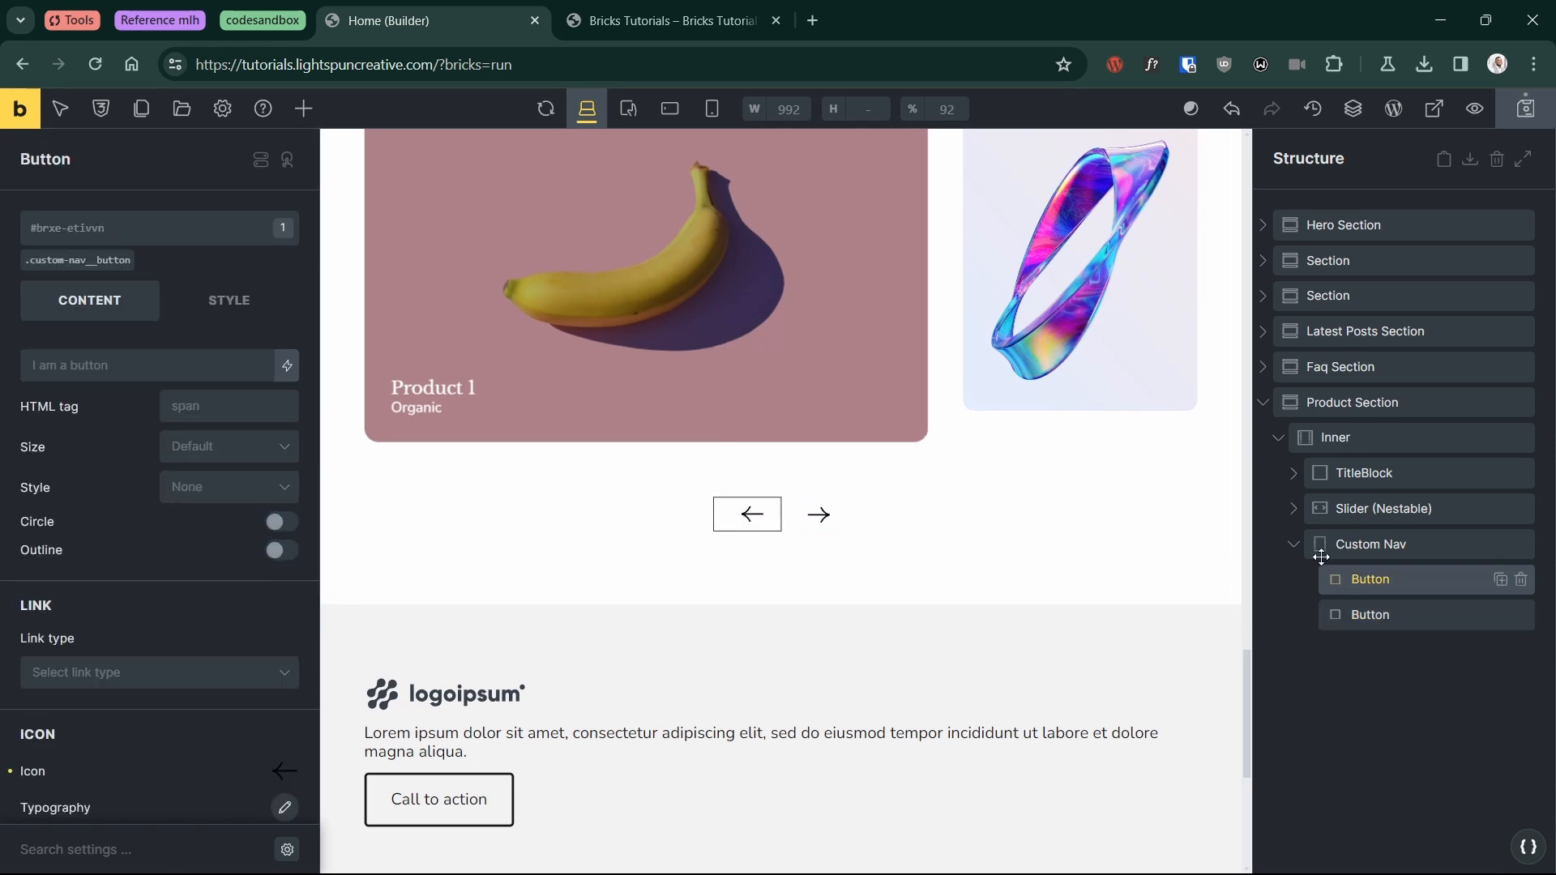
click(64, 260)
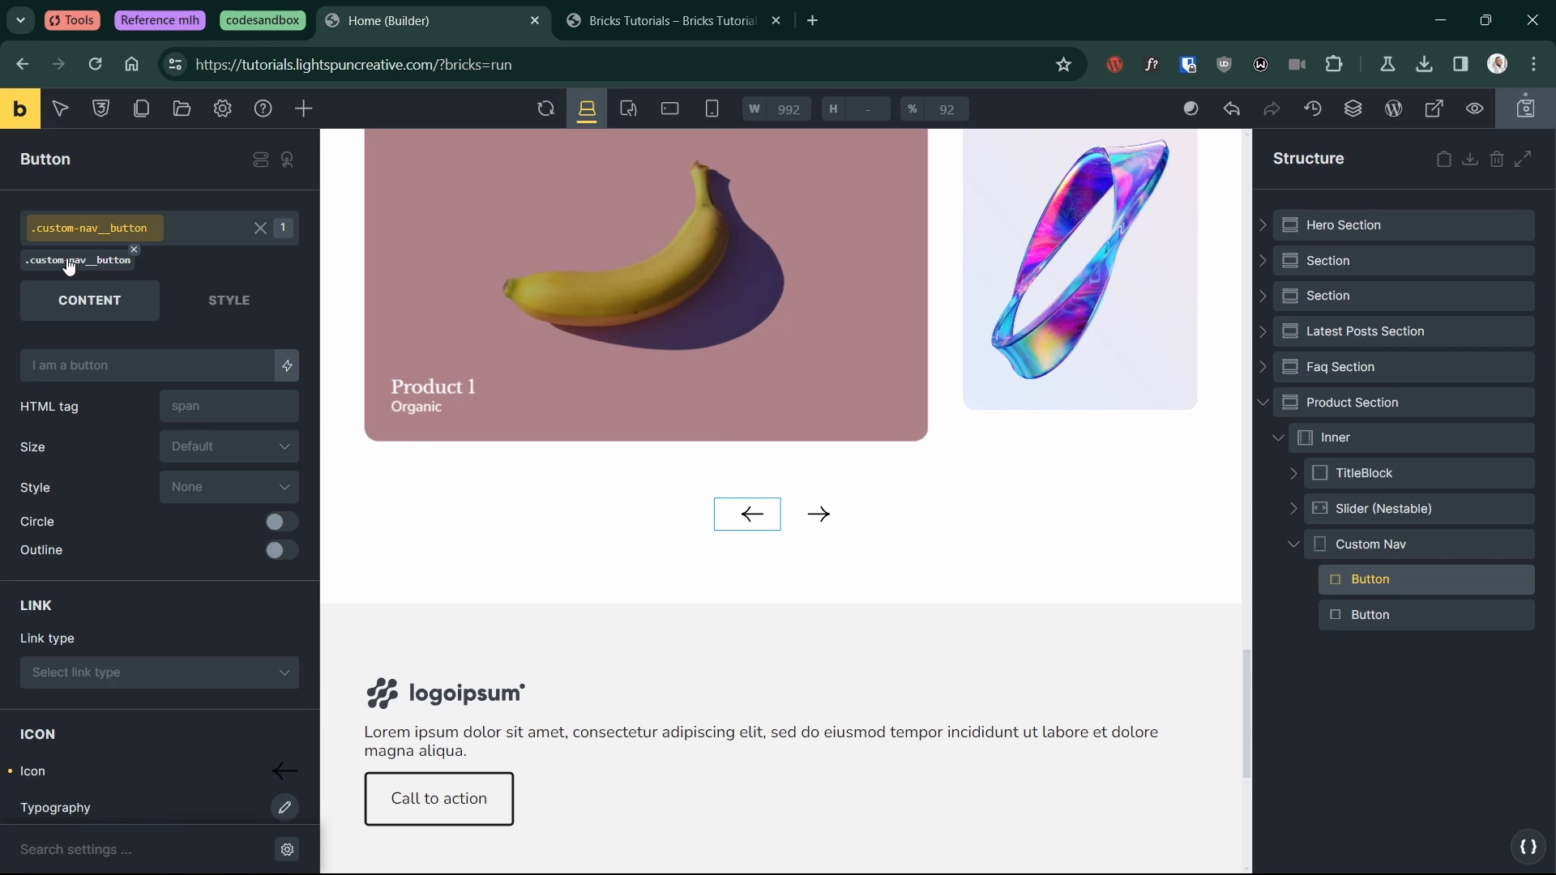
click(197, 412)
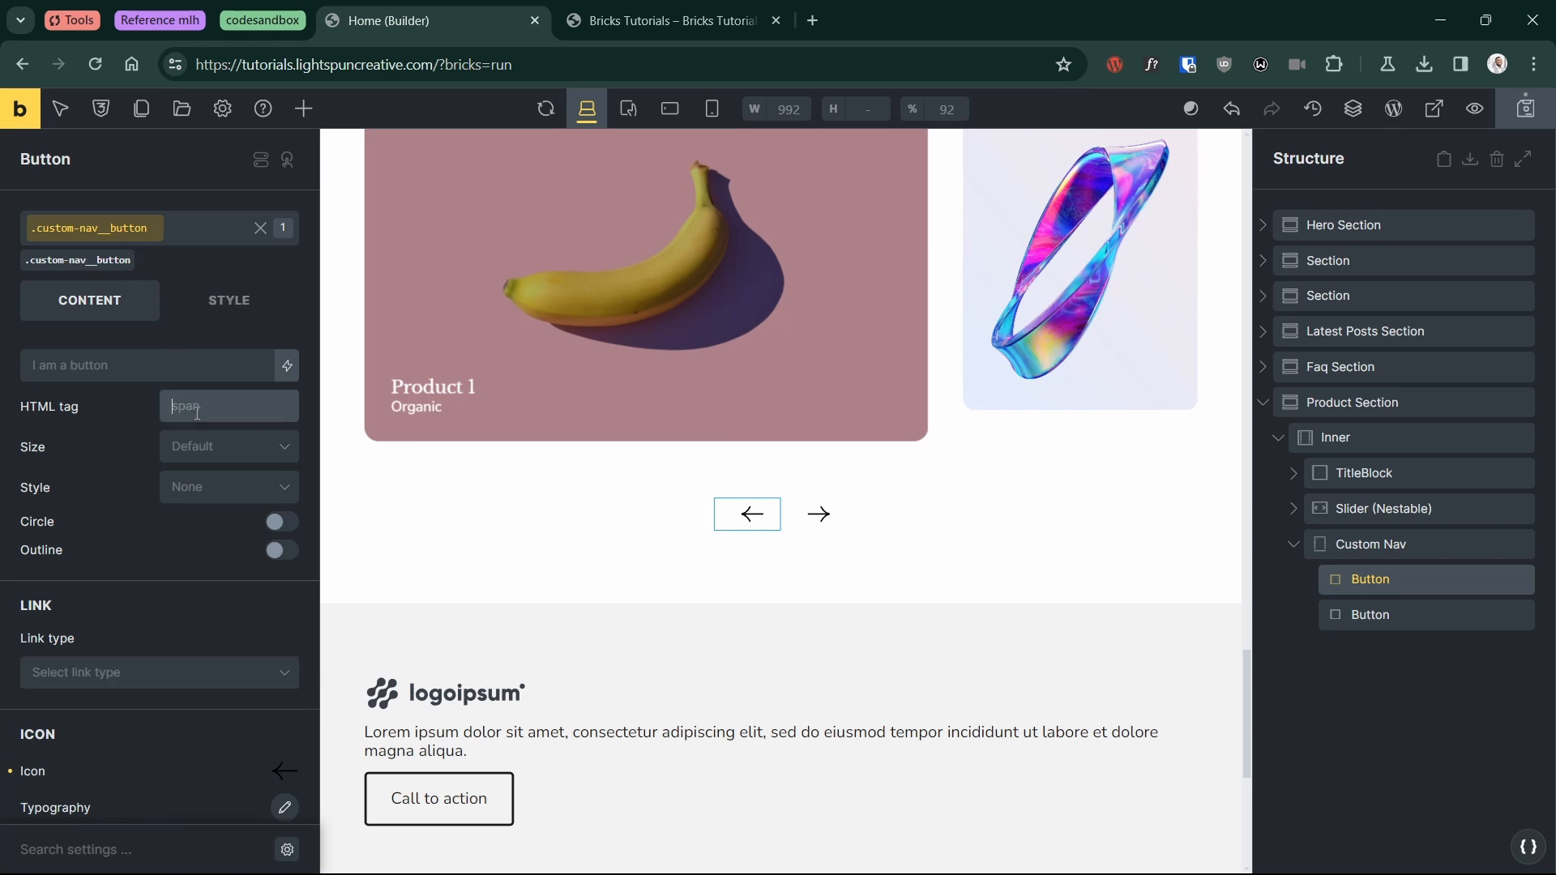
text(button)
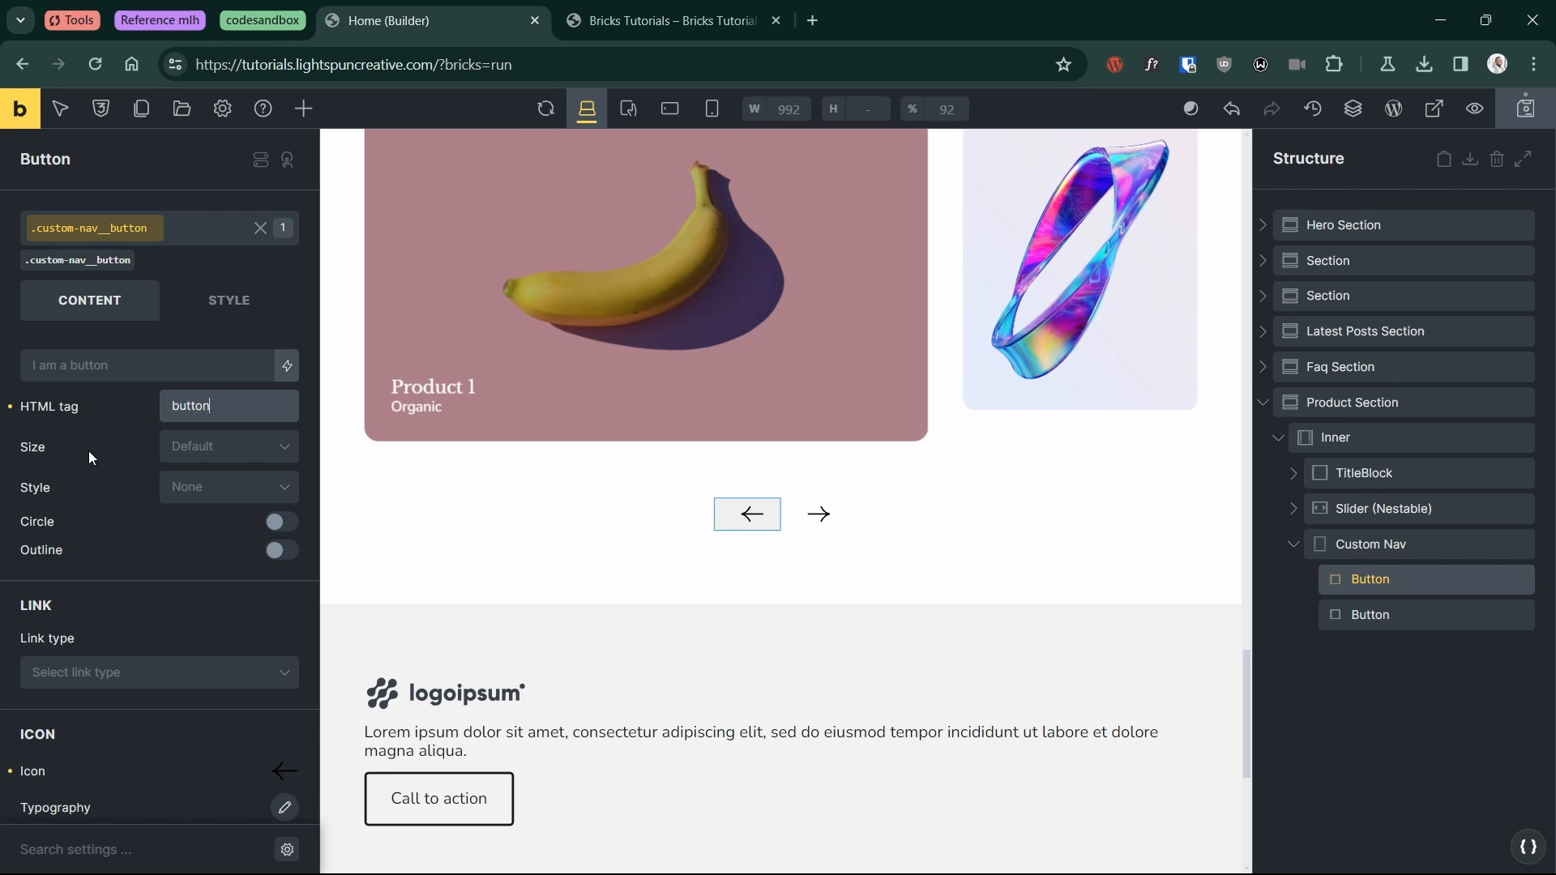
click(1370, 614)
click(213, 410)
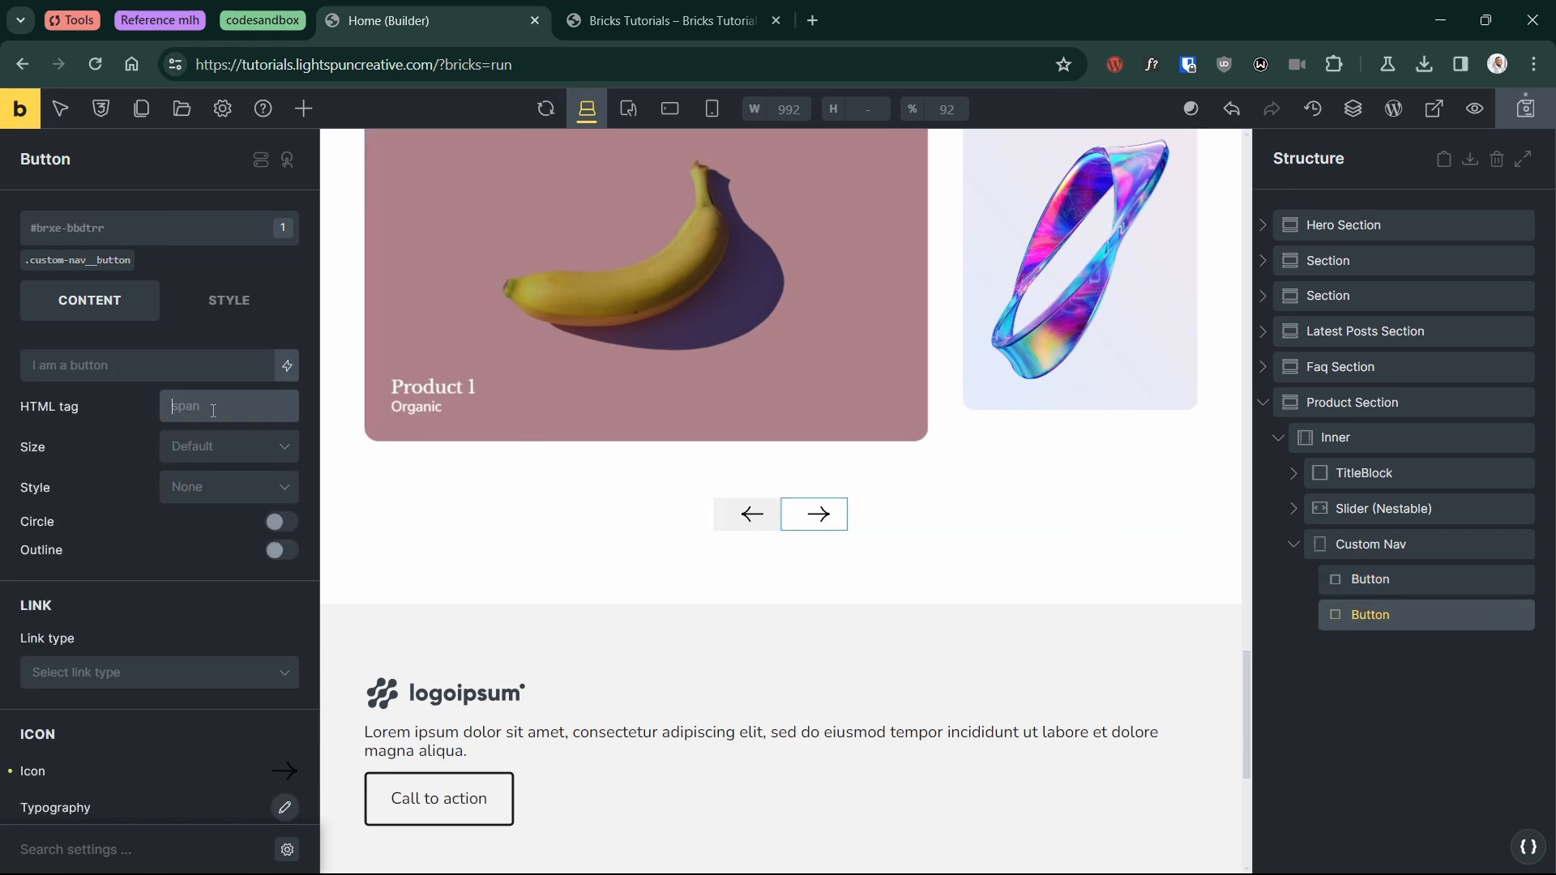
text(button)
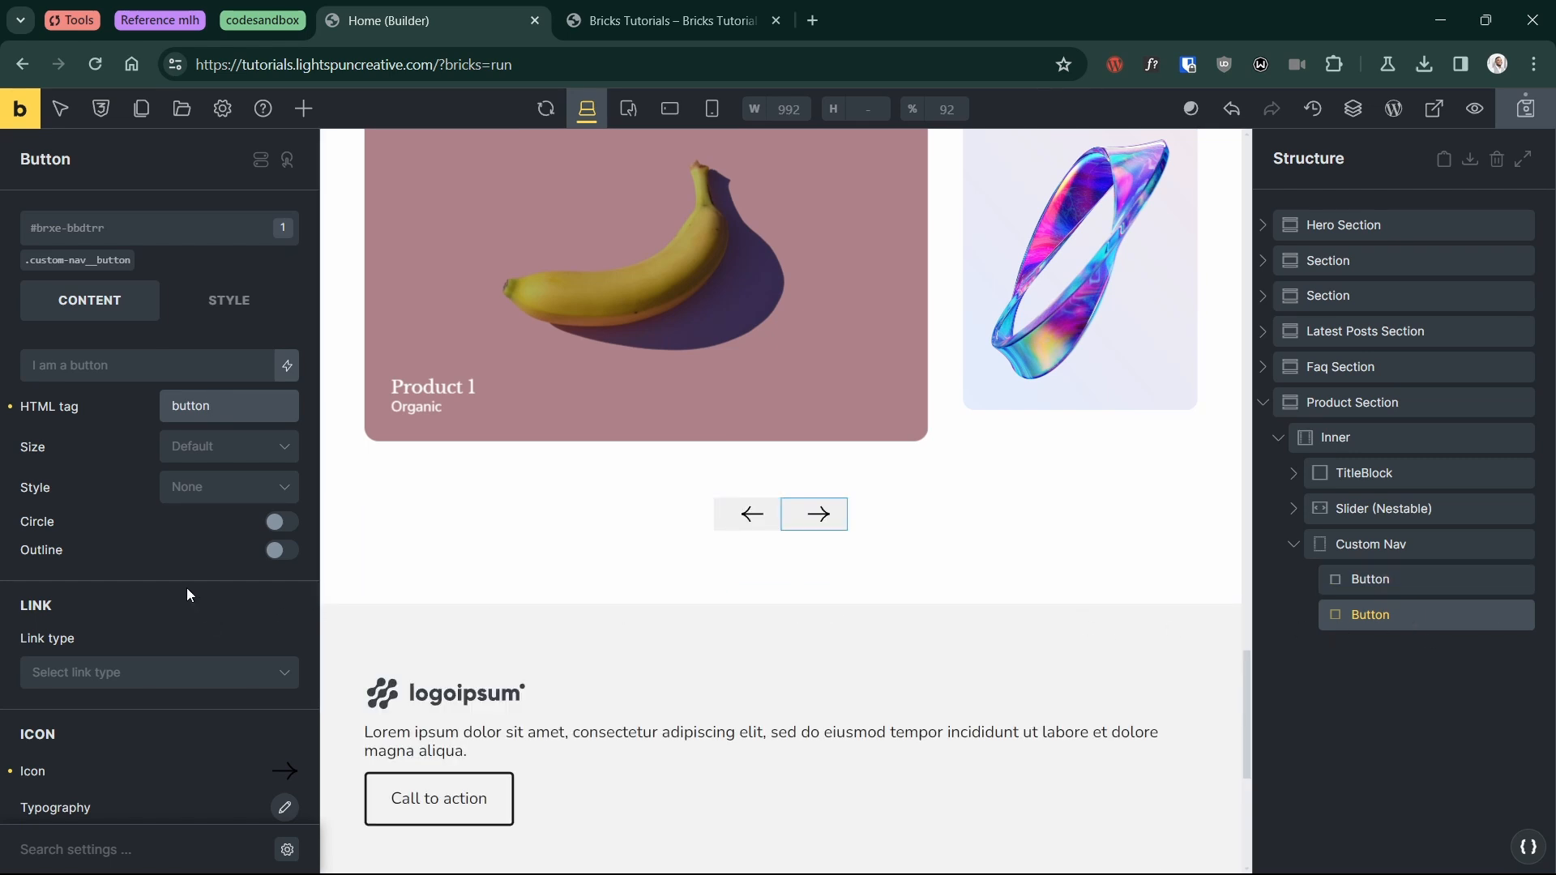
Step: Make the background color of the .custom-nav__button class fully transparent by lowering the color's transparency value to its minimum
click(71, 261)
scroll(155, 576, down, 2)
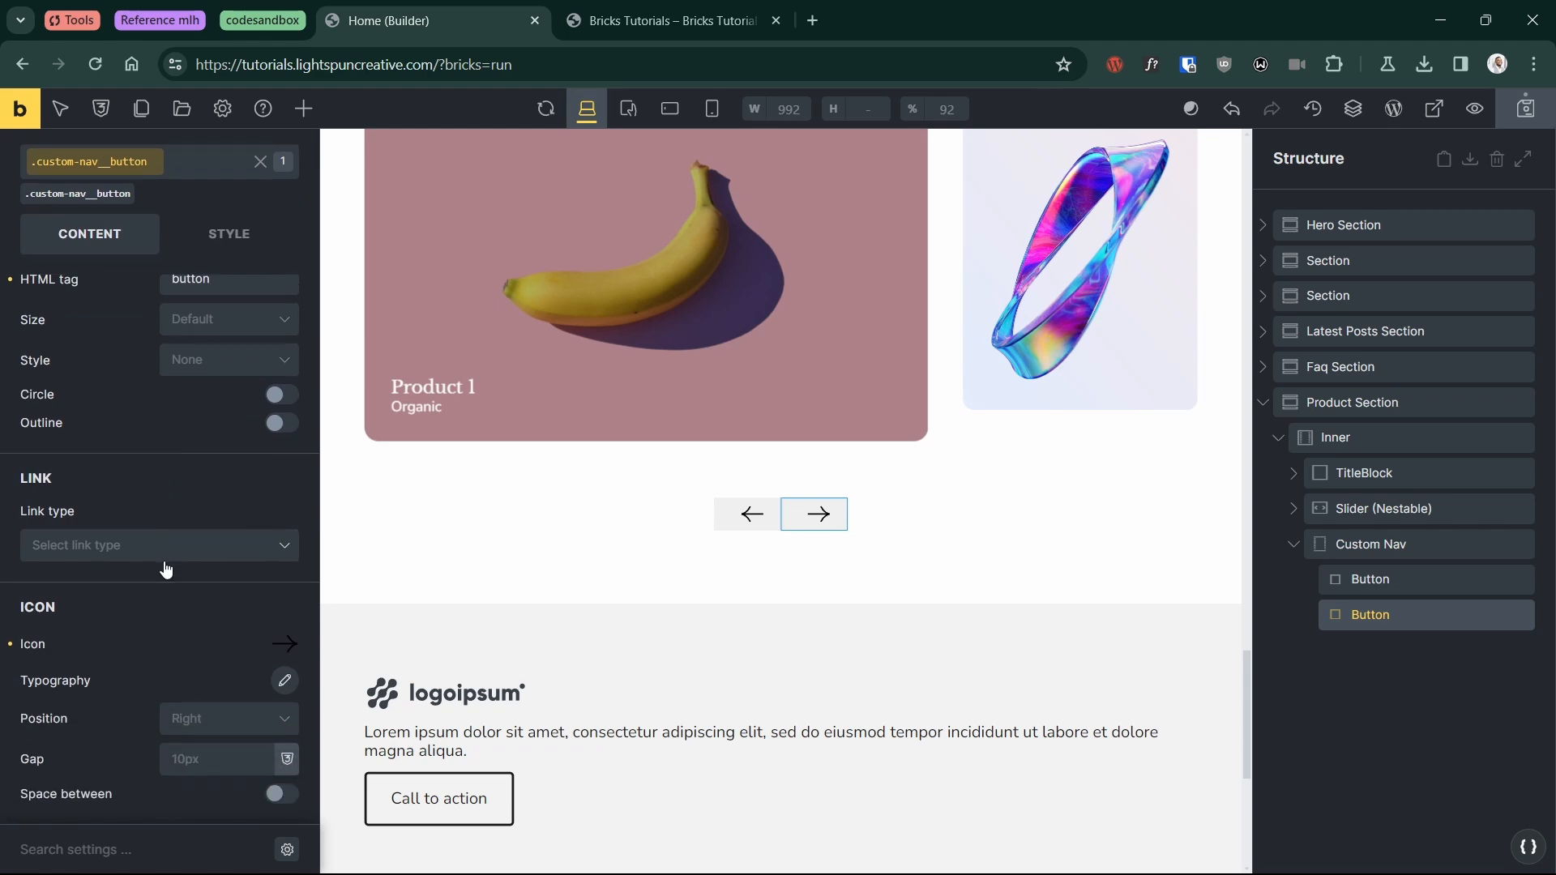
scroll(166, 555, up, 2)
click(217, 312)
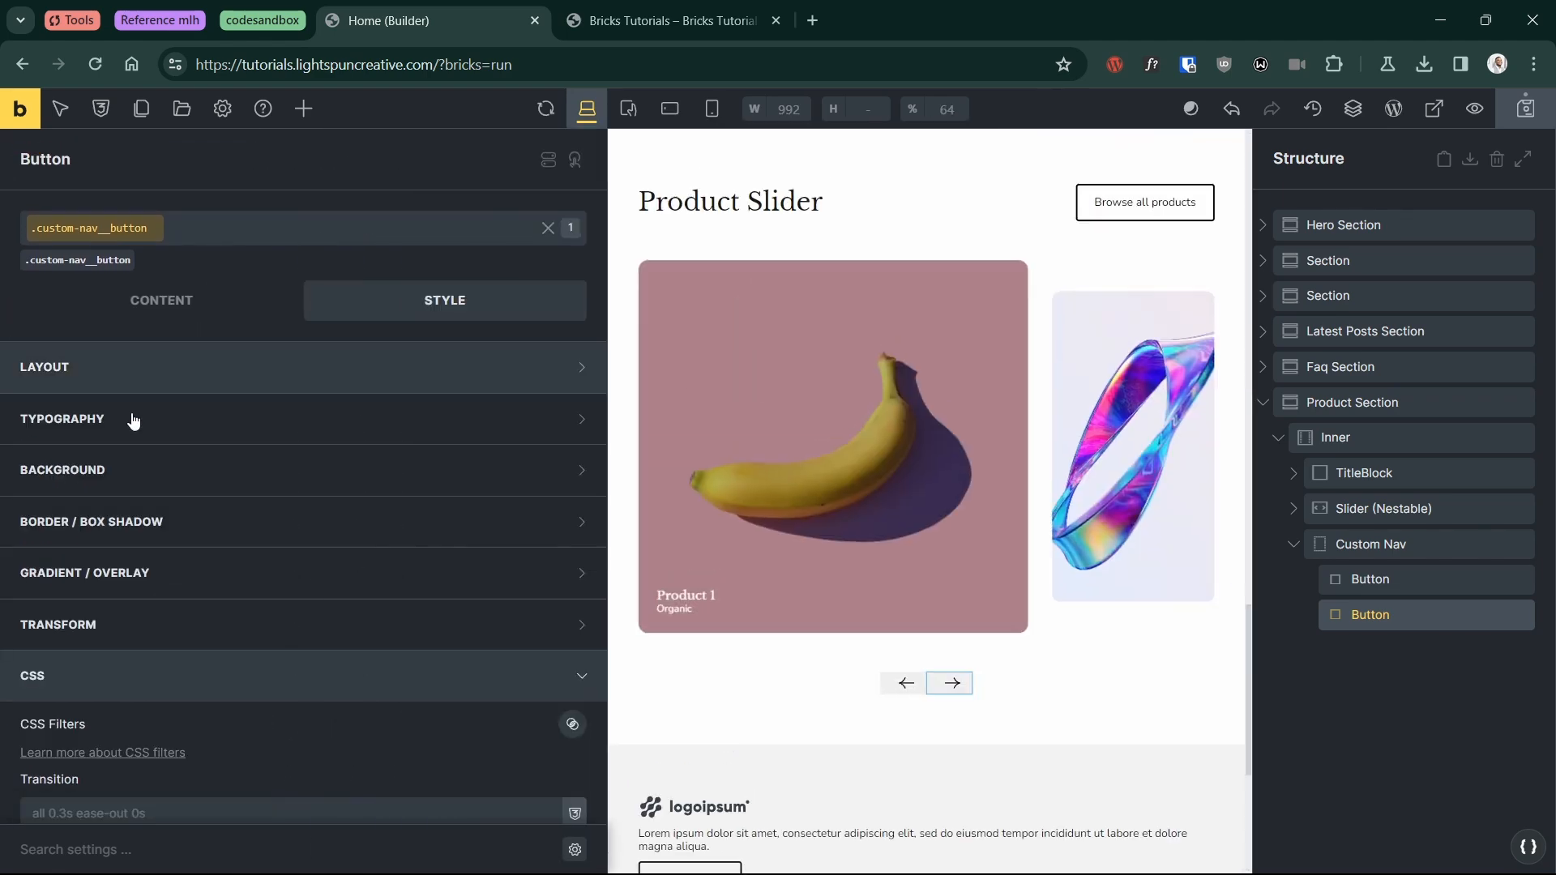
scroll(130, 438, down, 4)
scroll(296, 502, up, 4)
scroll(296, 503, up, 1)
click(267, 482)
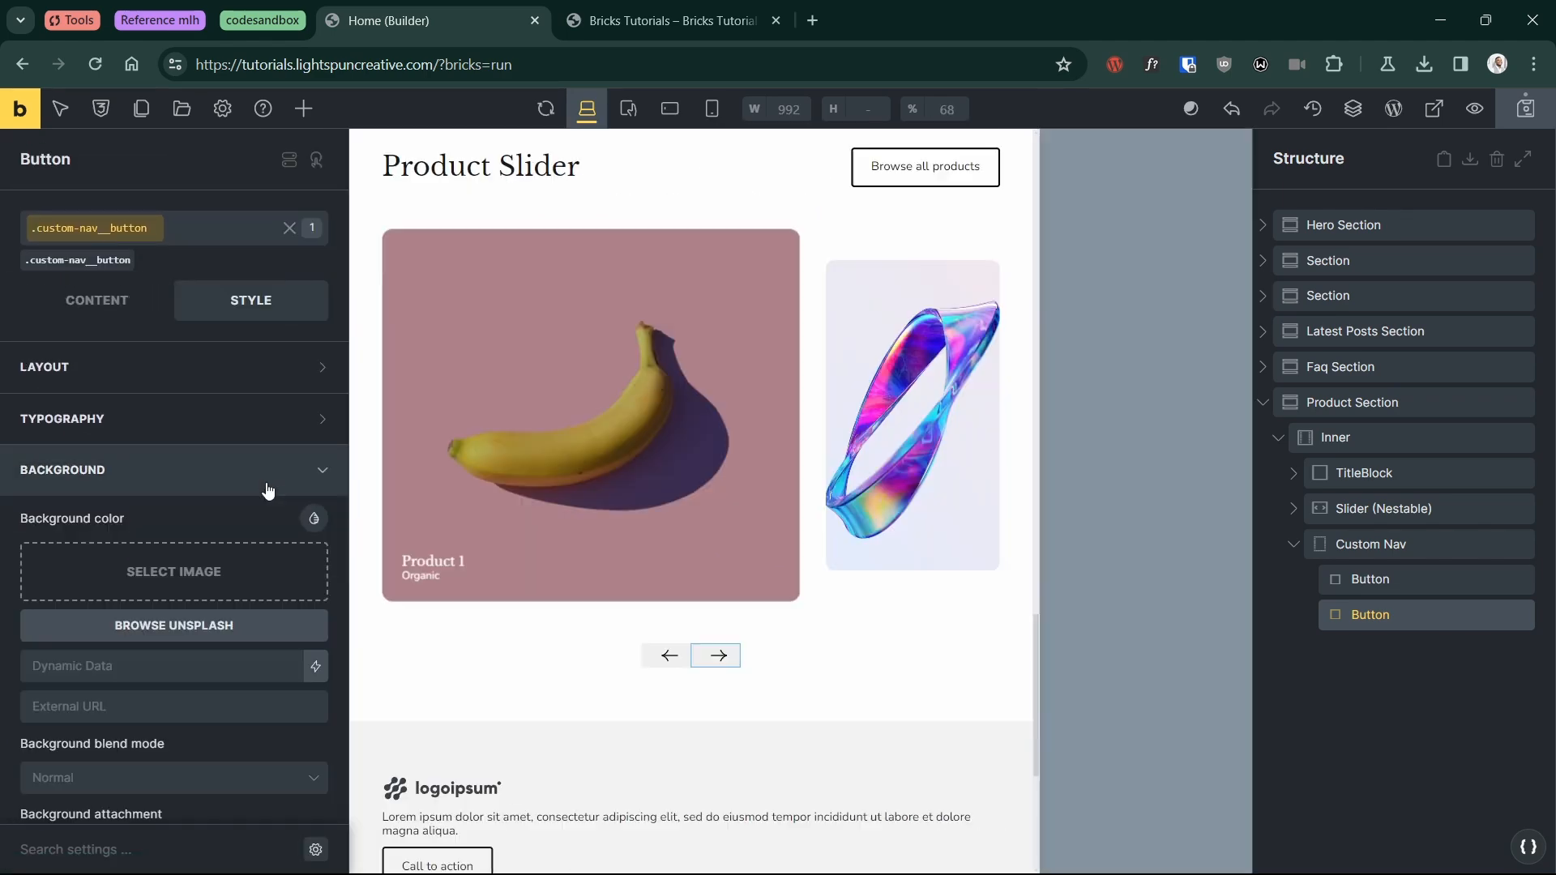
click(285, 521)
scroll(118, 515, down, 3)
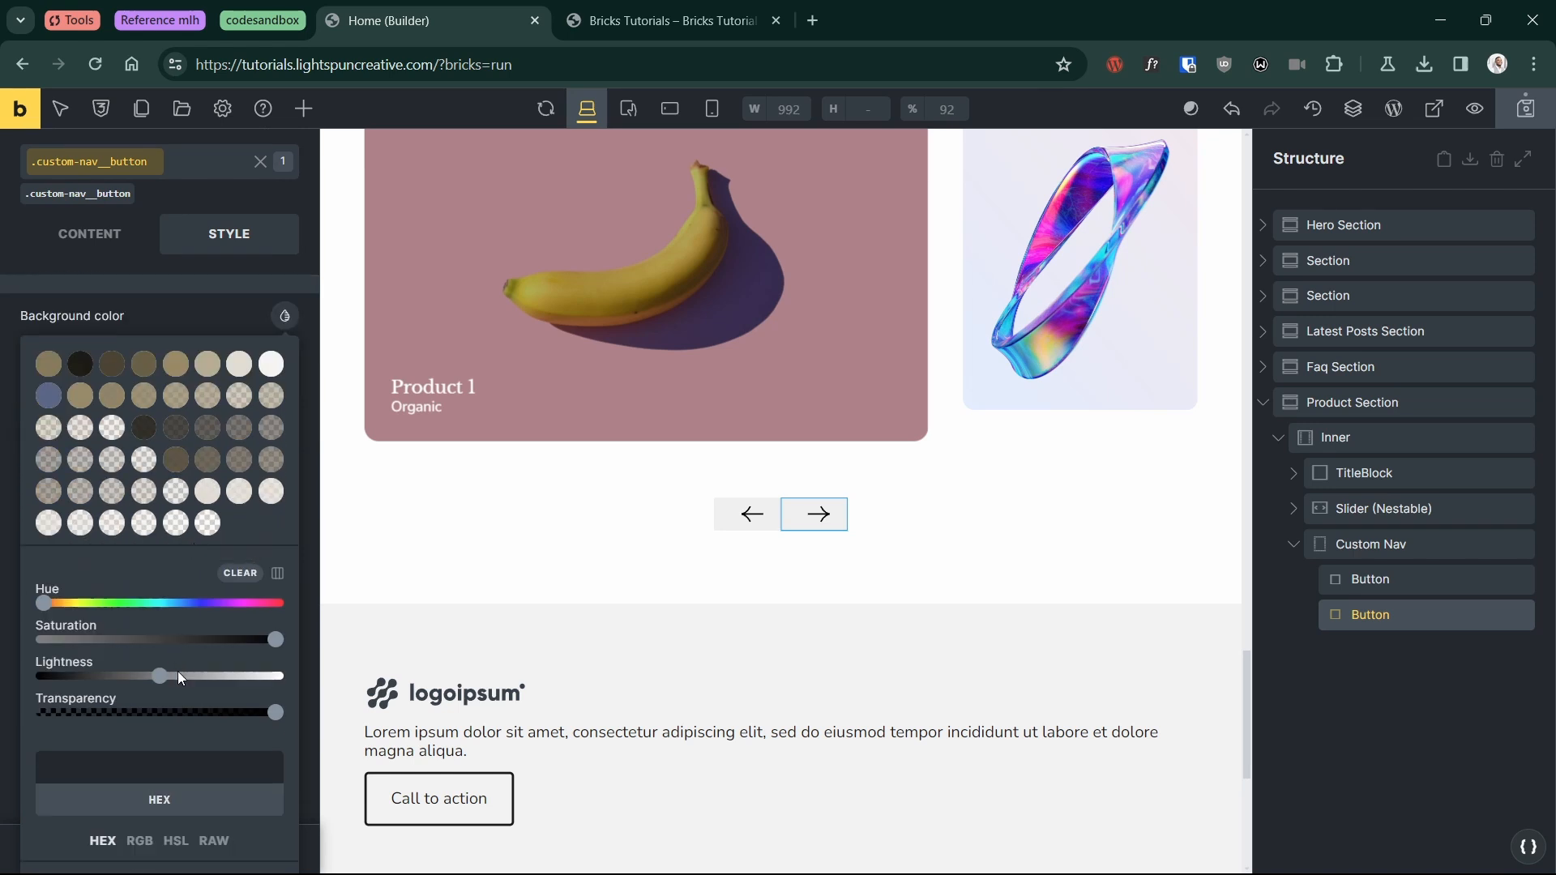
drag(239, 713, 44, 713)
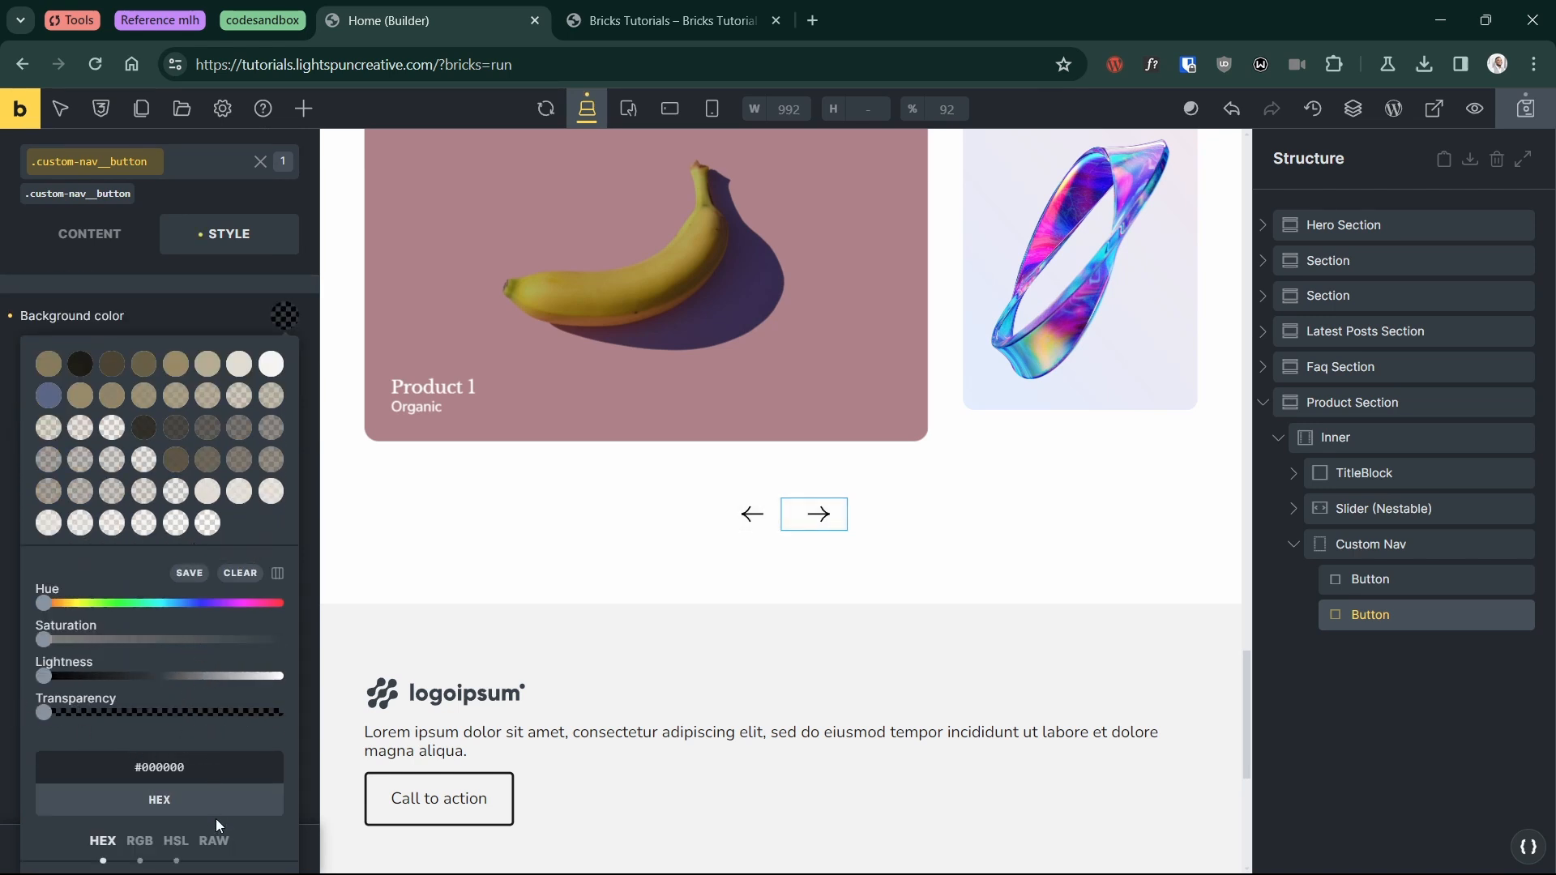
Step: Set the raw background color value of the .custom-nav__button class to transparent
click(213, 839)
scroll(198, 689, down, 2)
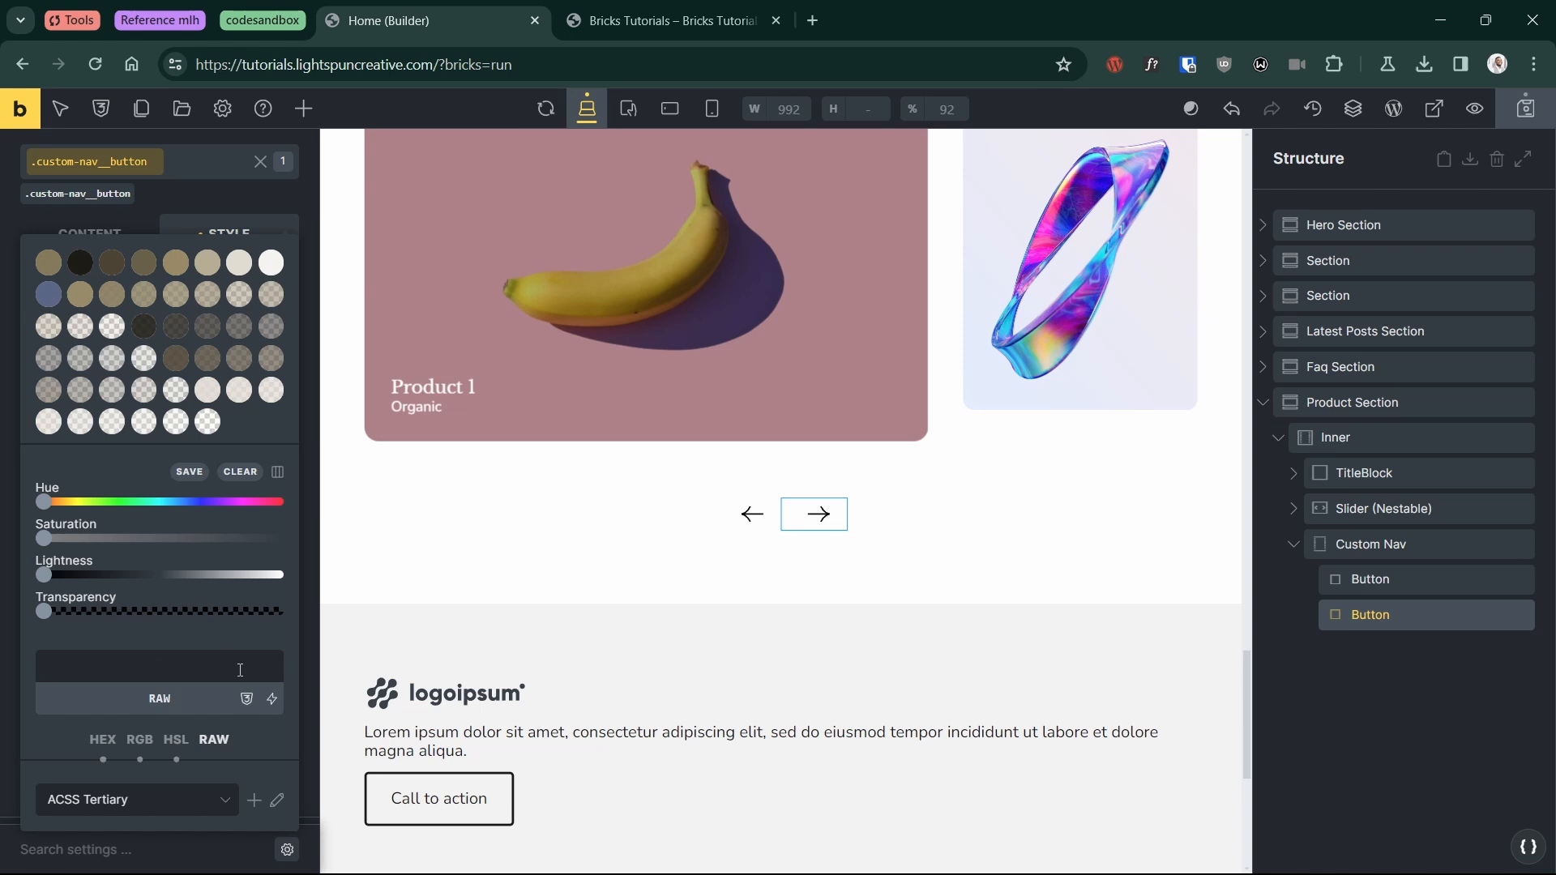
text(transparent)
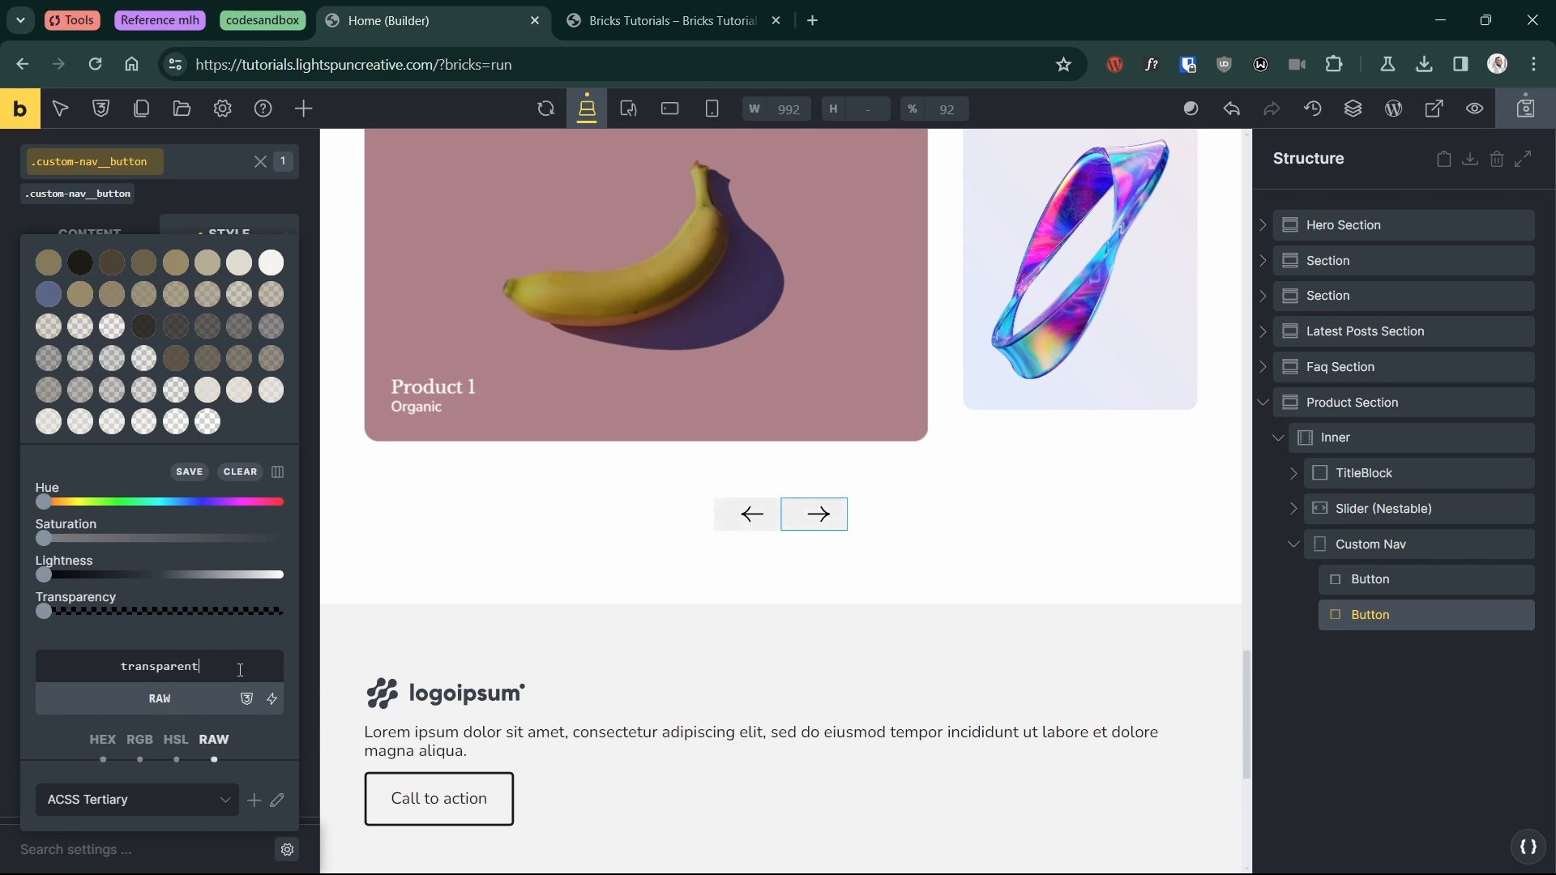
scroll(241, 631, up, 2)
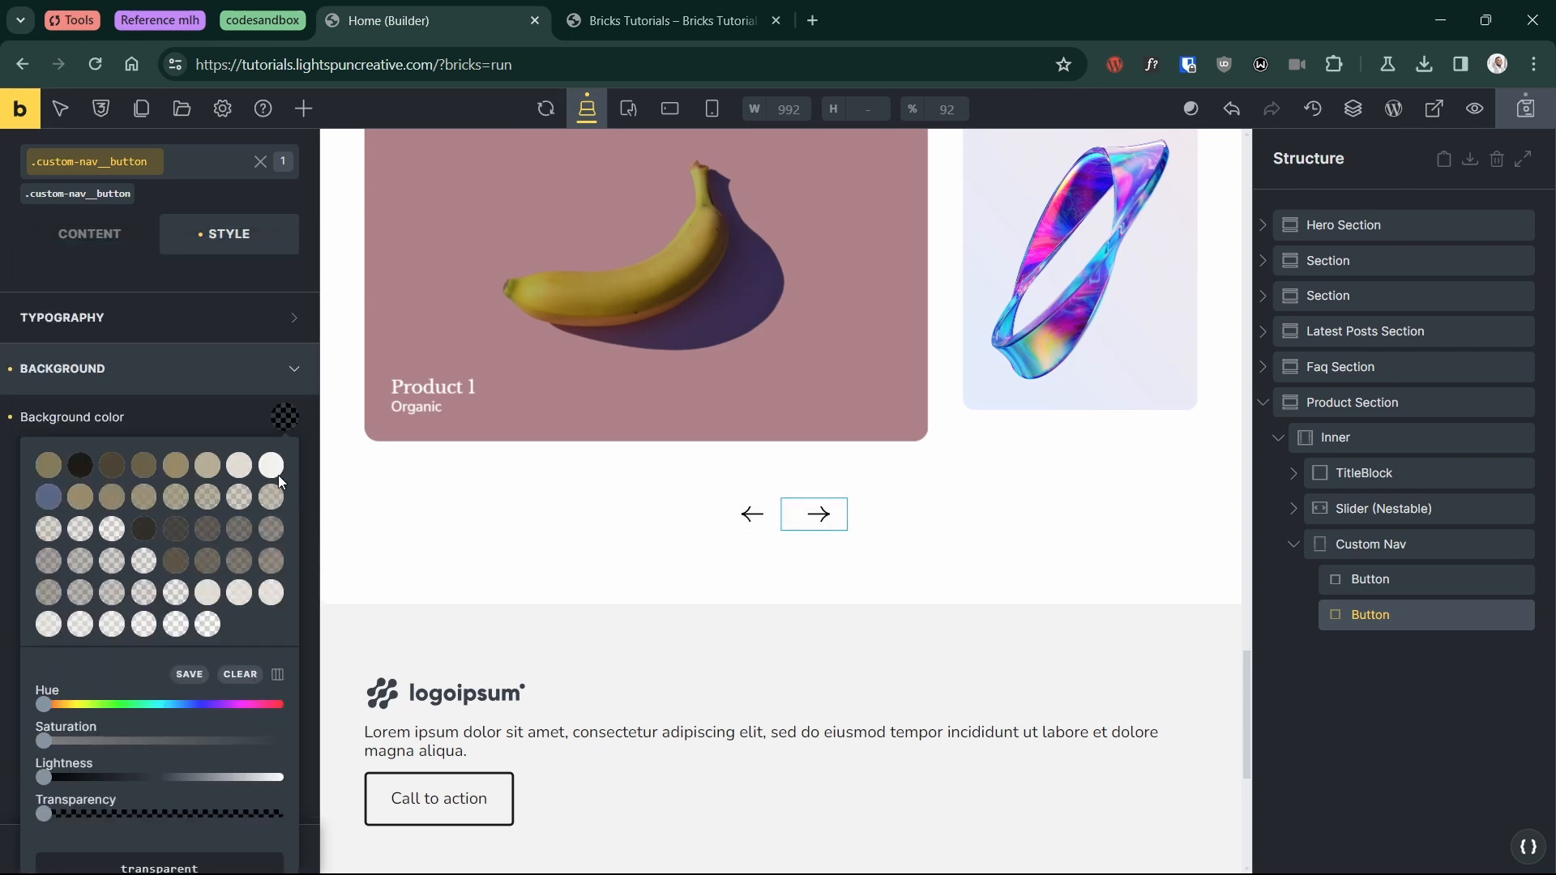
click(288, 421)
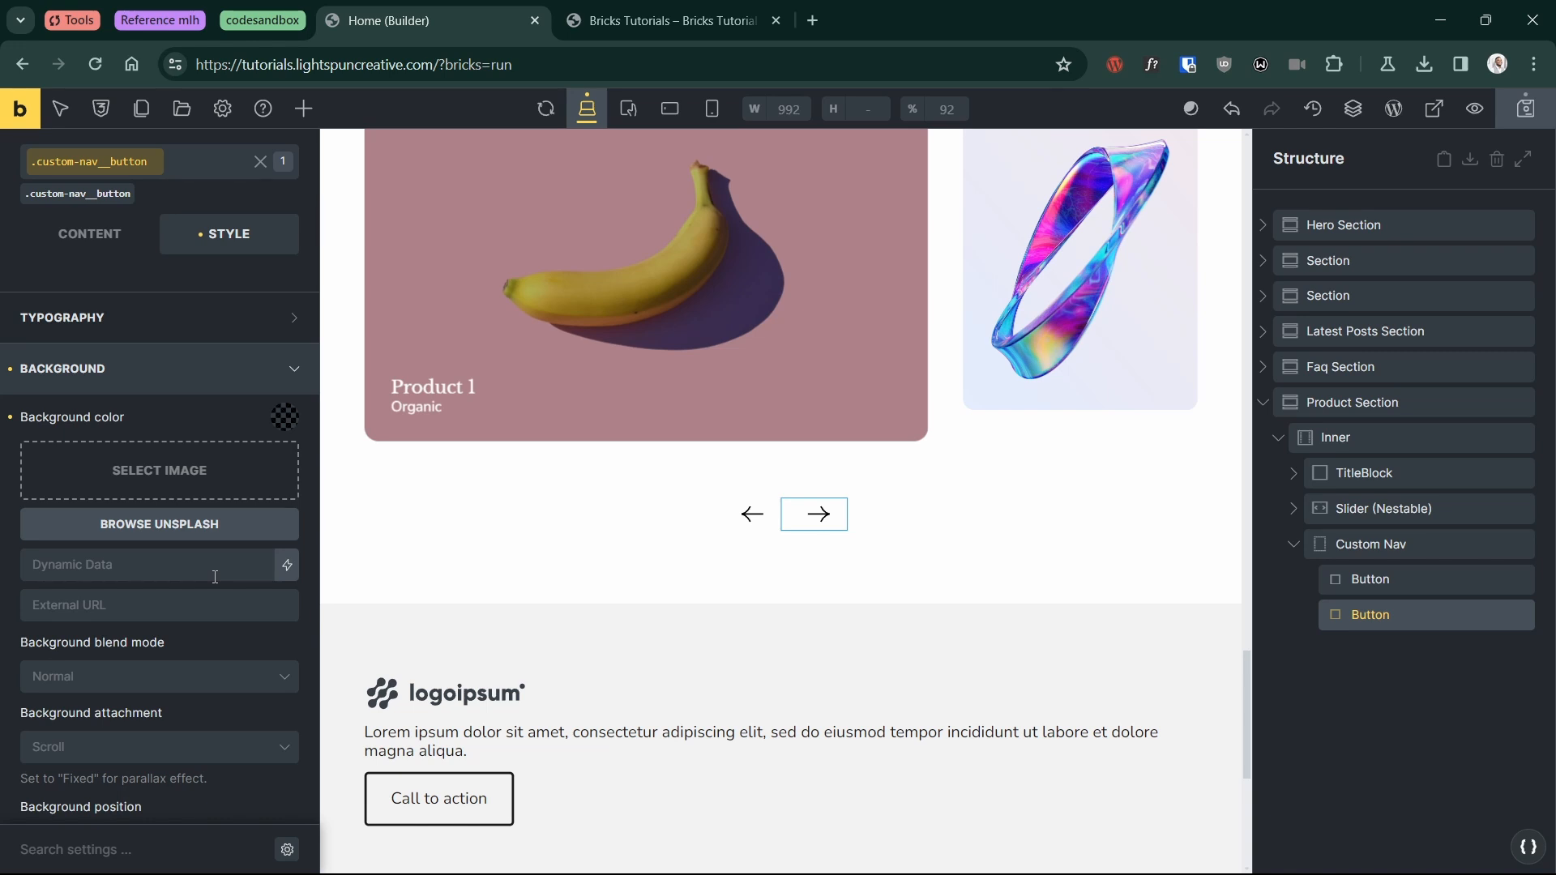
Step: Give the .custom-nav__button class a solid border with a linked width of 2px on all sides
scroll(73, 657, down, 5)
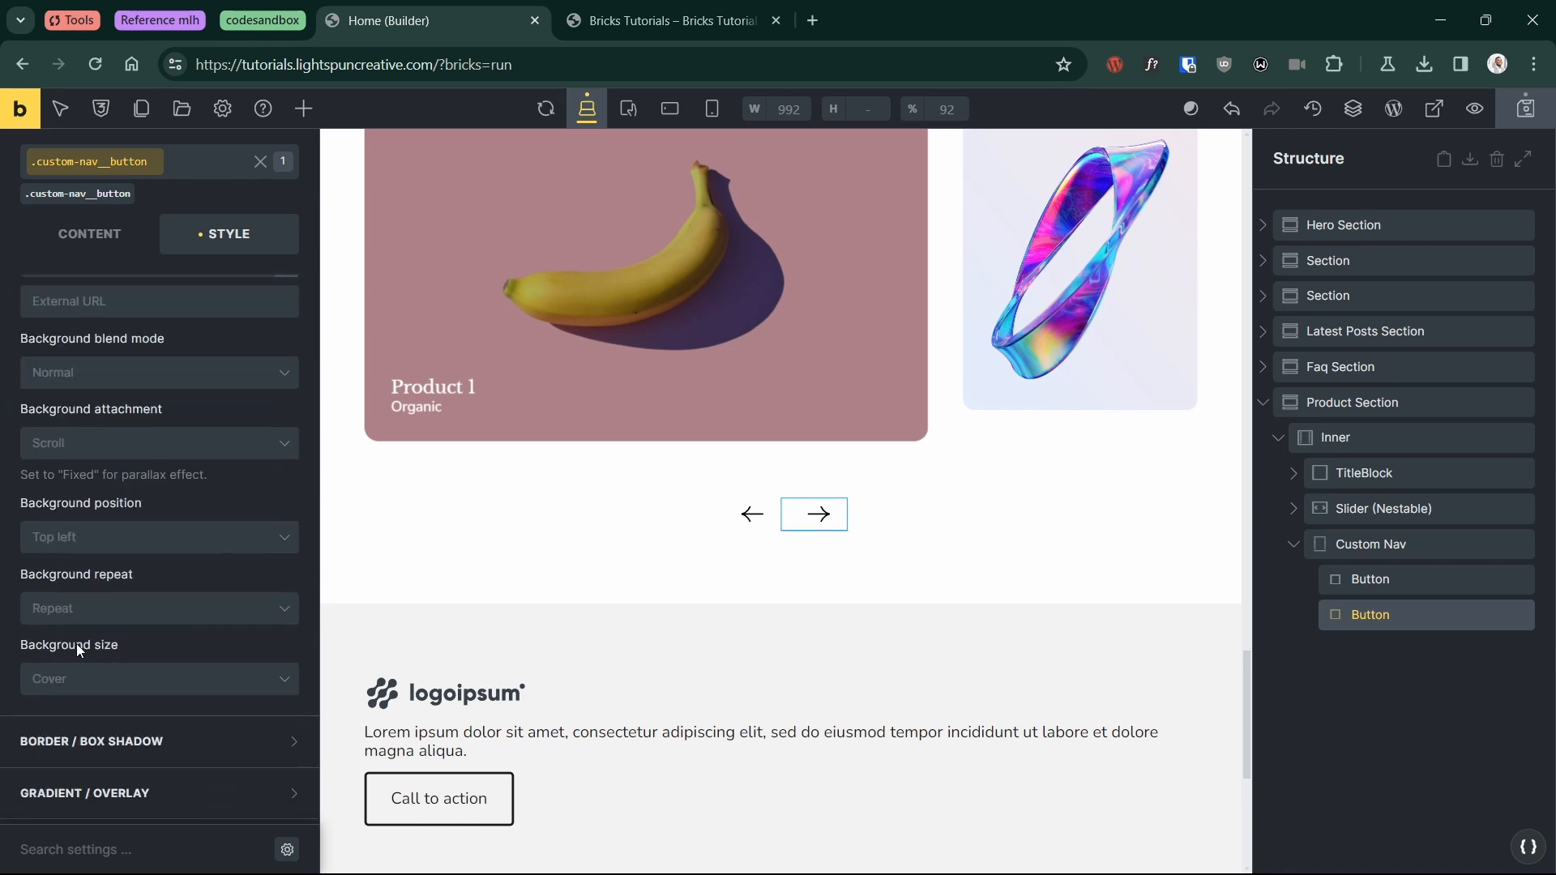
click(153, 571)
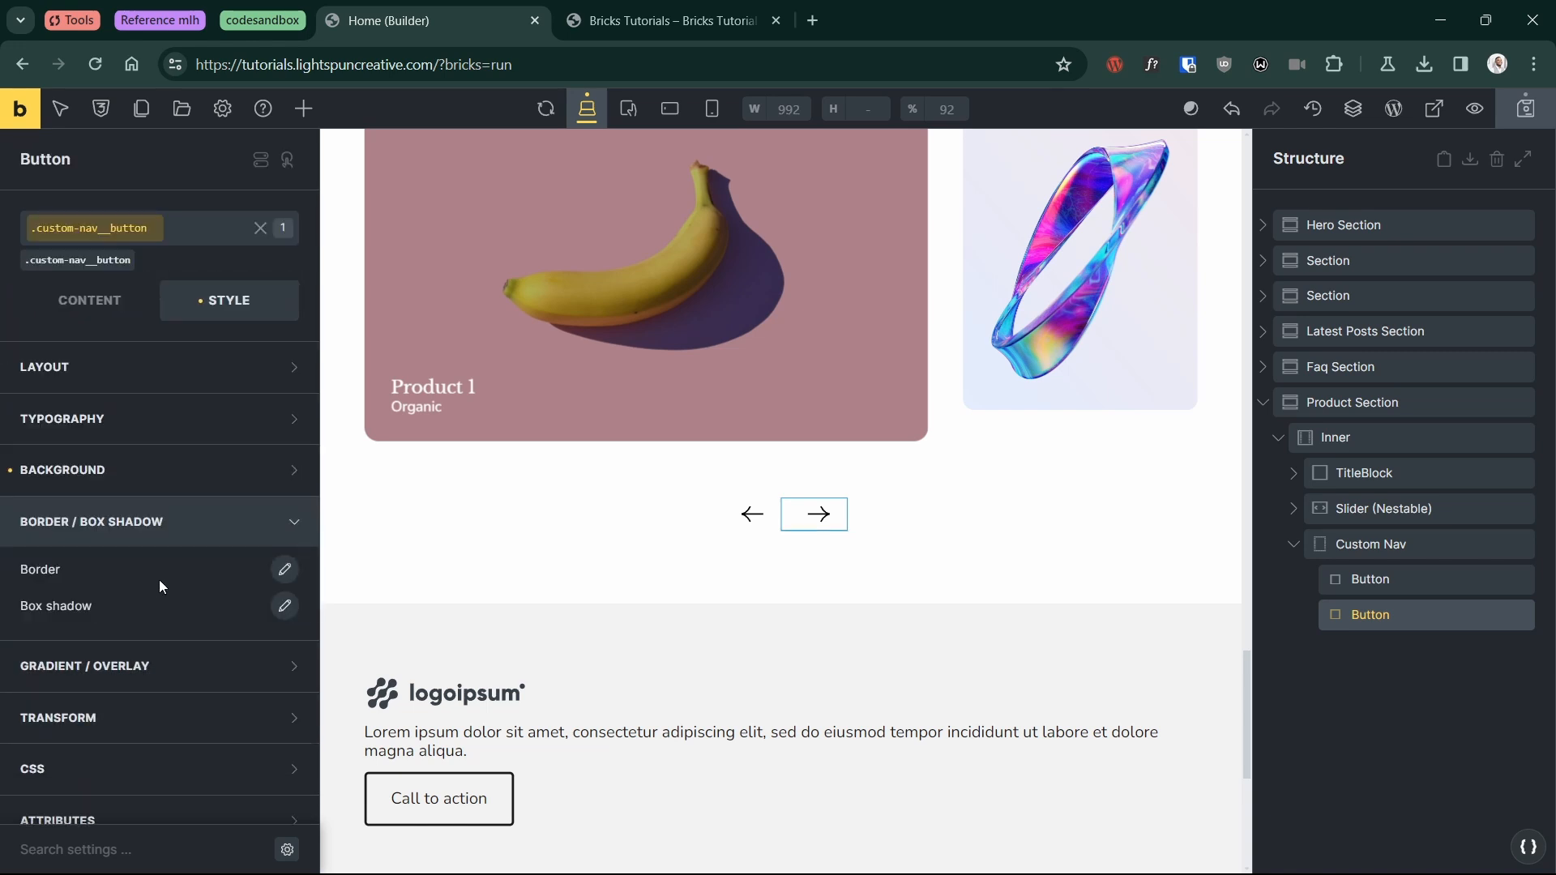
click(284, 570)
scroll(211, 572, down, 1)
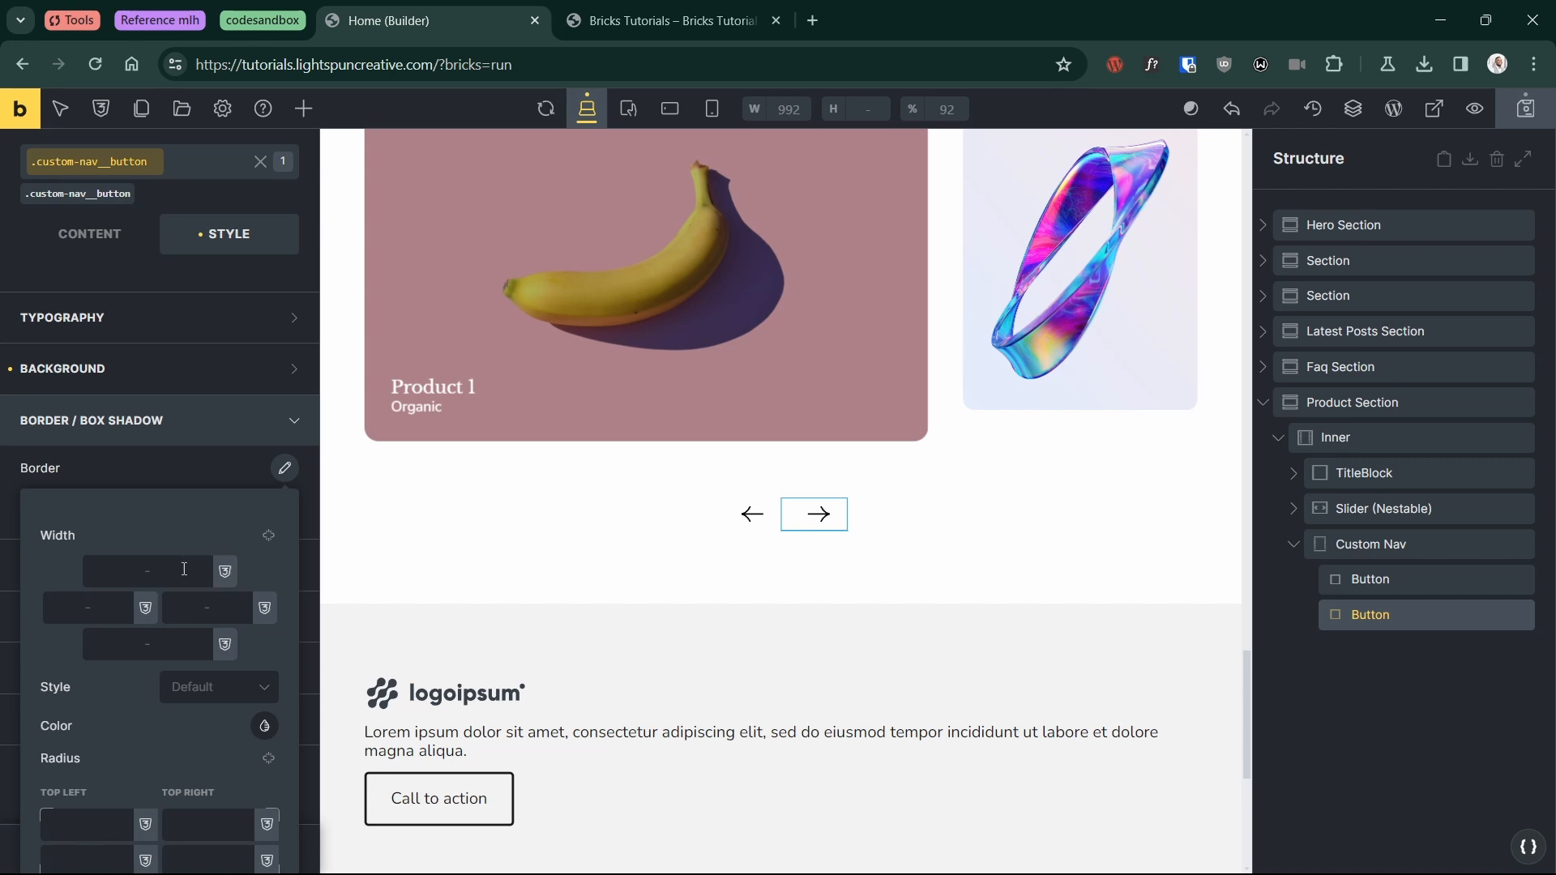
click(191, 574)
text(2px)
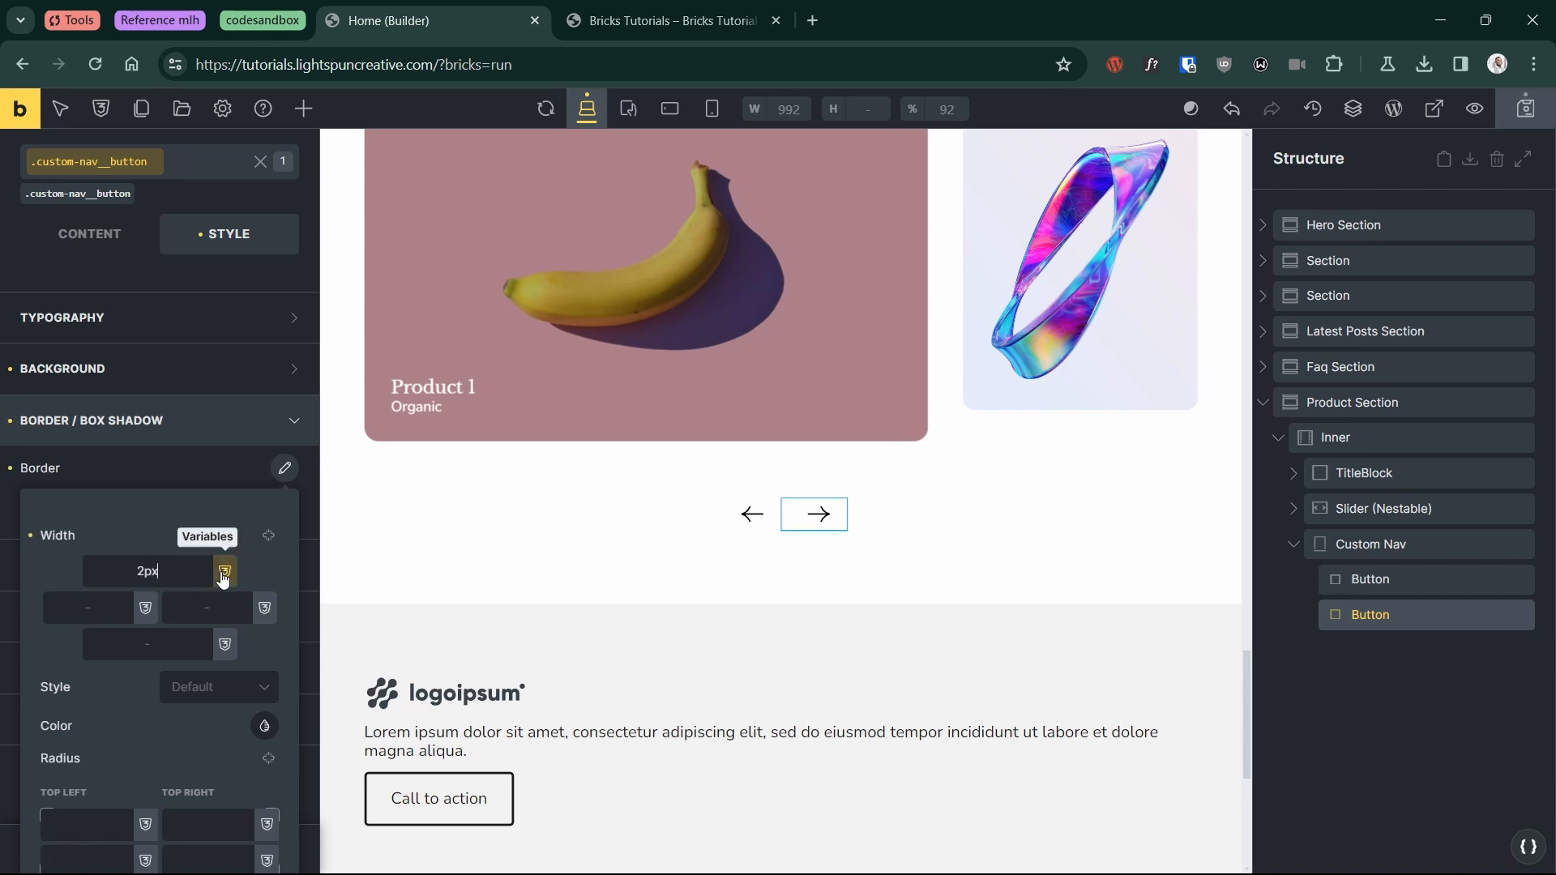
click(269, 536)
click(181, 689)
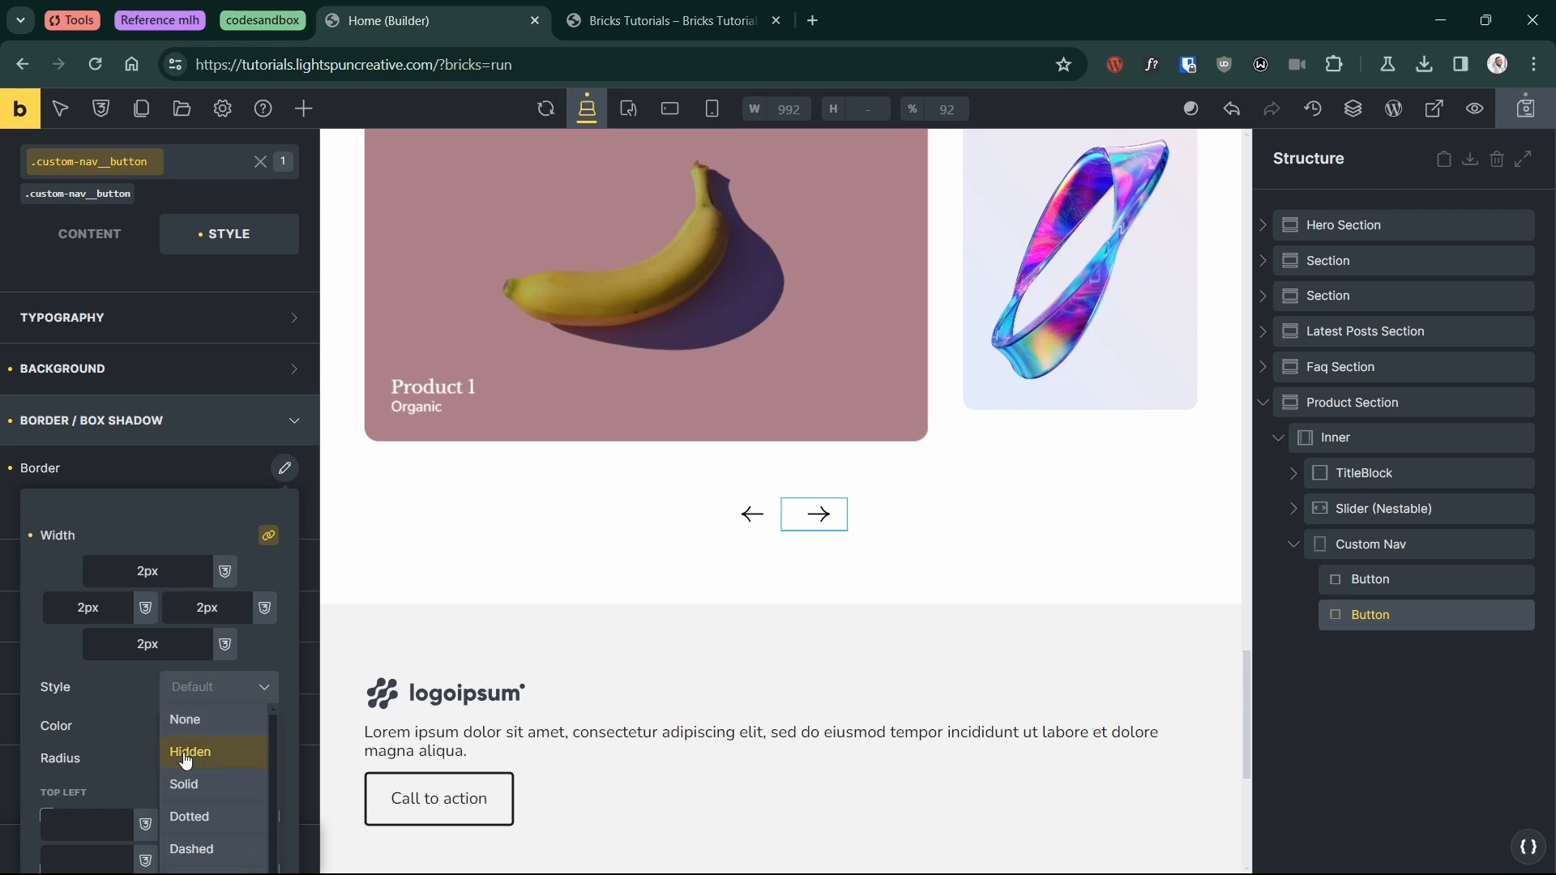
click(182, 783)
Step: Link the border radius corners of the .custom-nav__button class and apply the Automatic.css button radius variable to them
scroll(122, 668, down, 1)
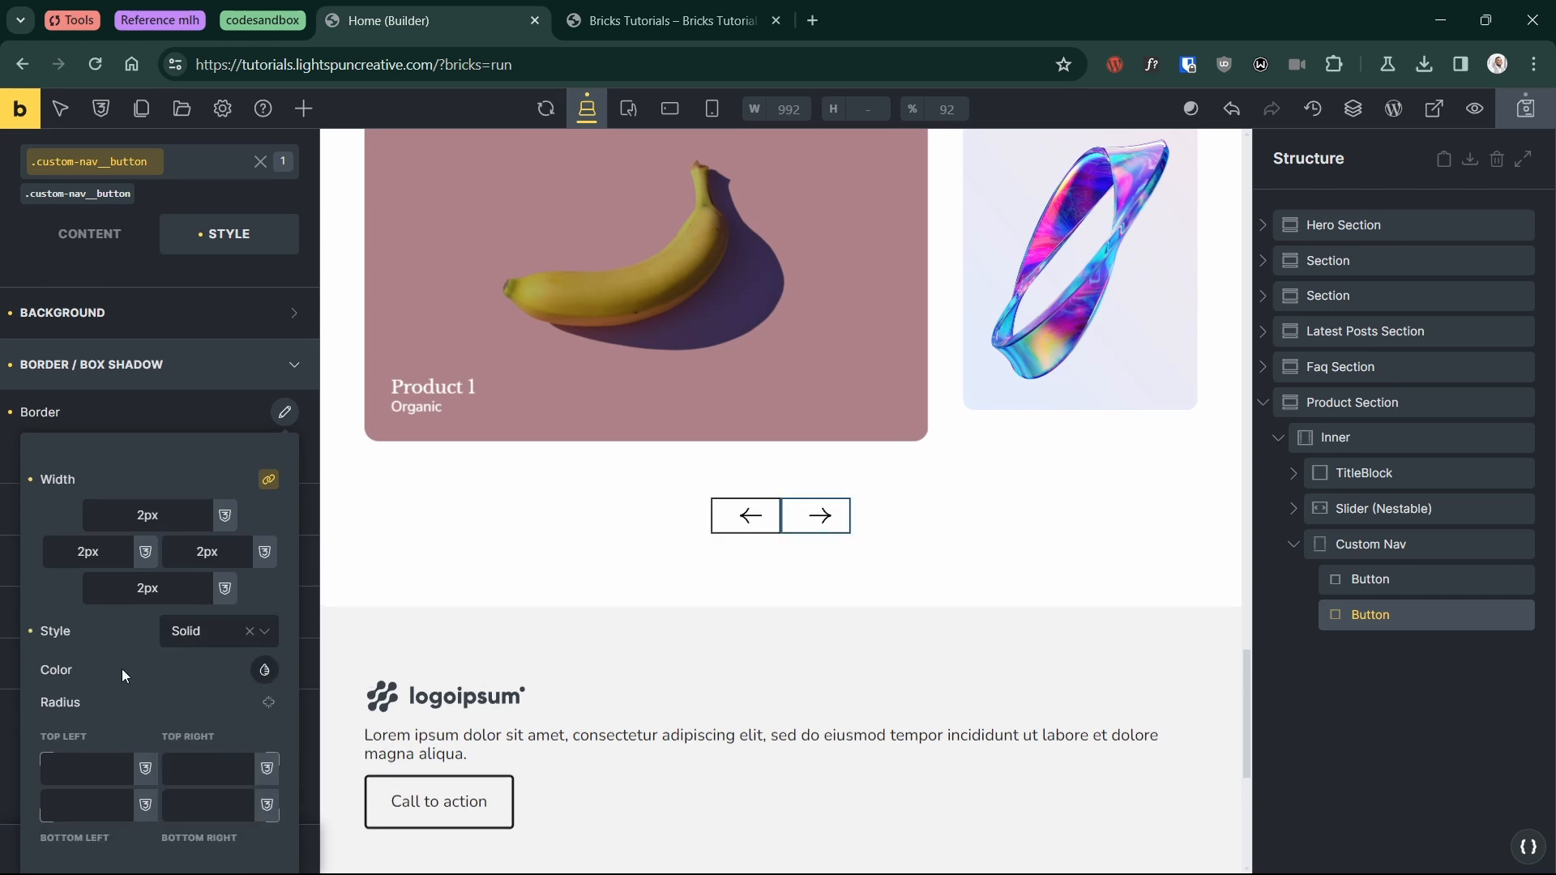
click(267, 704)
right_click(234, 760)
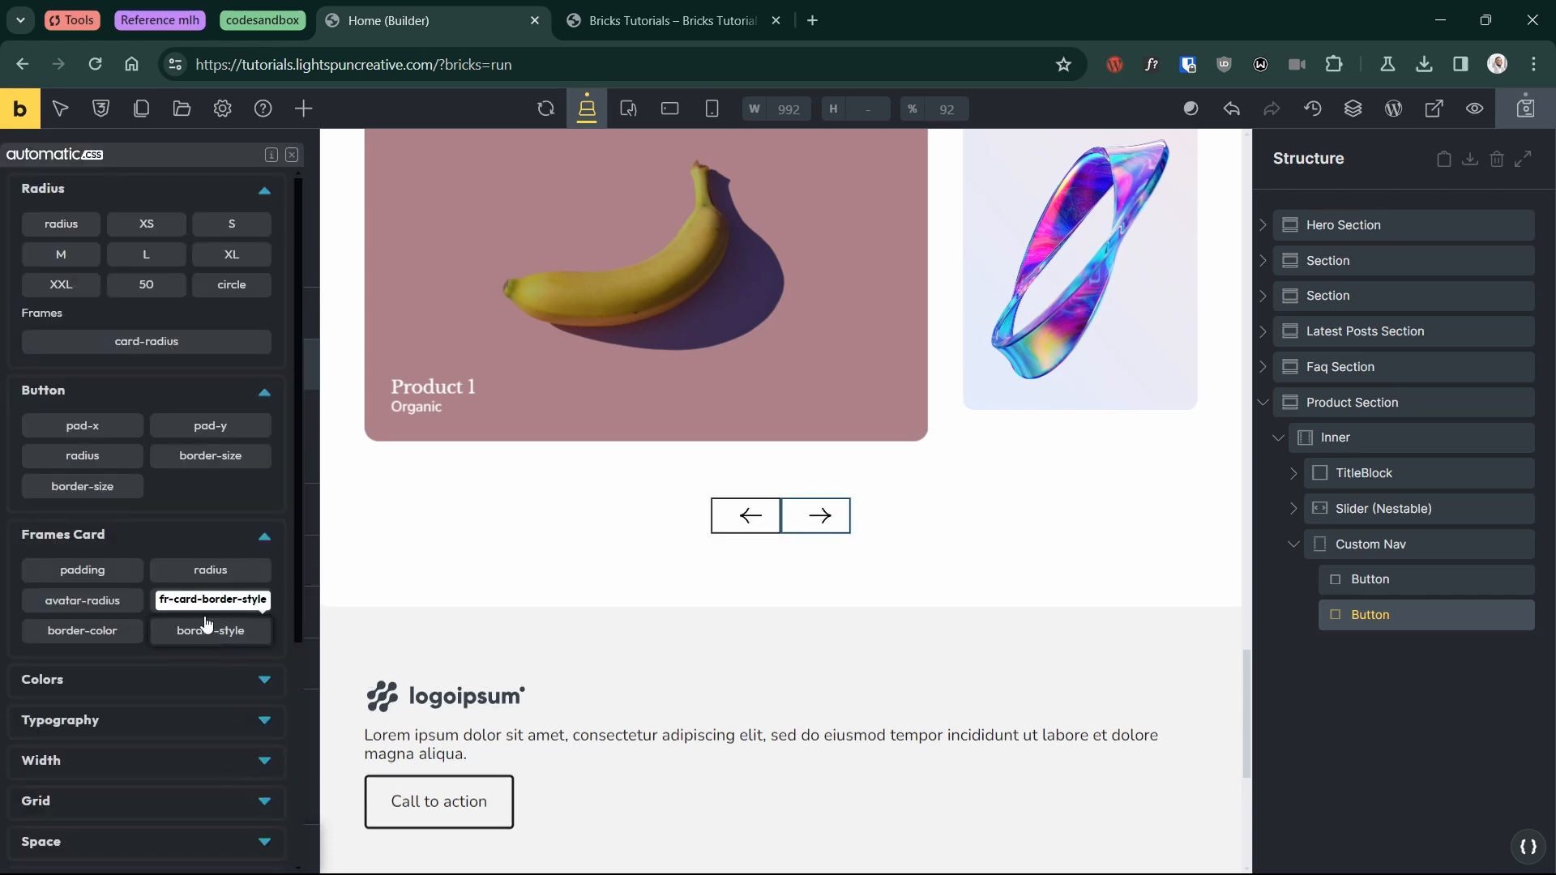
click(82, 462)
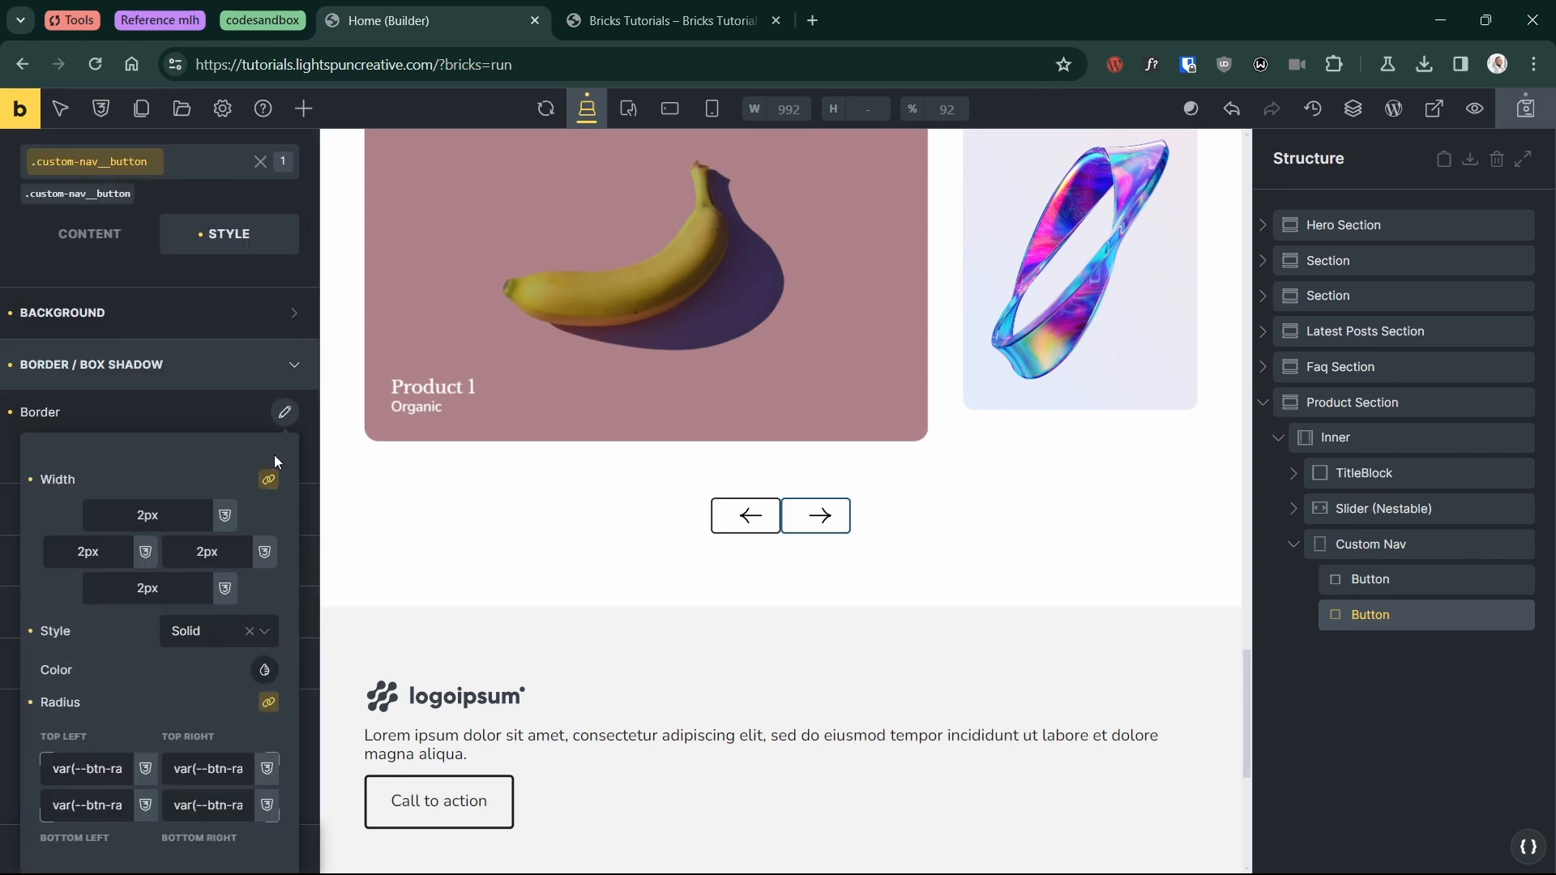
click(284, 411)
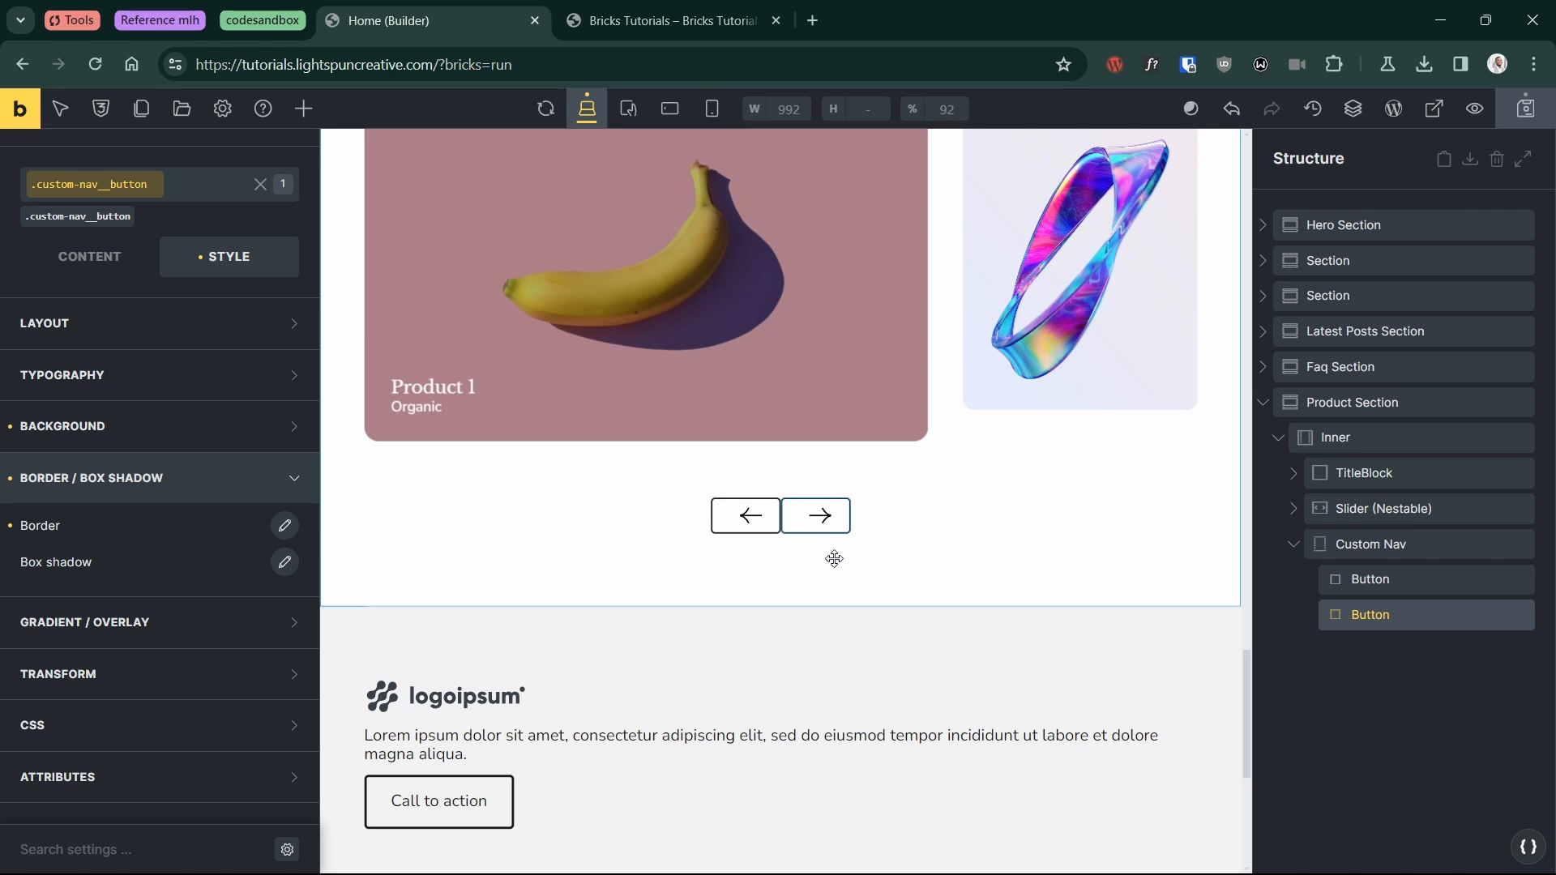
Step: Set the display of the Custom Nav element's .custom-nav class to flex
click(1329, 544)
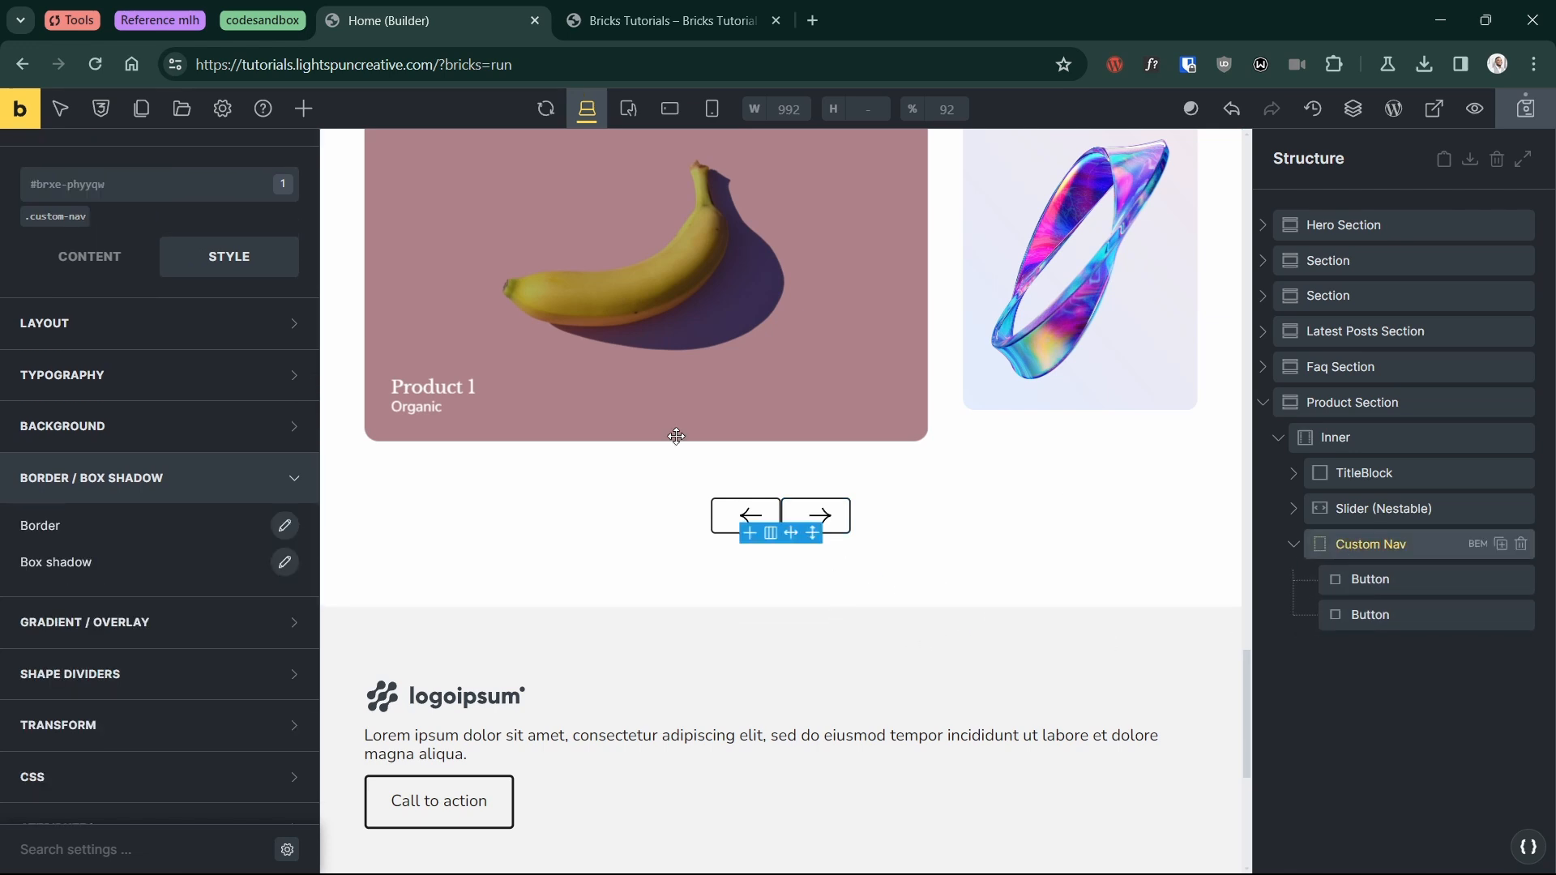
click(47, 226)
click(105, 323)
click(96, 257)
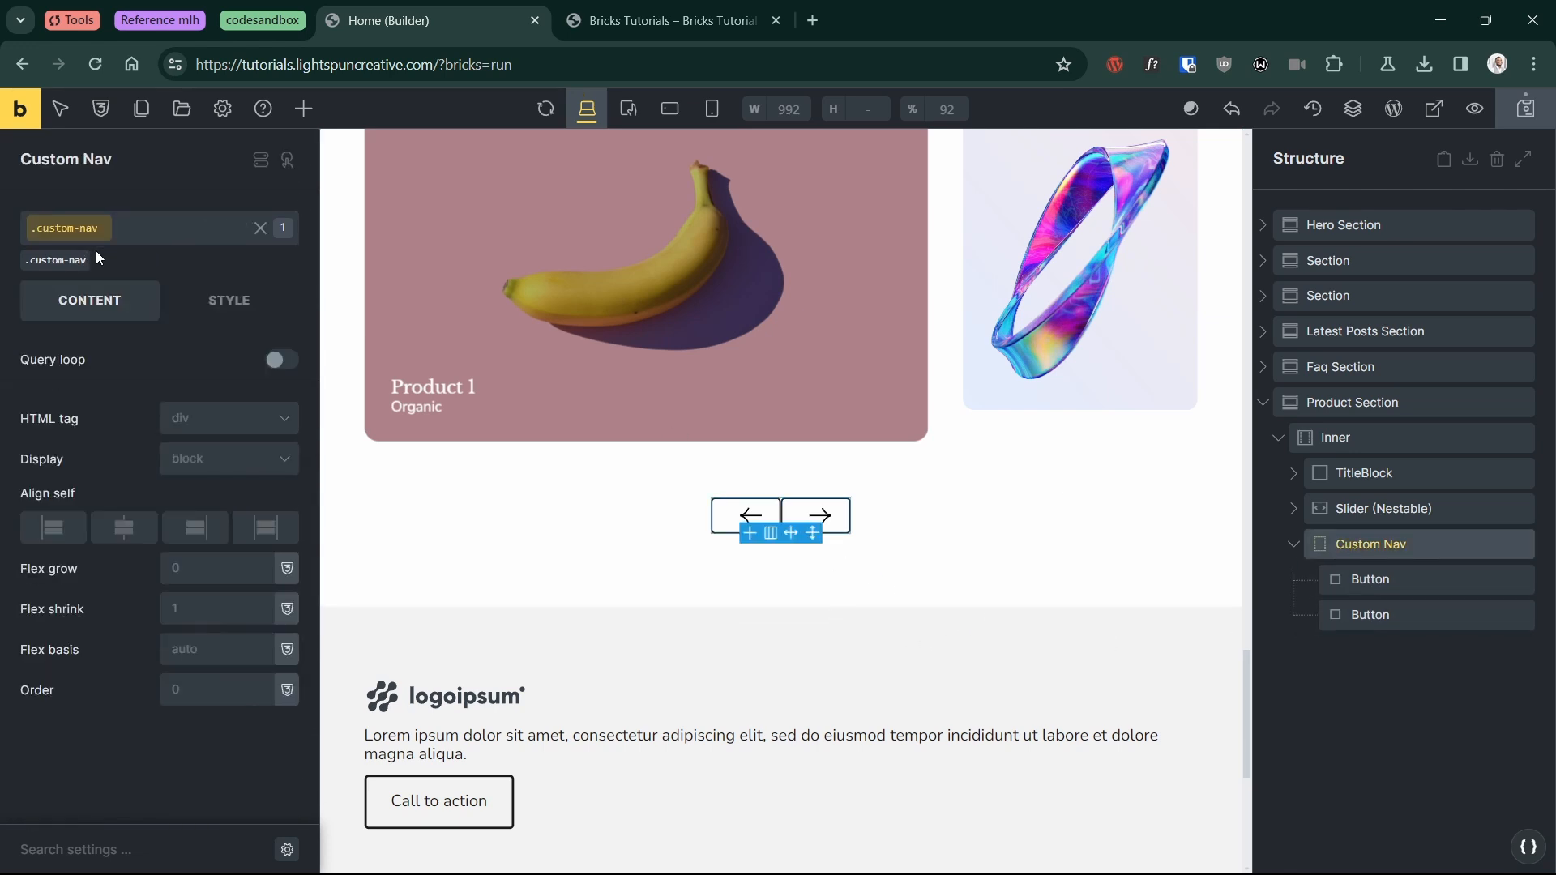
click(197, 473)
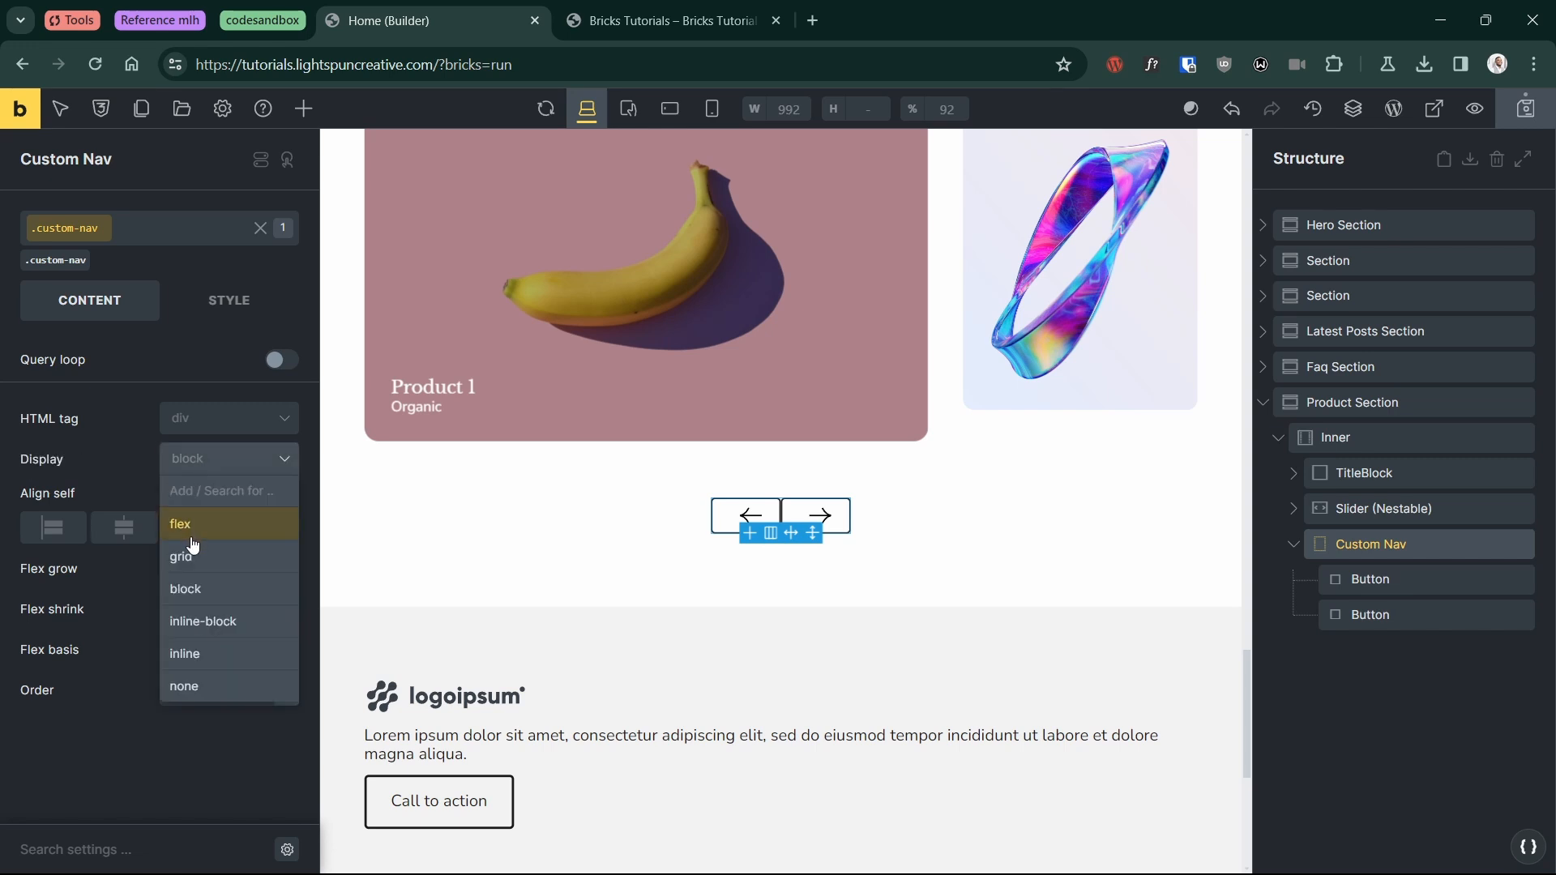
click(193, 524)
Step: Set the column gap of the .custom-nav class to var(--content-gap) using the Automatic.css variables
scroll(150, 628, down, 3)
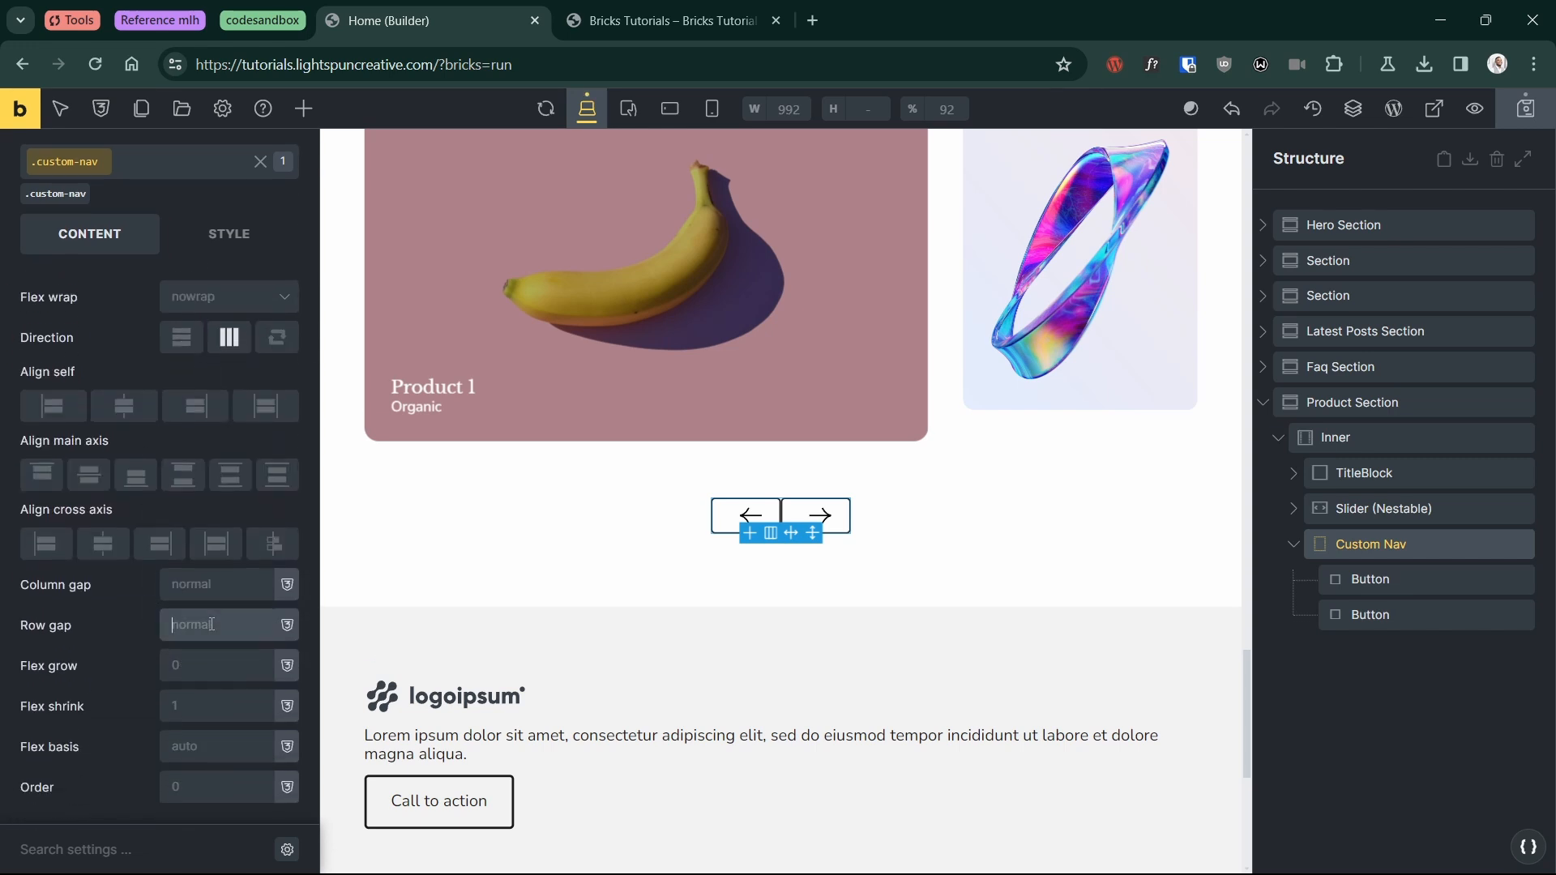
right_click(212, 585)
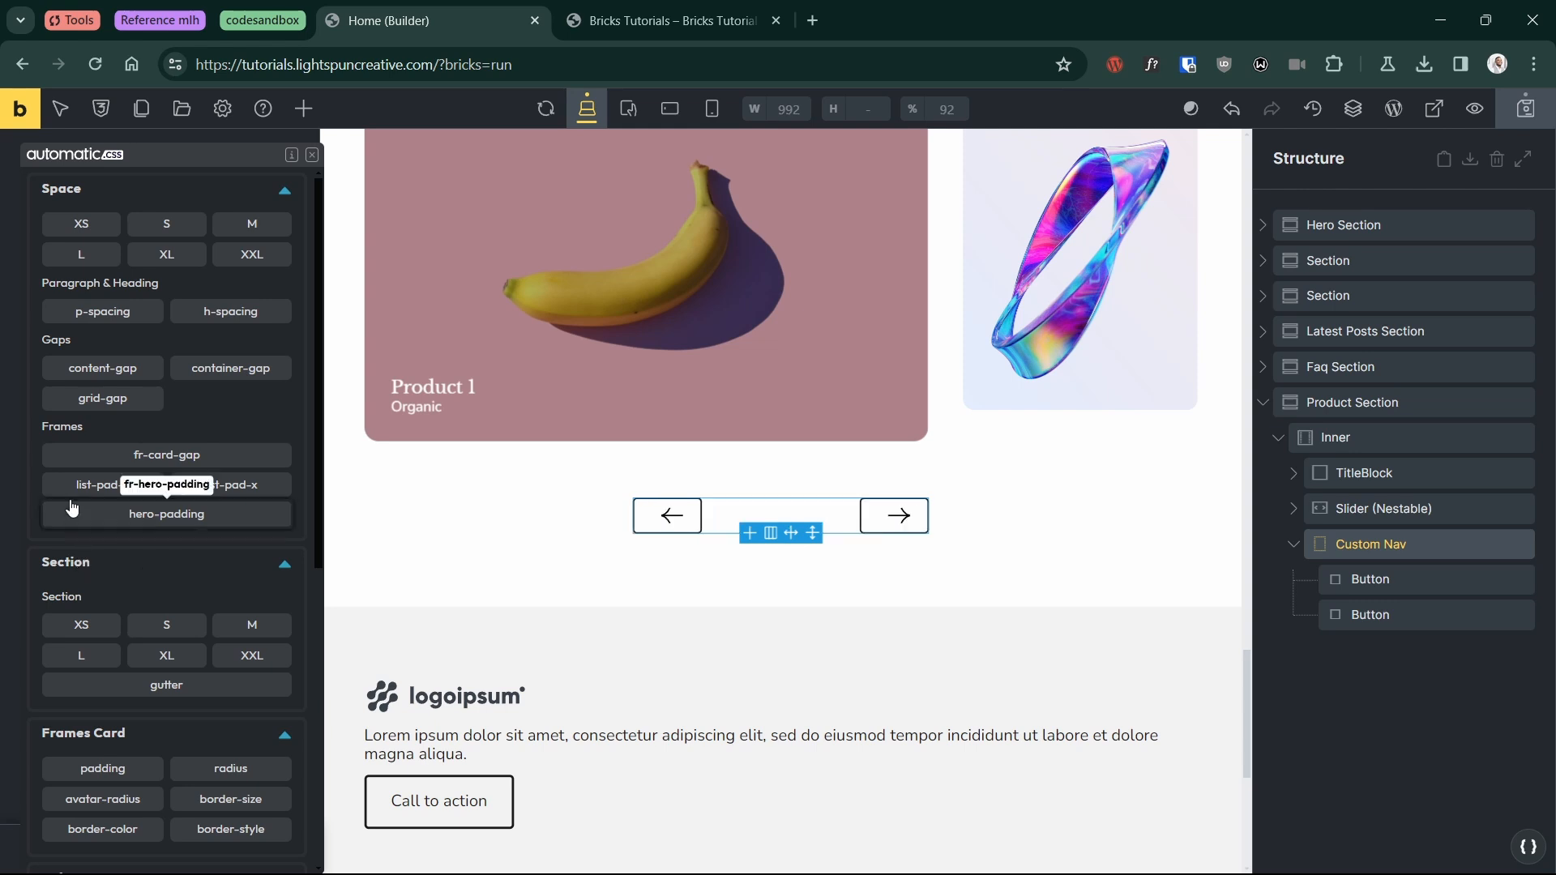
click(102, 369)
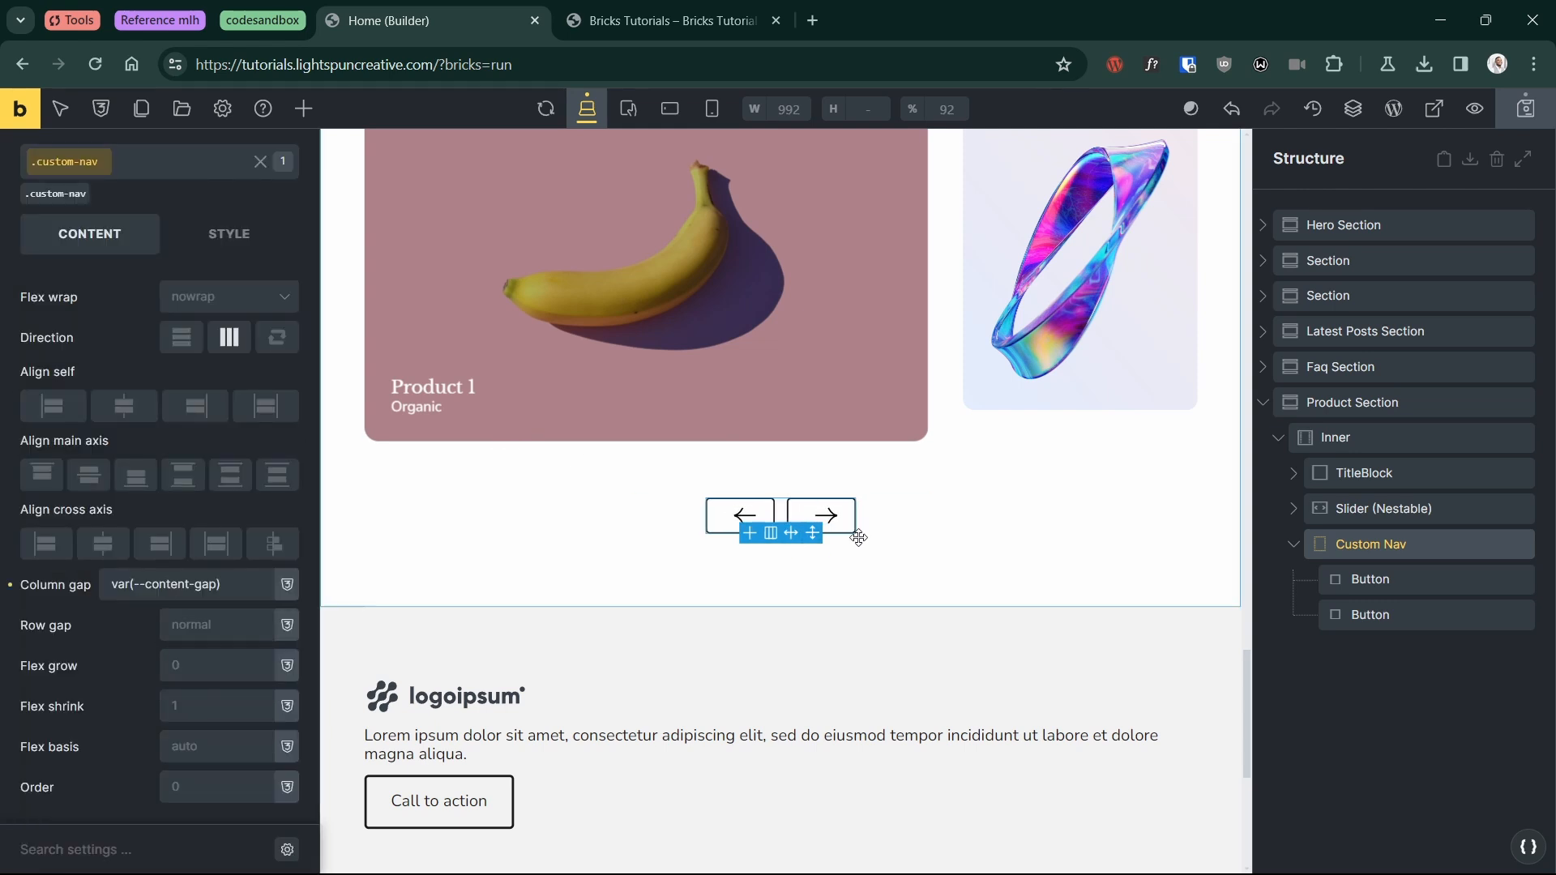
click(1367, 660)
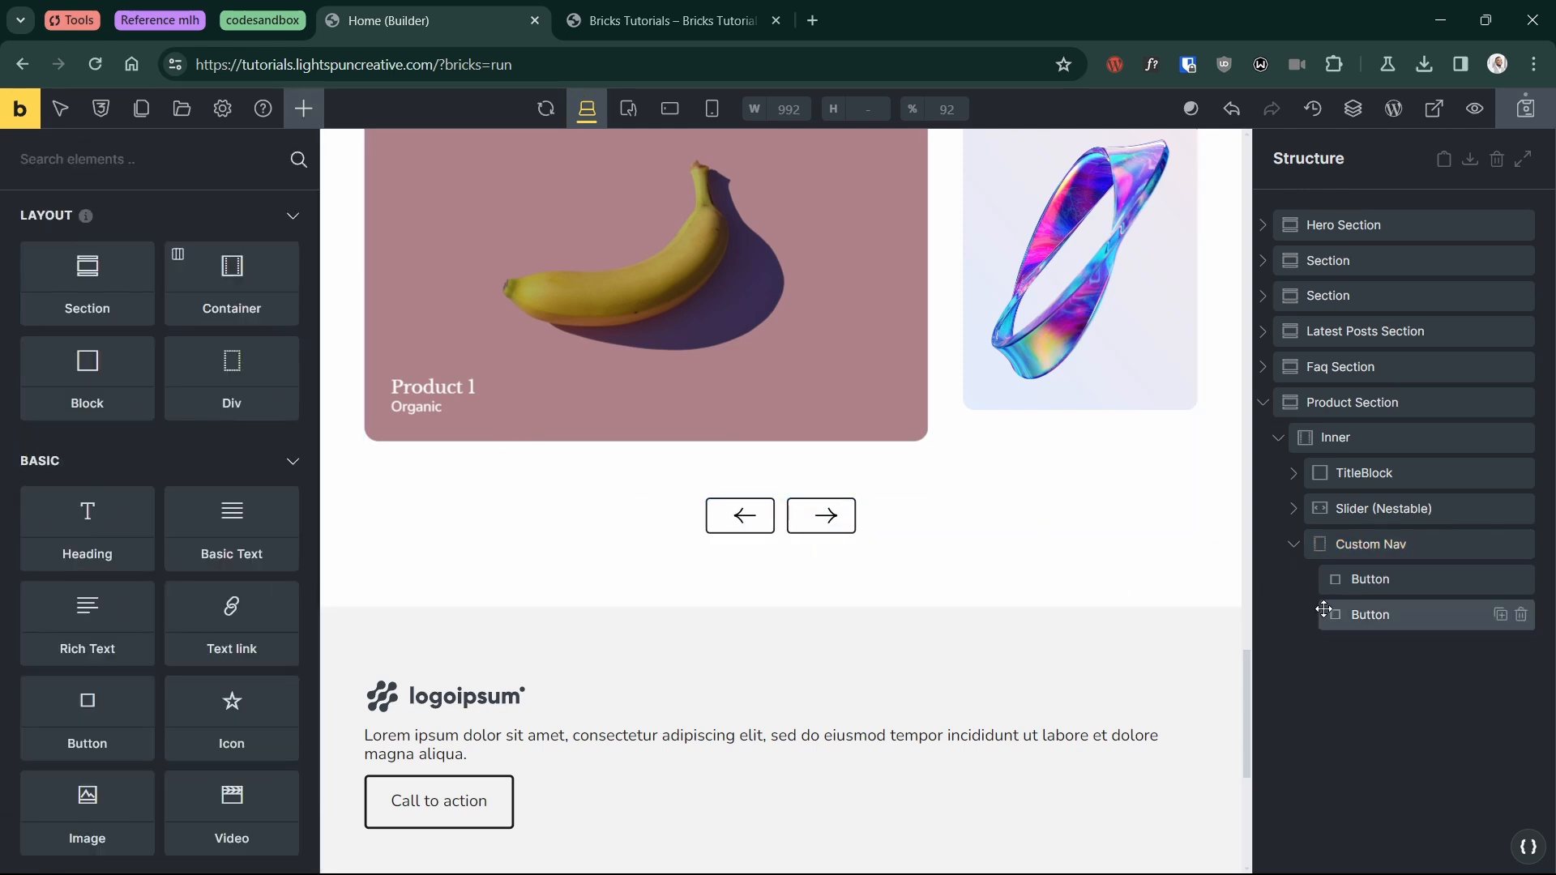
Step: Add custom CSS to the .custom-nav__button class: a %root%:hover rule with background: var(--neutral);
click(1345, 579)
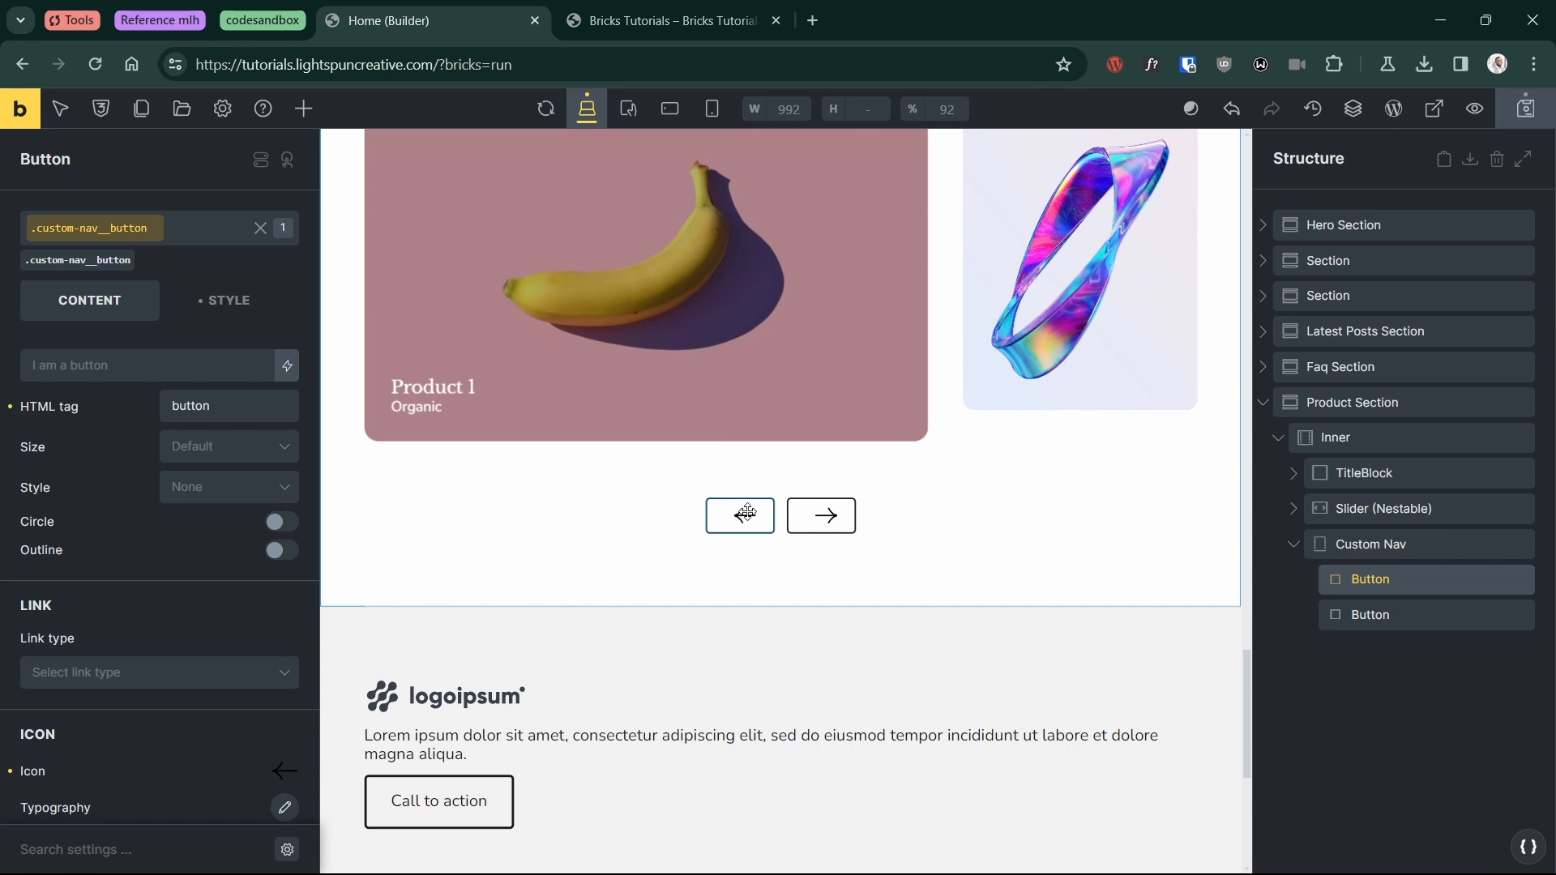
click(215, 314)
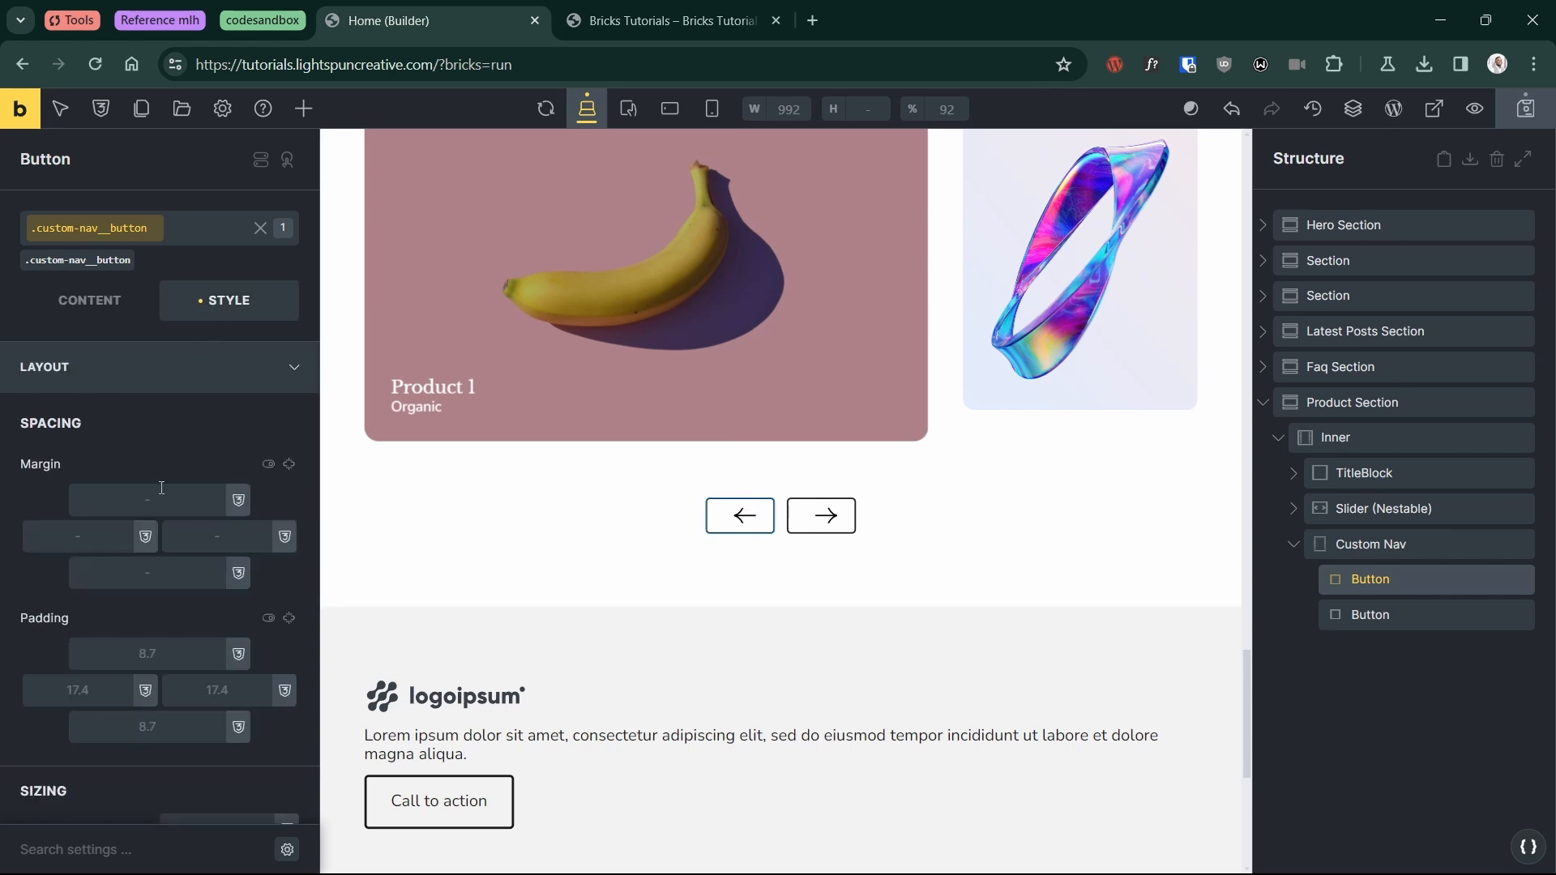
scroll(174, 583, down, 15)
scroll(133, 660, down, 5)
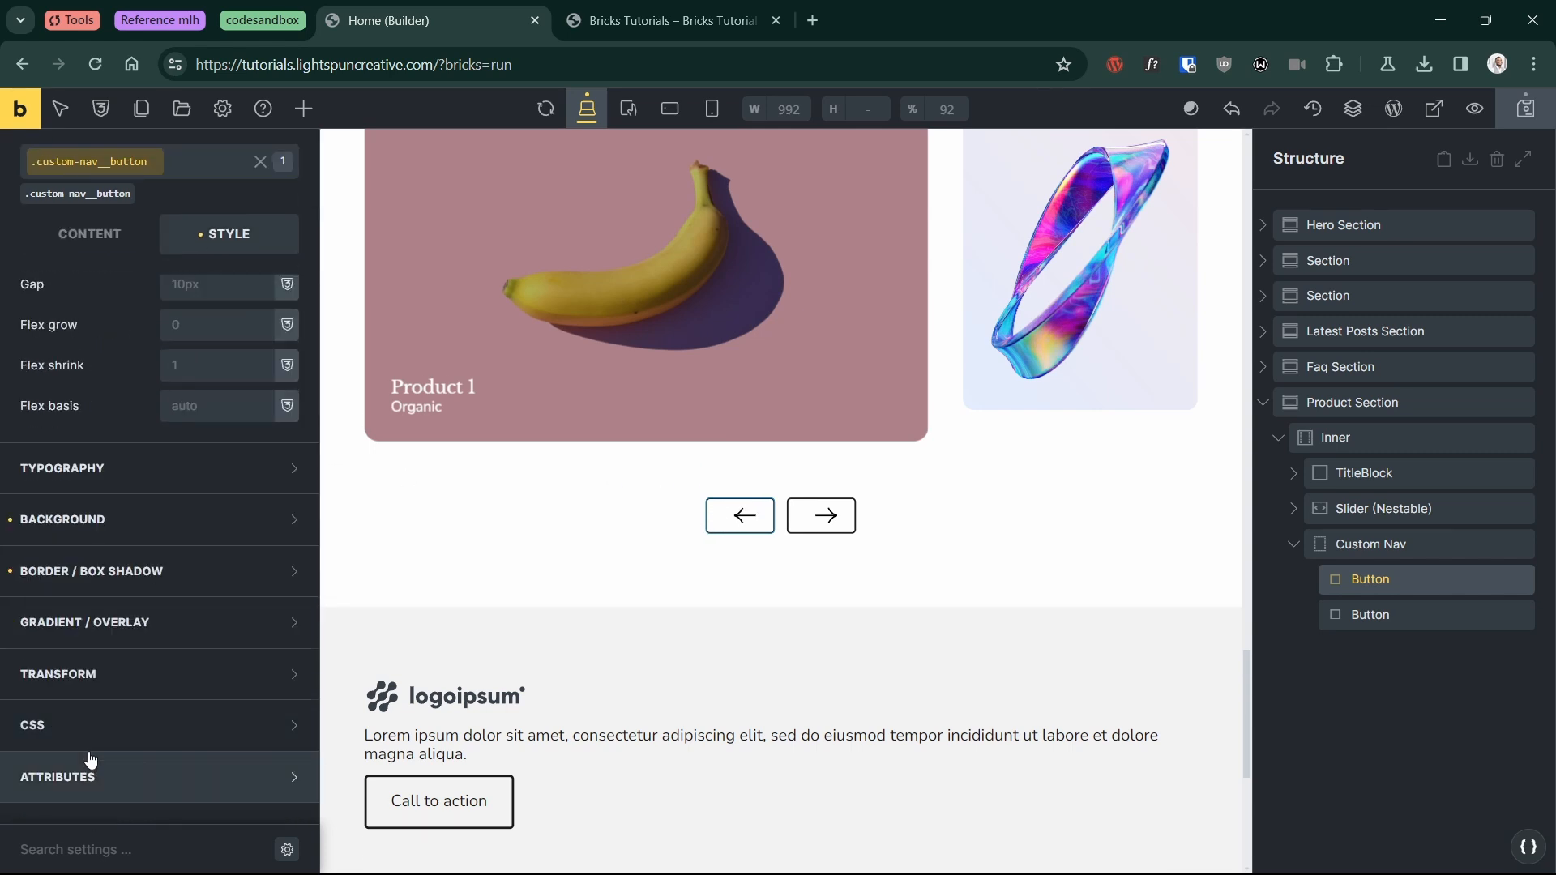
click(97, 733)
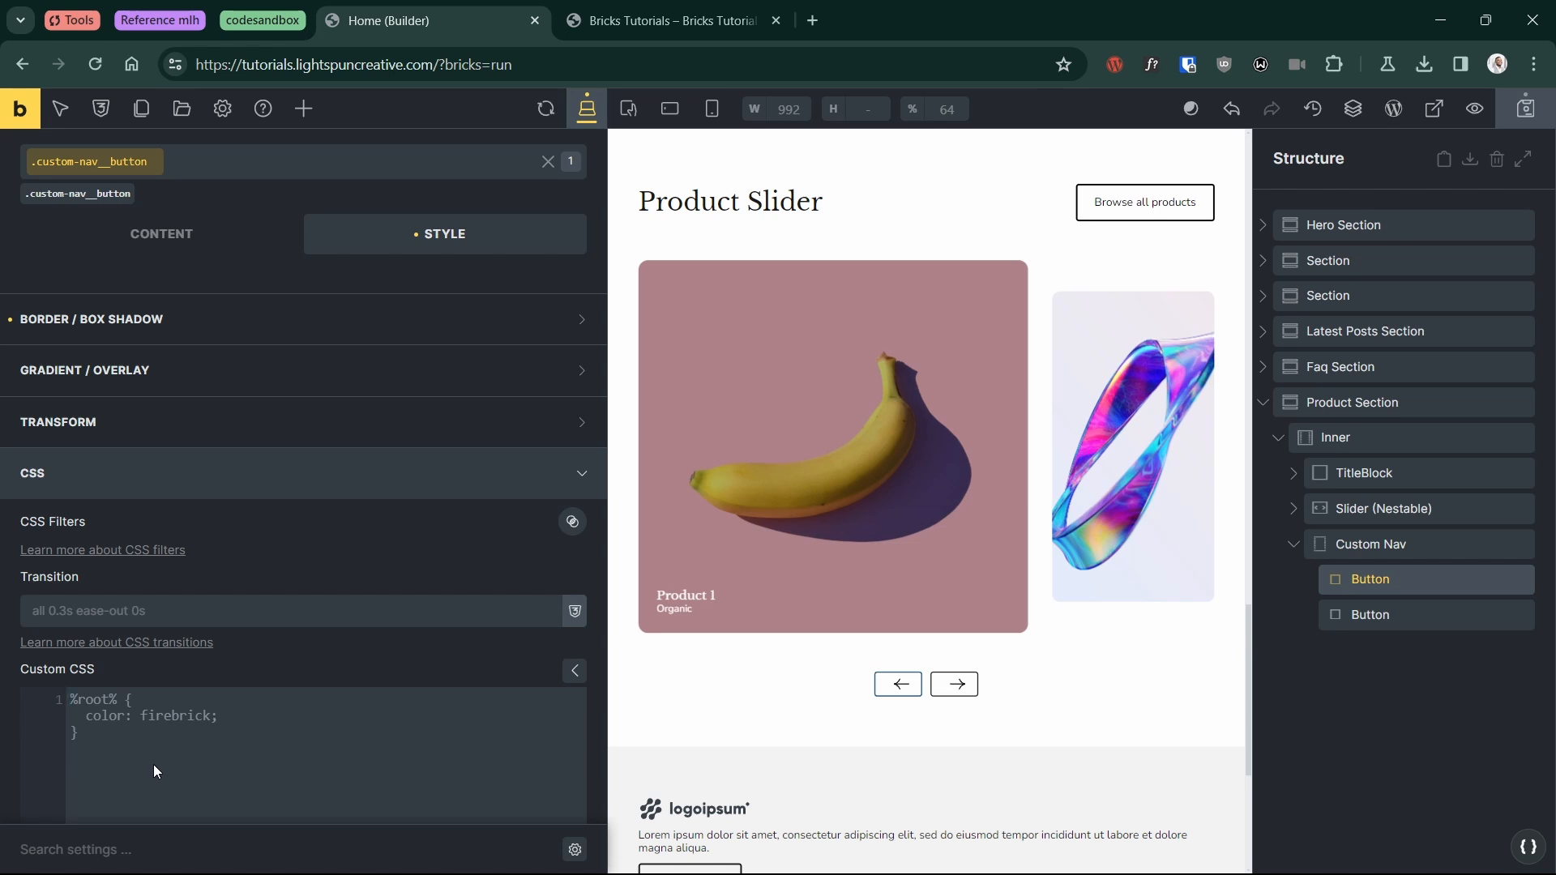
text(%root%:hover {)
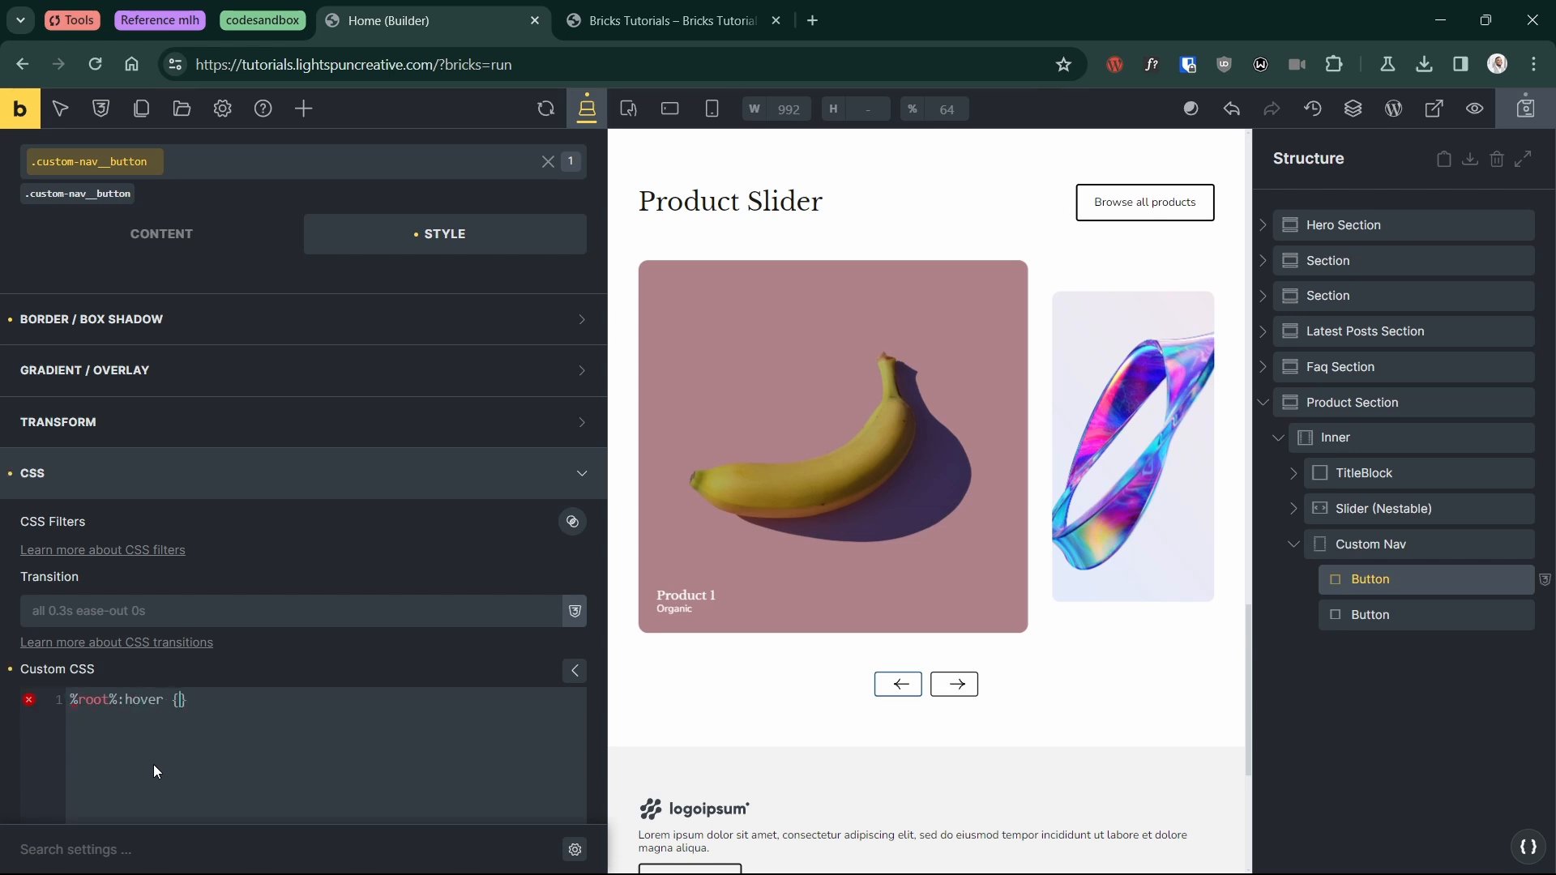
key(Return)
text(background: var(--neutral);)
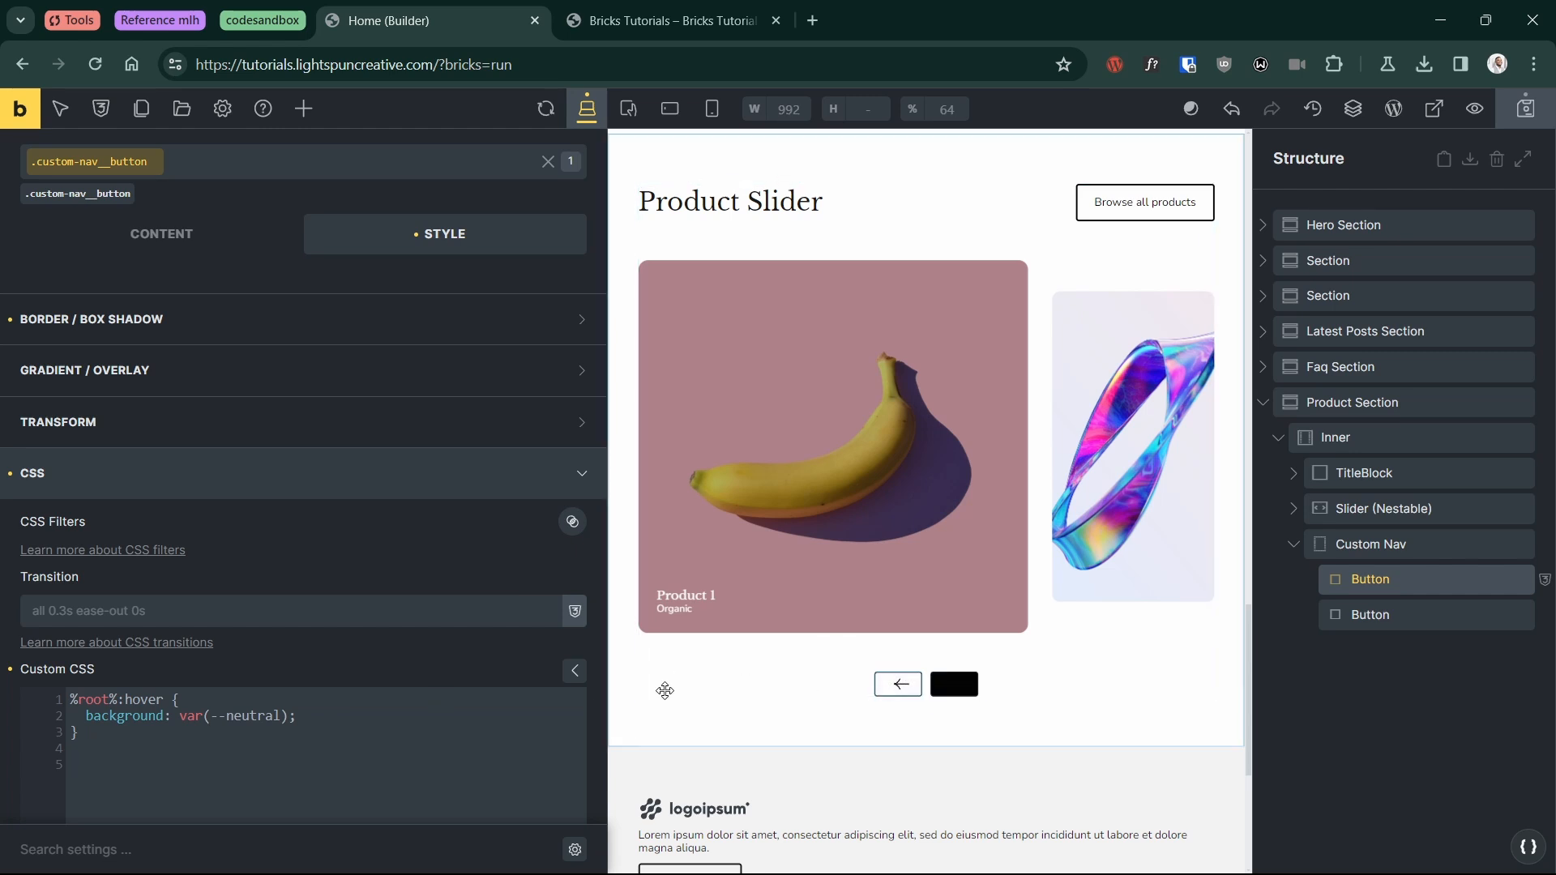
Step: Add a %root%:hover svg > path rule with stroke: #fff; to the button class's custom CSS and save the page
key(Tab)
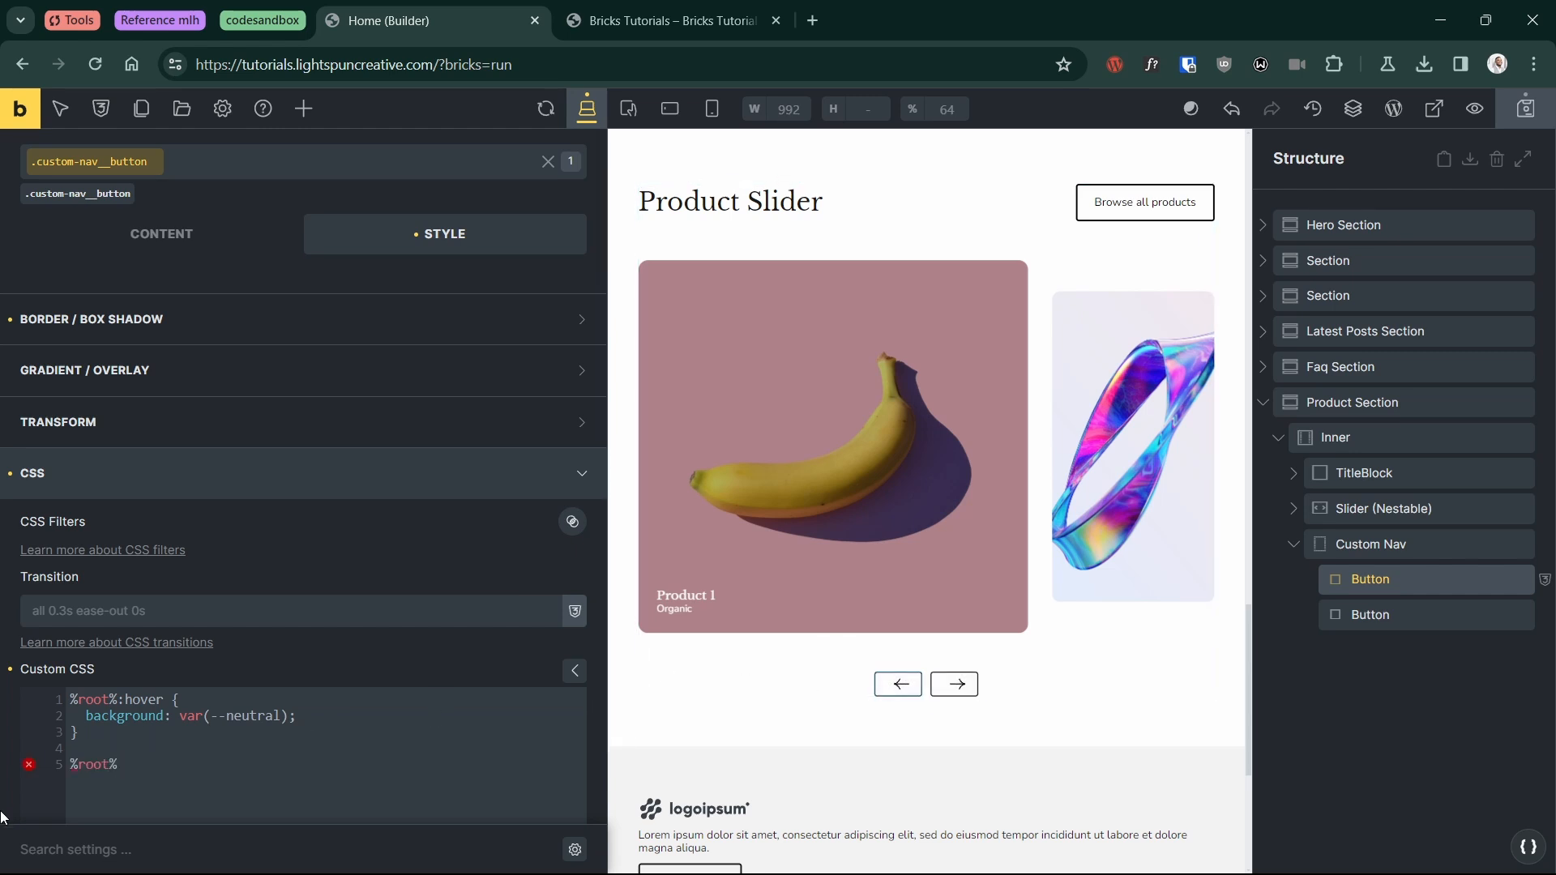
text(:hover svg > path {)
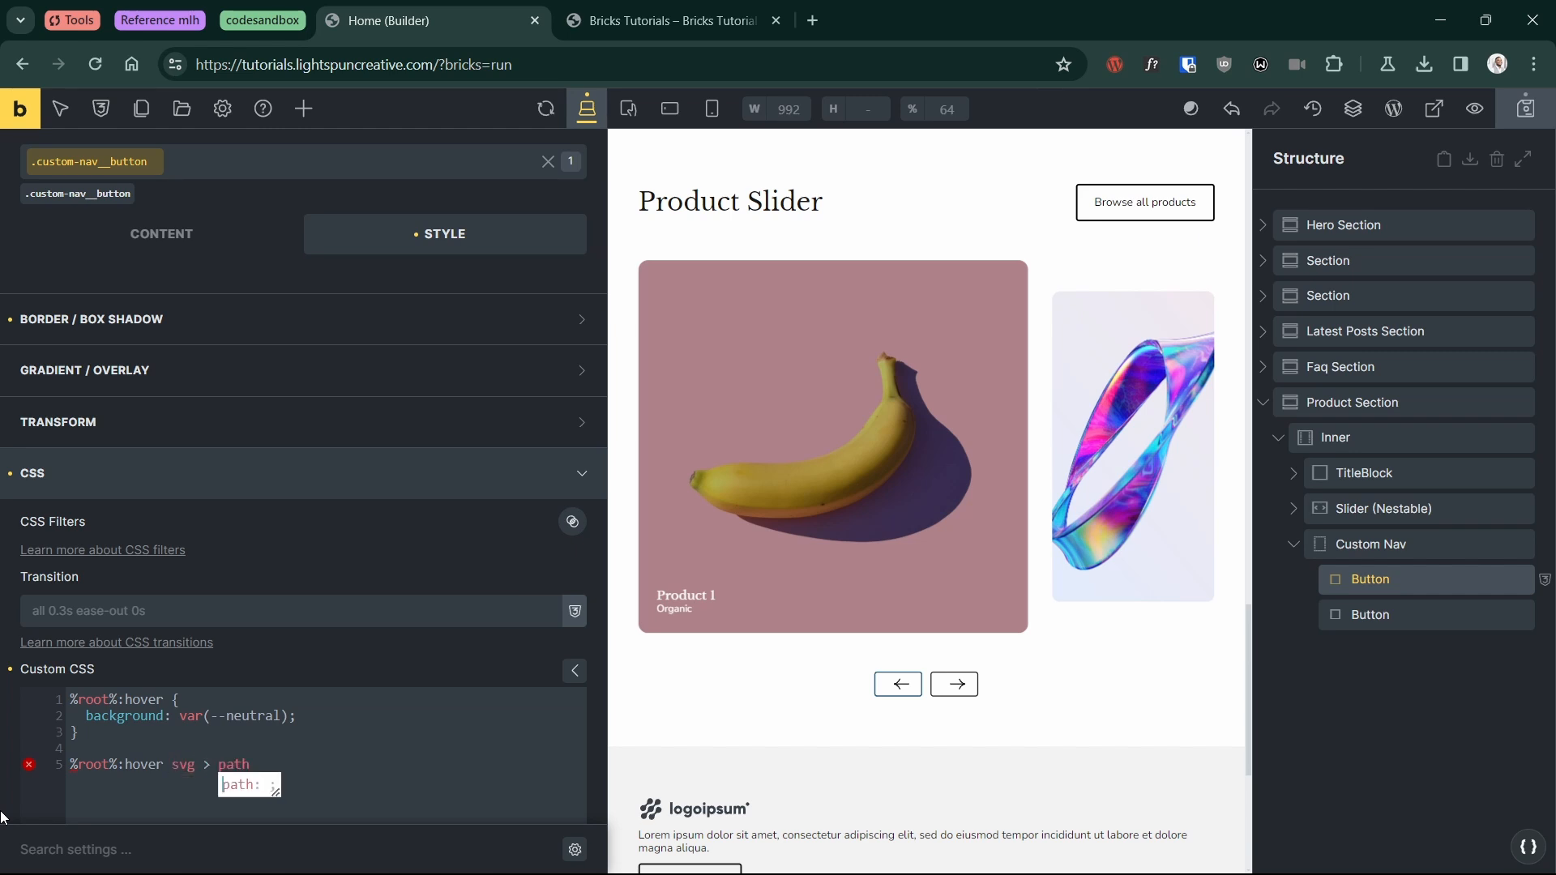
key(Return)
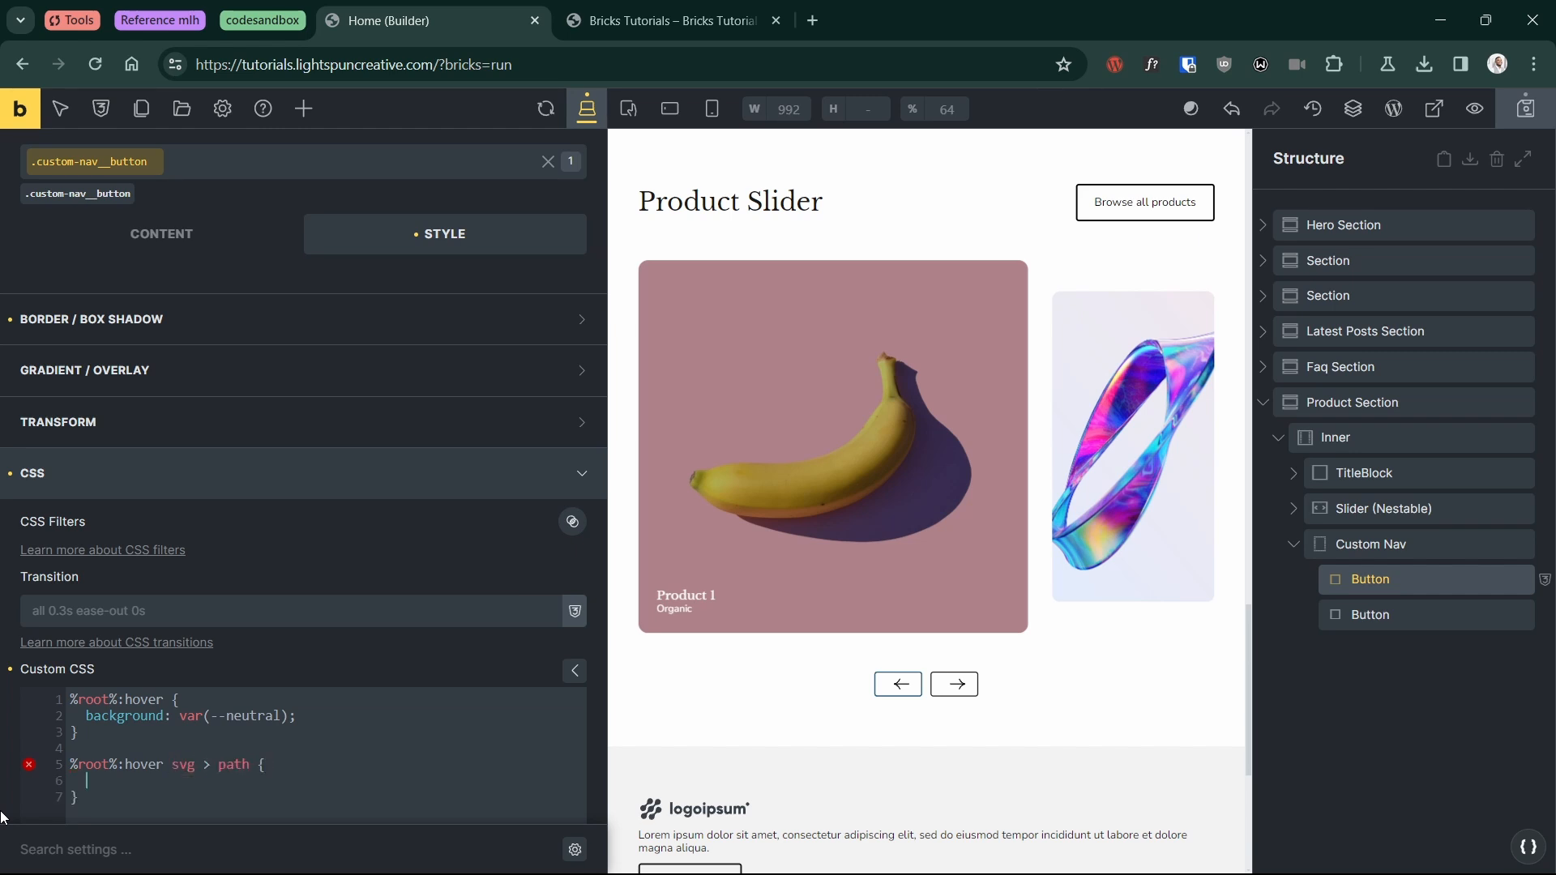
text(stroke: #fff;)
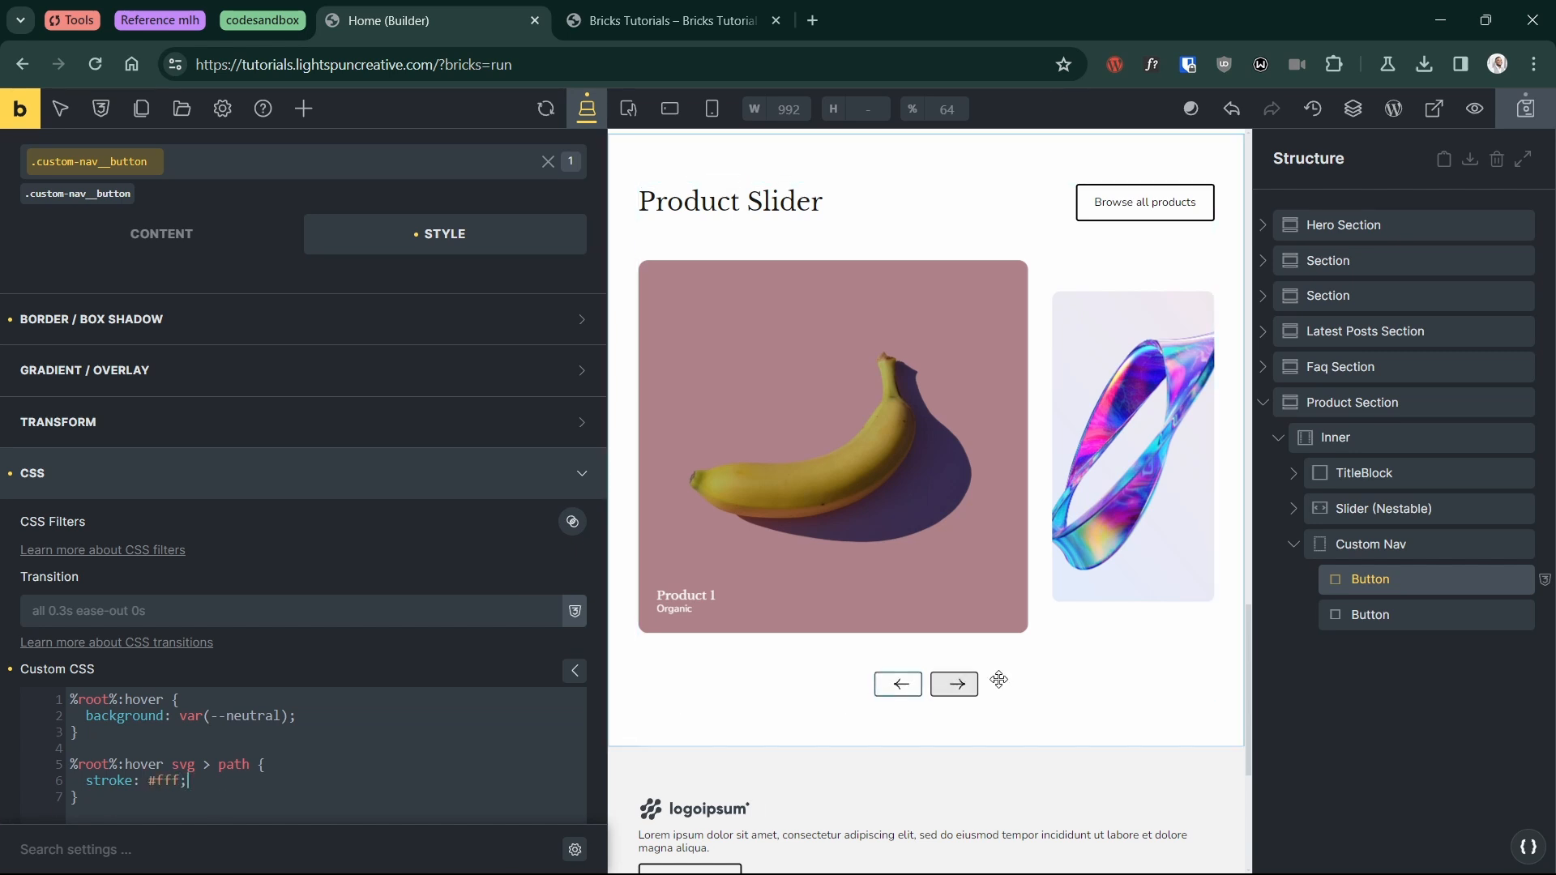
click(1525, 111)
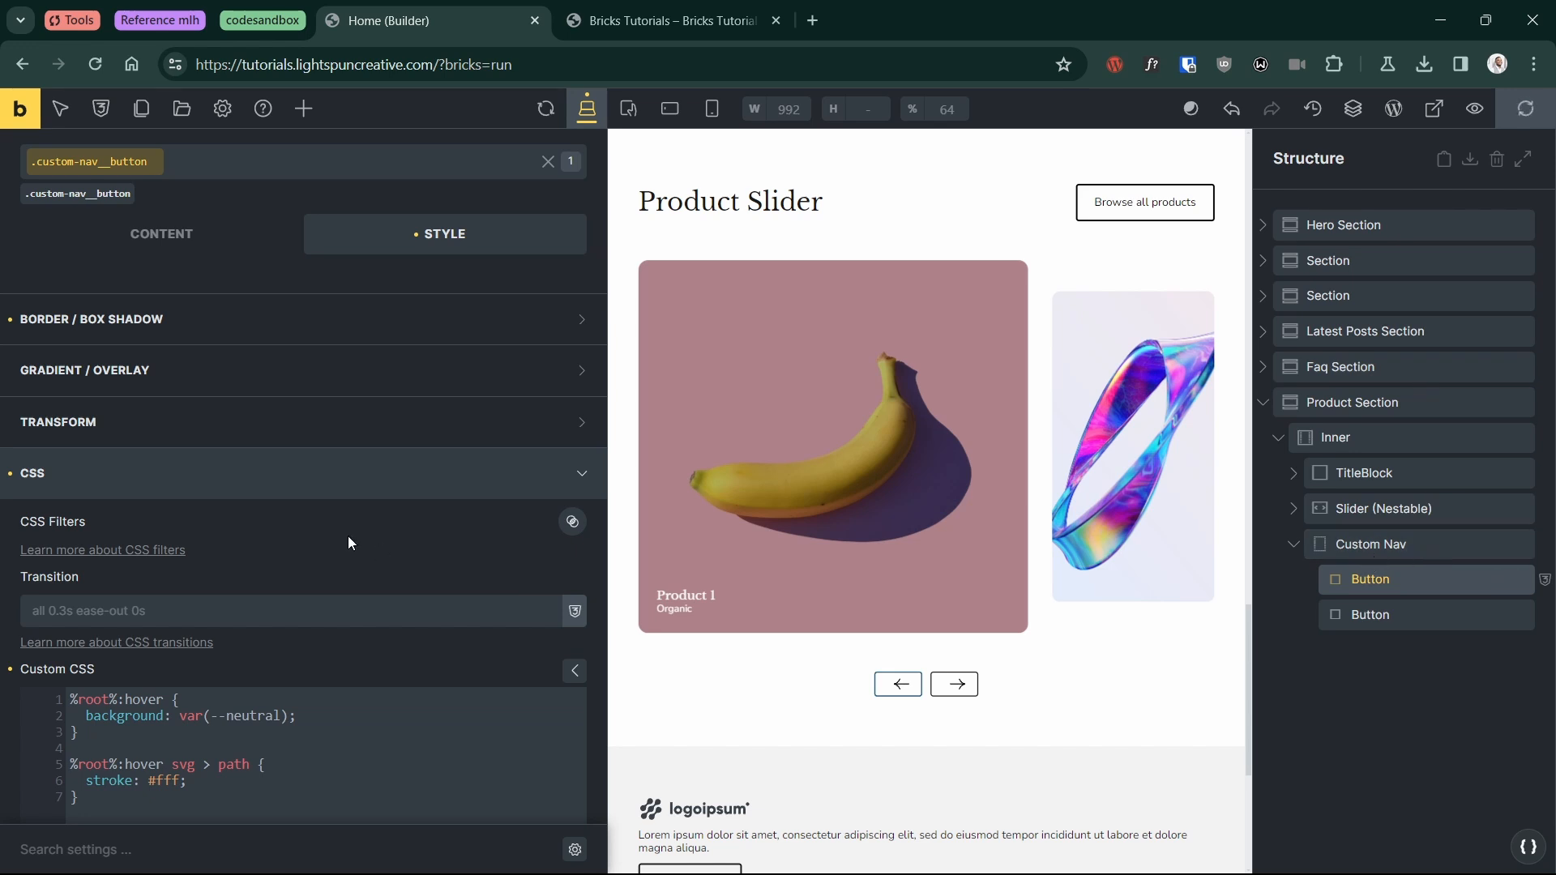
Step: Add an aria-label attribute with the value "Previous Slide" to the first Custom Nav button
click(222, 482)
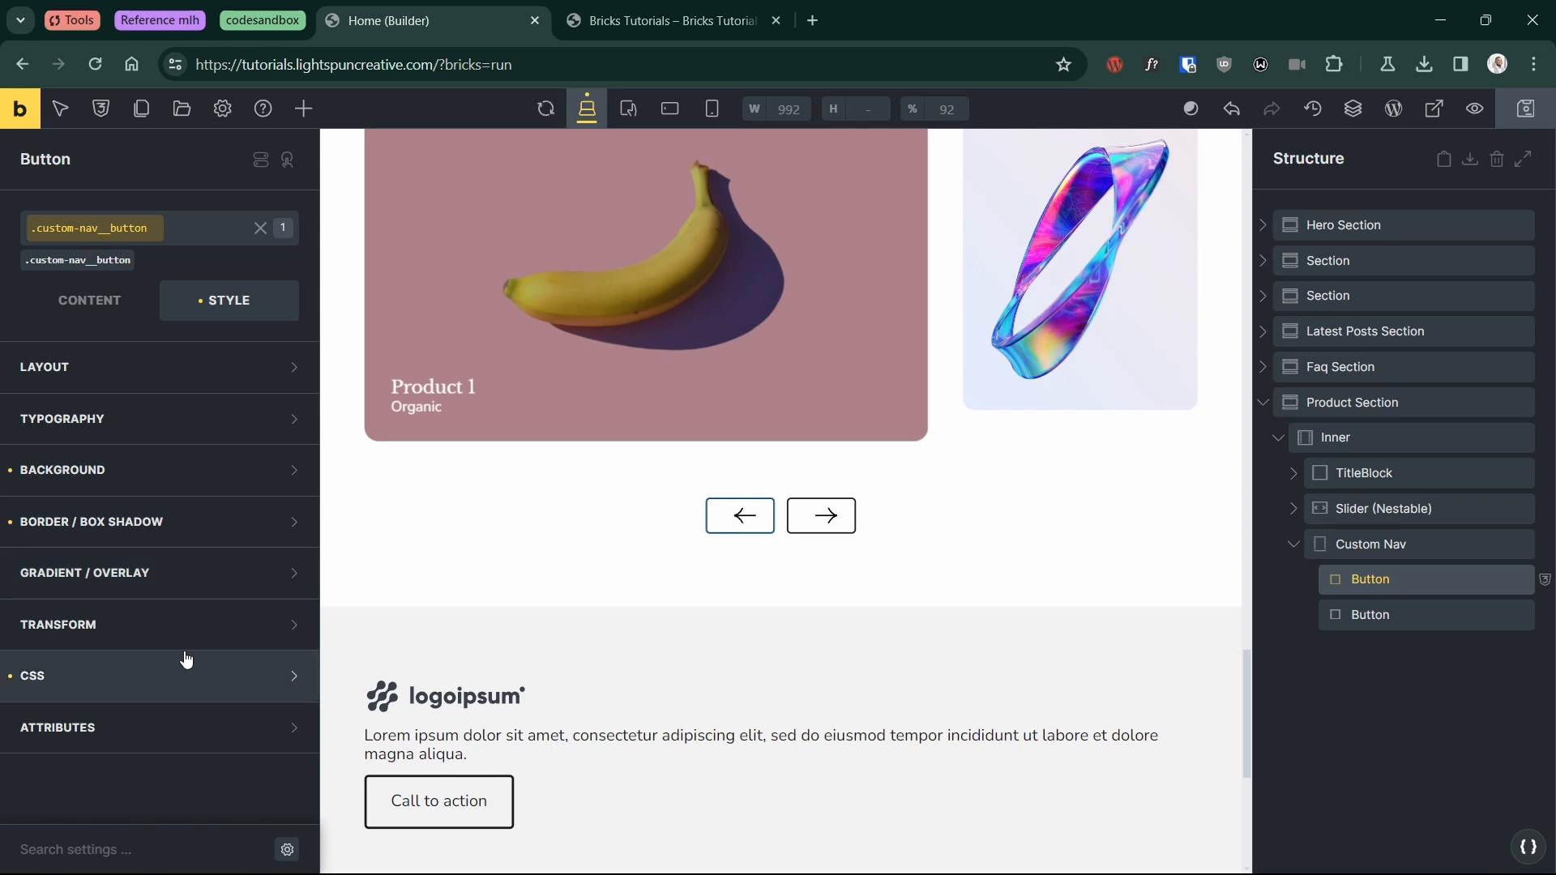
click(182, 727)
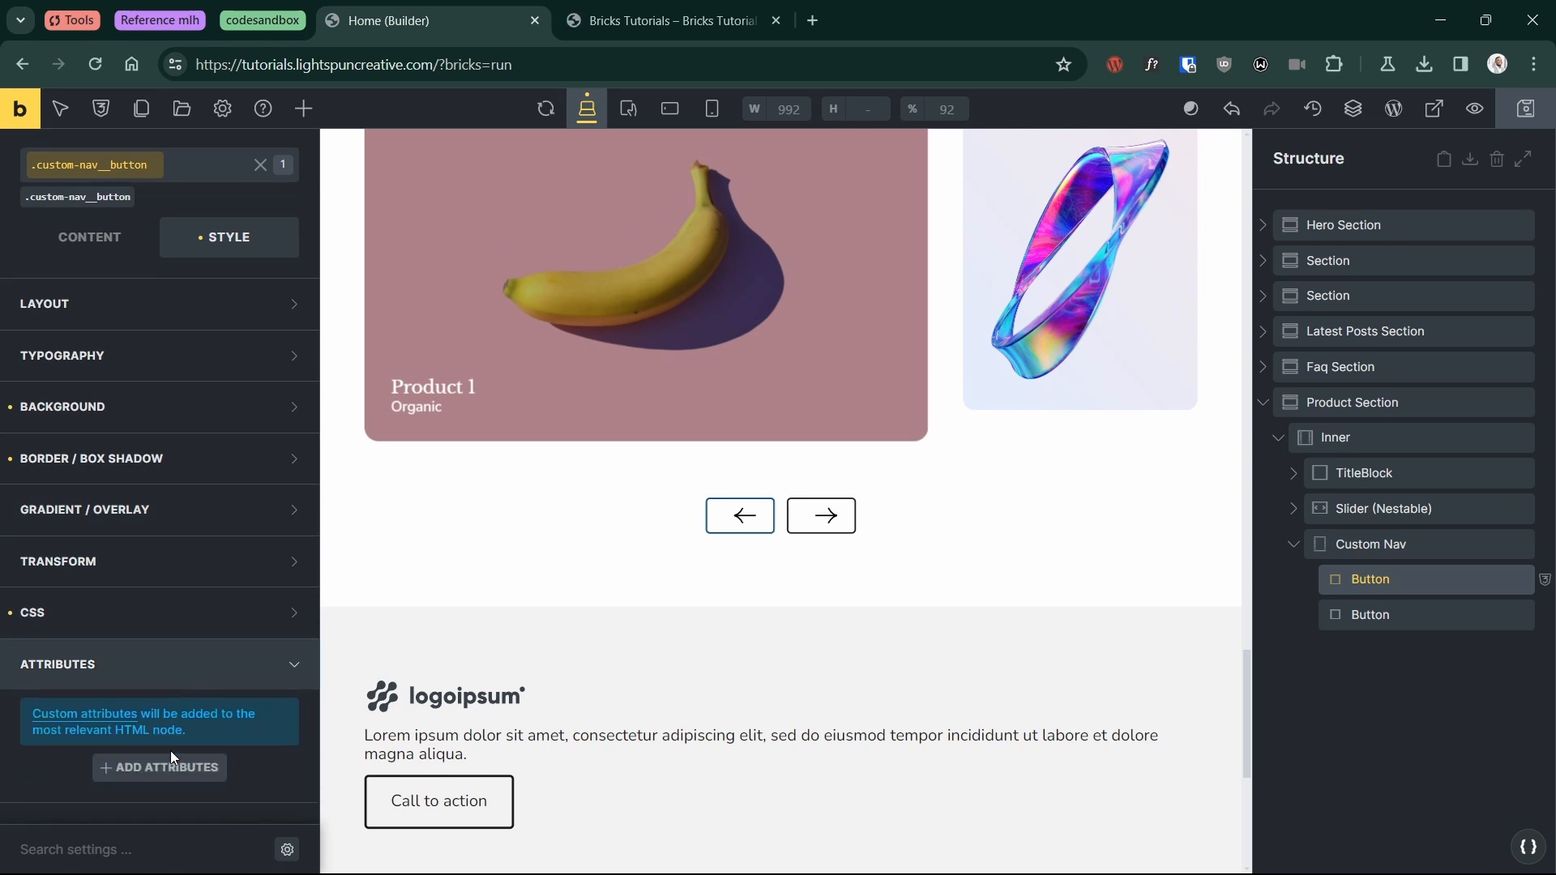
click(168, 771)
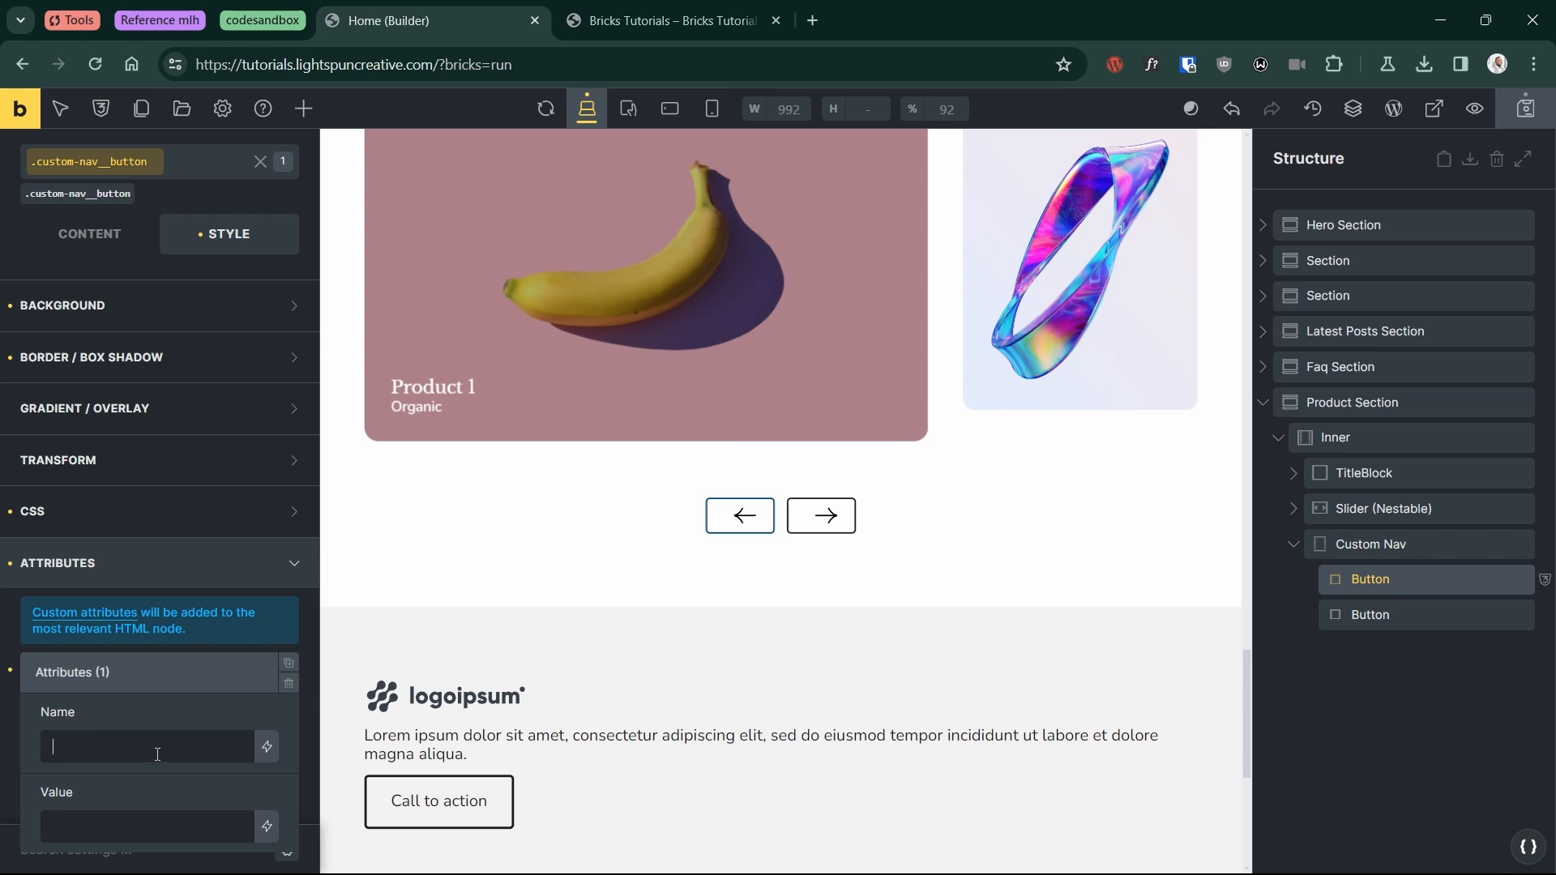
text(aria)
text(-labe)
text(Previous Sl;ide)
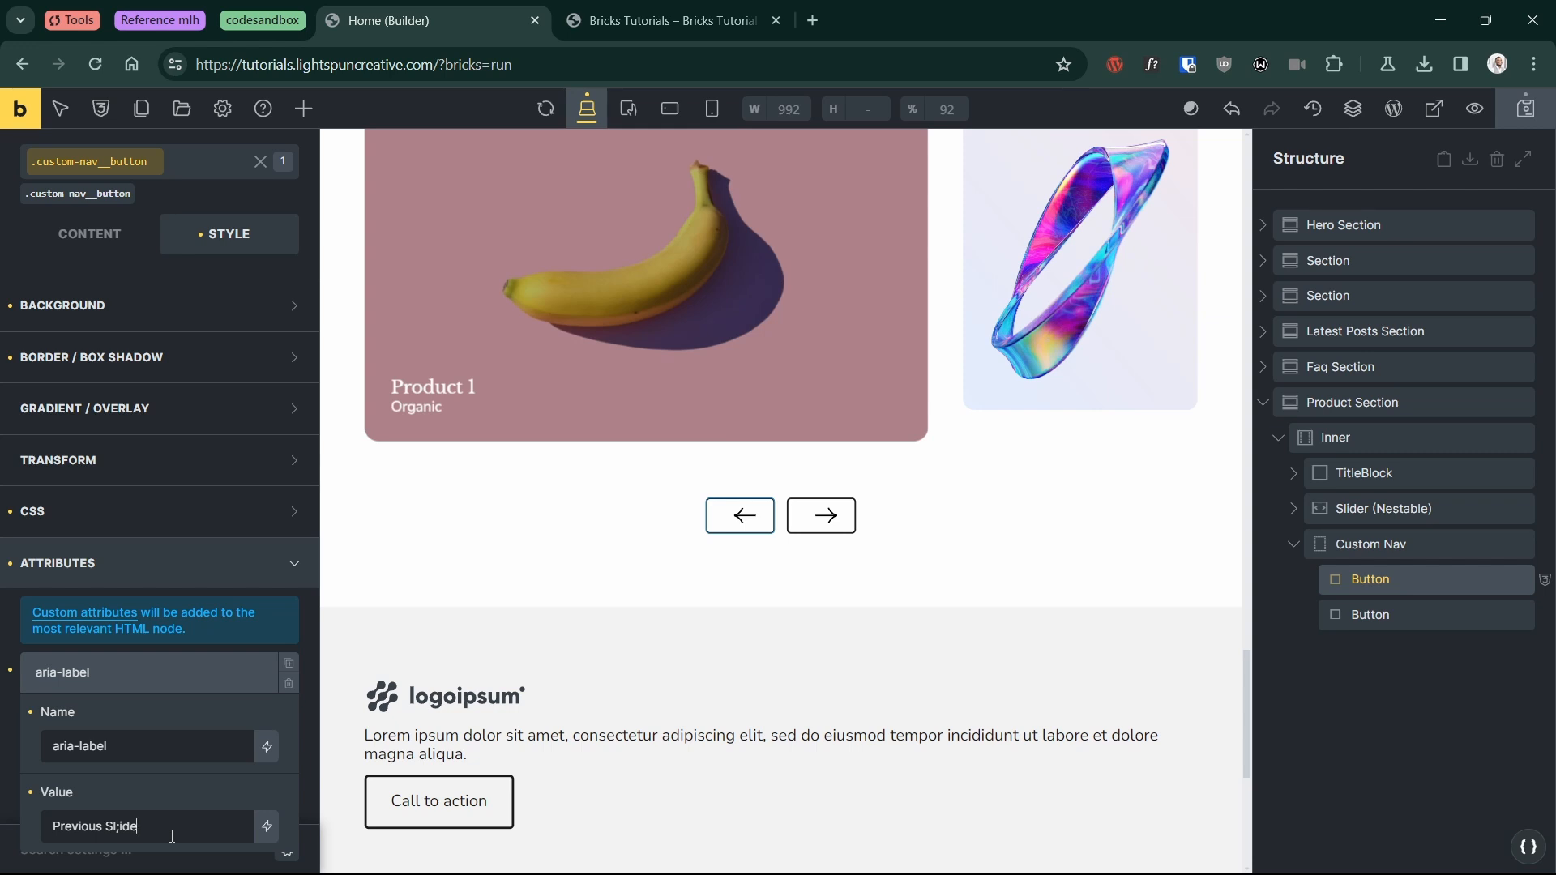
key(BackSpace)
key(BackSpace)
key(BackSpace)
text(ide)
click(208, 660)
Step: Add an aria-label attribute with the value "Next Slide" to the second Custom Nav button
click(1359, 614)
click(159, 769)
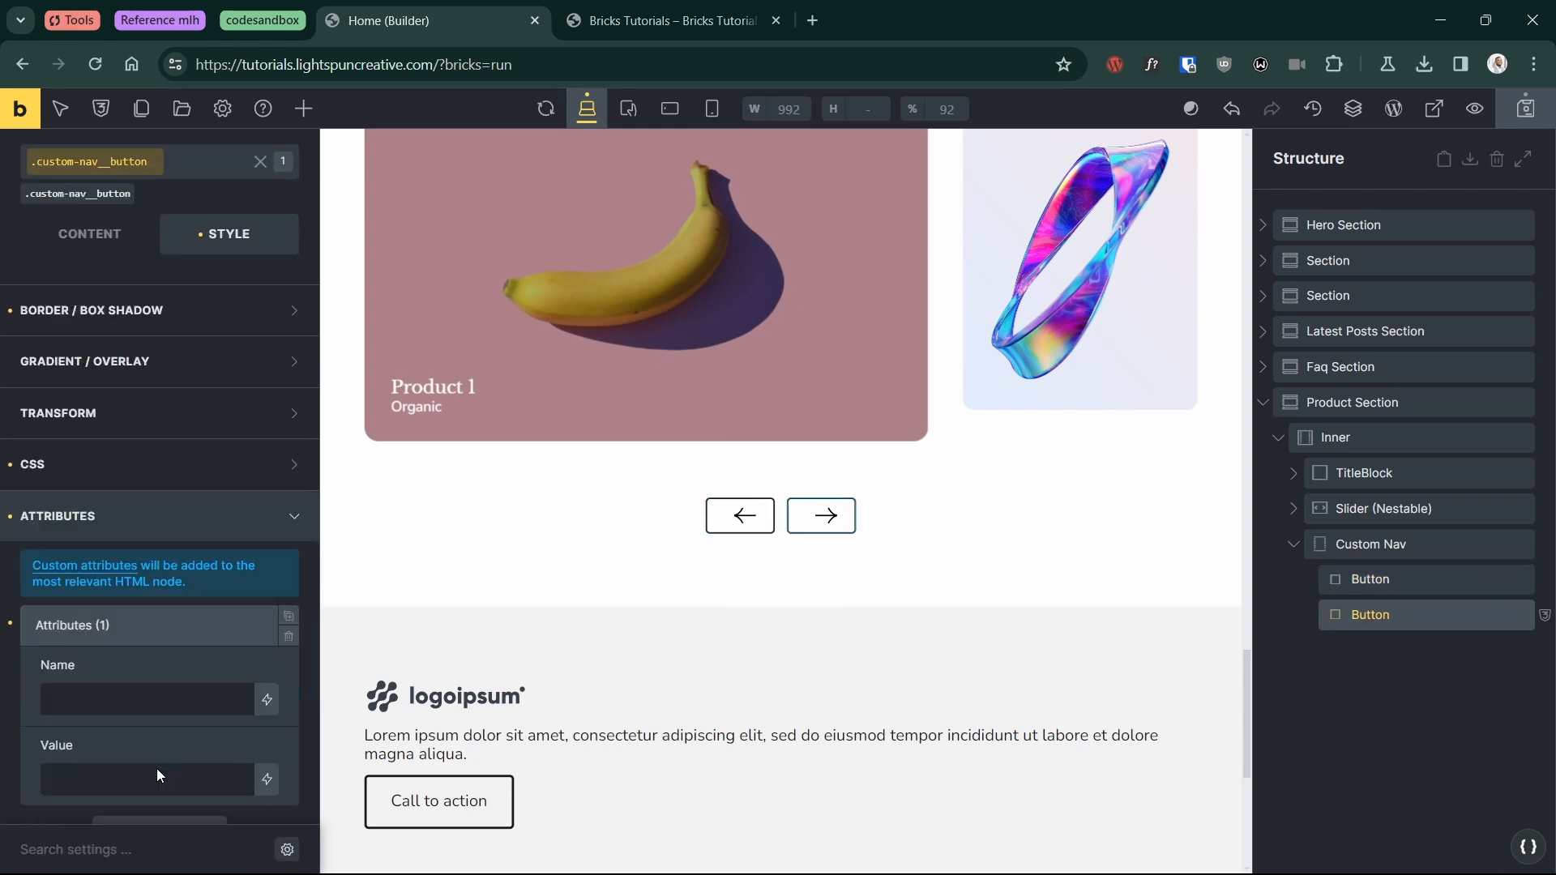
click(143, 648)
text(aria-label)
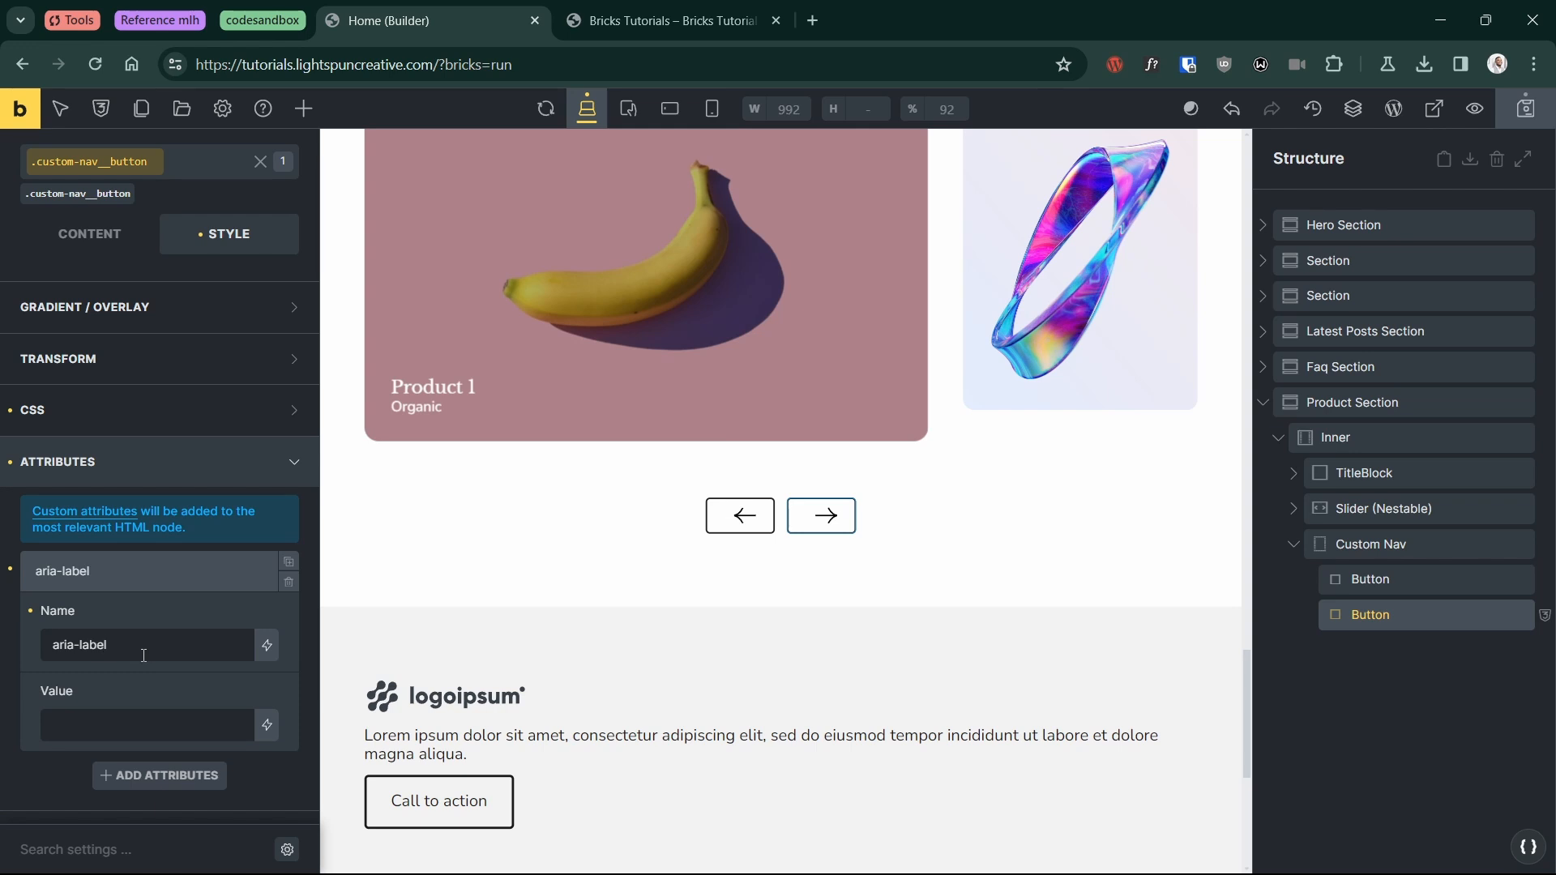
key(Tab)
text(Previous)
key(ctrl+BackSpace)
text(Next s)
key(BackSpace)
text(Slide)
click(189, 571)
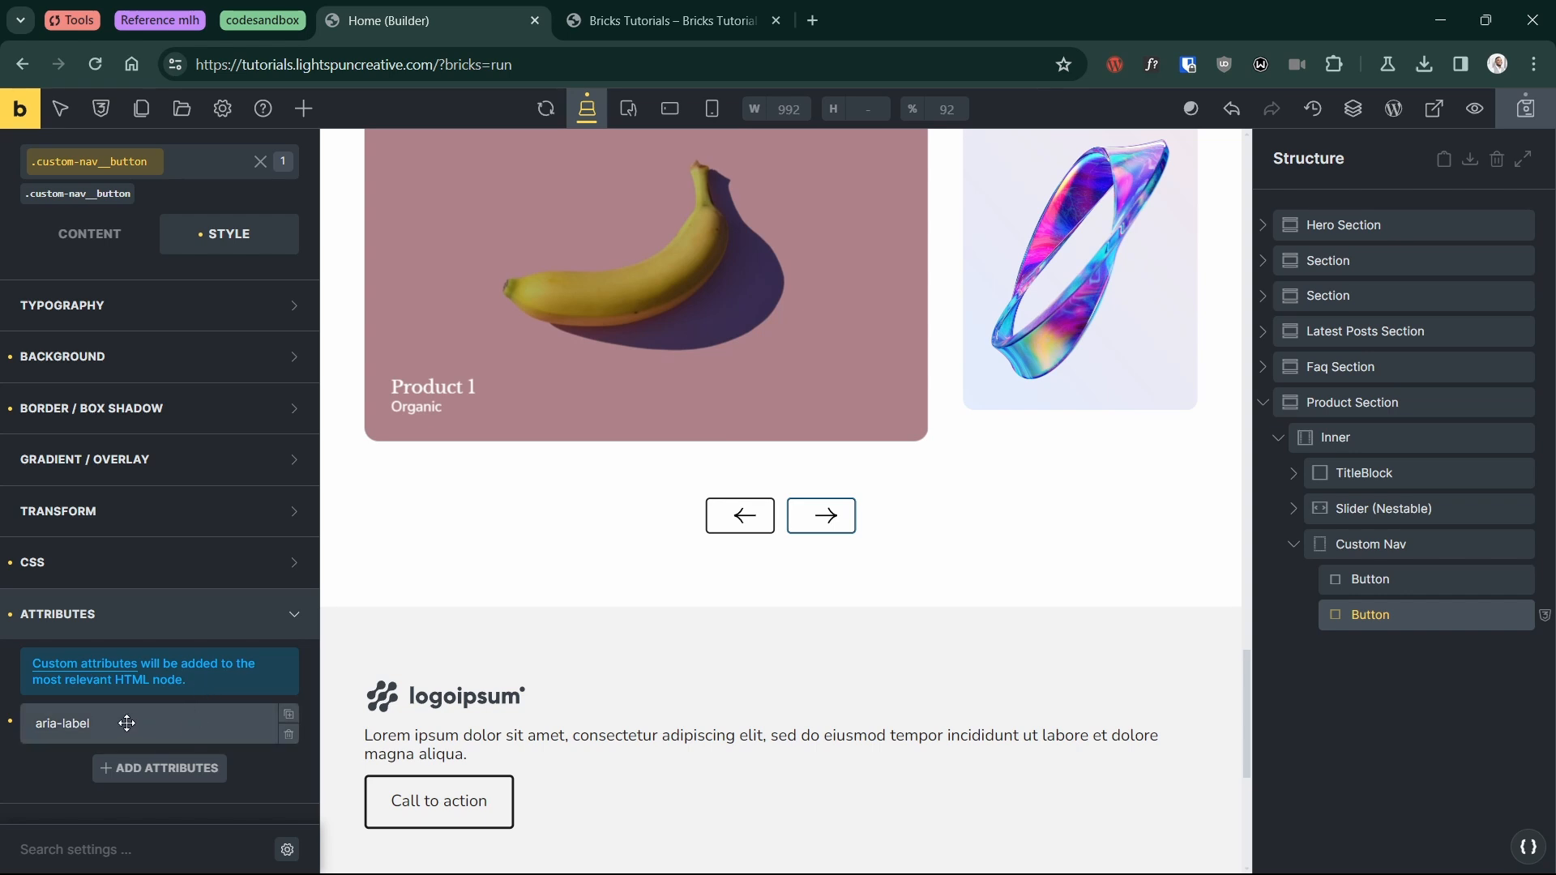
click(122, 624)
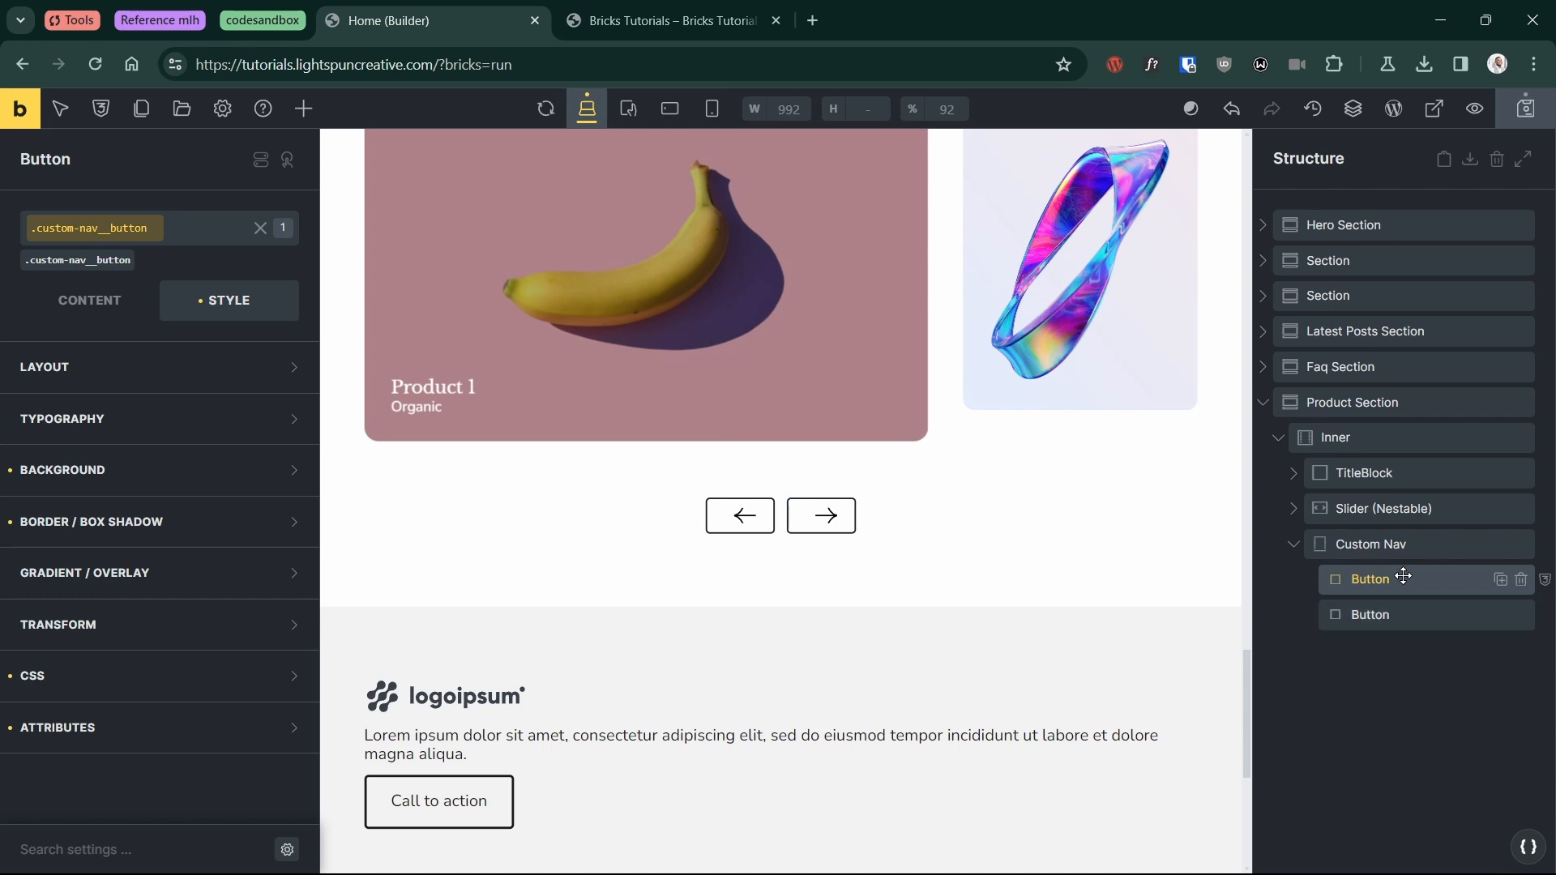
Step: Enter custom-nav__button--prev as a CSS class in the first Custom Nav button's .custom-nav__button class settings
click(1403, 661)
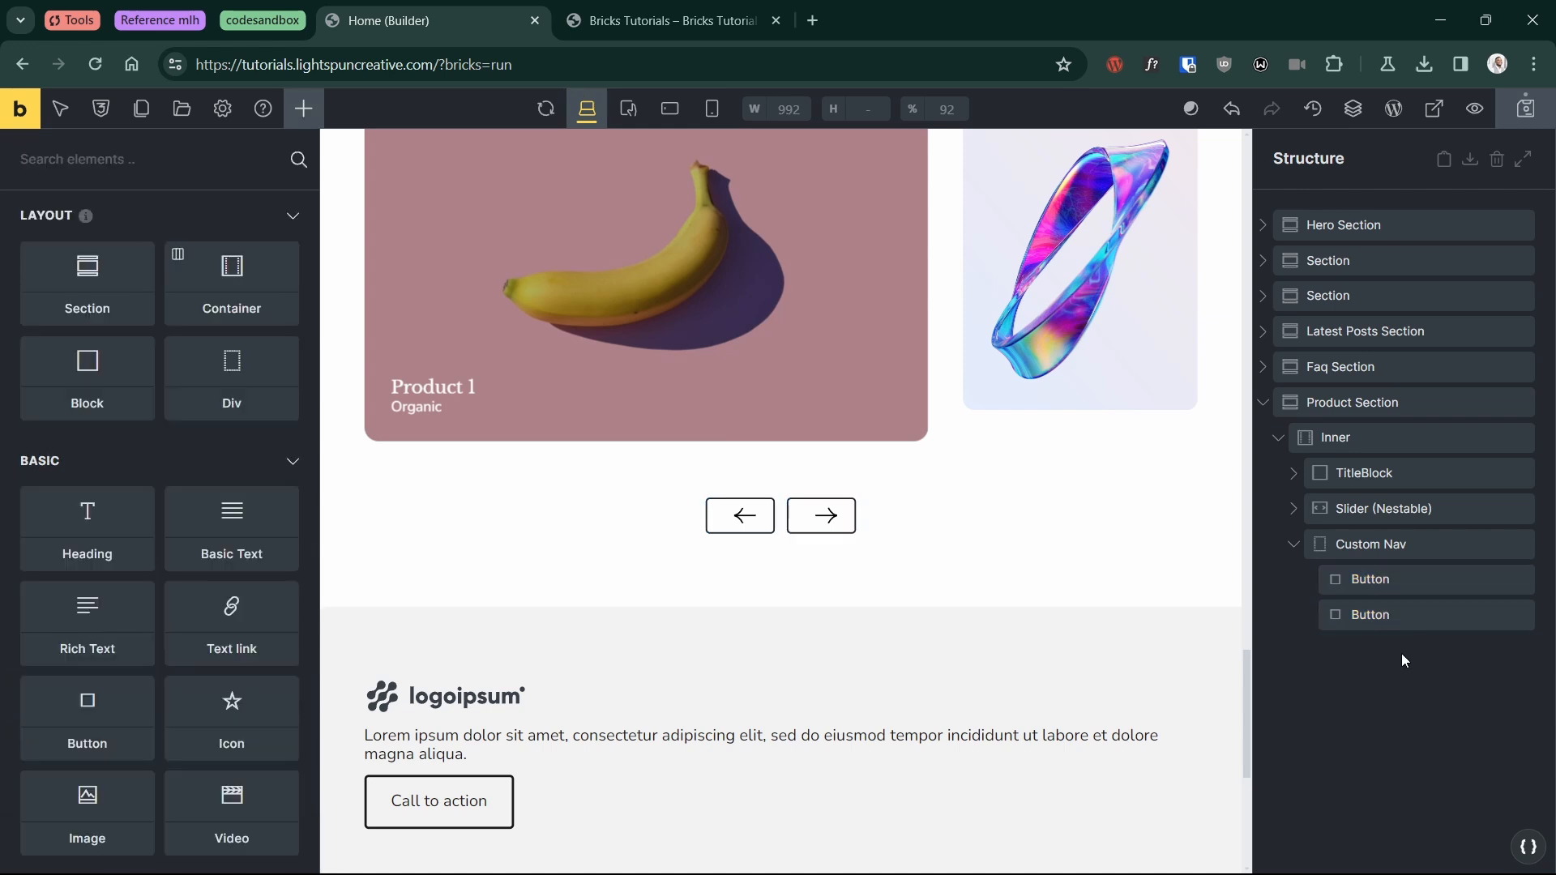
click(1403, 583)
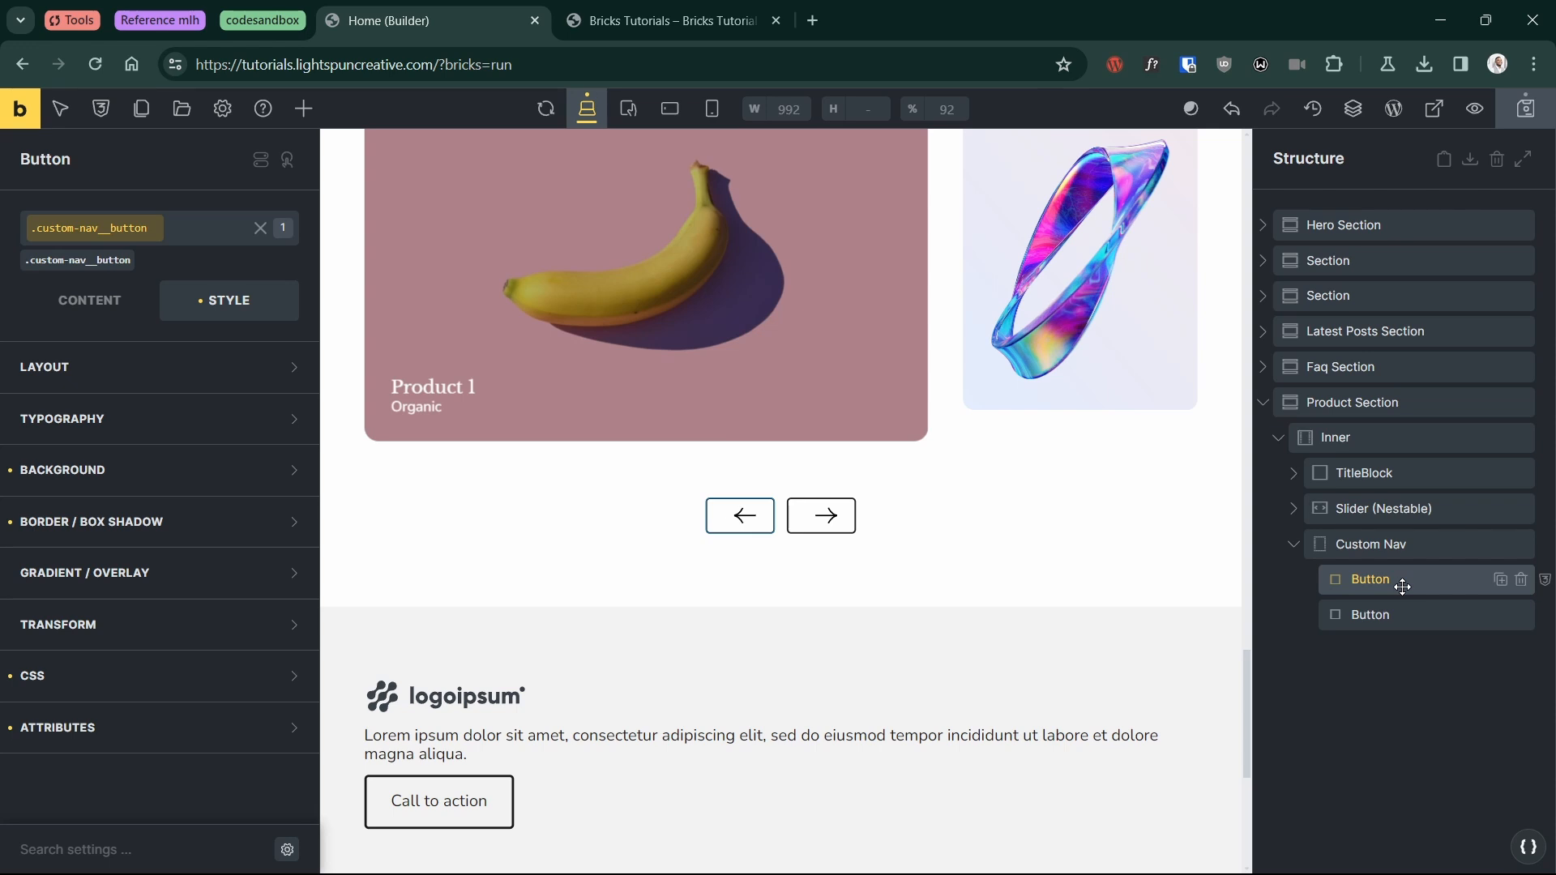
click(191, 686)
scroll(191, 687, down, 1)
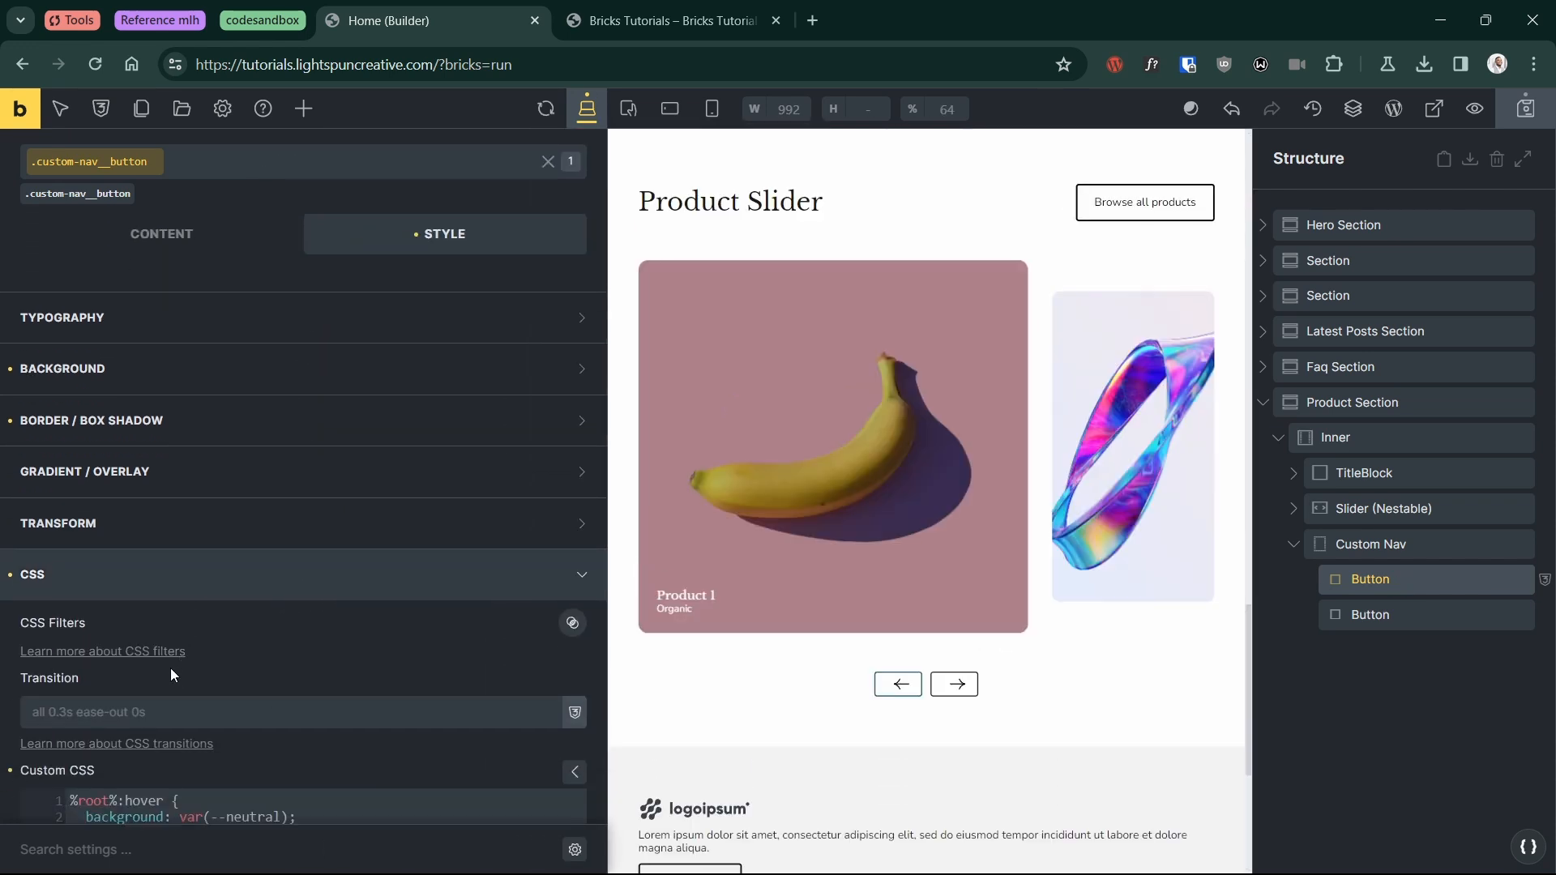
scroll(18, 615, down, 6)
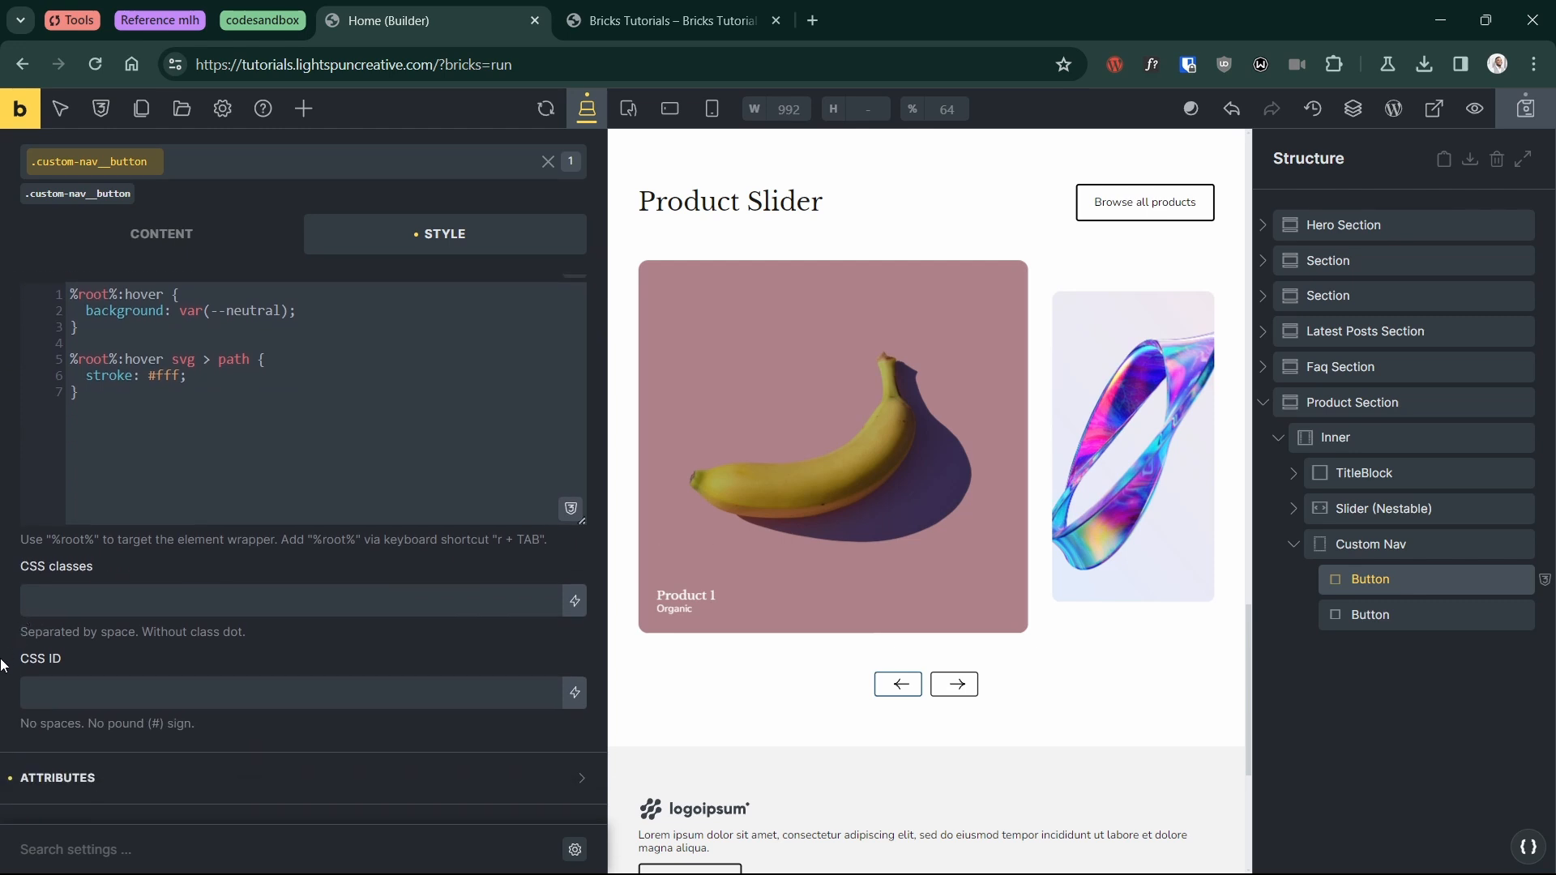
click(74, 599)
text(custom-nav)
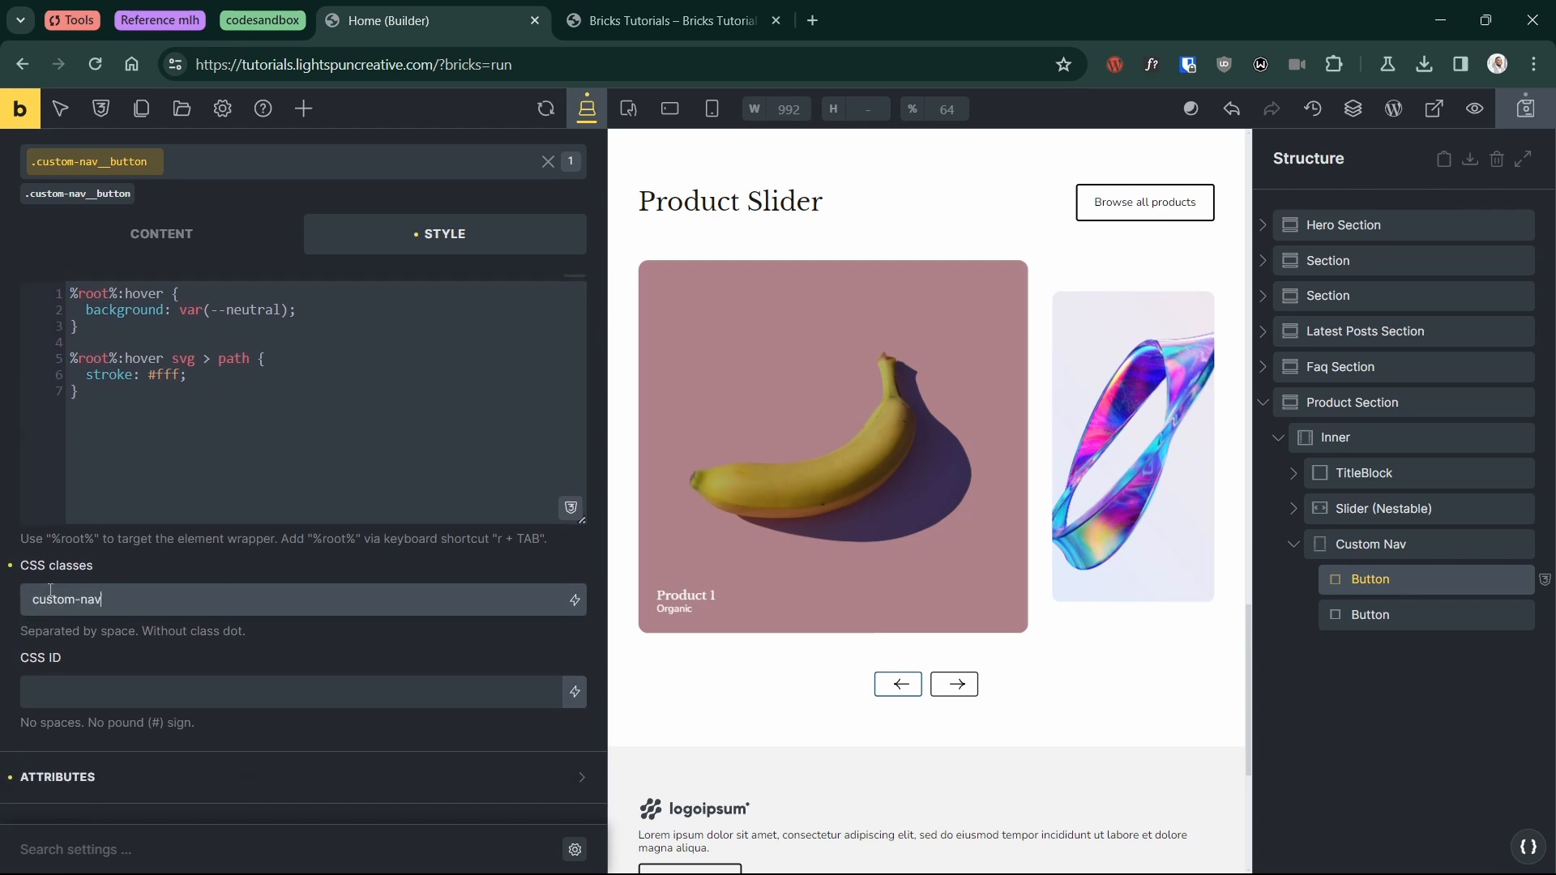
text(__button--prev)
key(Return)
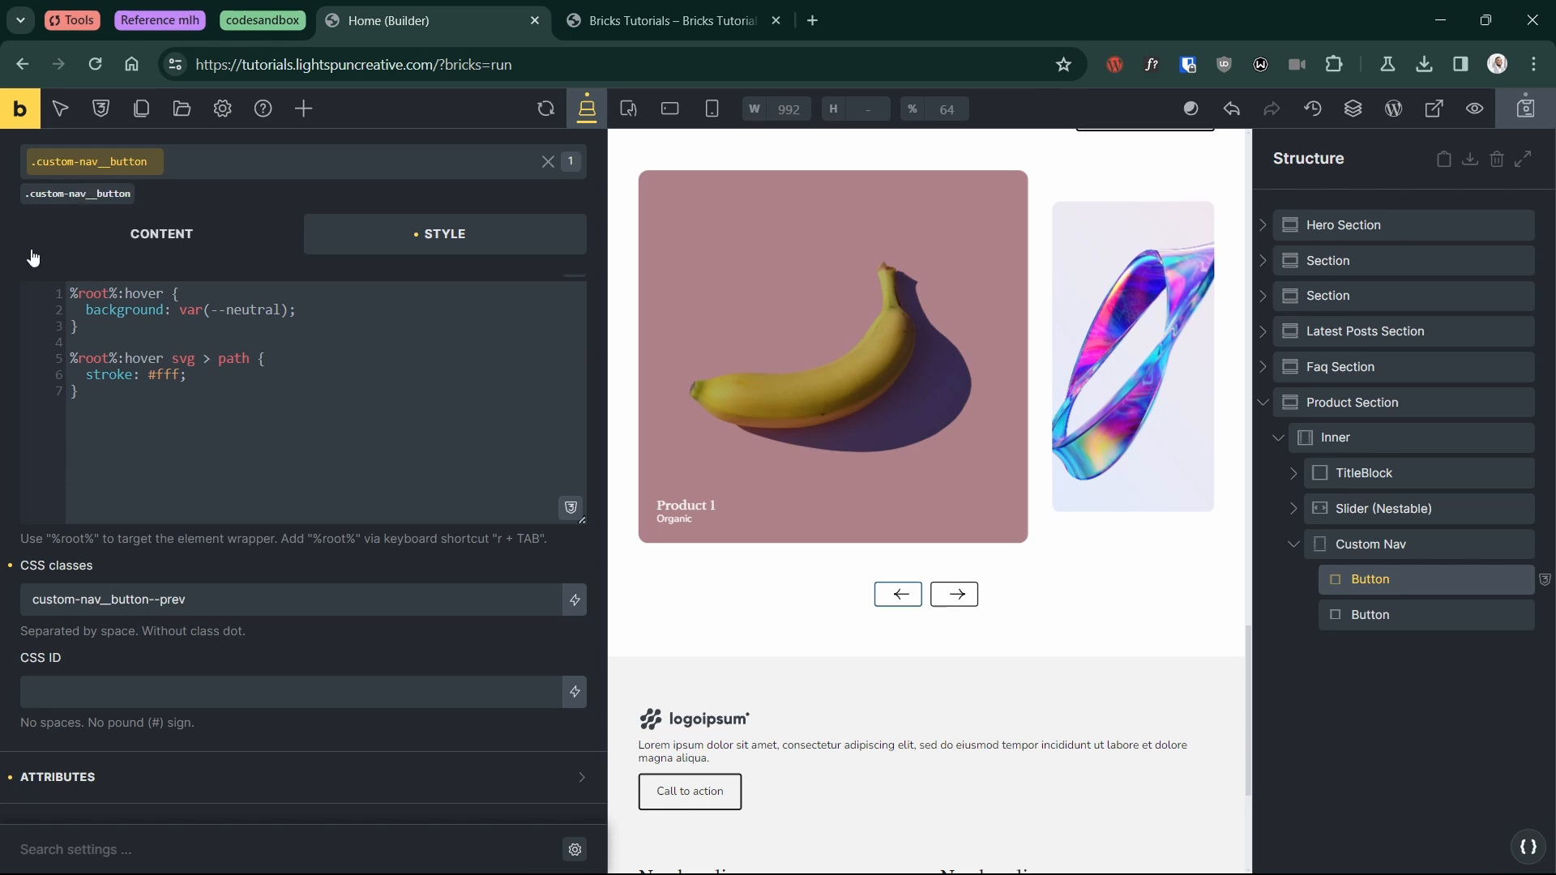
Step: Move the custom-nav__button--prev CSS class from the .custom-nav__button class to the first button's own element-level settings
click(68, 194)
click(44, 296)
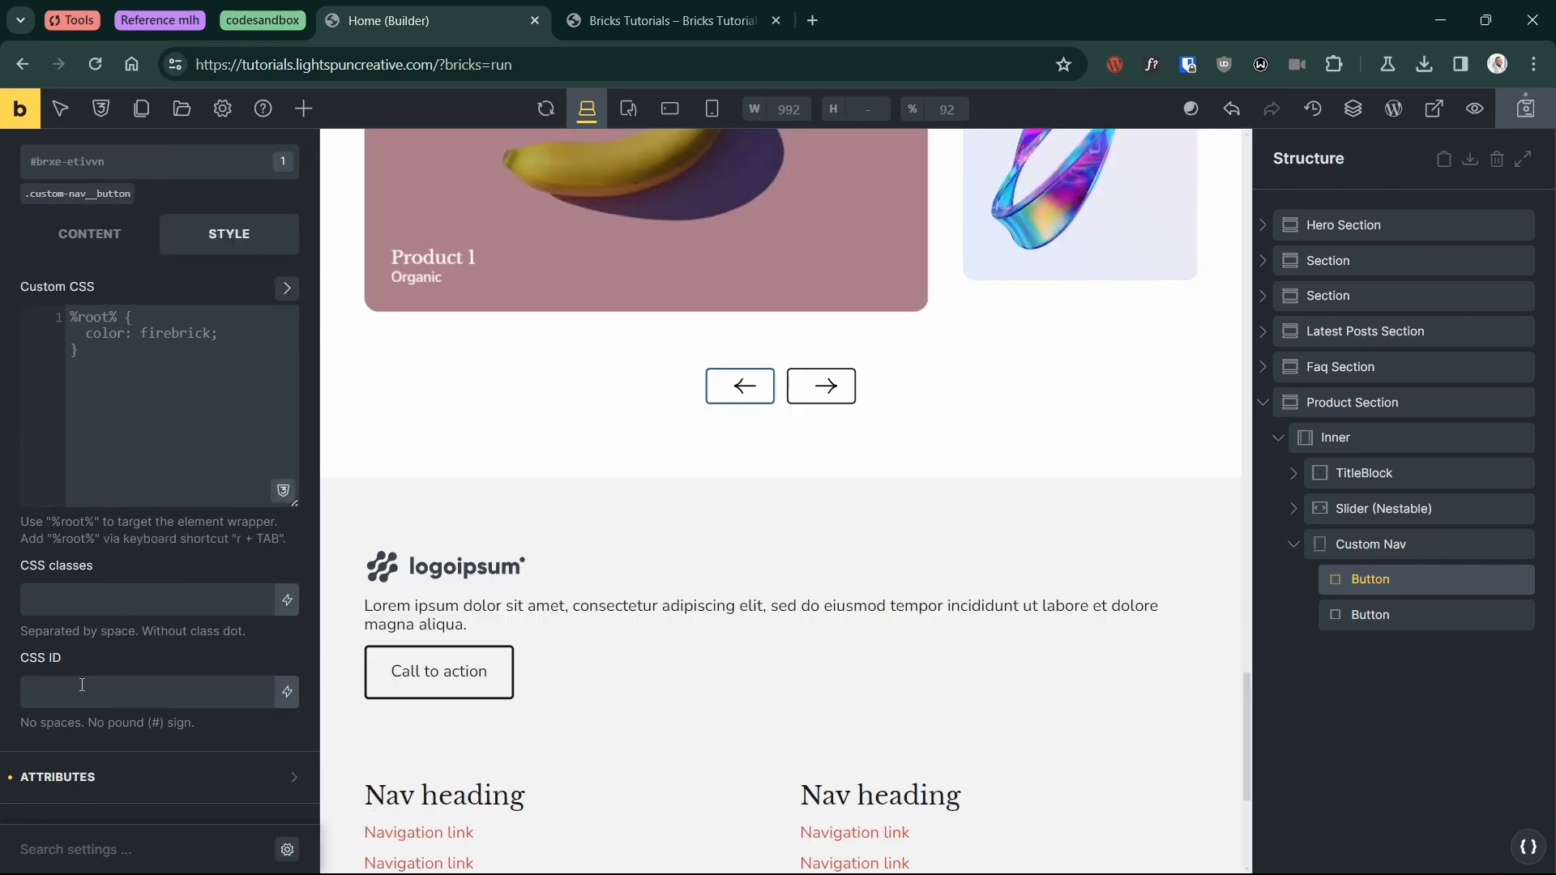
click(59, 195)
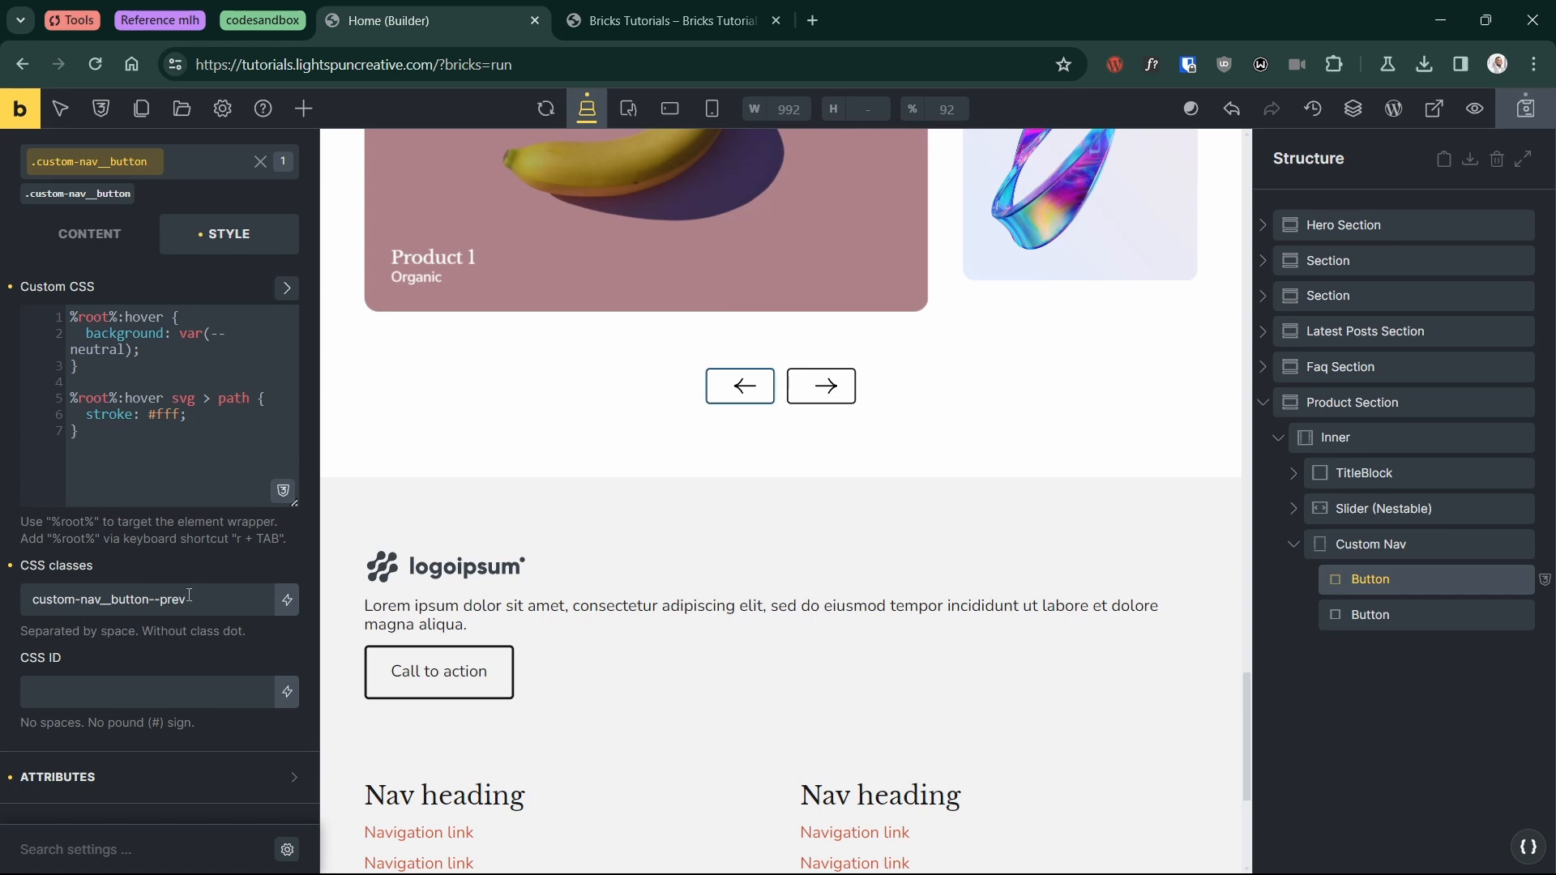
drag(204, 598, 28, 597)
key(ctrl+c)
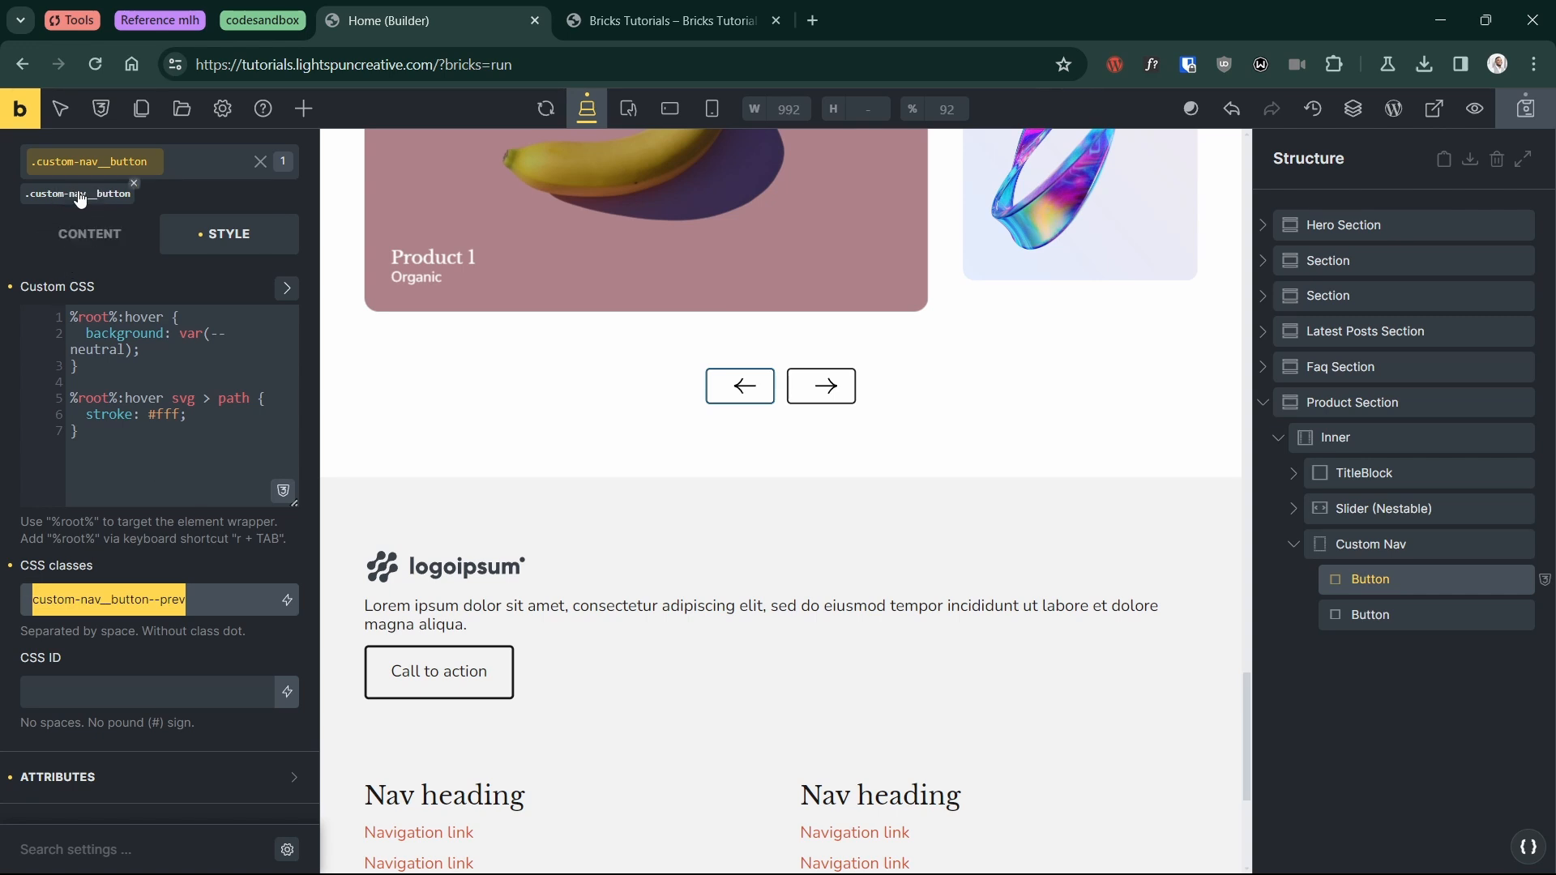
key(BackSpace)
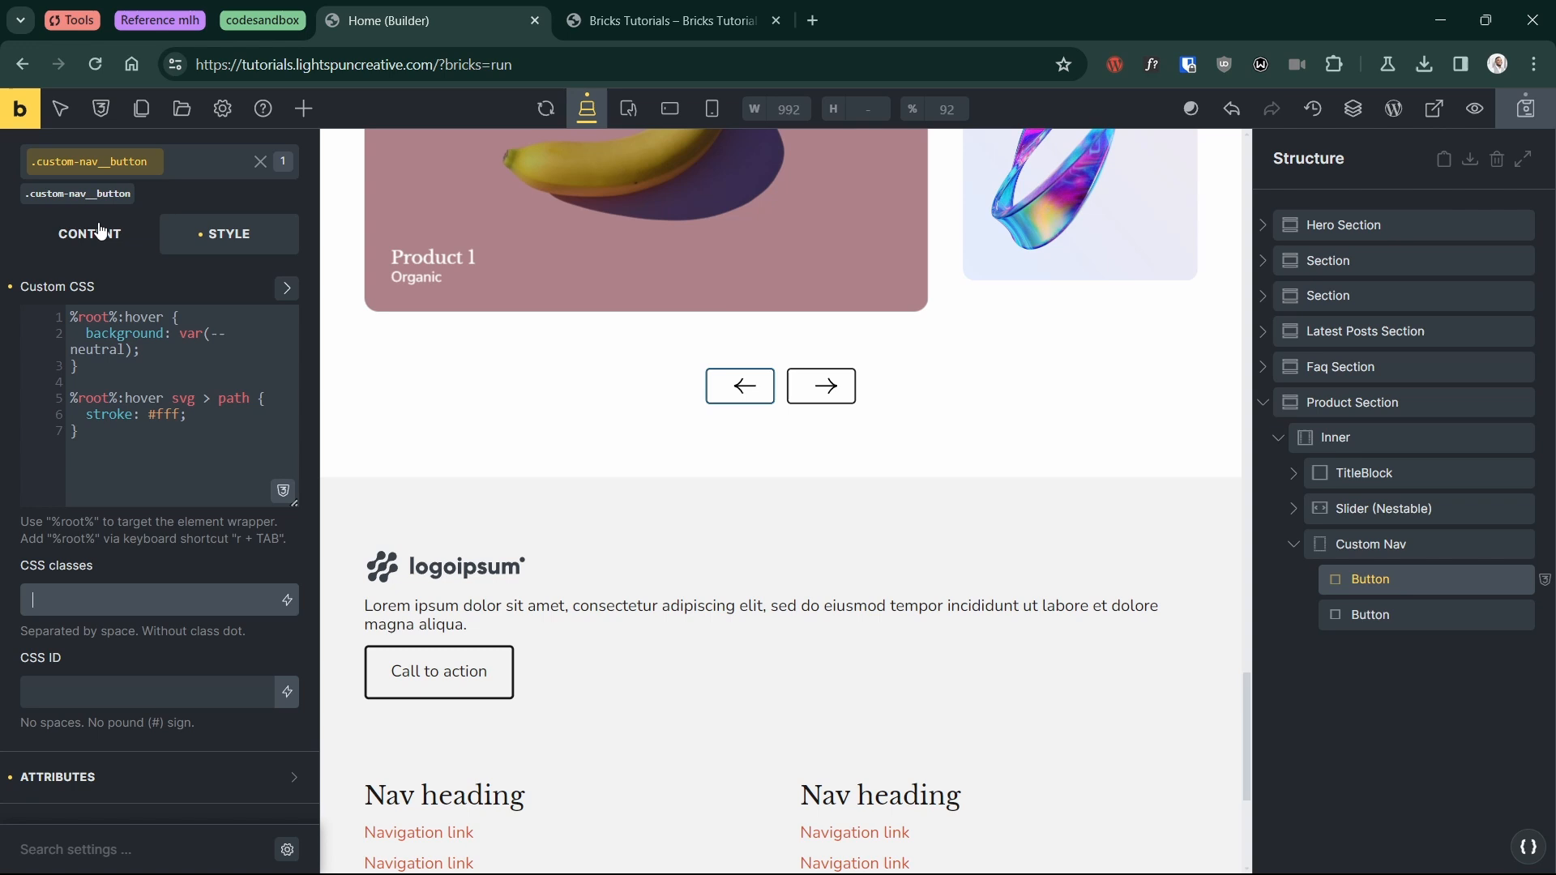
click(55, 198)
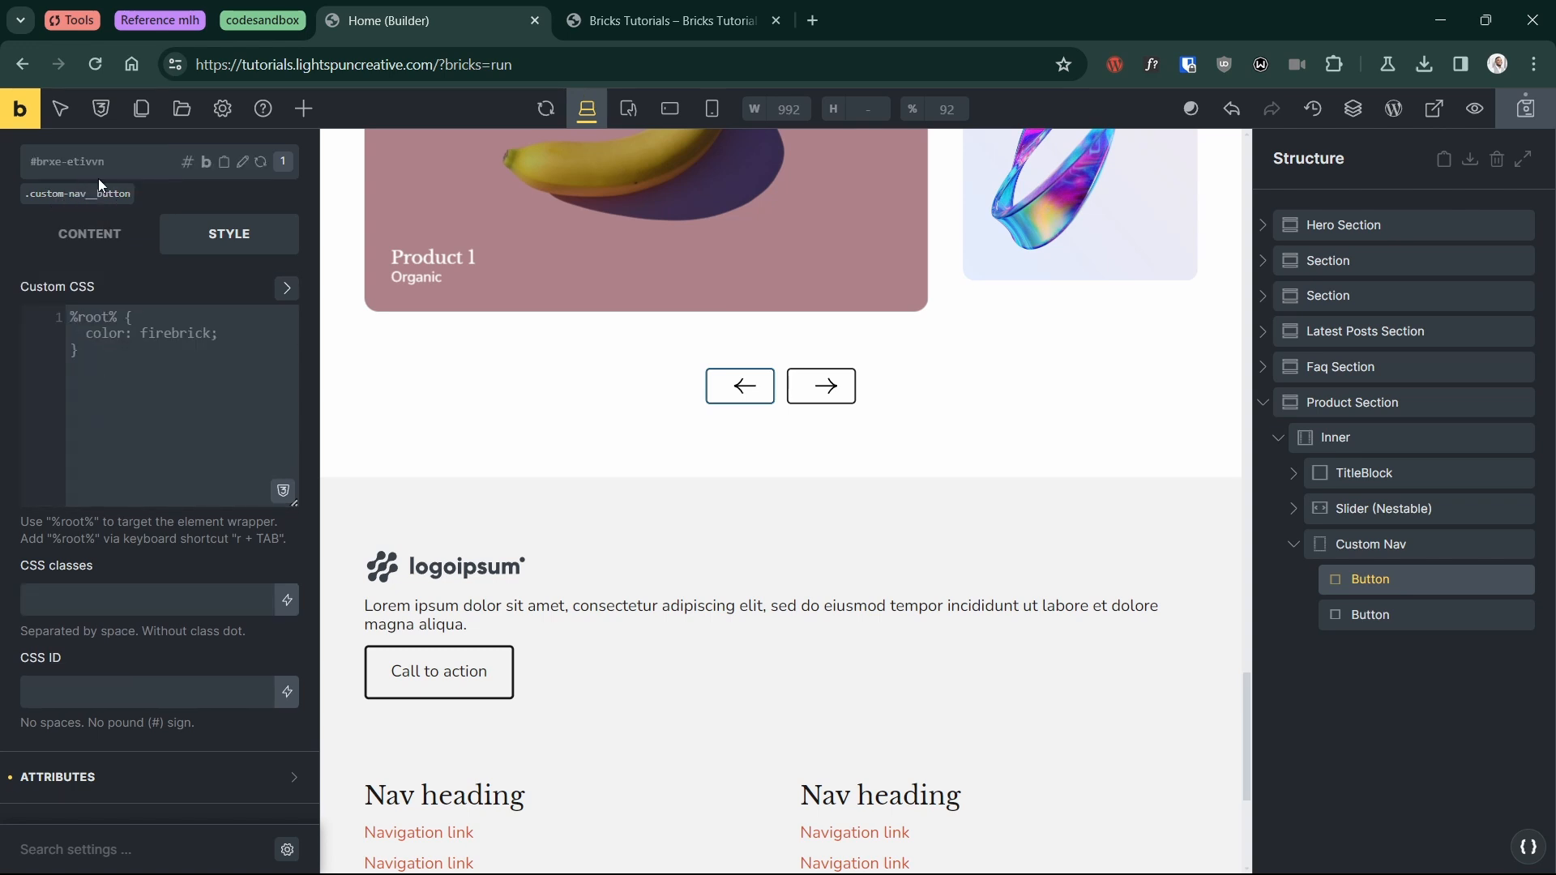
click(98, 589)
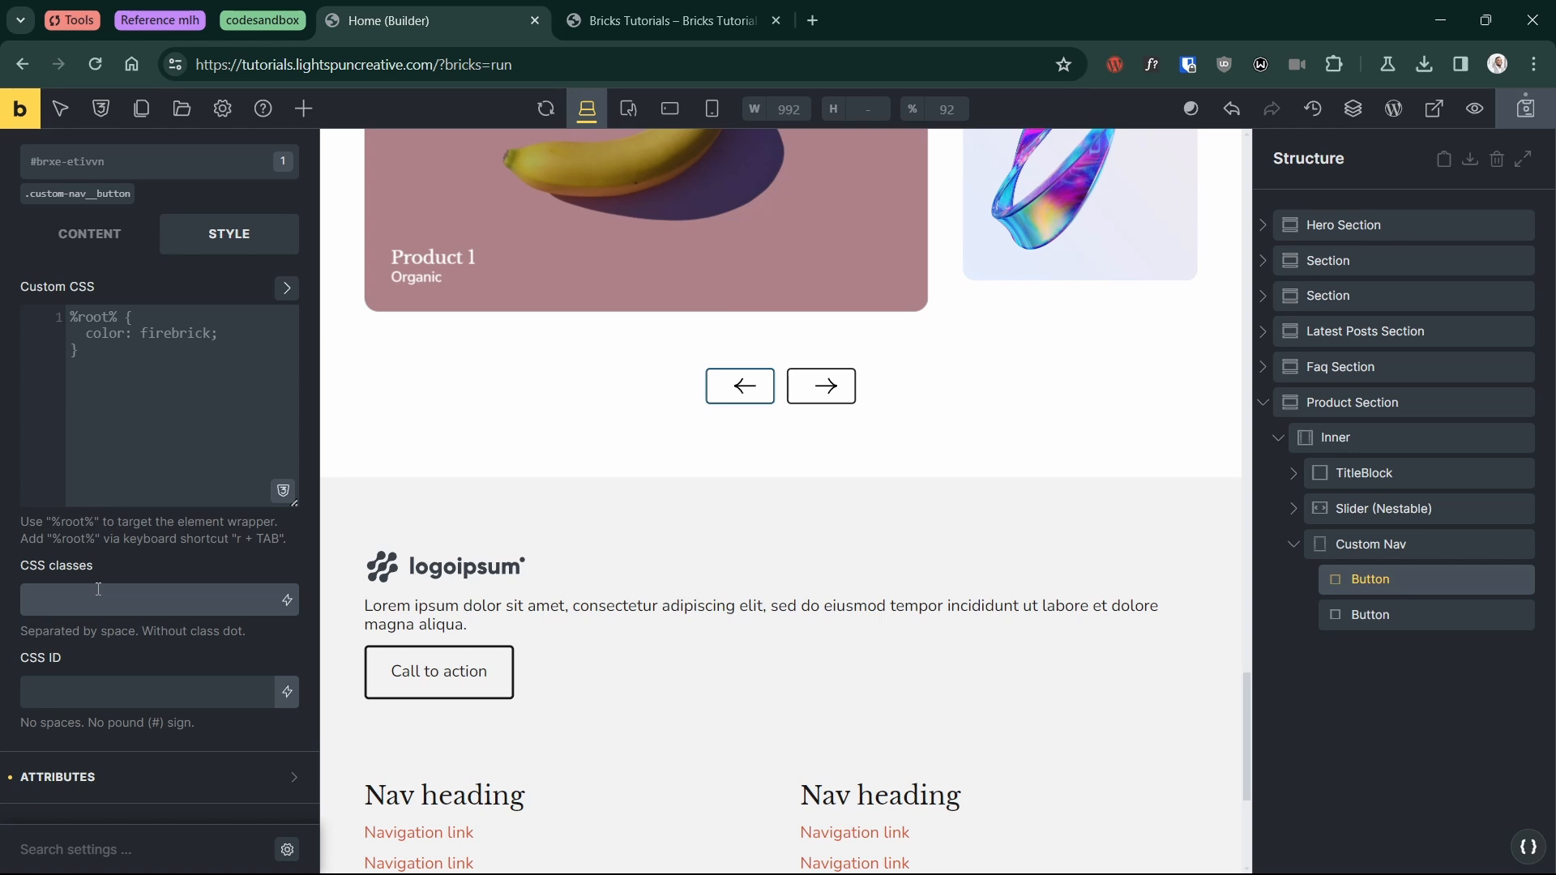
key(ctrl+v)
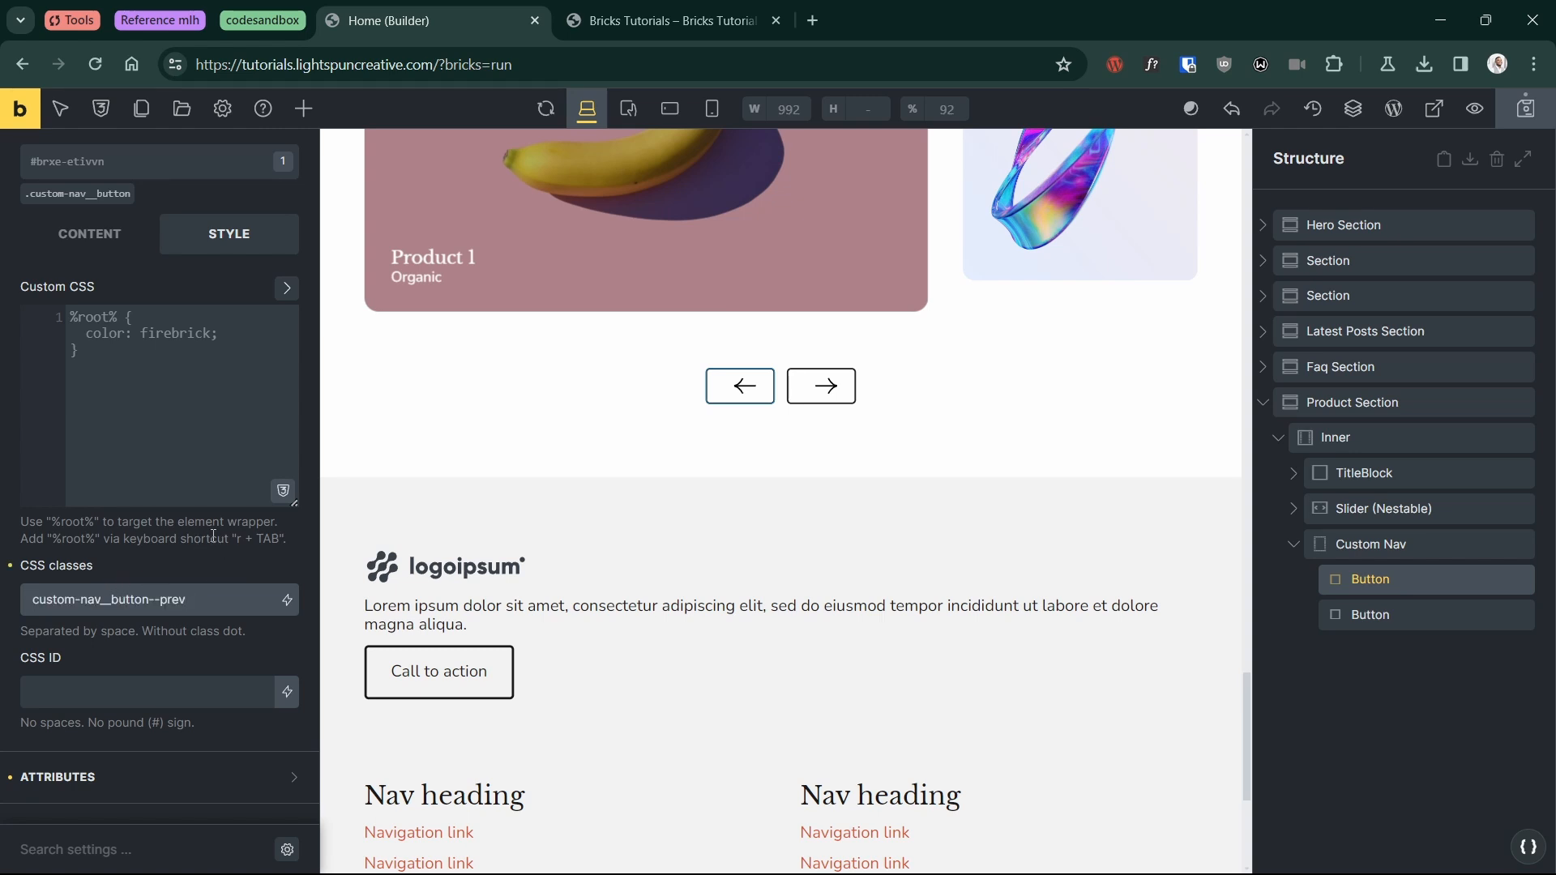
Step: Add the CSS class custom-nav__button--next to the second Custom Nav button at element level and save the page
click(1390, 614)
scroll(85, 649, down, 4)
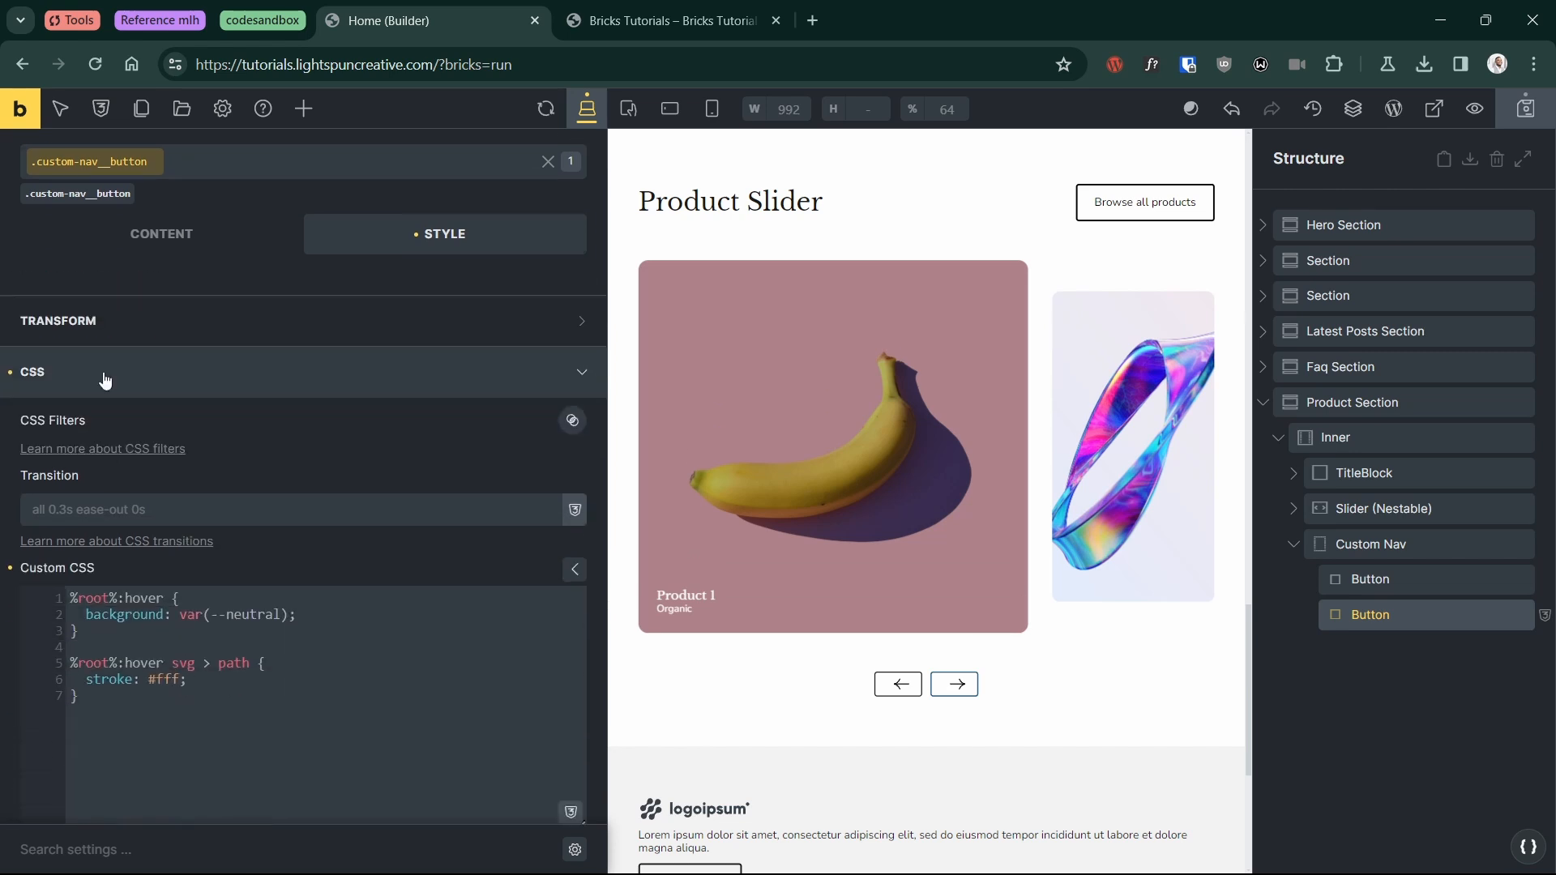
click(60, 209)
scroll(55, 576, down, 1)
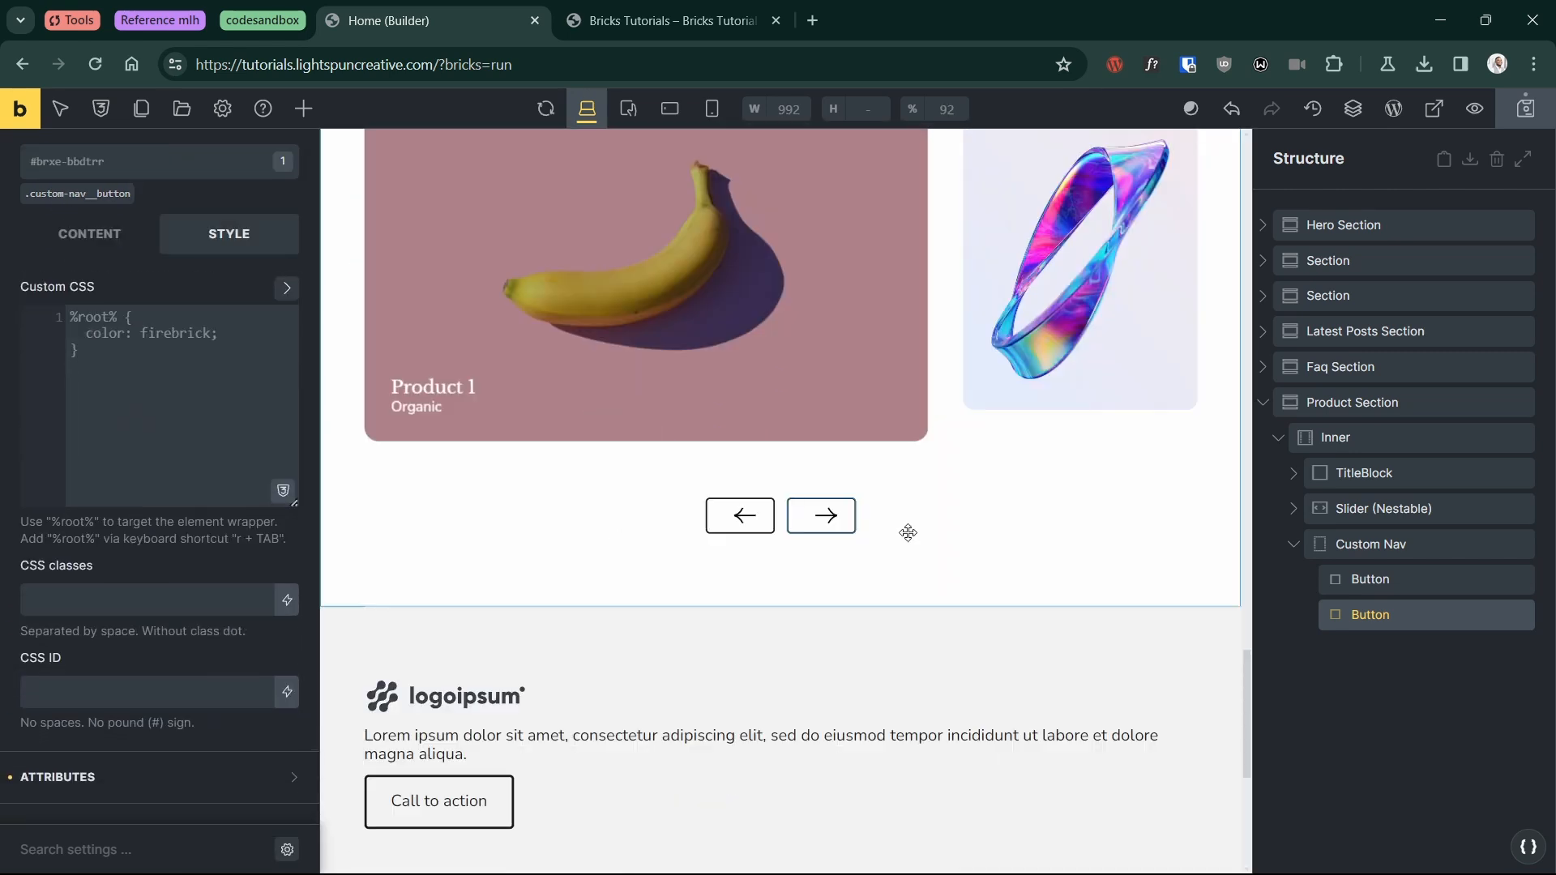
click(78, 611)
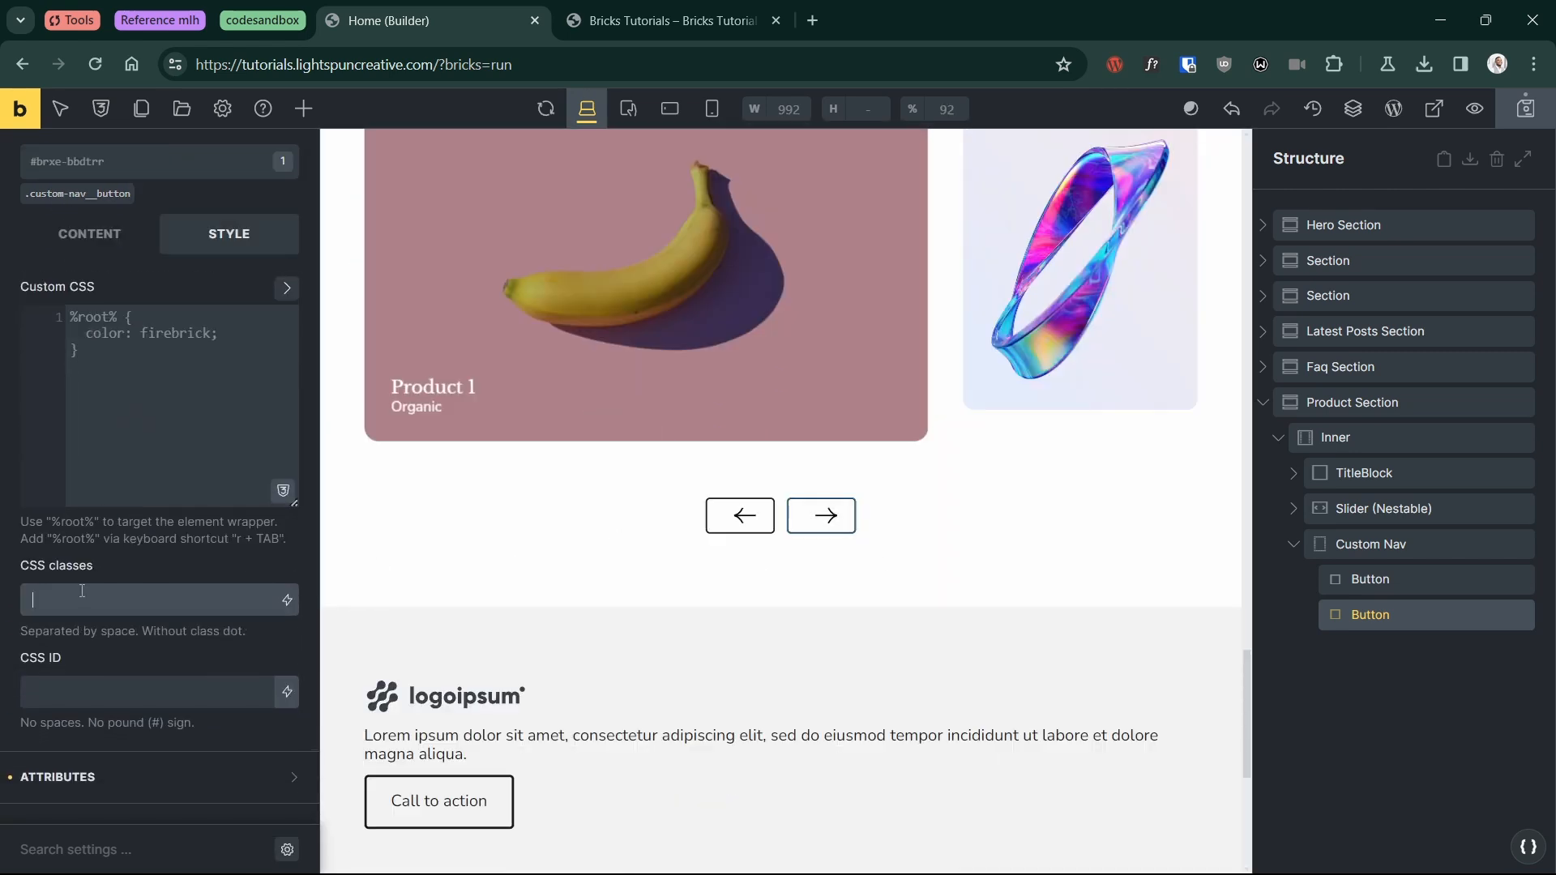
key(ctrl+v)
drag(187, 599, 164, 600)
text(next)
key(ctrl+a)
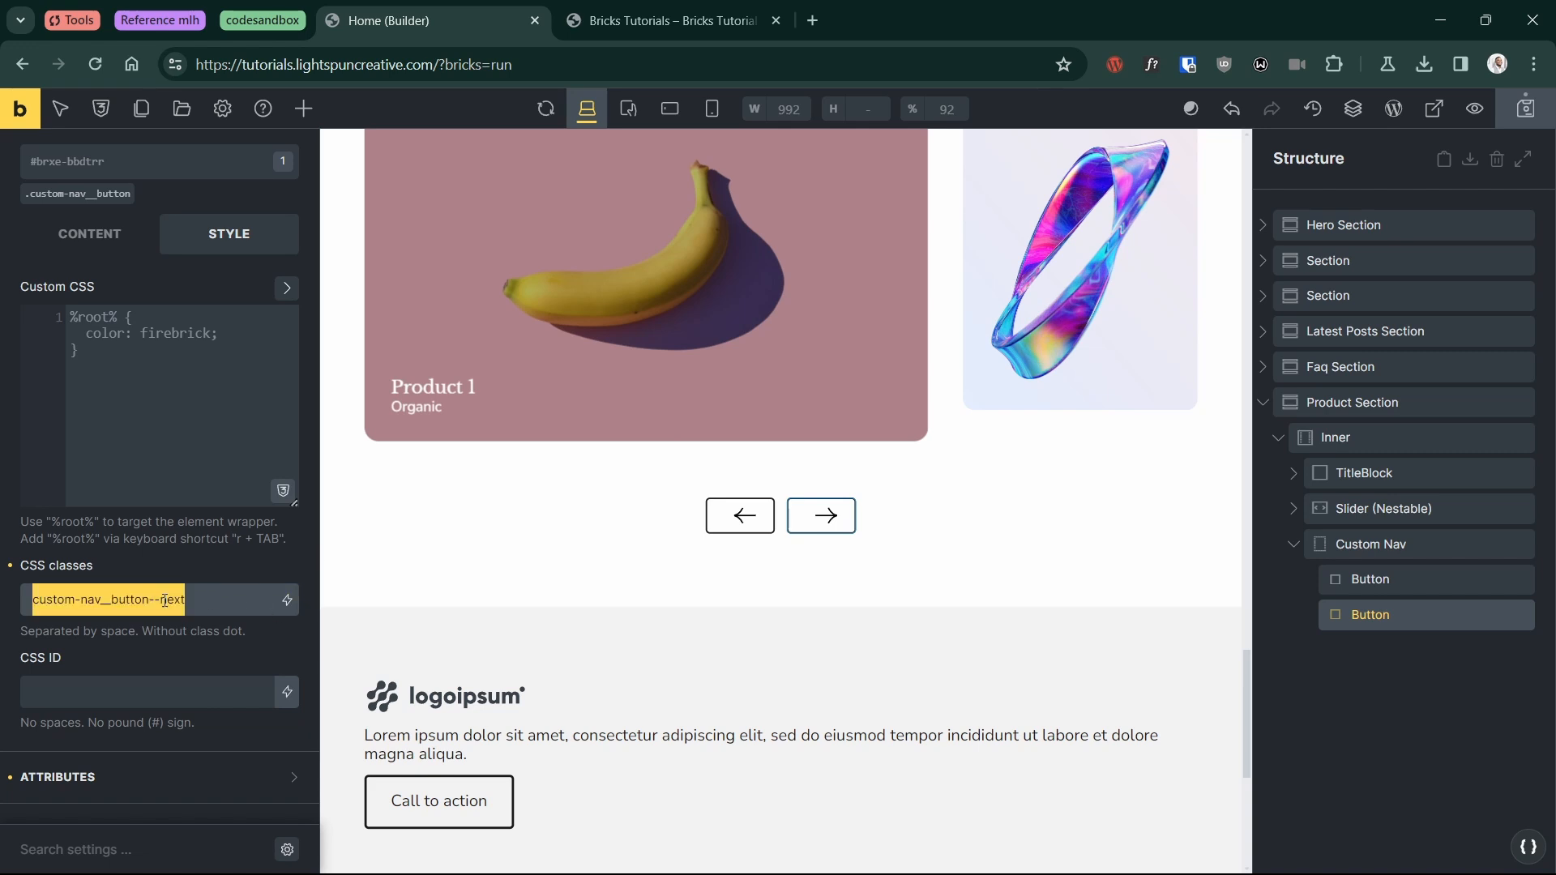
click(1391, 690)
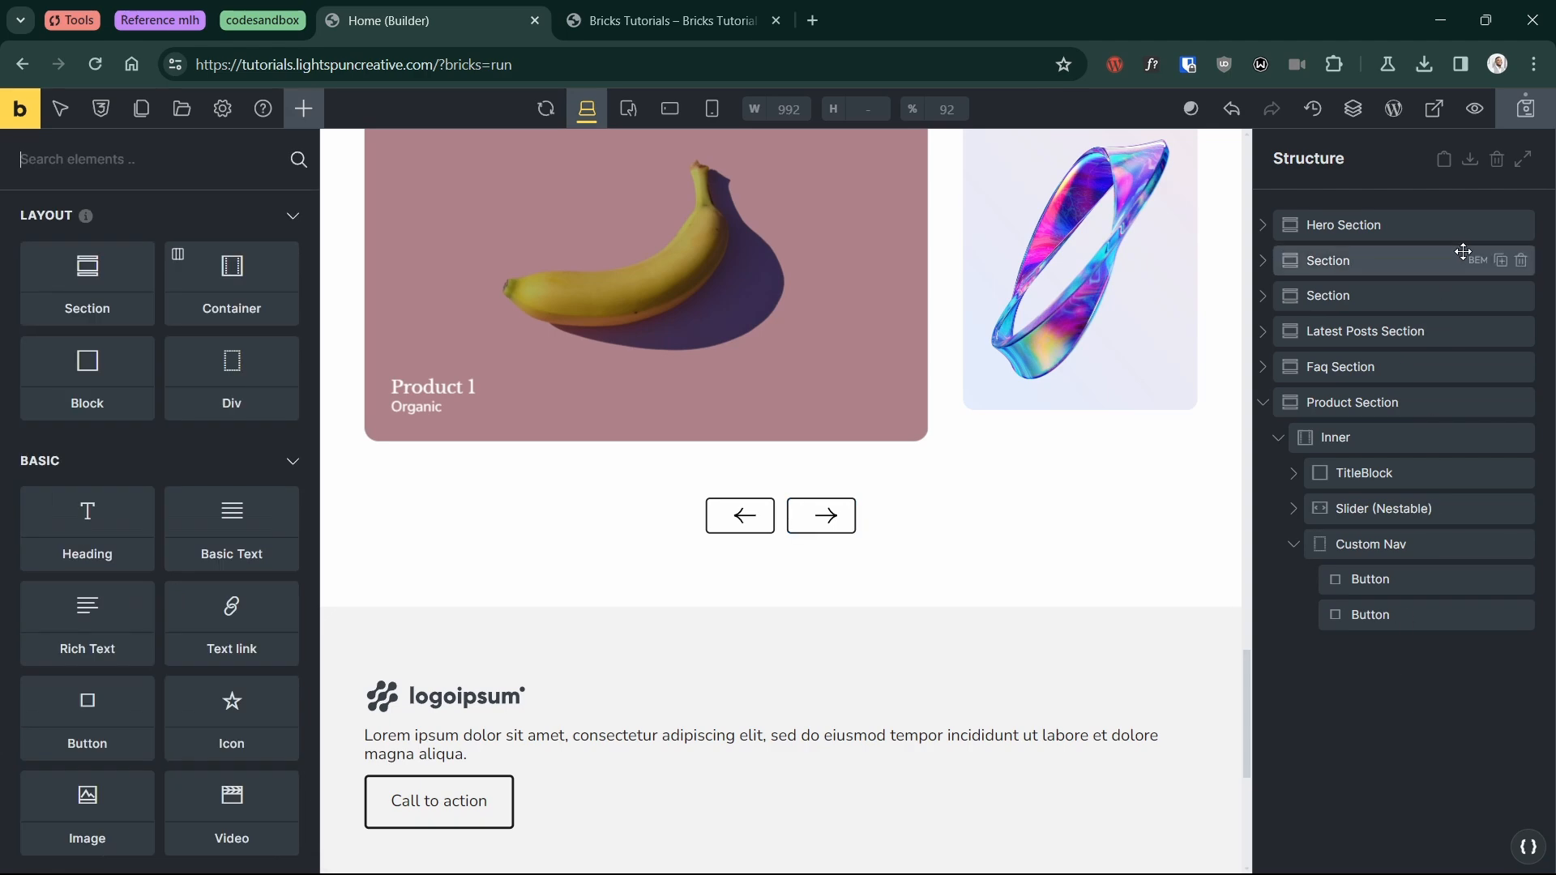
click(1524, 112)
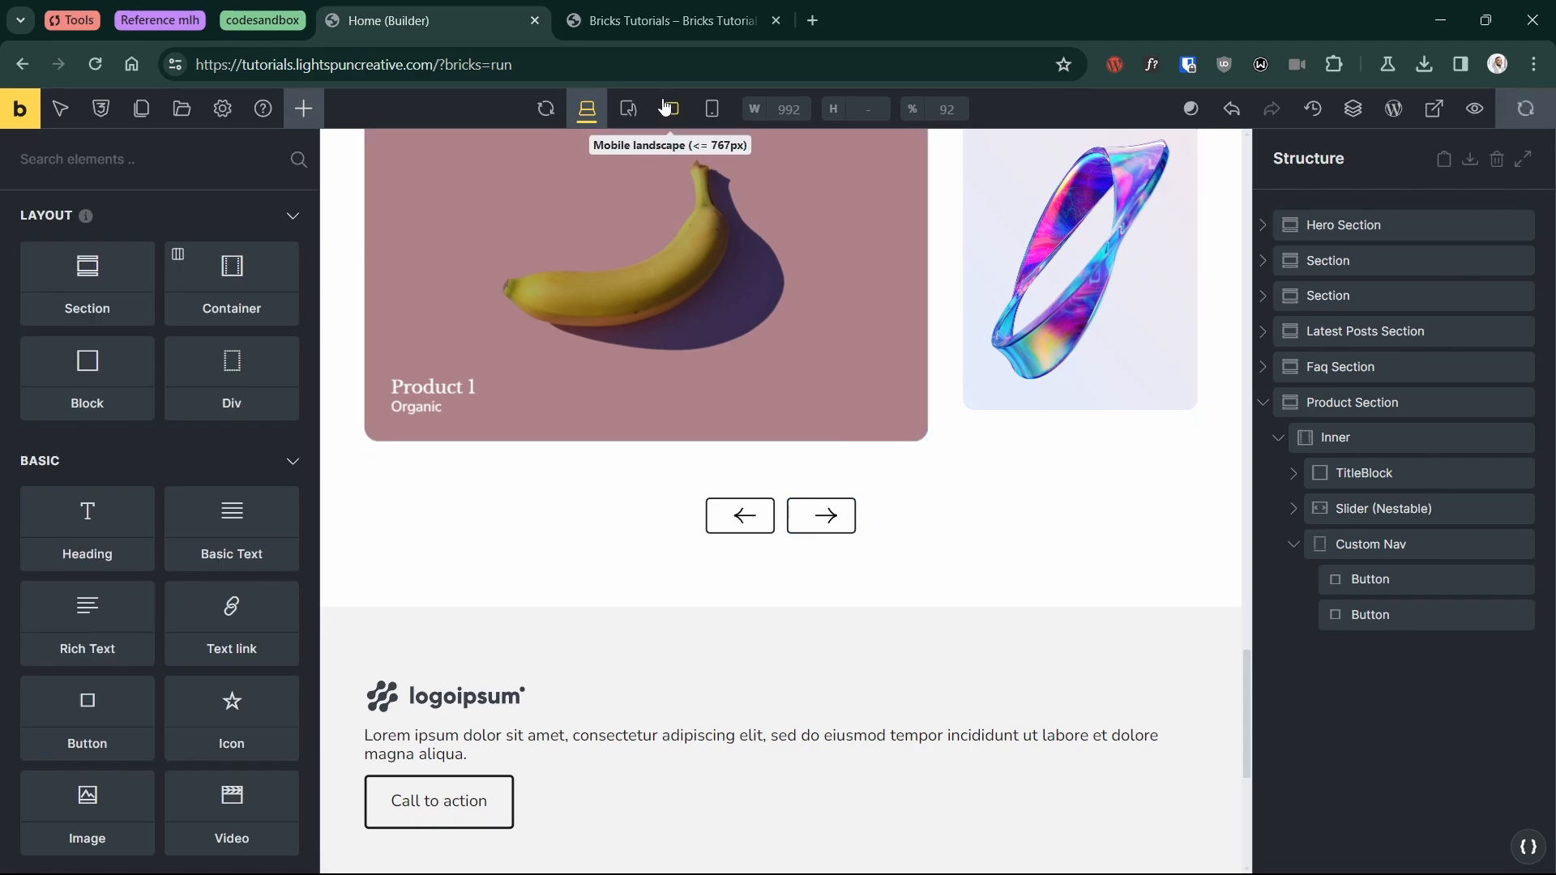
Step: Inspect the previous and next buttons' markup in the page preview for their classes and aria-labels
click(667, 25)
right_click(729, 790)
click(878, 770)
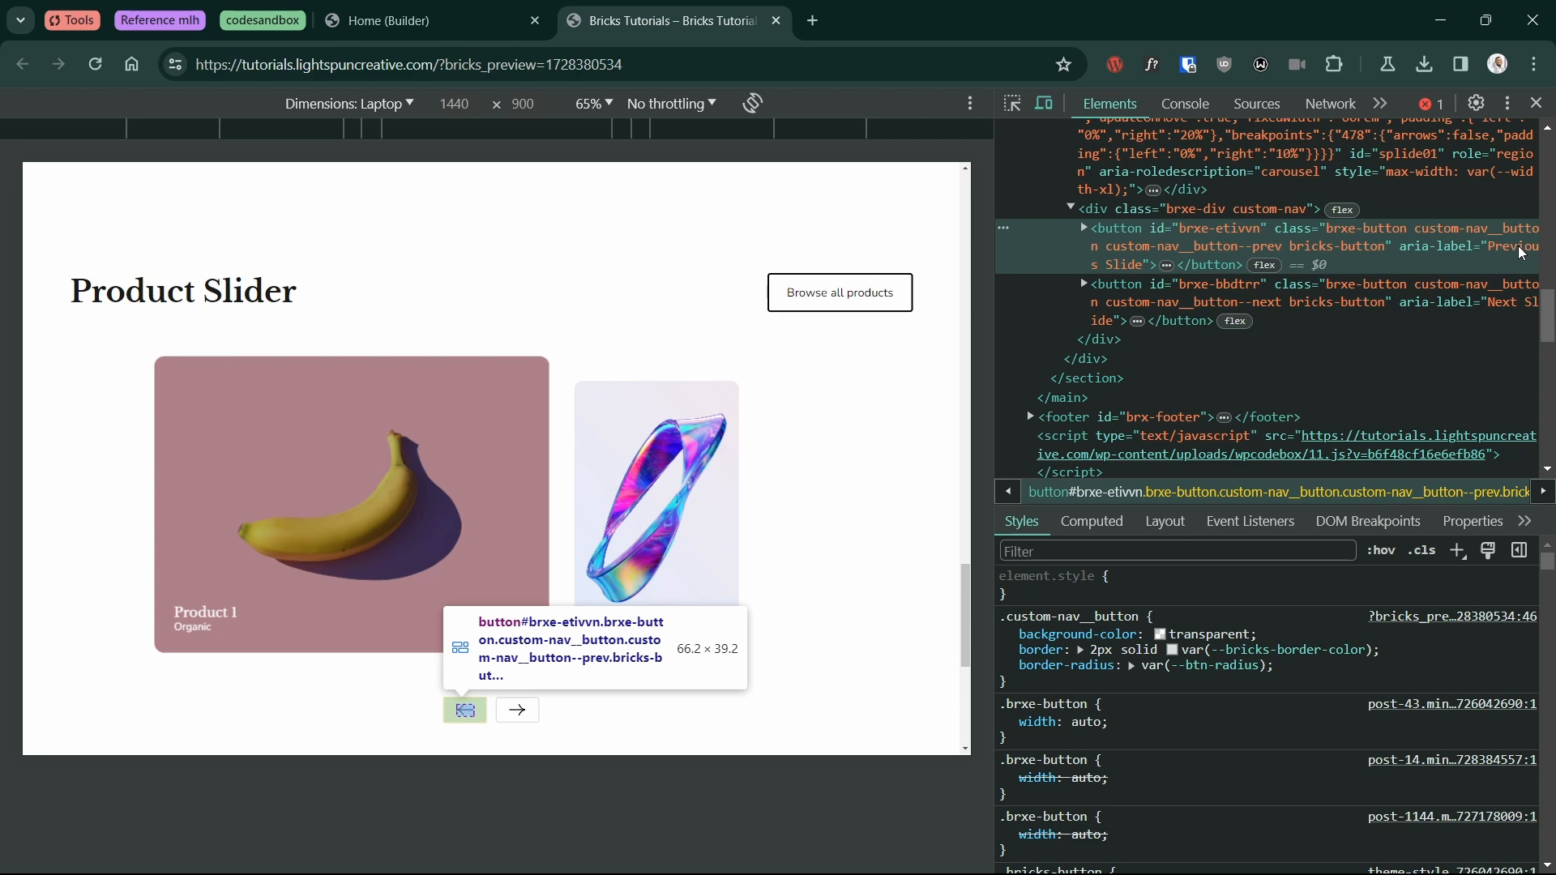
click(1123, 302)
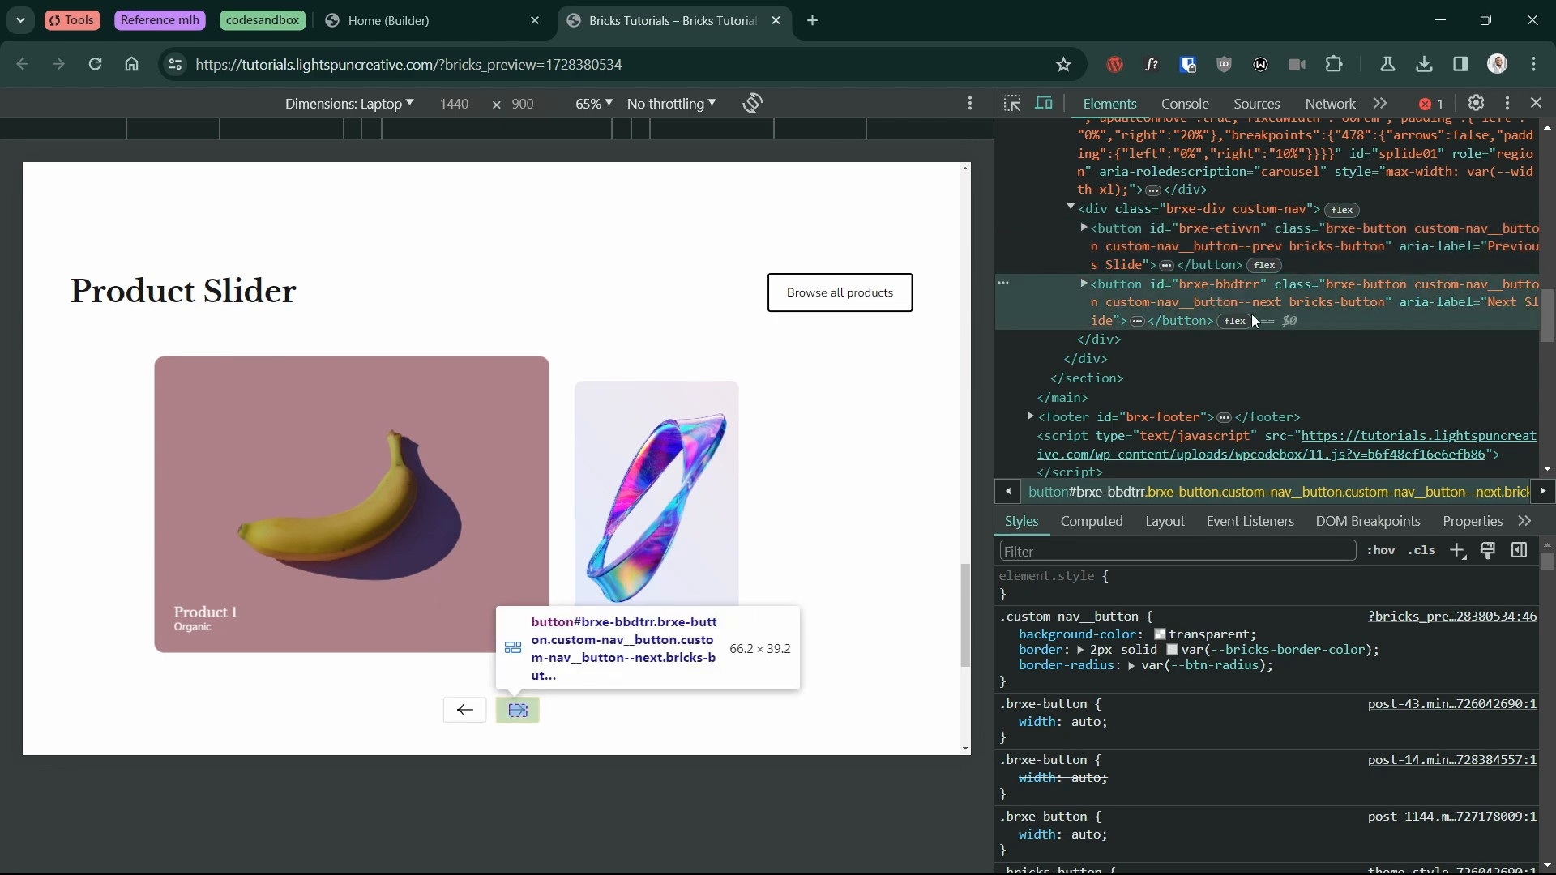
Step: Back in the builder, set the .custom-nav__button class's border color to black and save the page
click(428, 20)
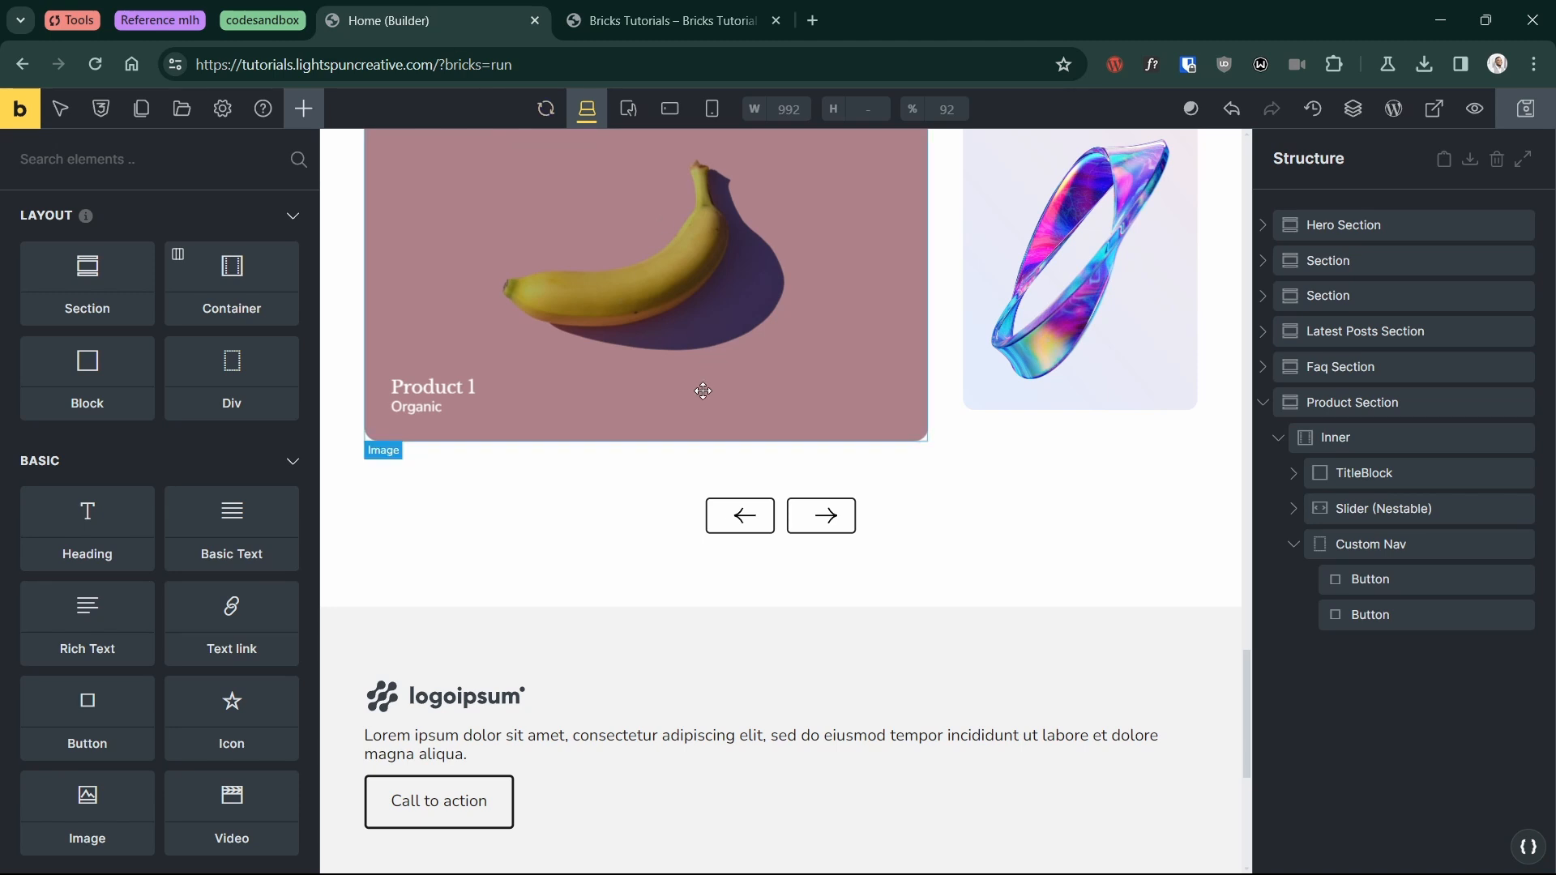
click(725, 509)
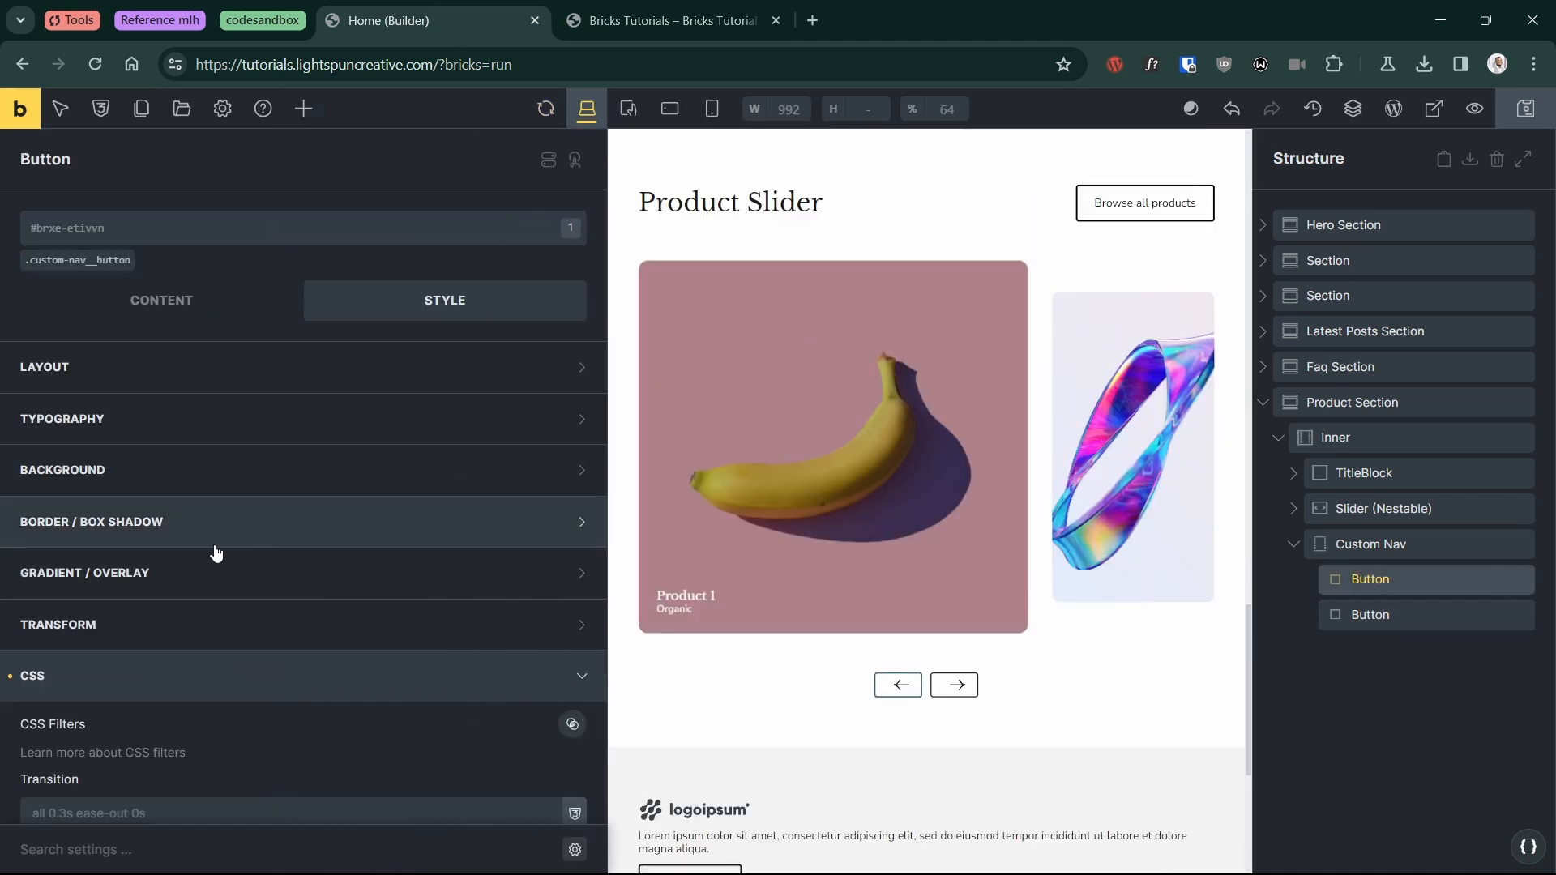
click(76, 261)
click(104, 521)
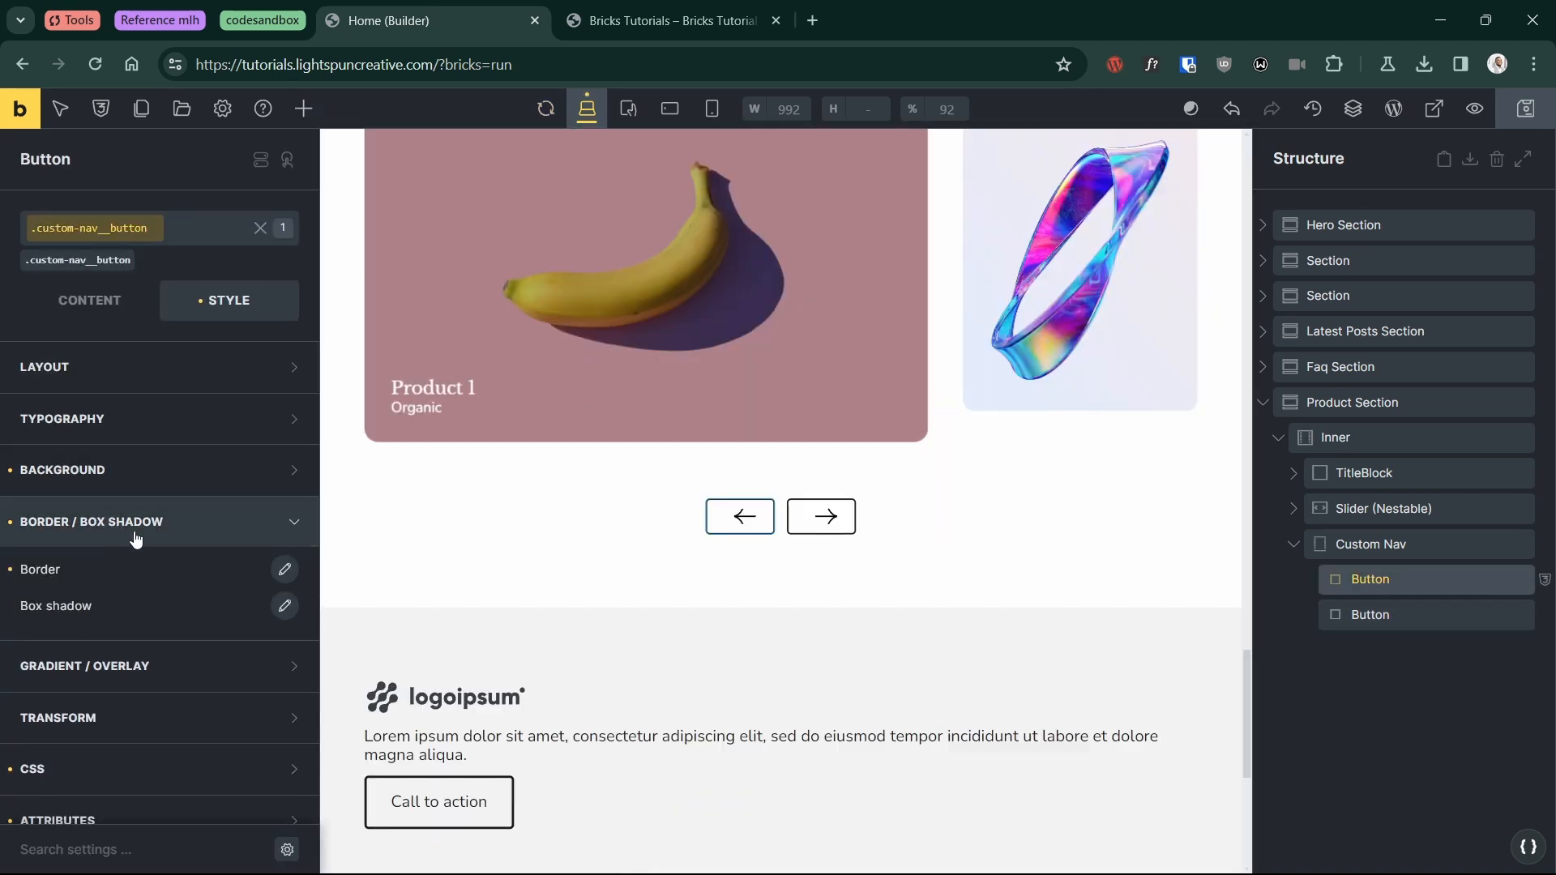
scroll(277, 506, down, 1)
click(284, 524)
scroll(192, 571, down, 2)
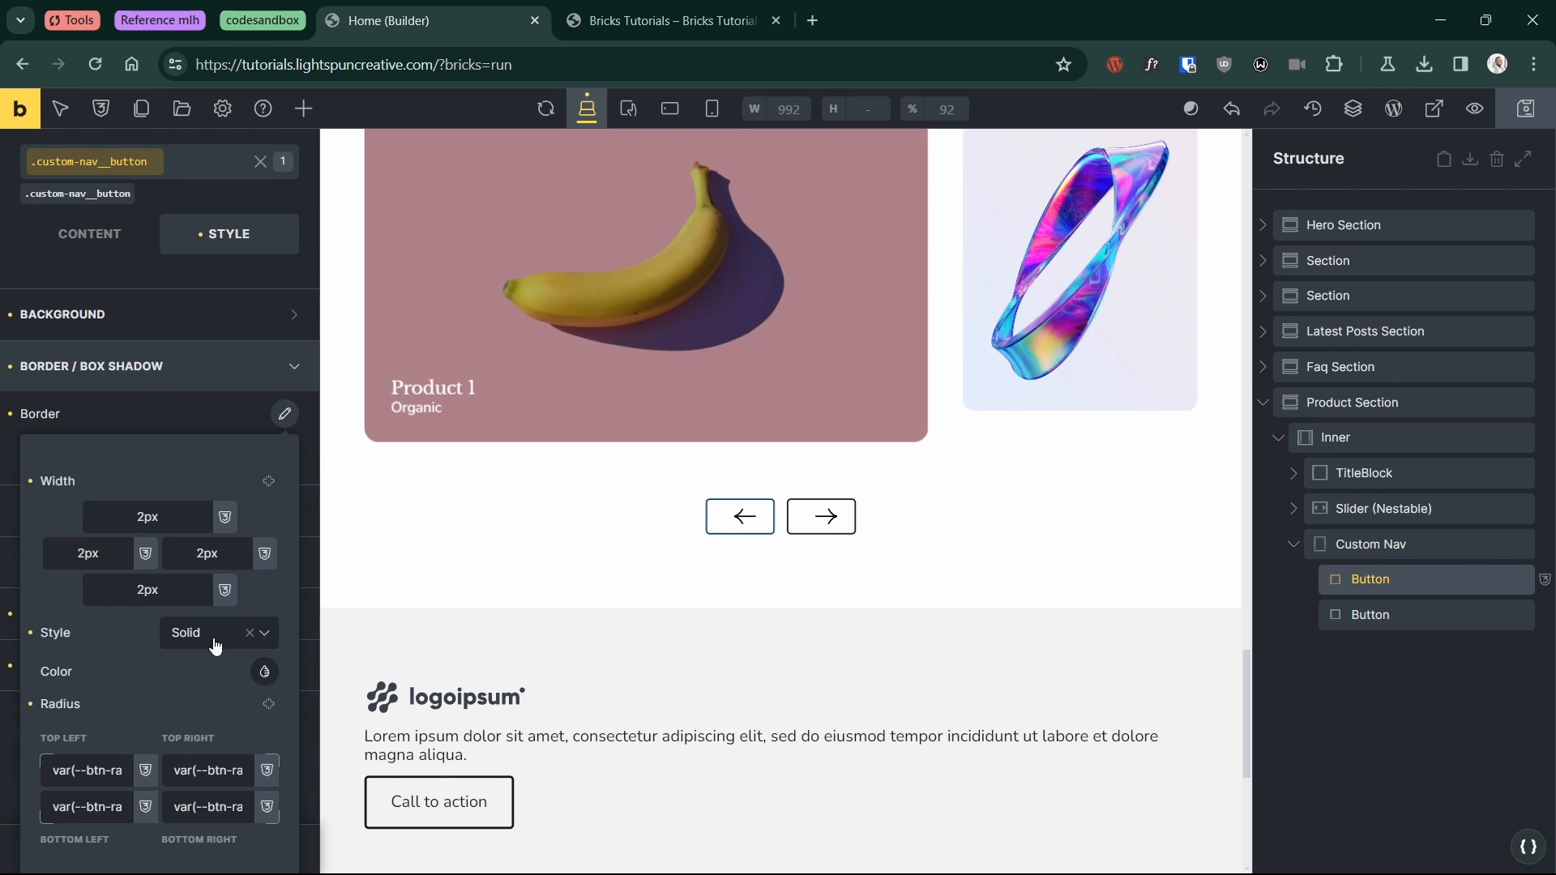
right_click(264, 671)
scroll(204, 525, down, 4)
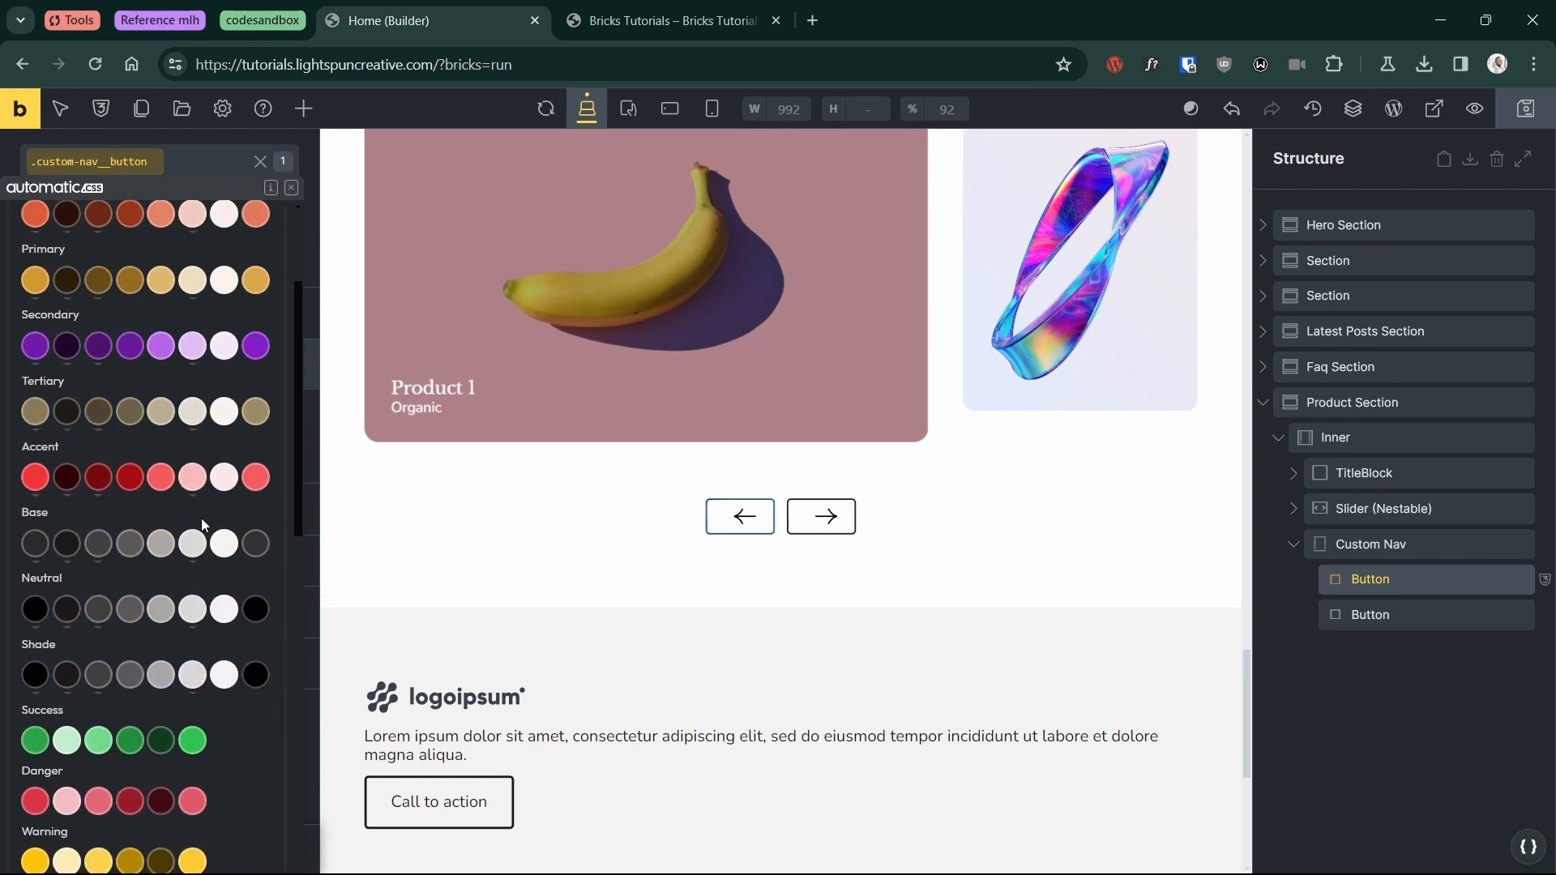
click(35, 502)
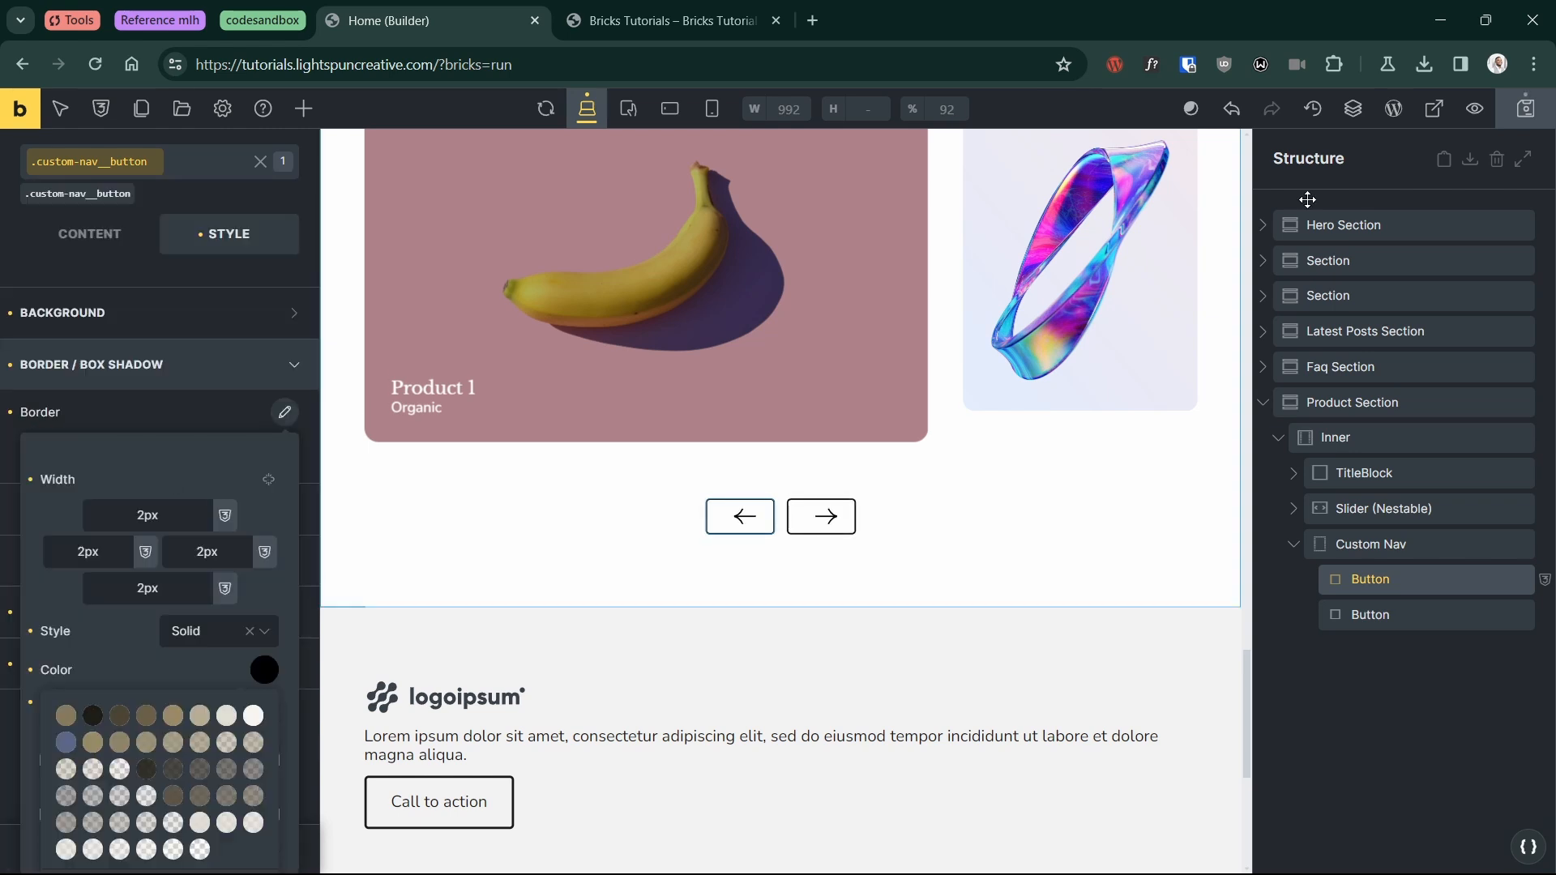
click(1525, 119)
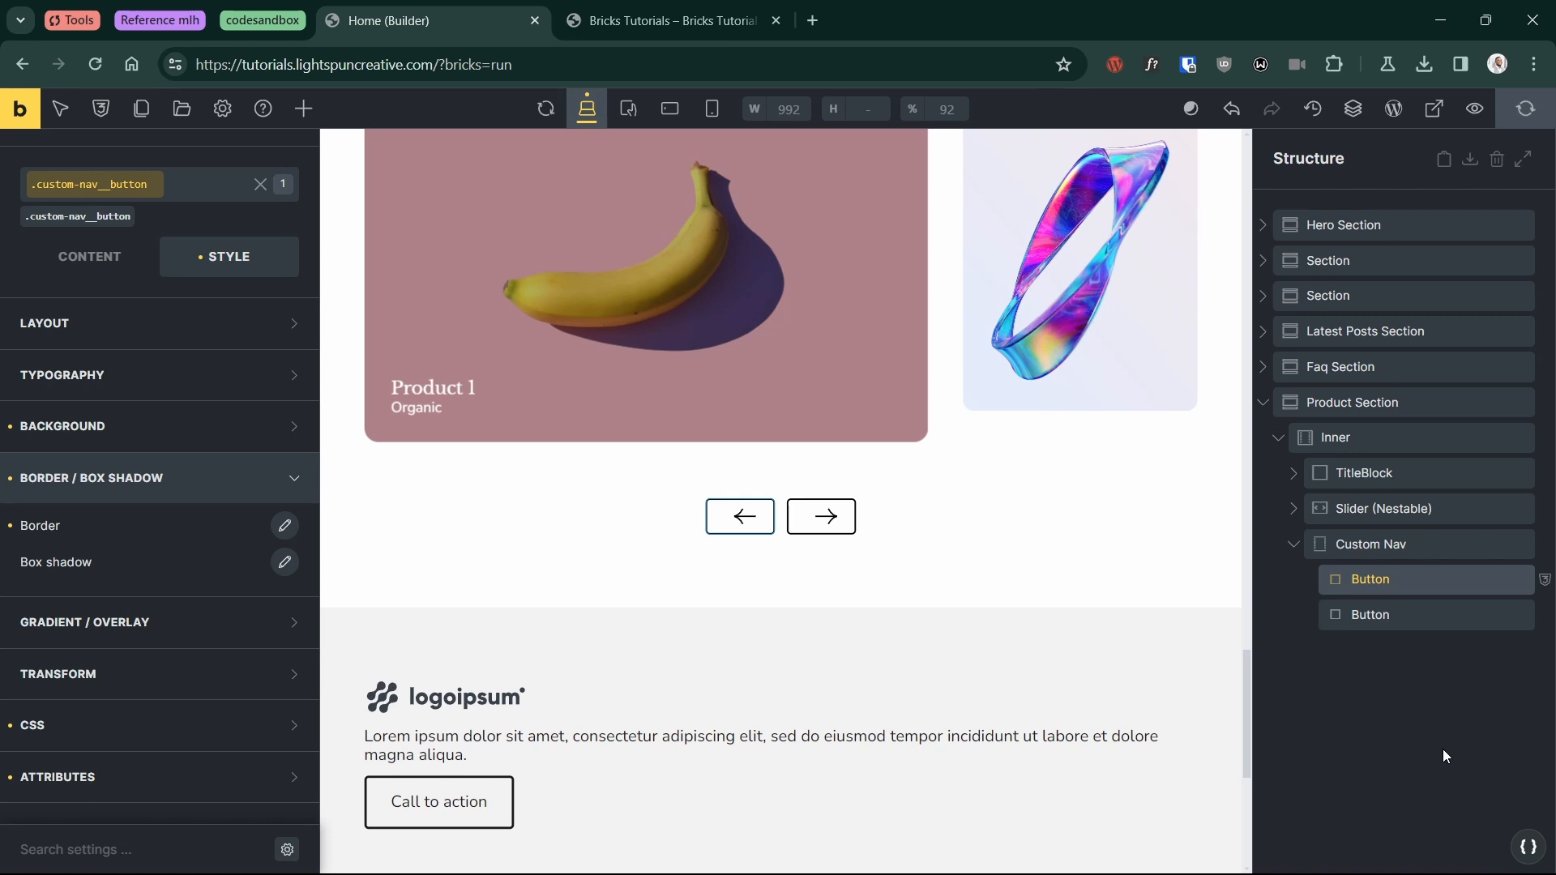
Step: Add a Code element below the second button inside Custom Nav and clear its sample PHP & HTML code
click(1433, 785)
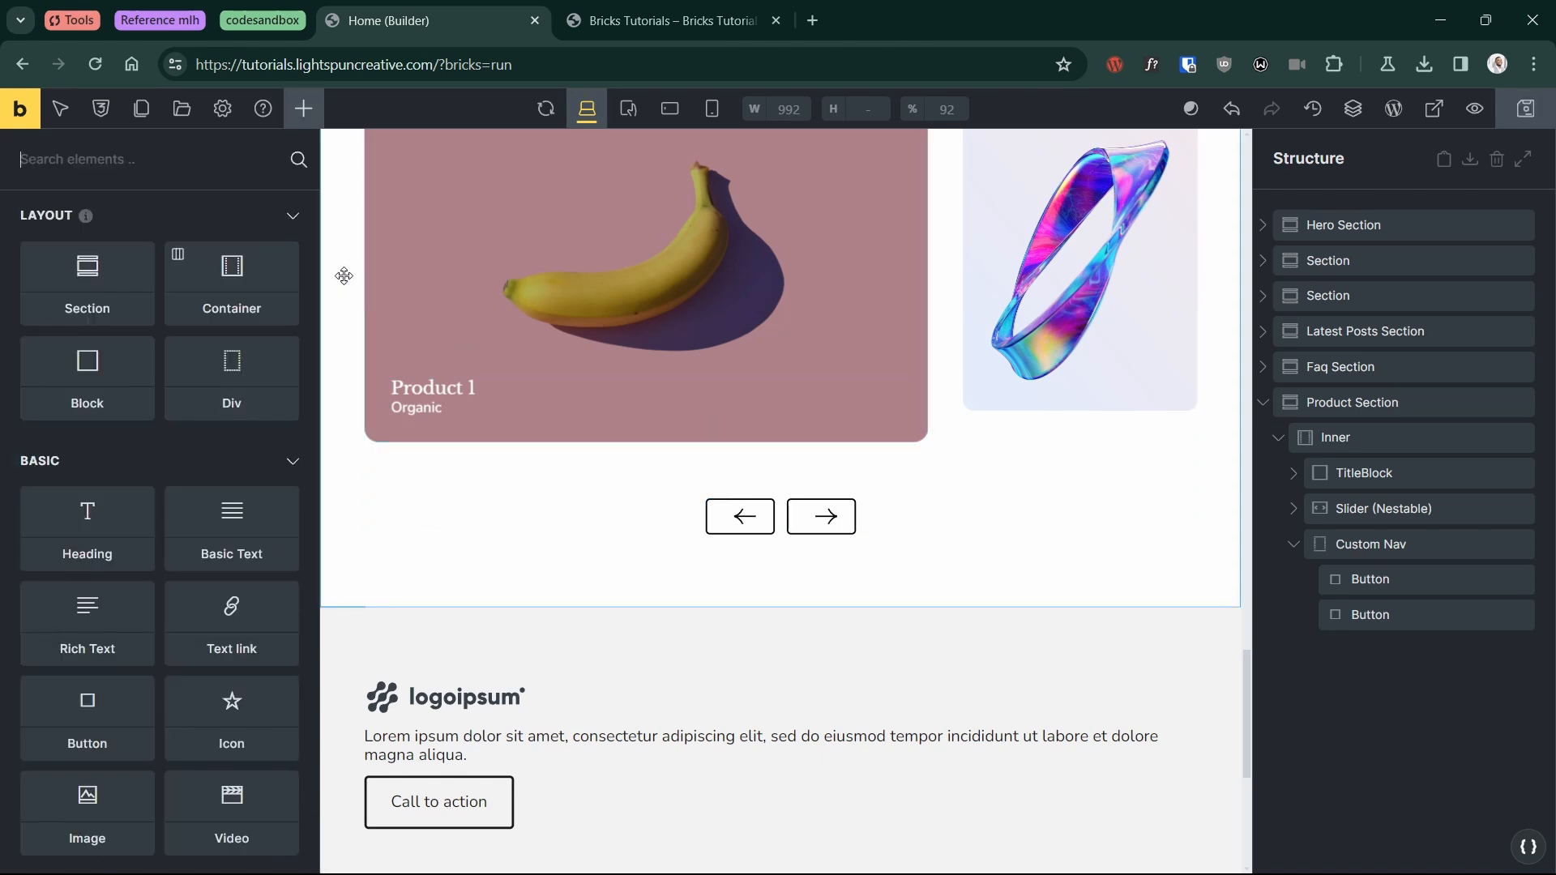
text(code)
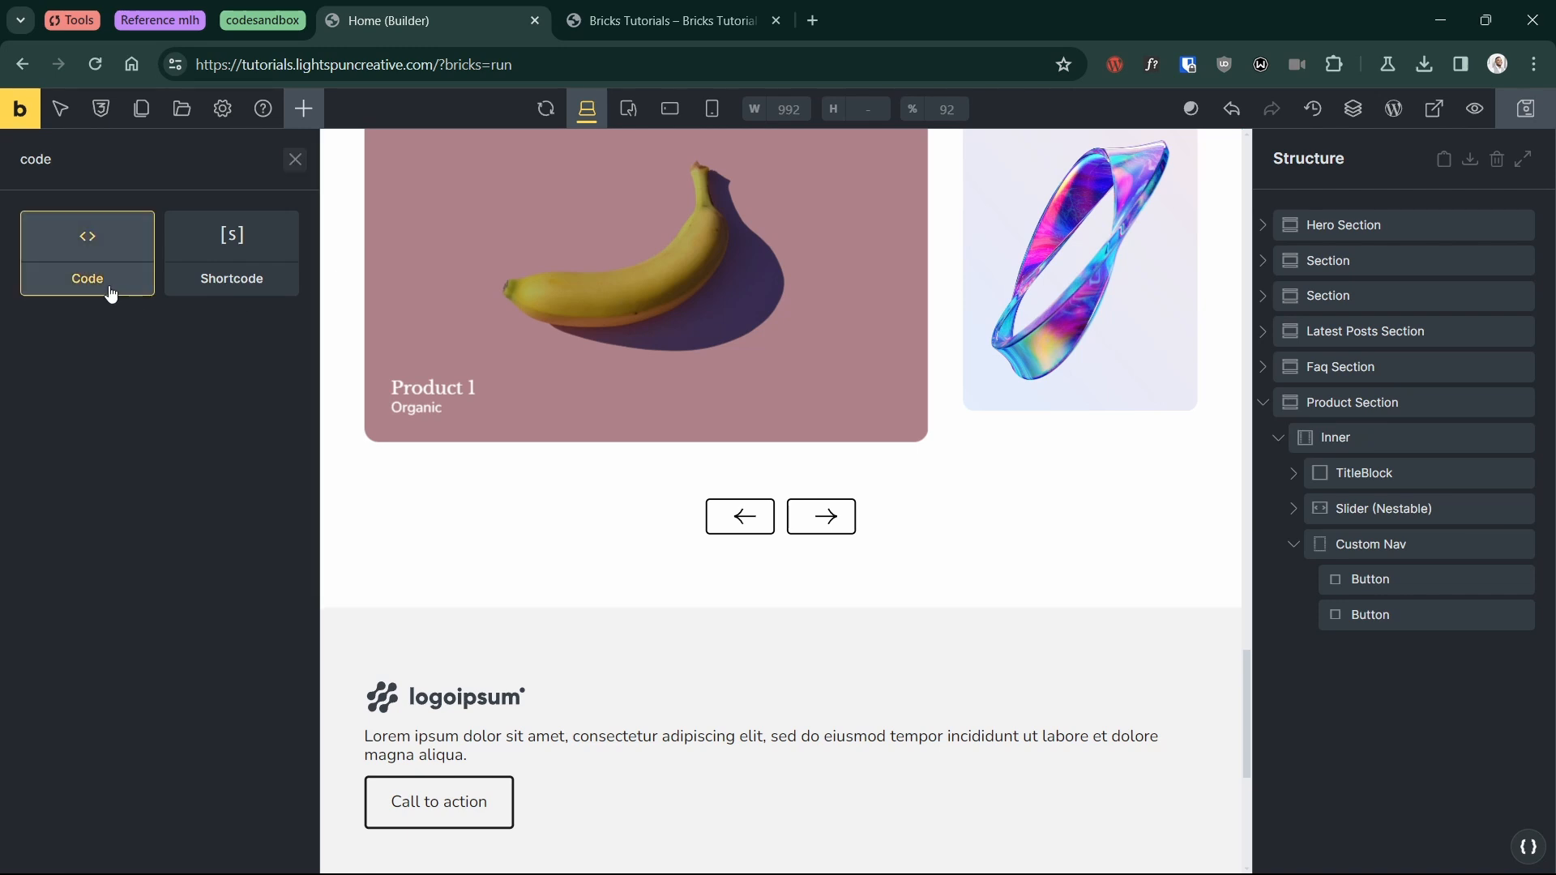
drag(111, 293, 1386, 628)
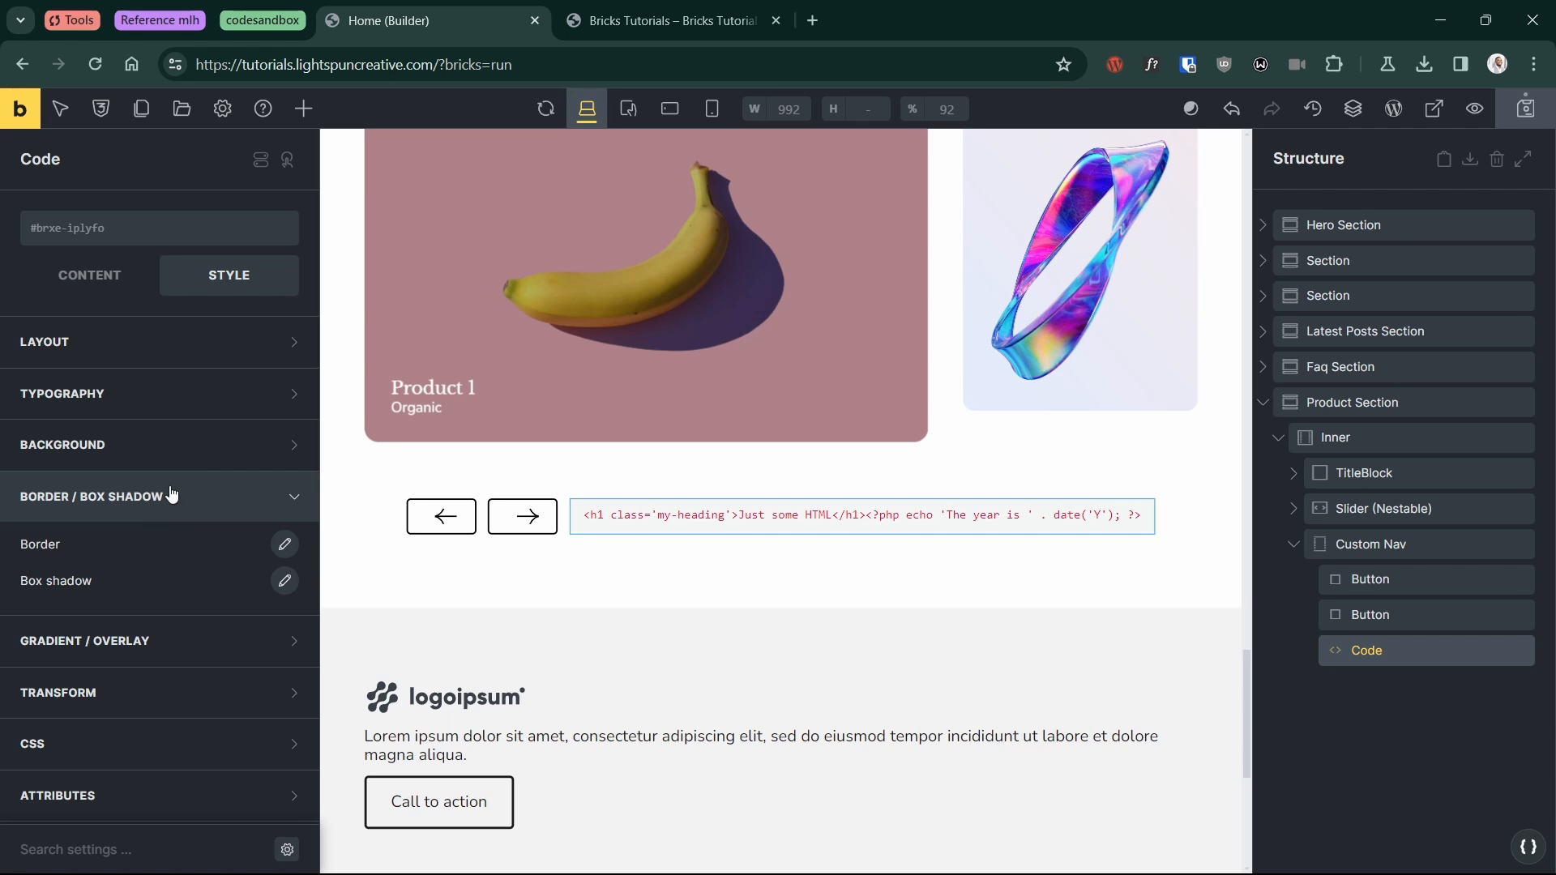
click(90, 275)
scroll(139, 591, down, 3)
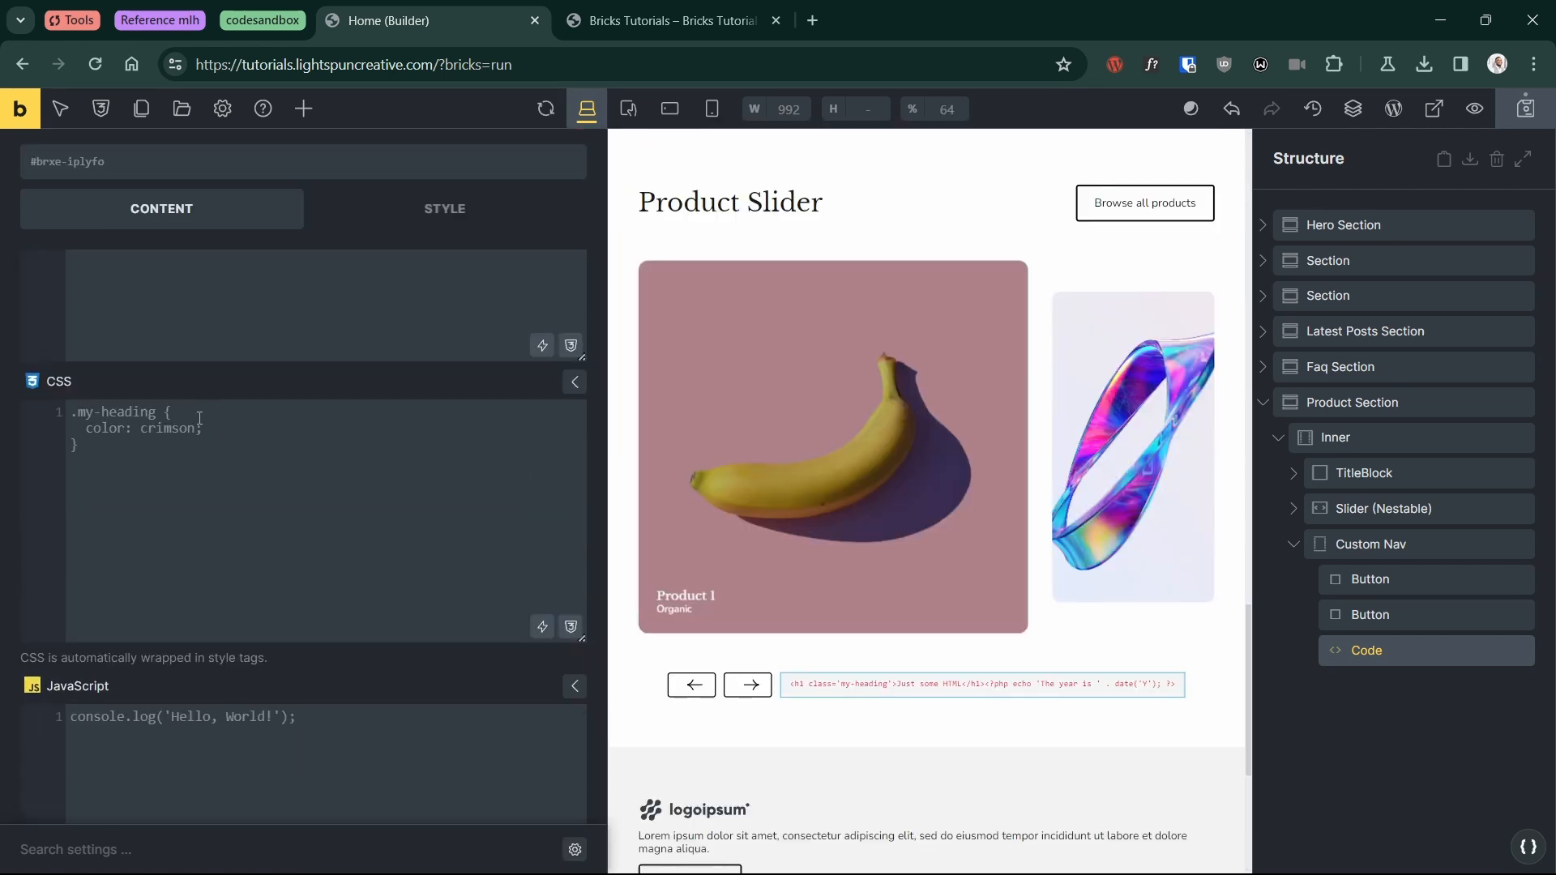
scroll(160, 478, up, 3)
drag(204, 384, 52, 357)
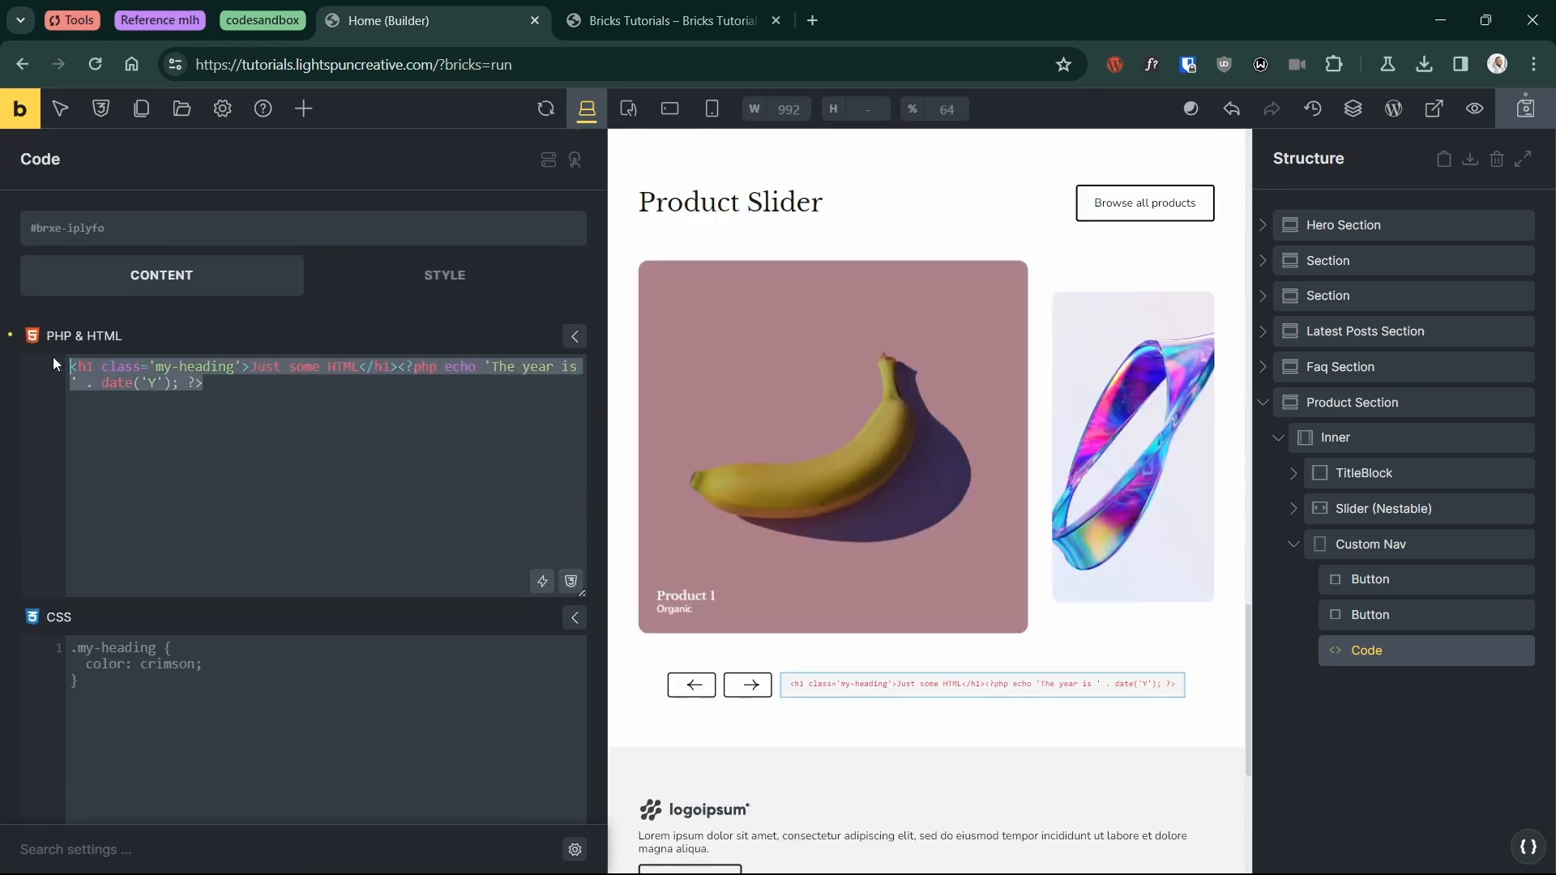
key(Delete)
Step: Paste the slider navigation script, with click handlers calling mySlider.go('-1') and mySlider.go('+1'), as the Code element's JavaScript
scroll(133, 441, down, 5)
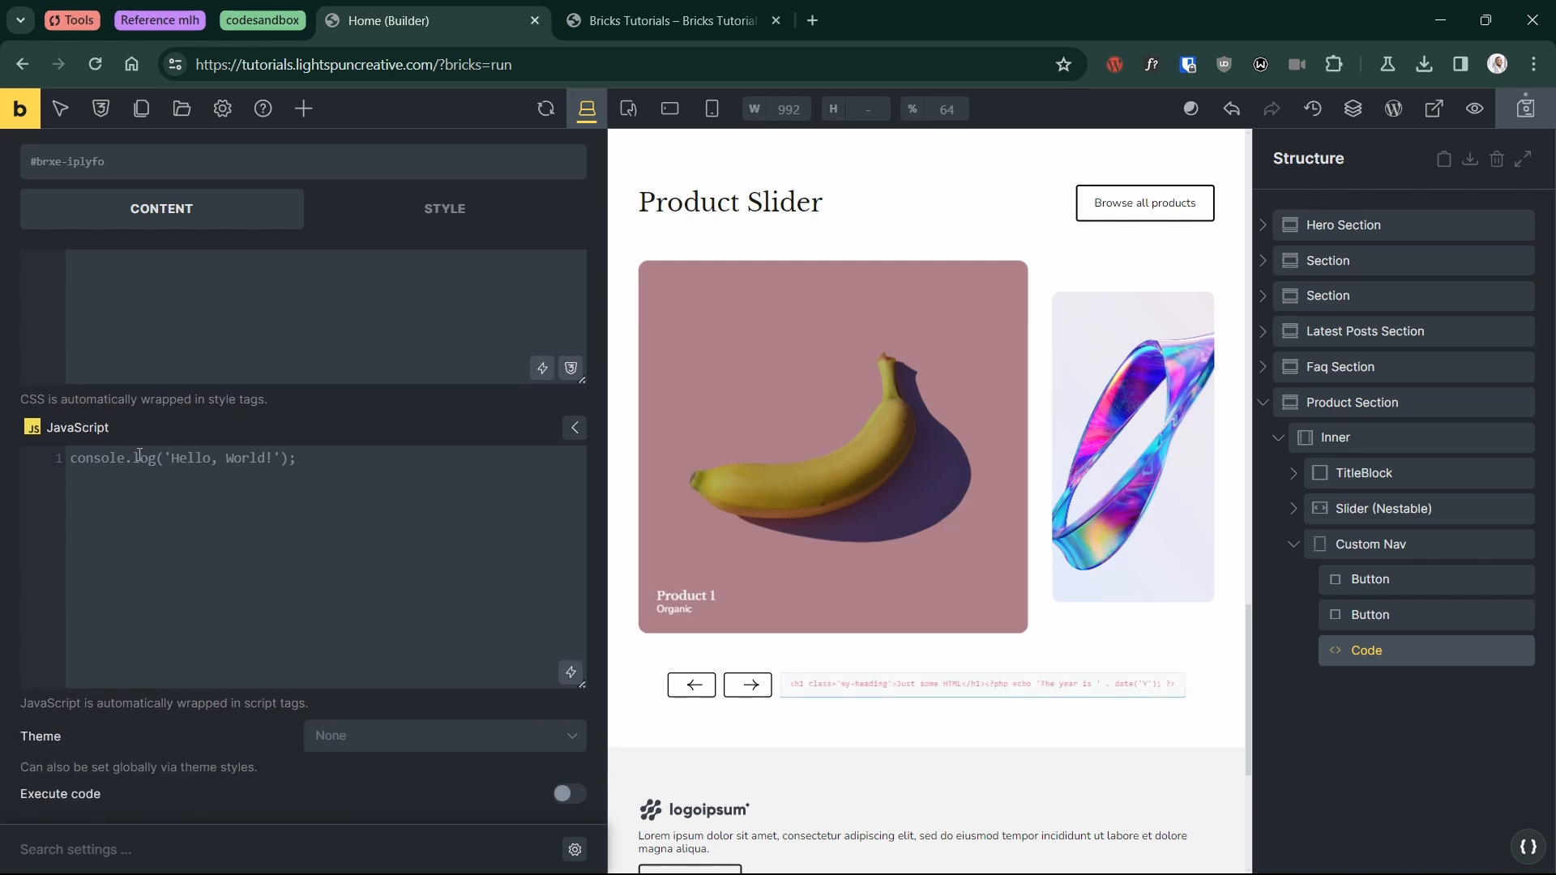
key(ctrl+a)
key(ctrl+v)
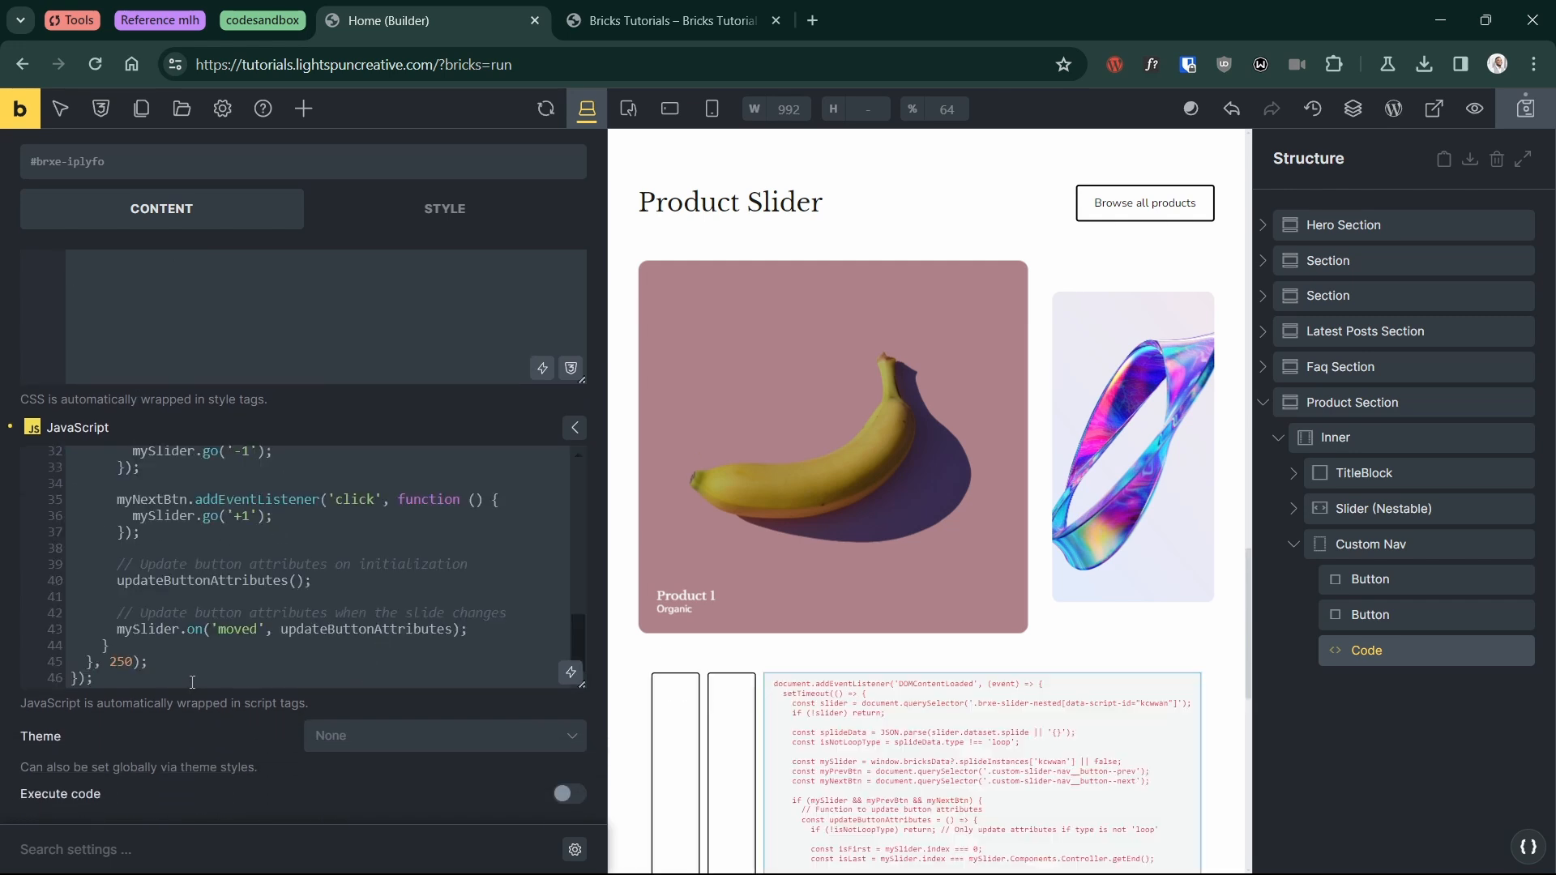
Step: Check the script's data-script-id and splideInstances values against the Bricks ID of the Slider (Nestable) element
scroll(276, 641, up, 8)
scroll(380, 578, up, 2)
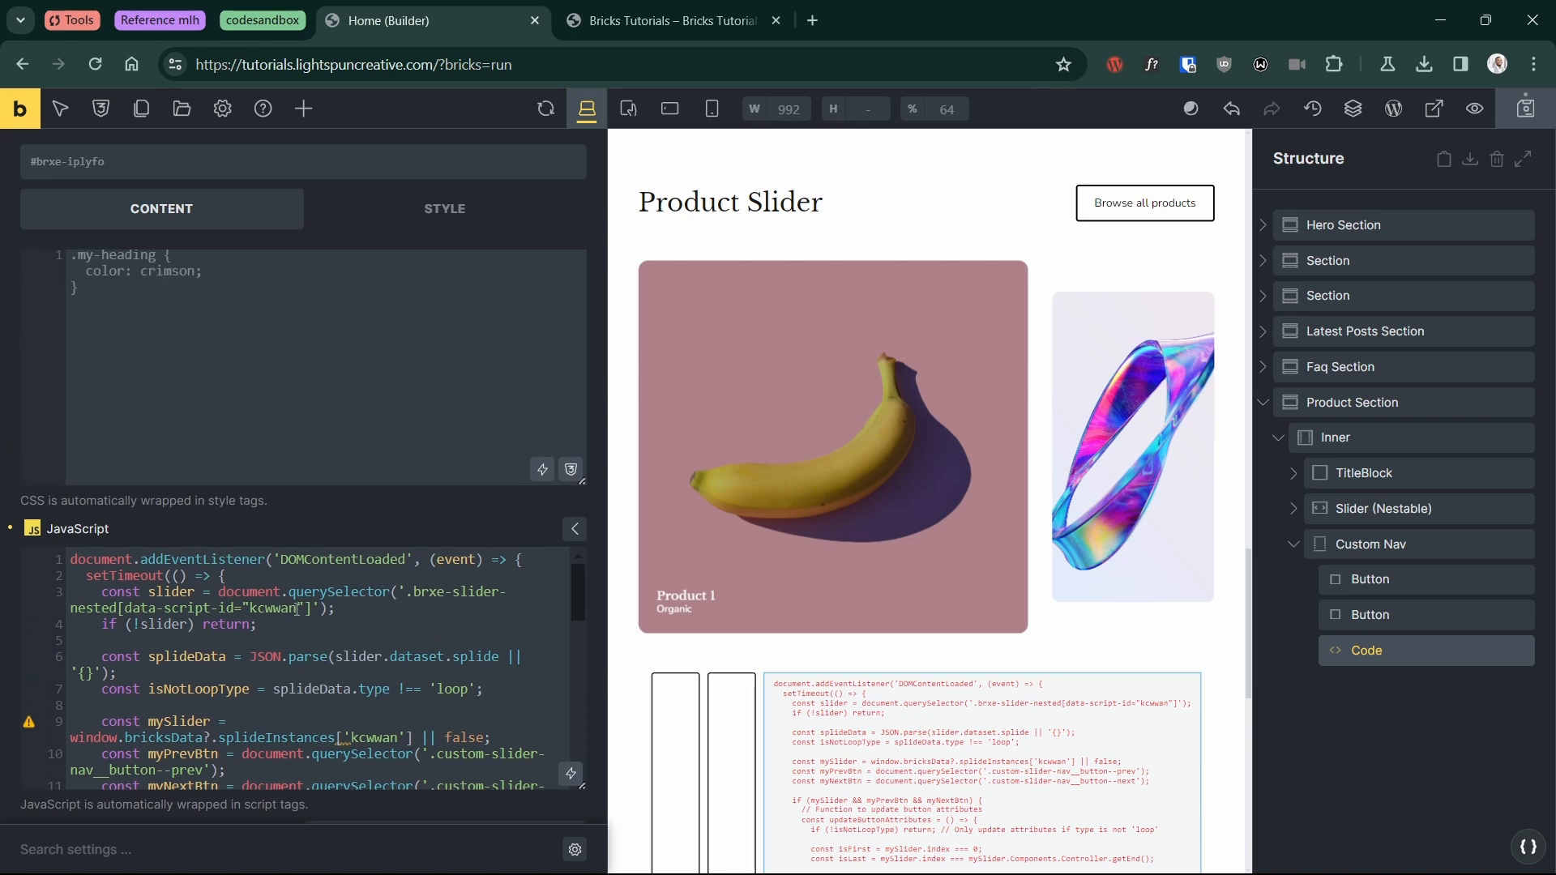
drag(296, 607, 248, 609)
click(1370, 509)
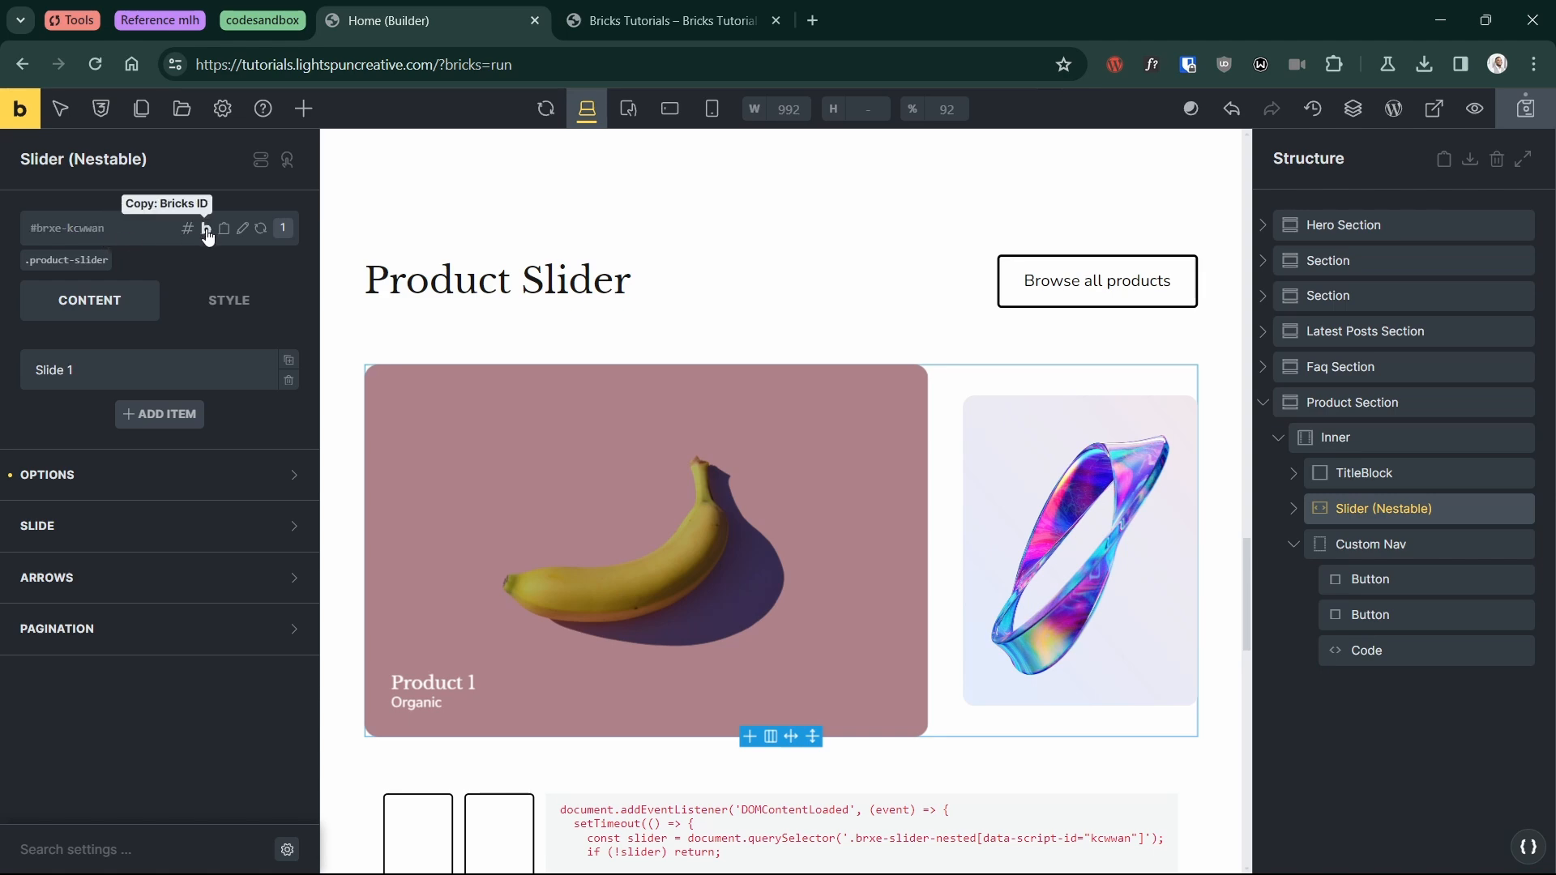
click(1366, 650)
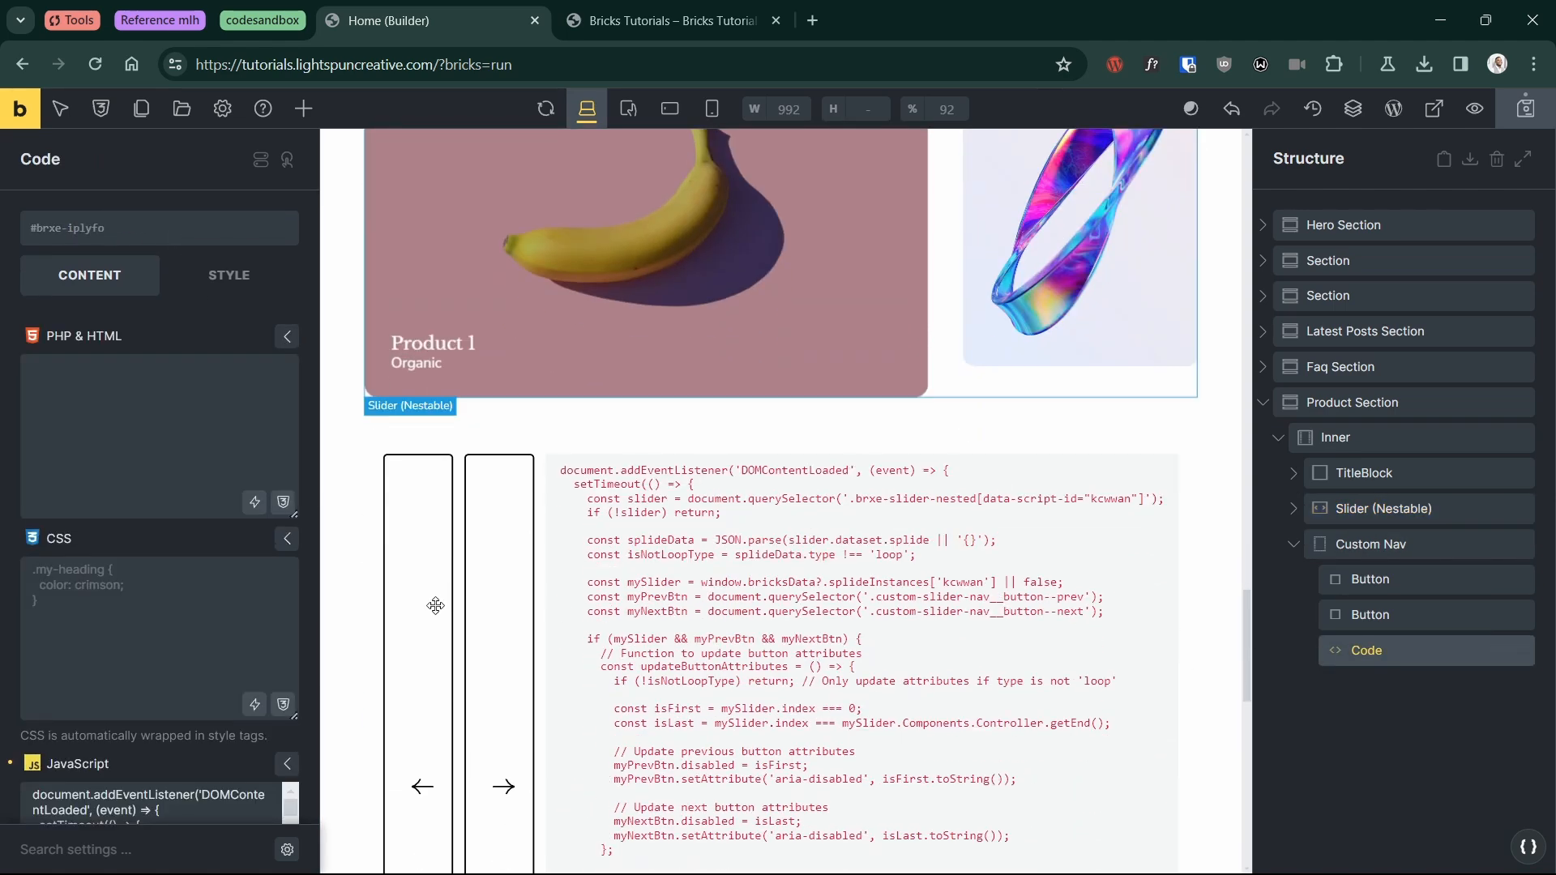
scroll(203, 653, down, 6)
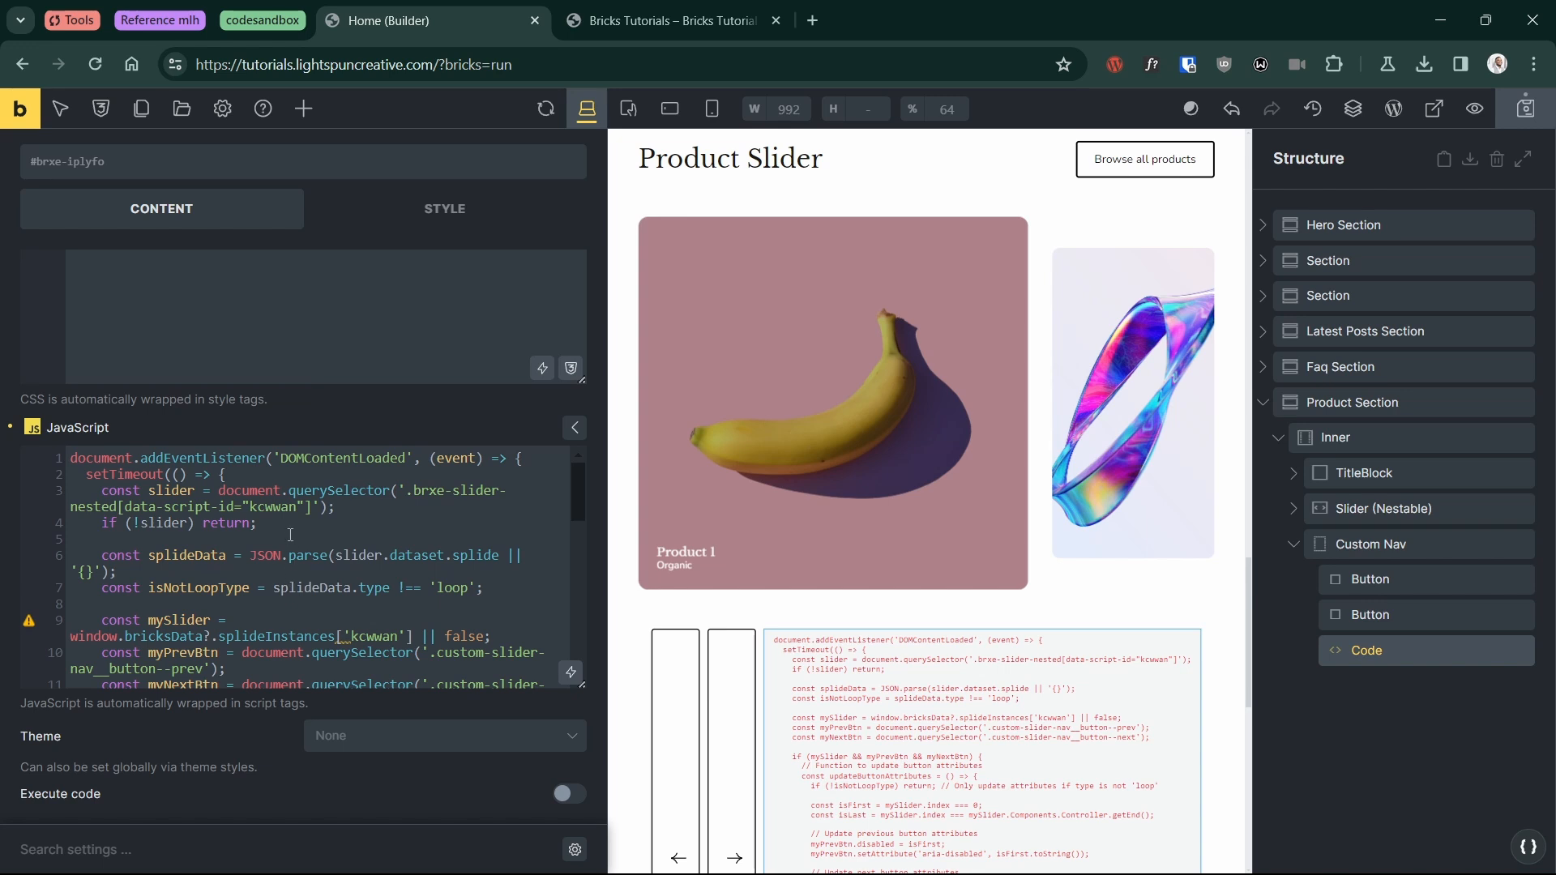
double_click(291, 507)
Step: Change the script's myPrevBtn and myNextBtn selectors to .custom-nav__button--prev and .custom-nav__button--next
scroll(309, 530, down, 3)
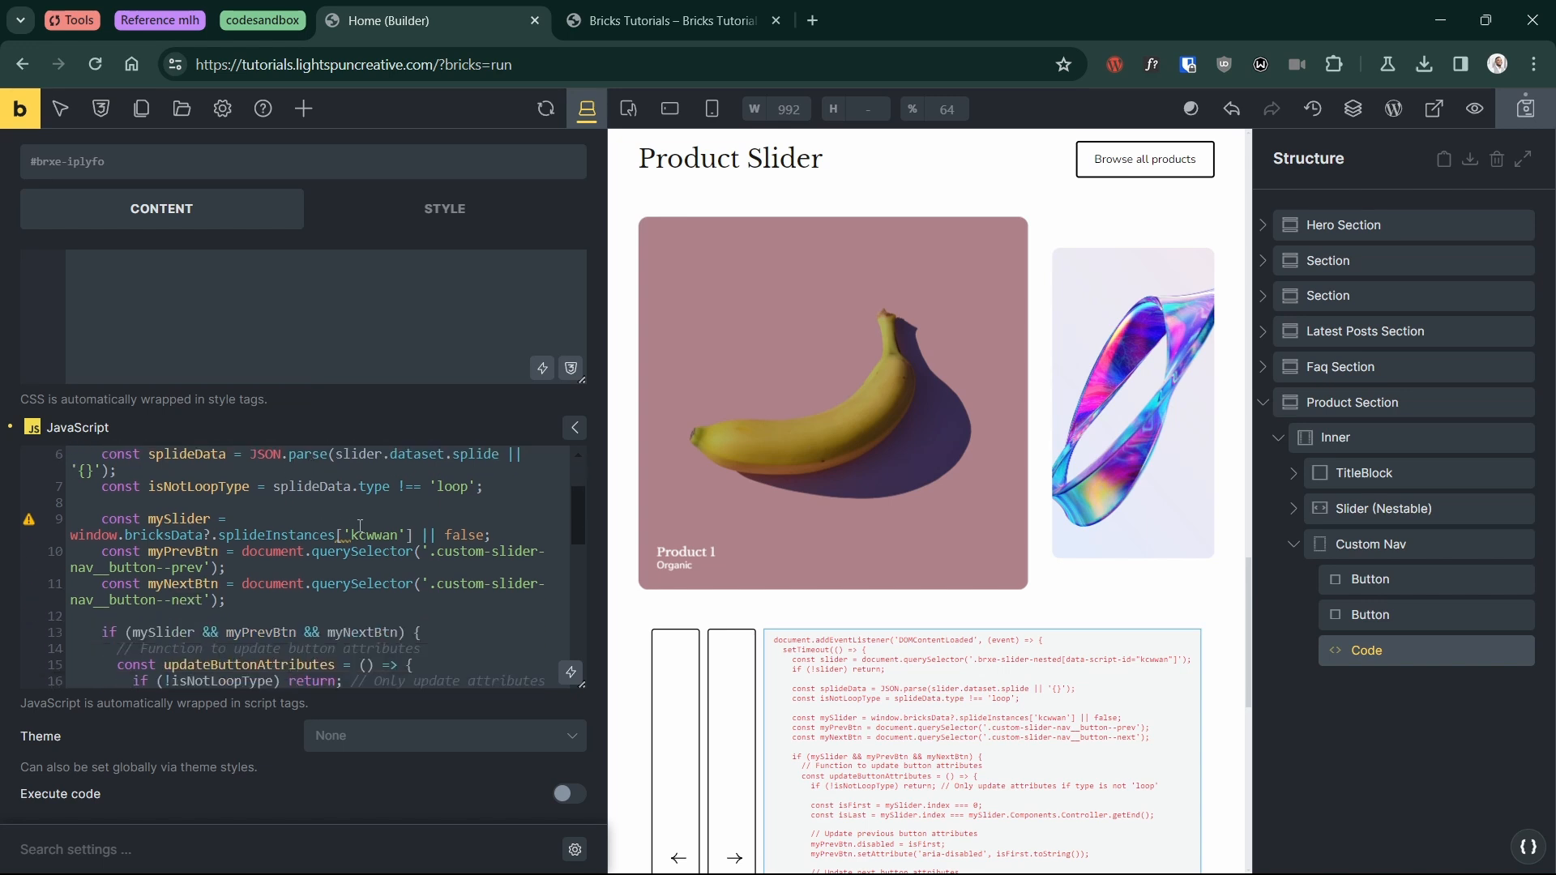
click(435, 555)
drag(438, 556, 206, 566)
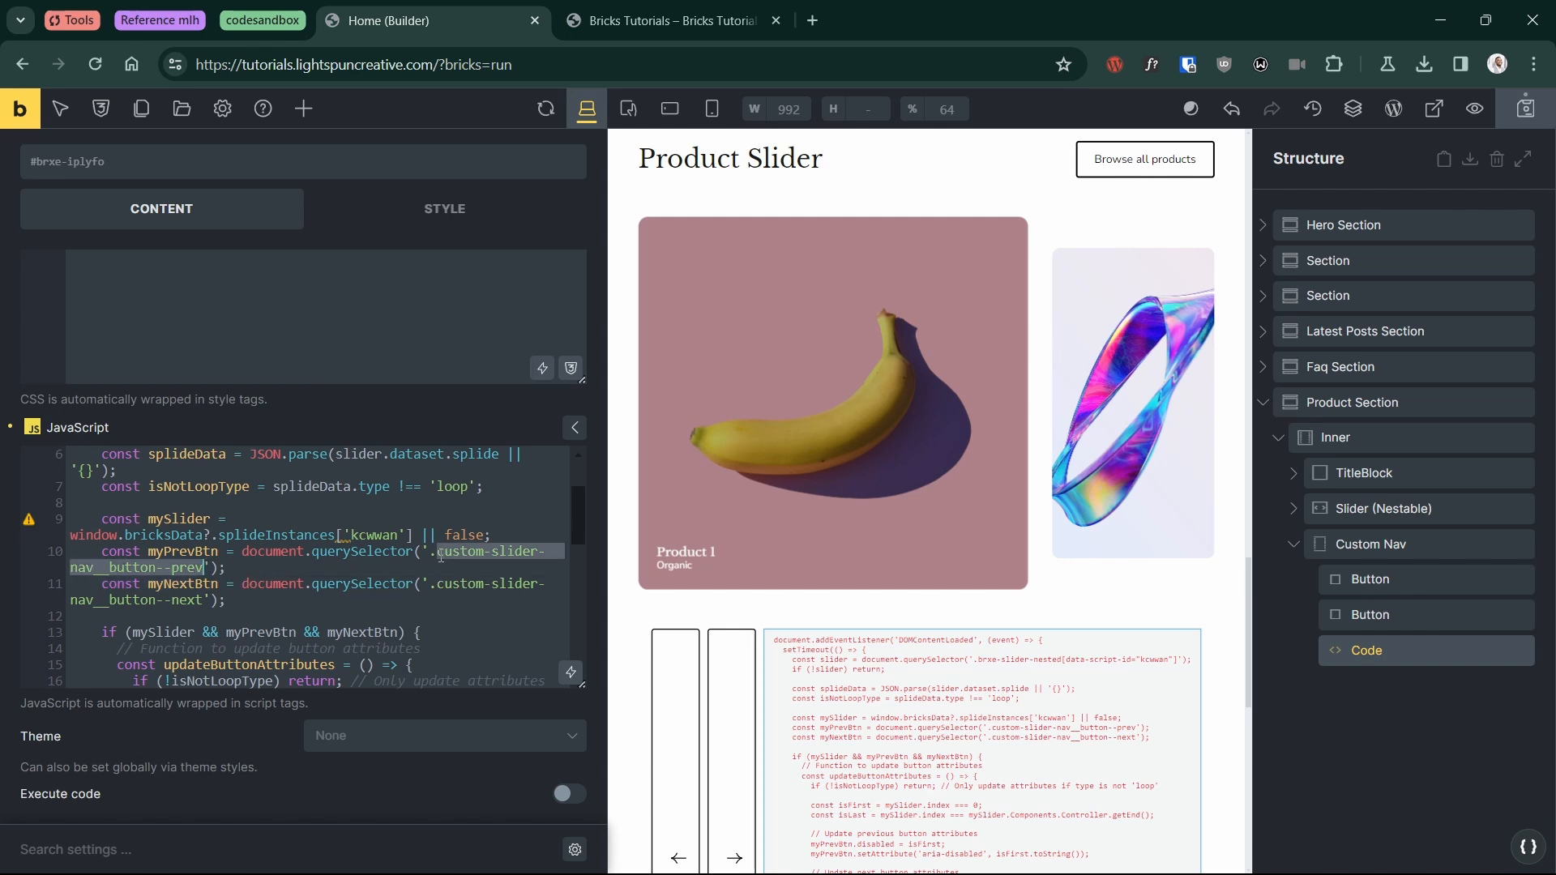
text(custom-)
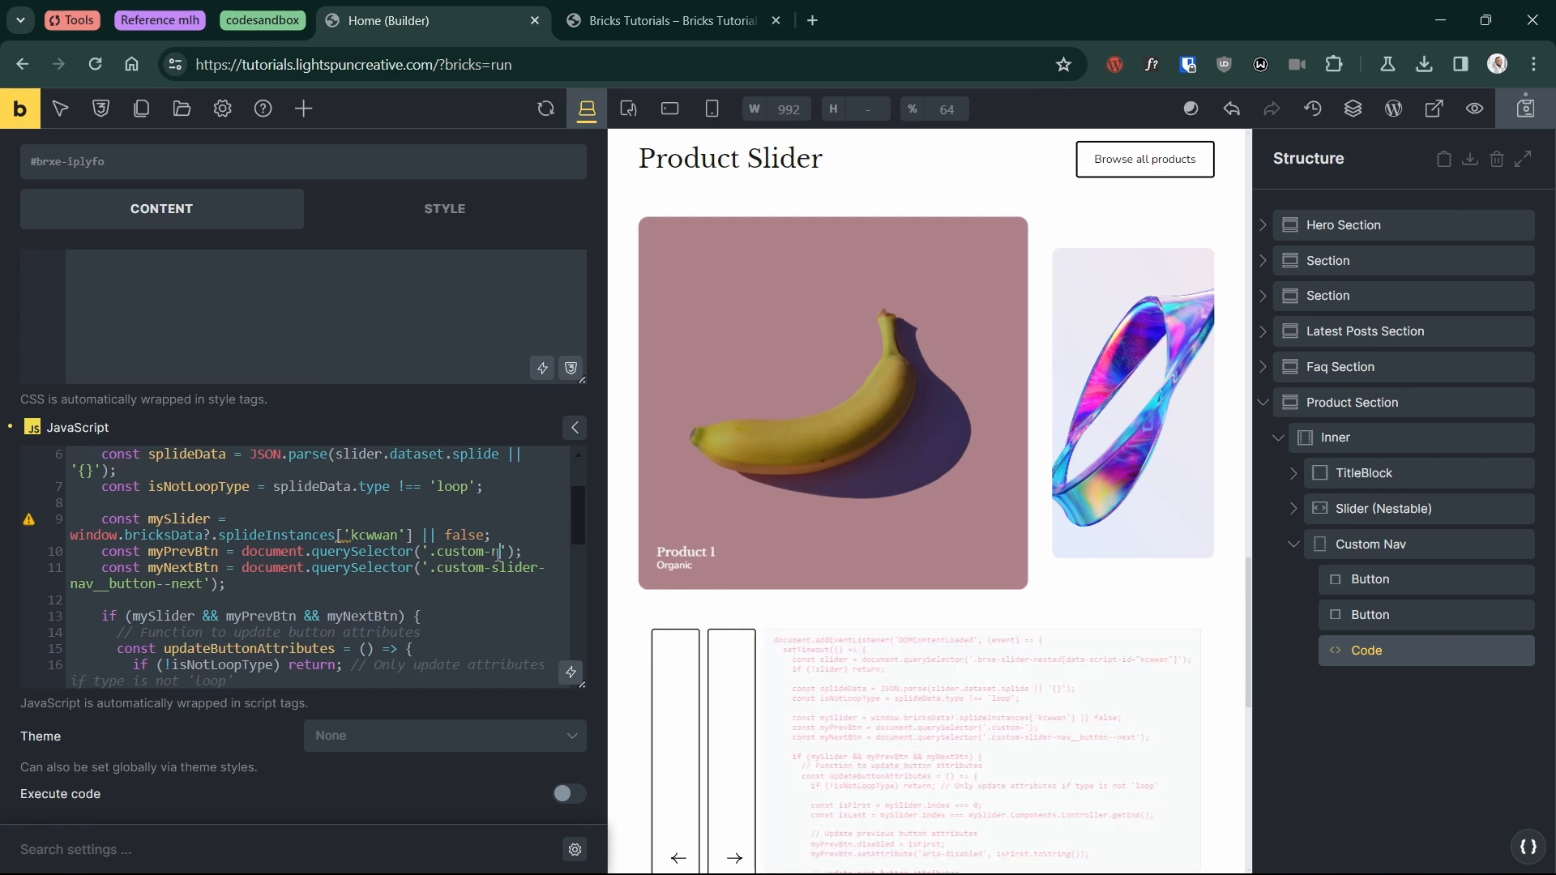
text(nav_)
text(_button--prev)
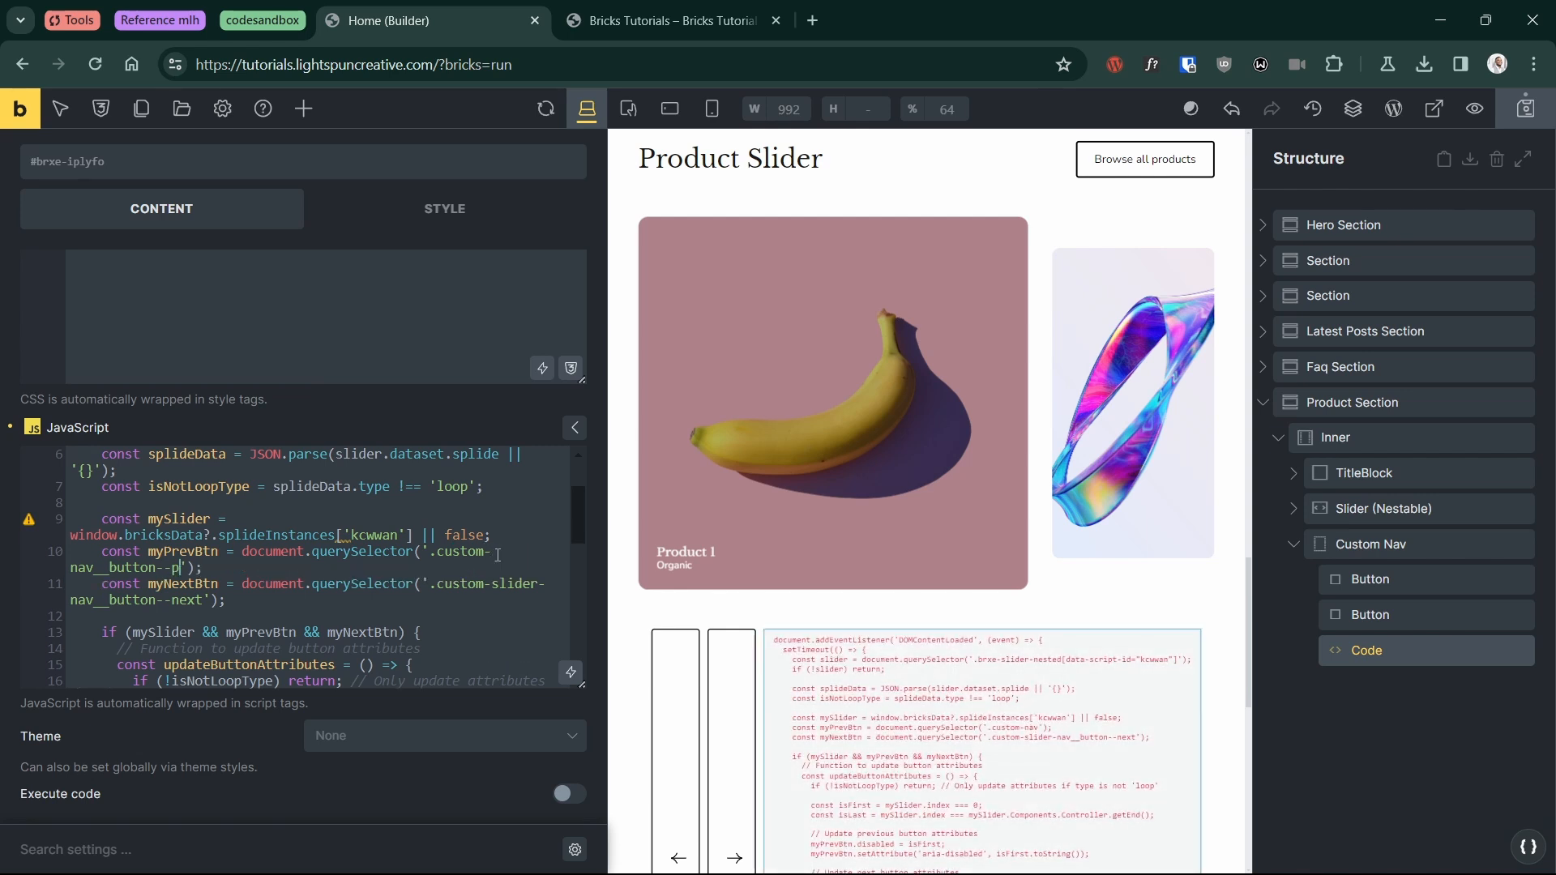
drag(438, 583, 172, 600)
text(custom-nav__button--prev)
text(next)
Step: Enable Execute code and Render without wrapper for the Code element and save the page
scroll(370, 604, up, 2)
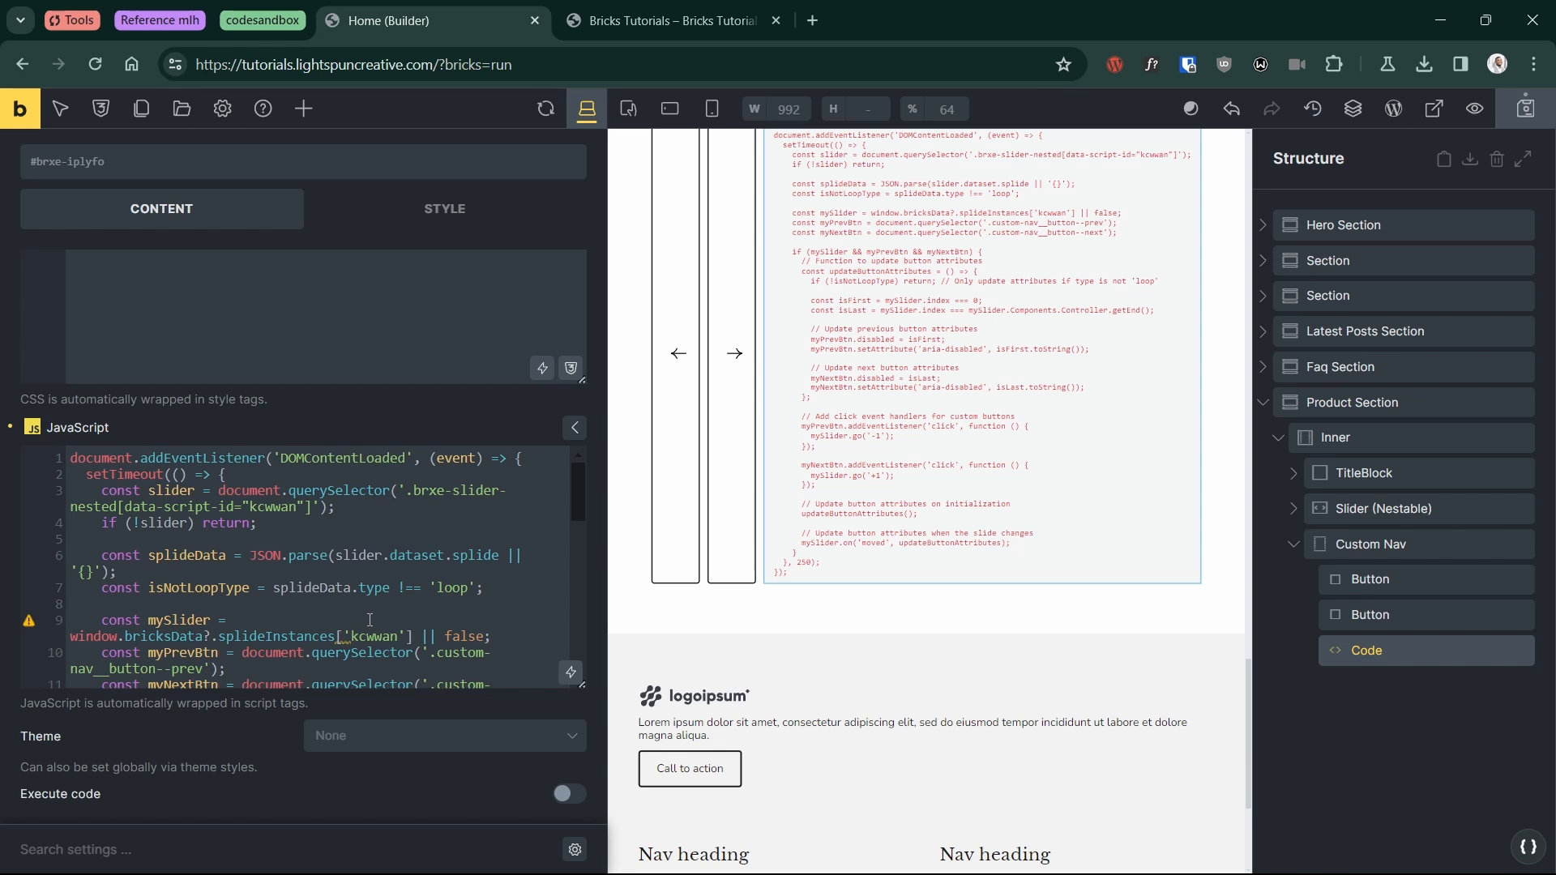
scroll(369, 620, down, 5)
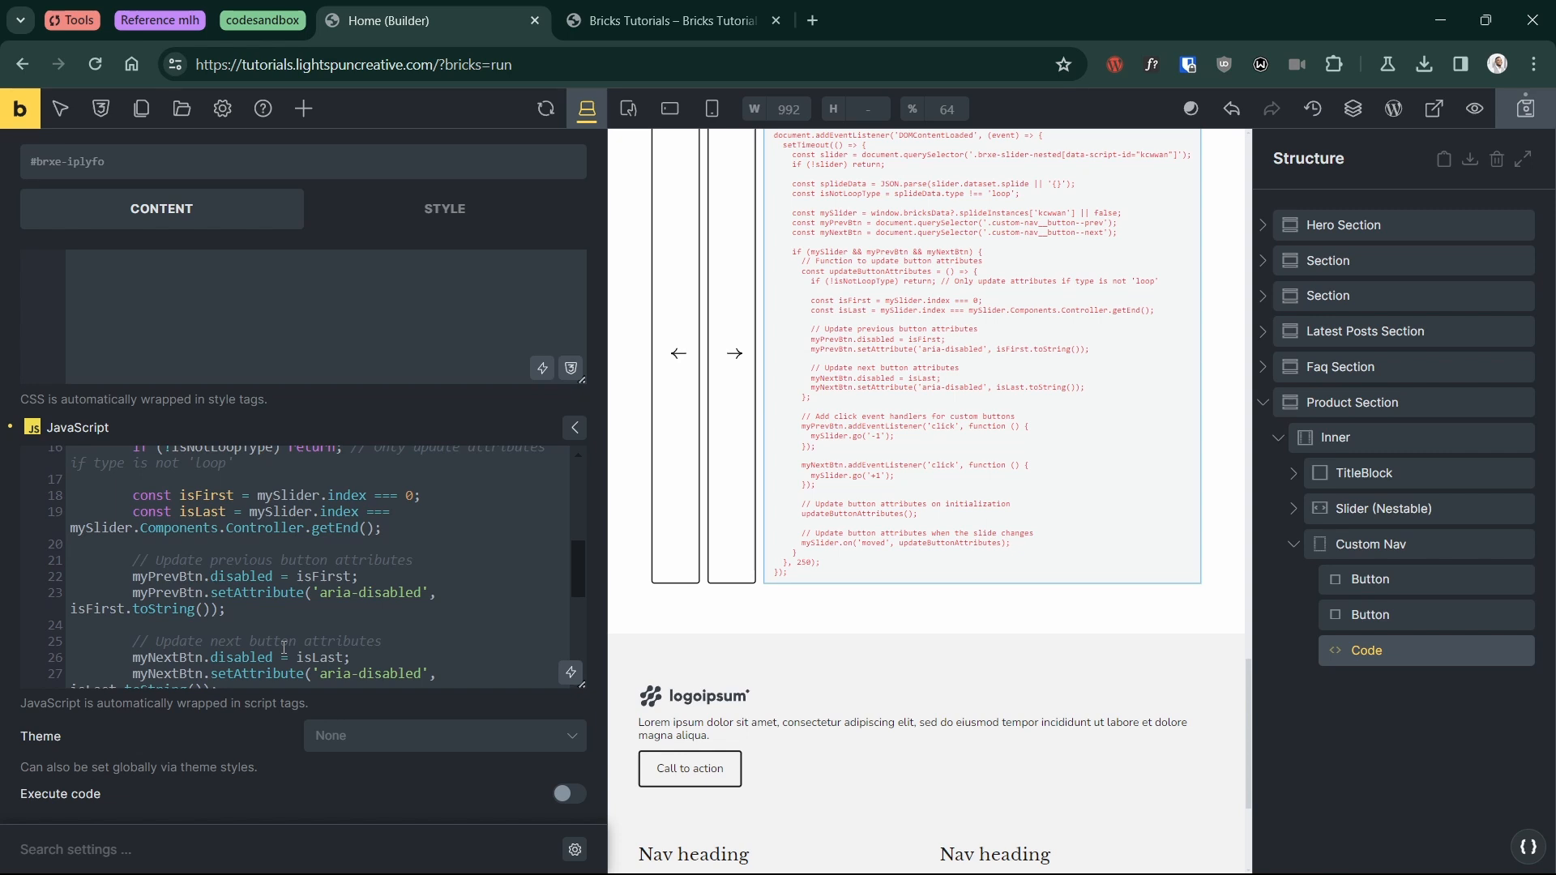
scroll(283, 646, down, 5)
scroll(378, 625, up, 8)
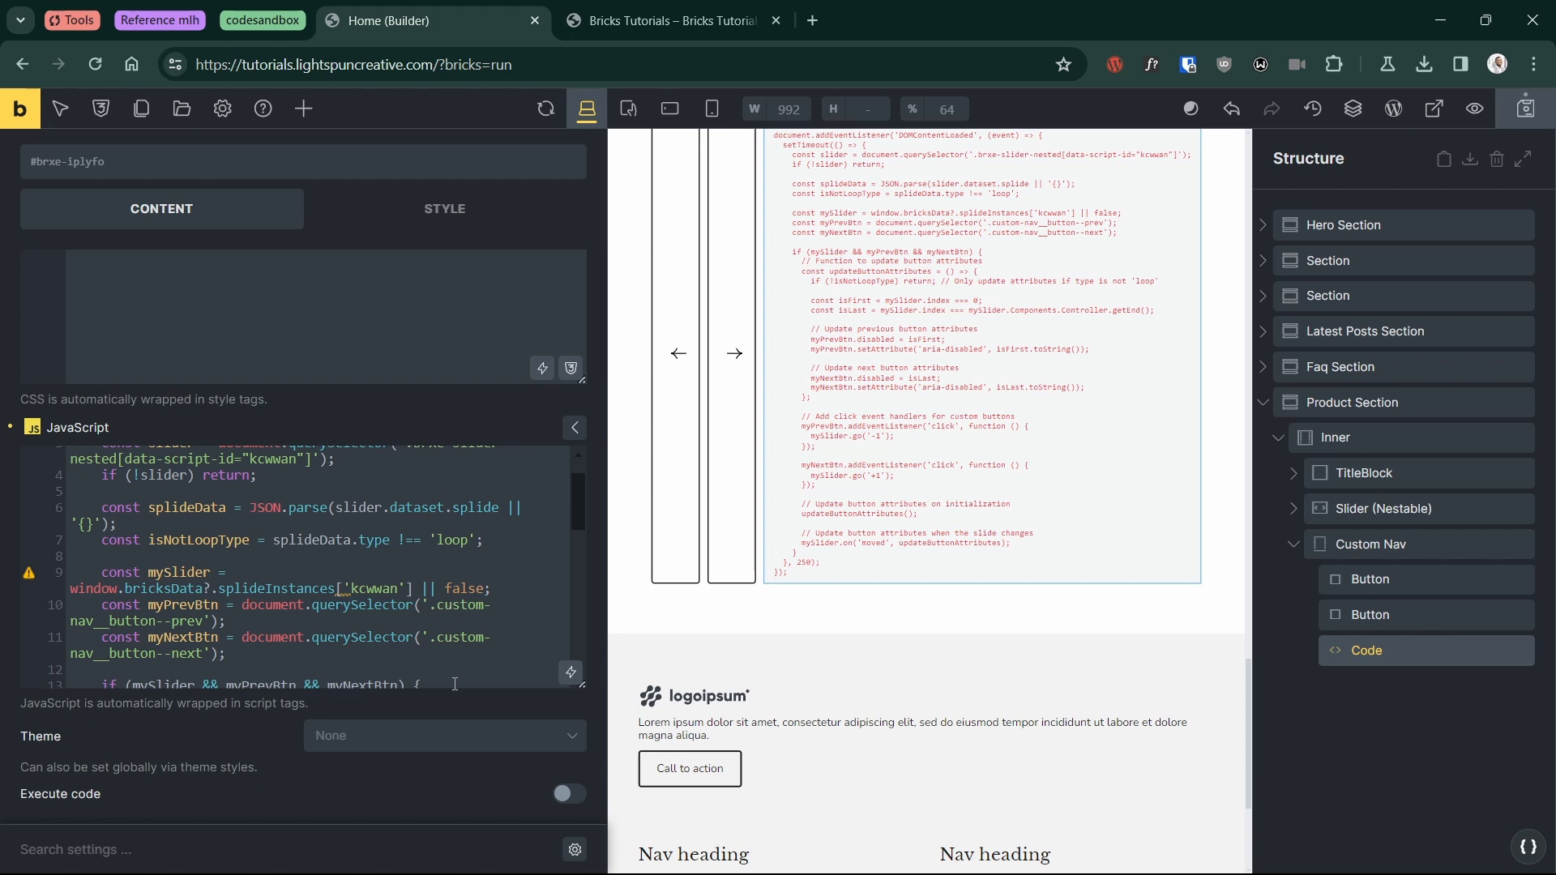
click(577, 795)
scroll(463, 761, down, 2)
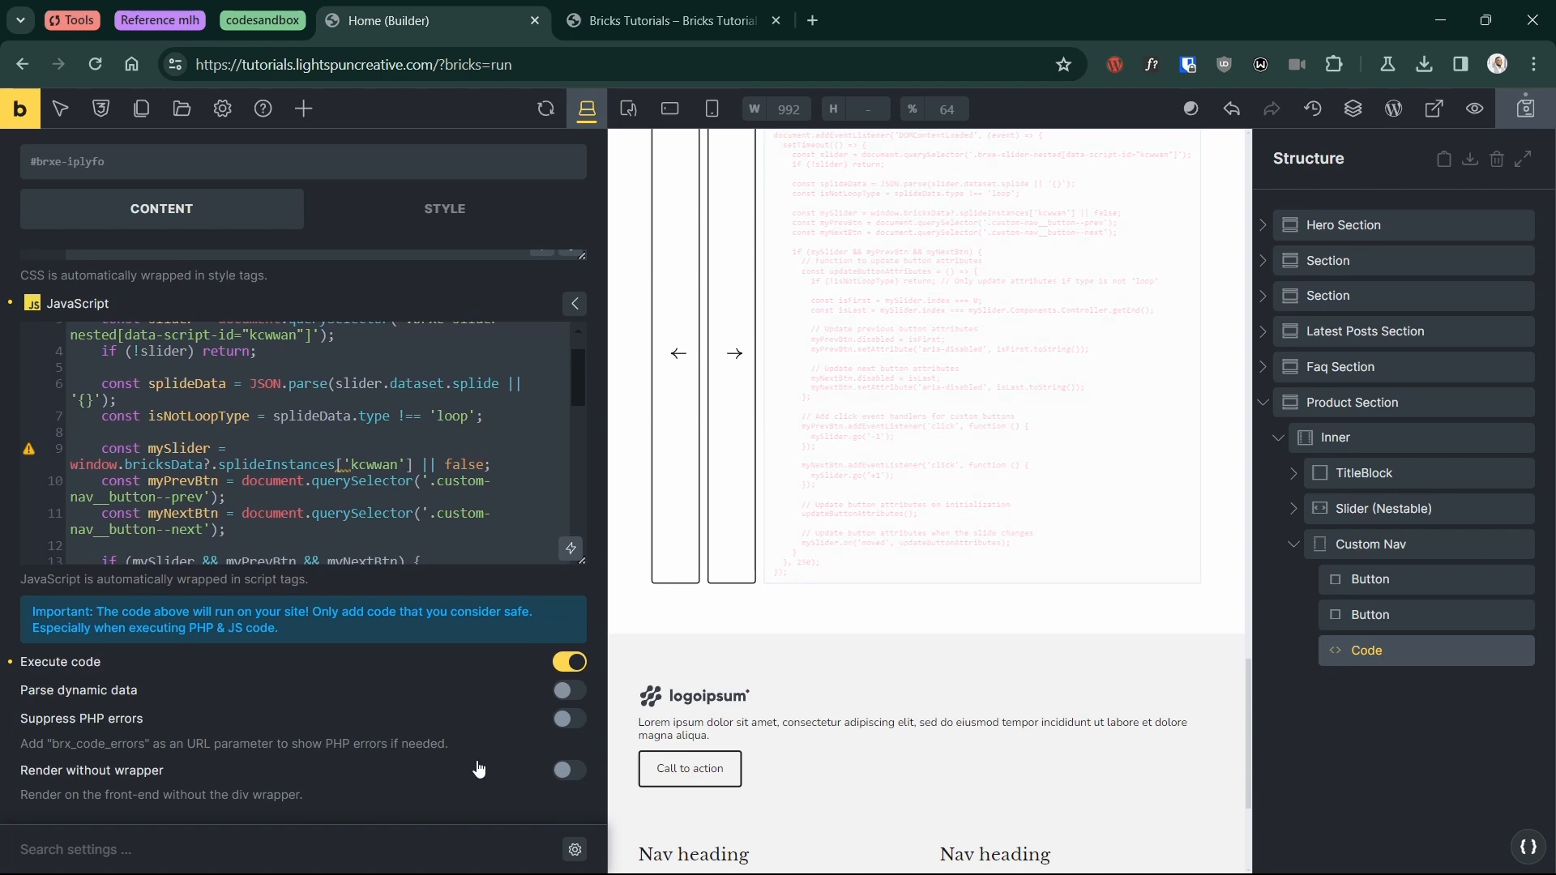
click(571, 772)
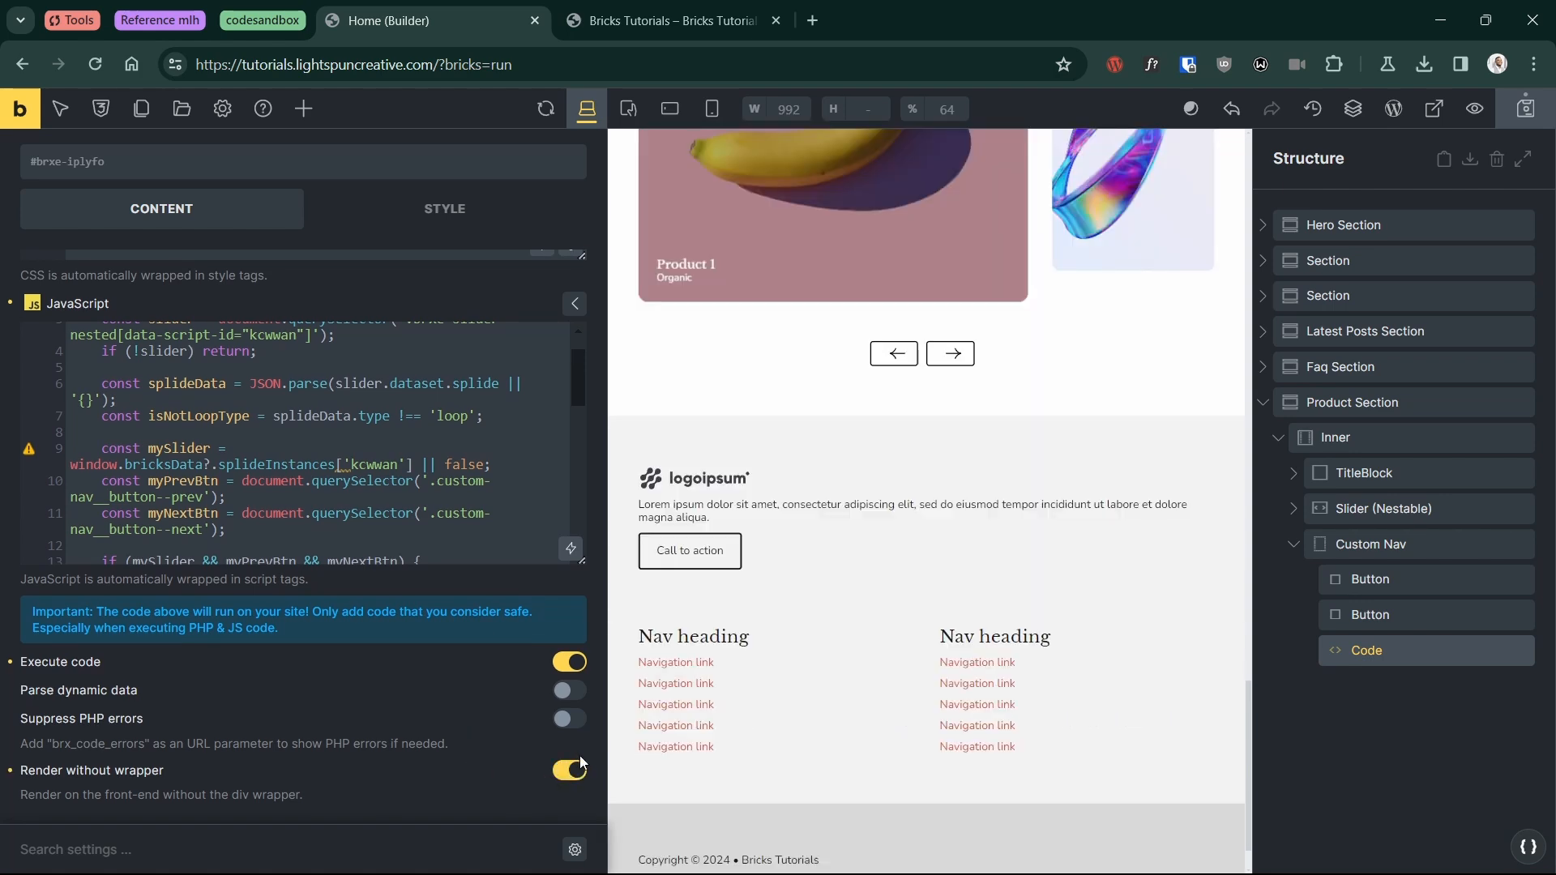
click(1523, 108)
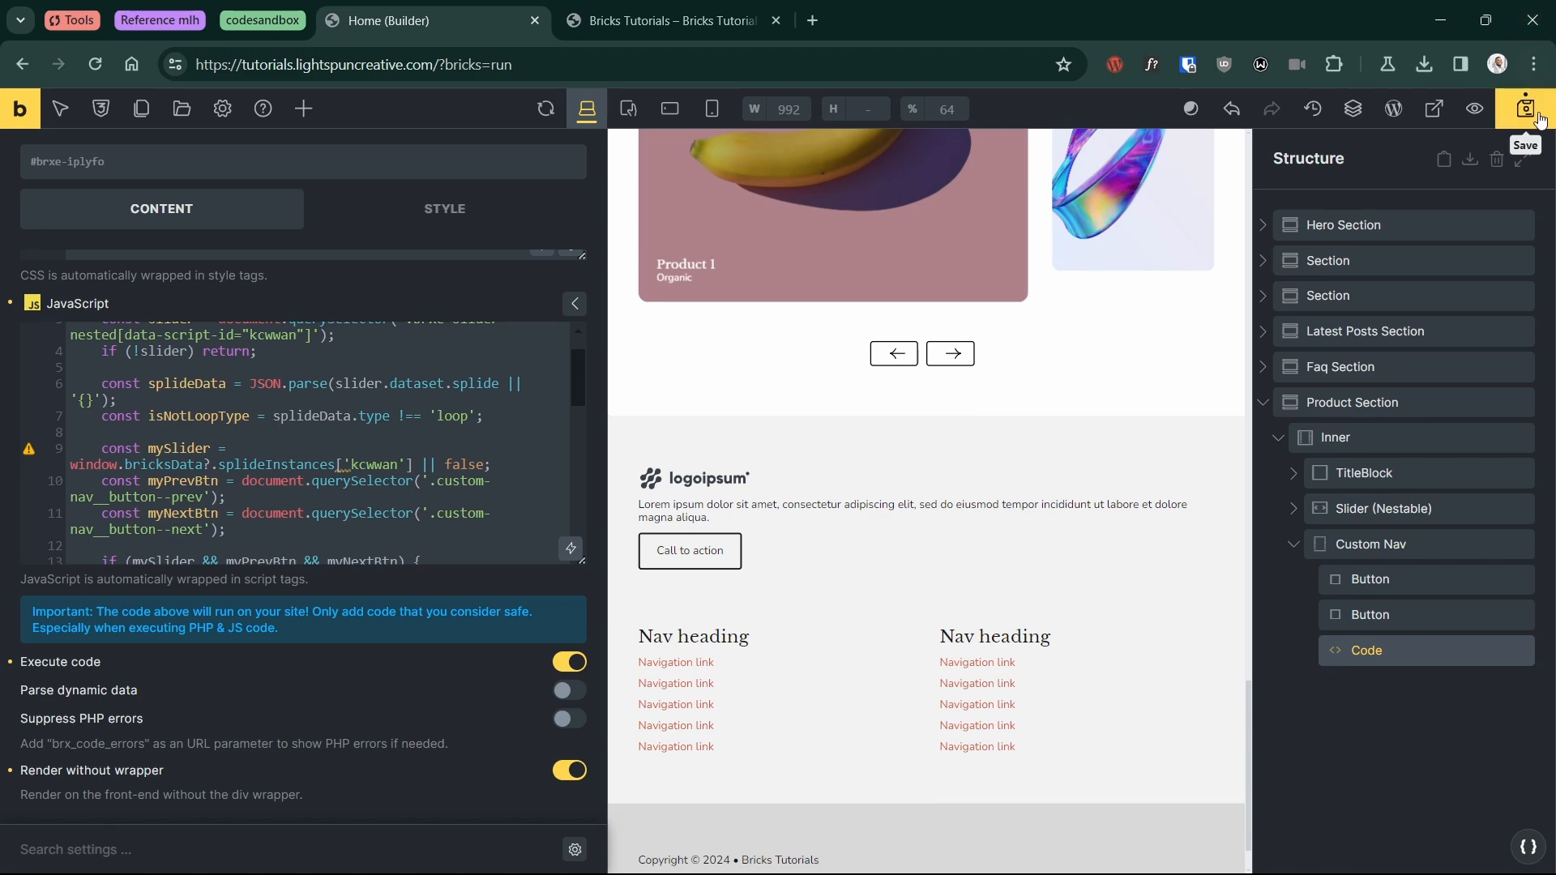
Step: In the page preview, test the custom next and previous buttons through the slides and check their disabled attributes
click(626, 20)
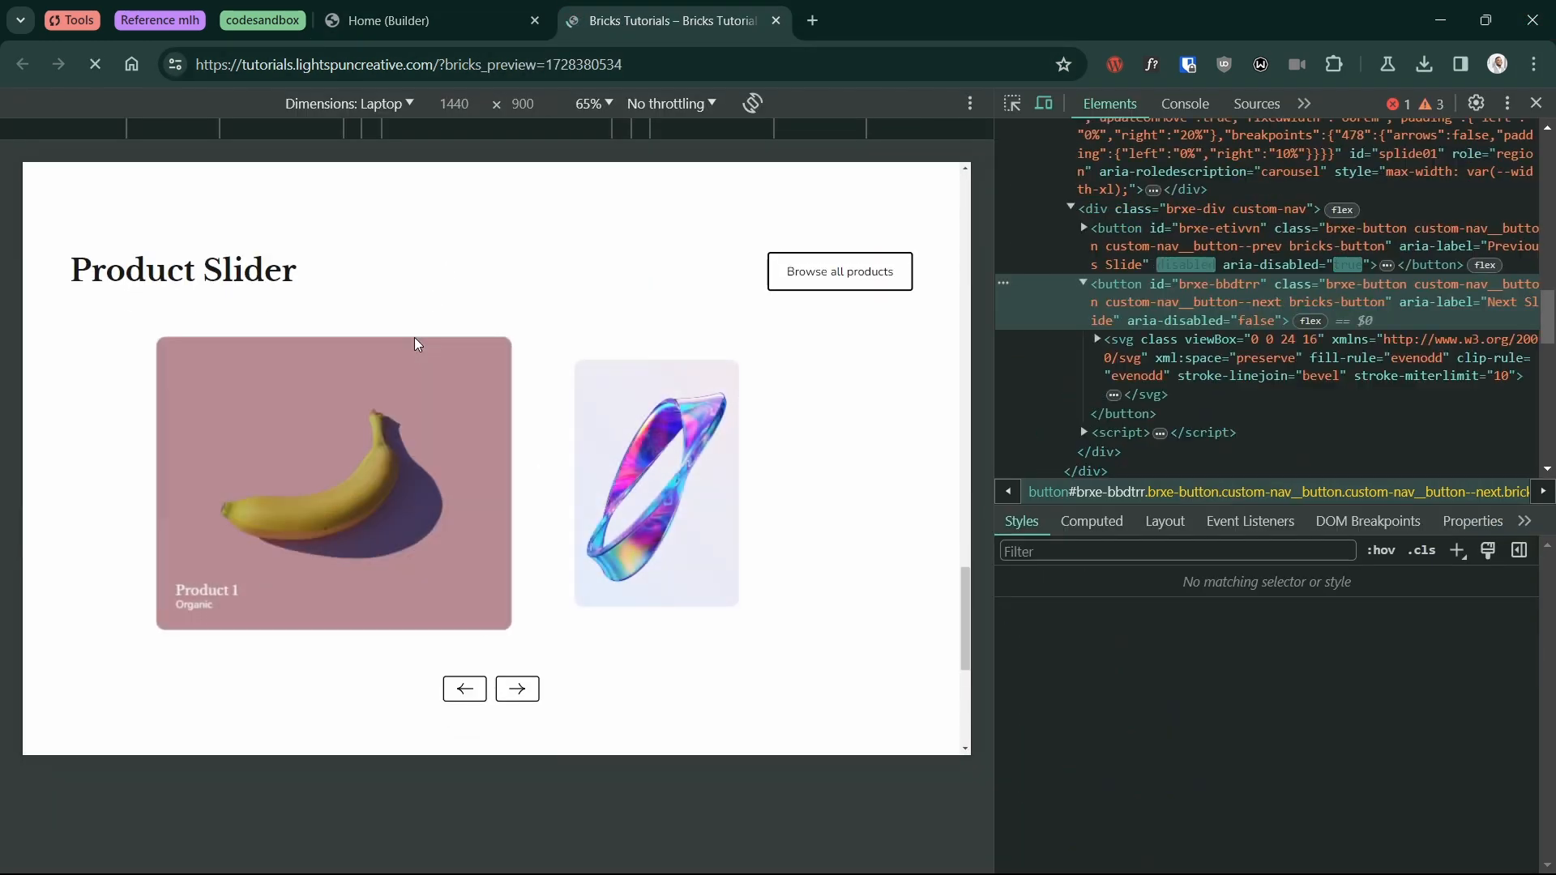
click(517, 710)
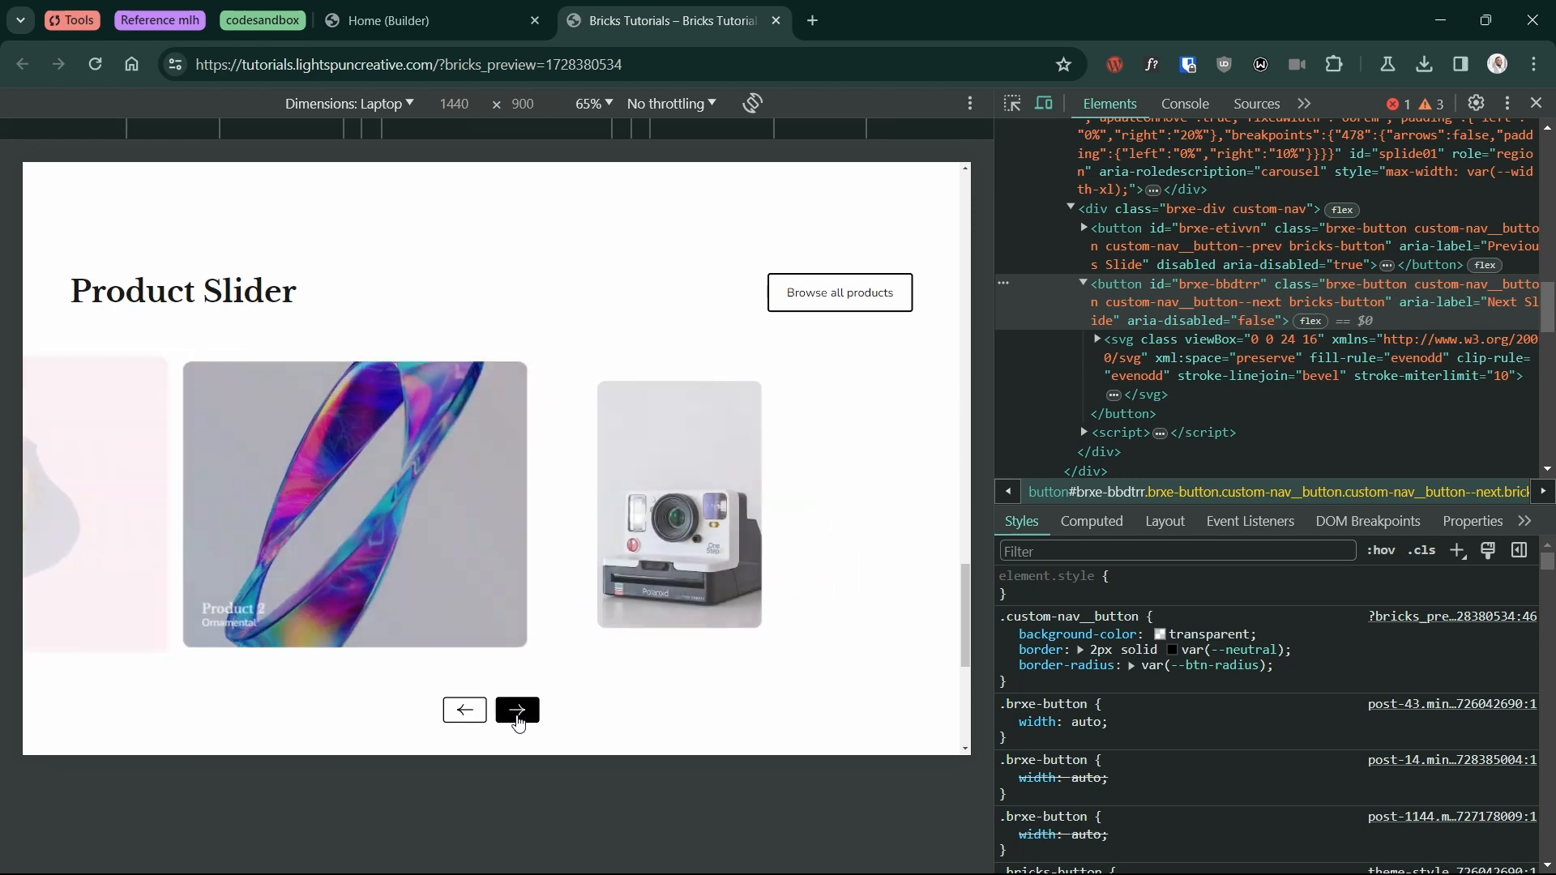
click(517, 710)
click(517, 710)
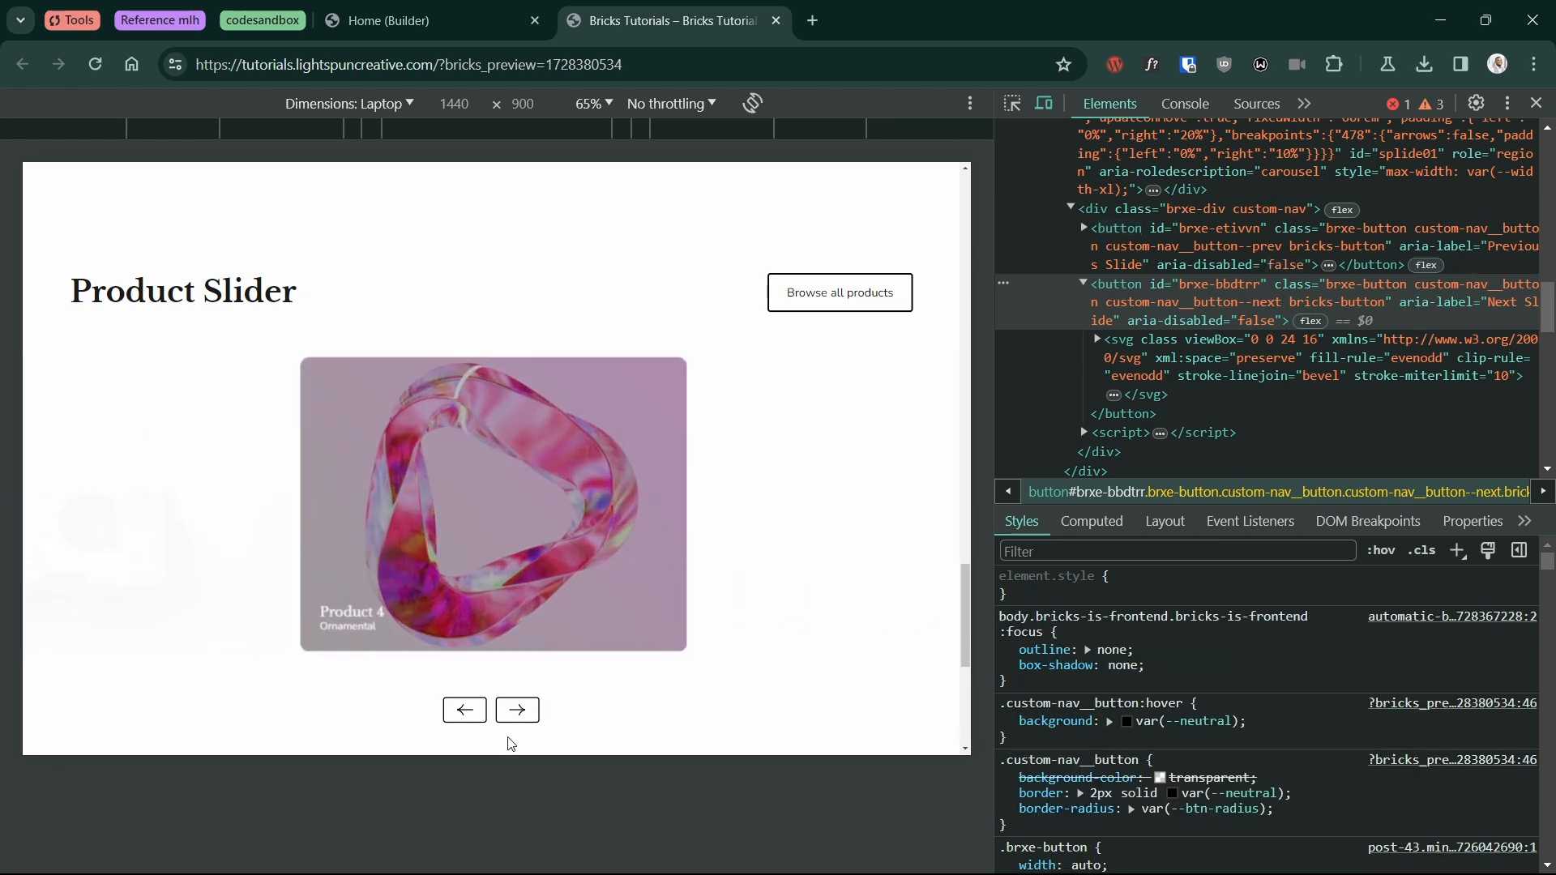
click(458, 723)
click(458, 724)
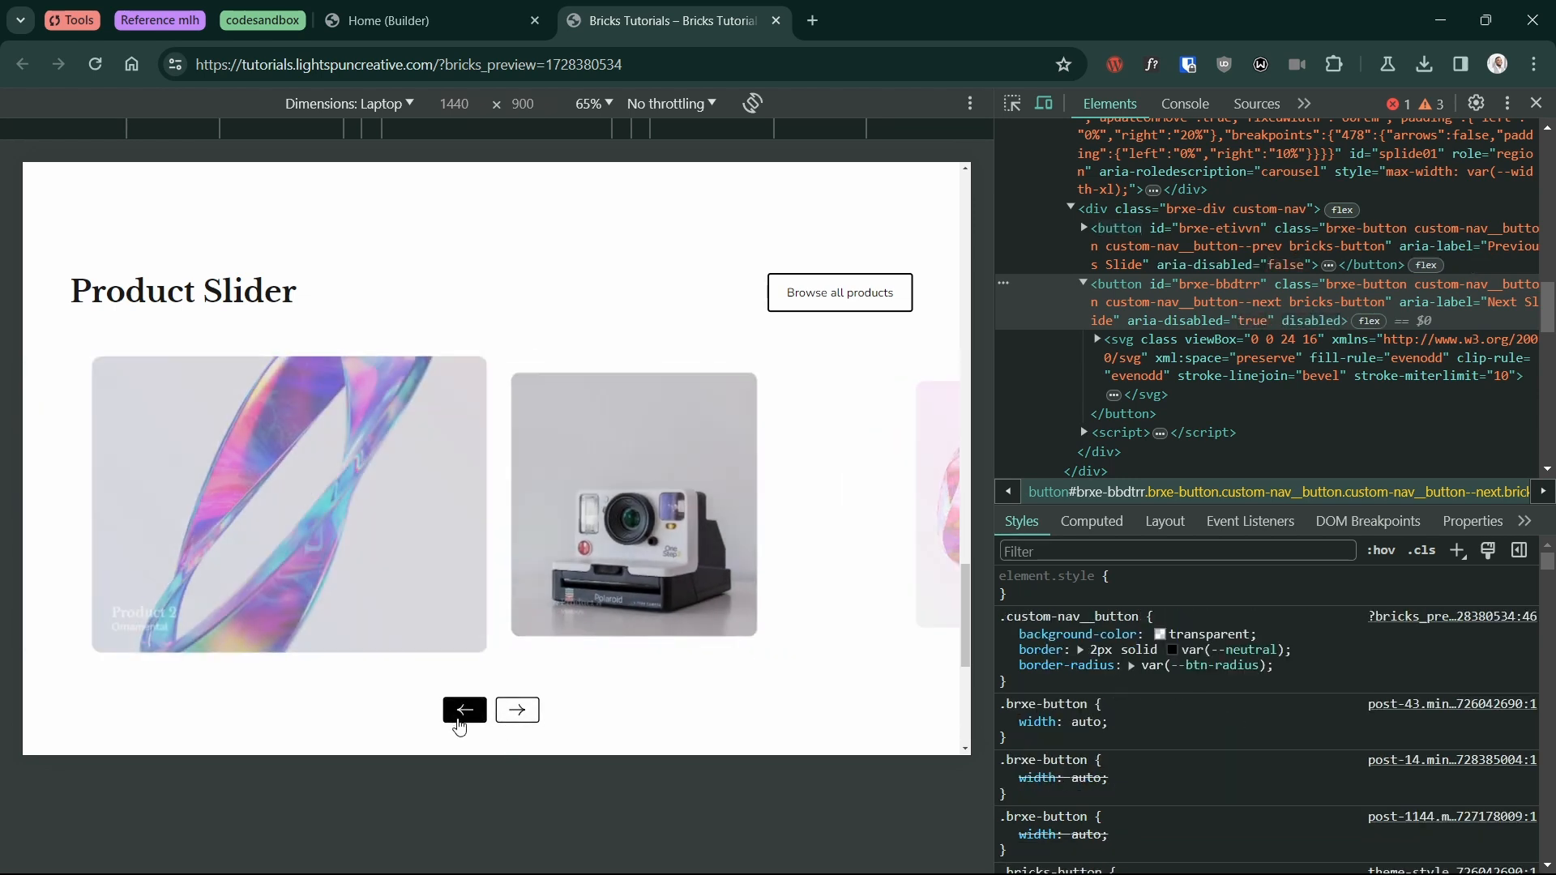
click(458, 724)
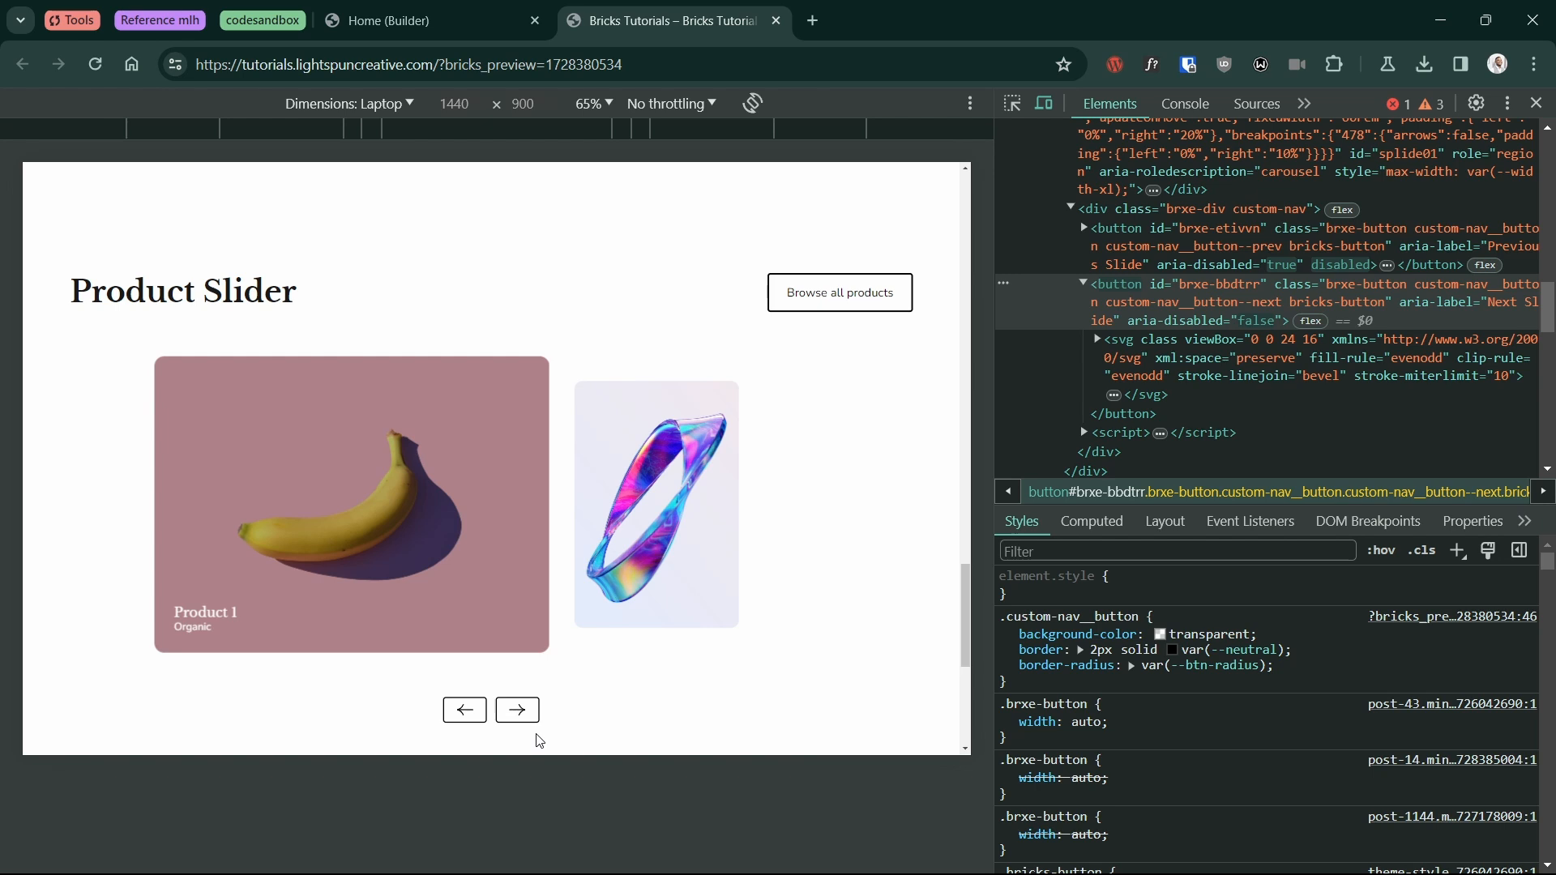
click(520, 719)
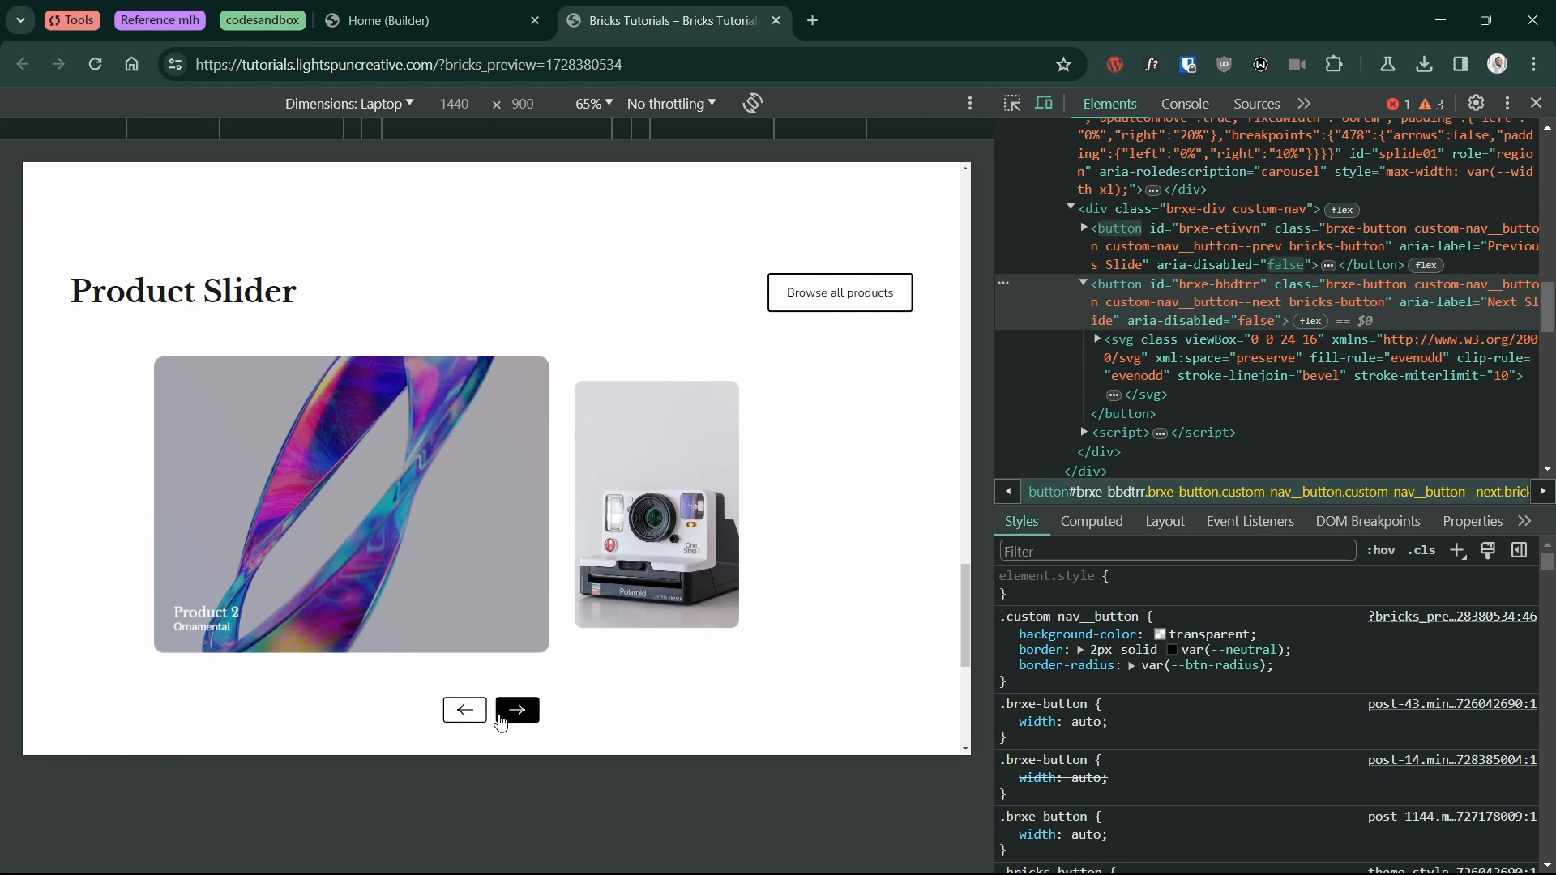
Step: Back in the builder, add a %root%[disabled] rule with opacity 0.4 to the .custom-nav__button class's custom CSS
click(437, 32)
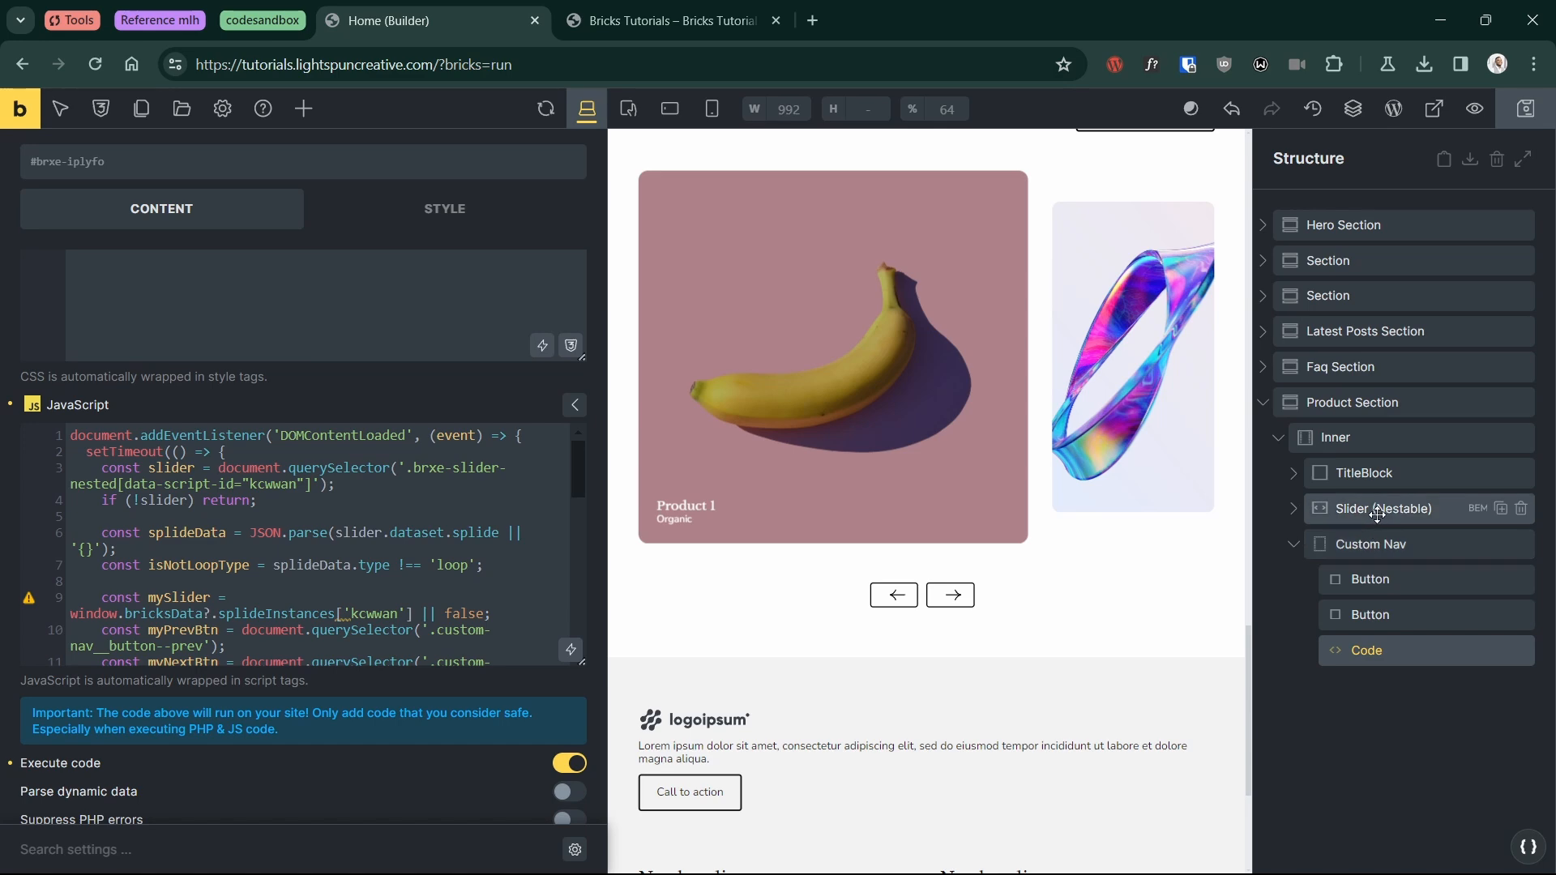
click(1369, 578)
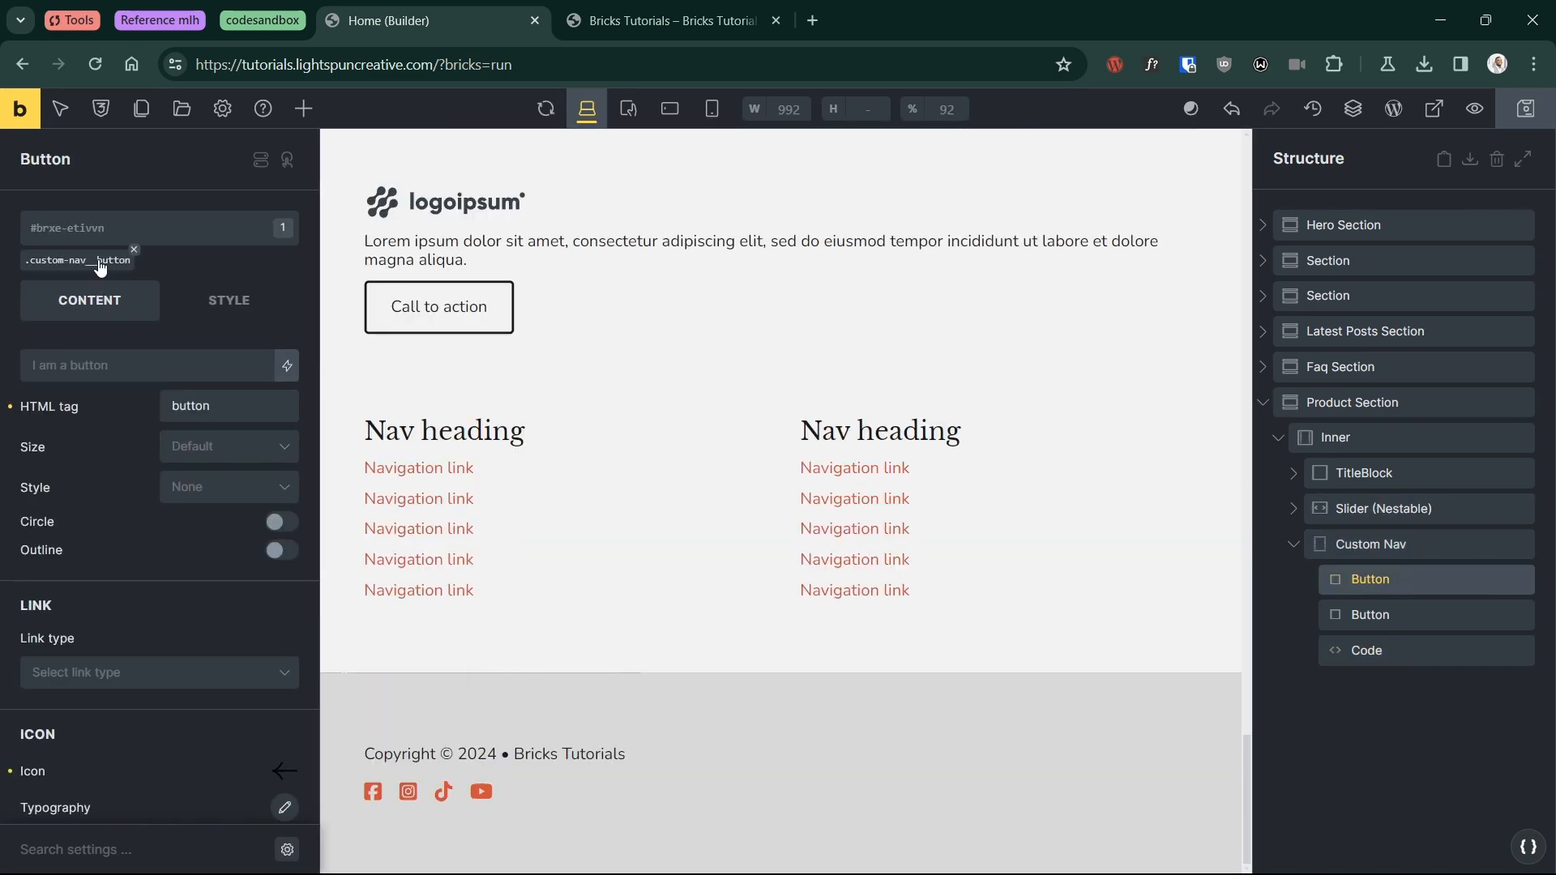
click(89, 260)
click(219, 300)
scroll(187, 430, down, 3)
click(208, 465)
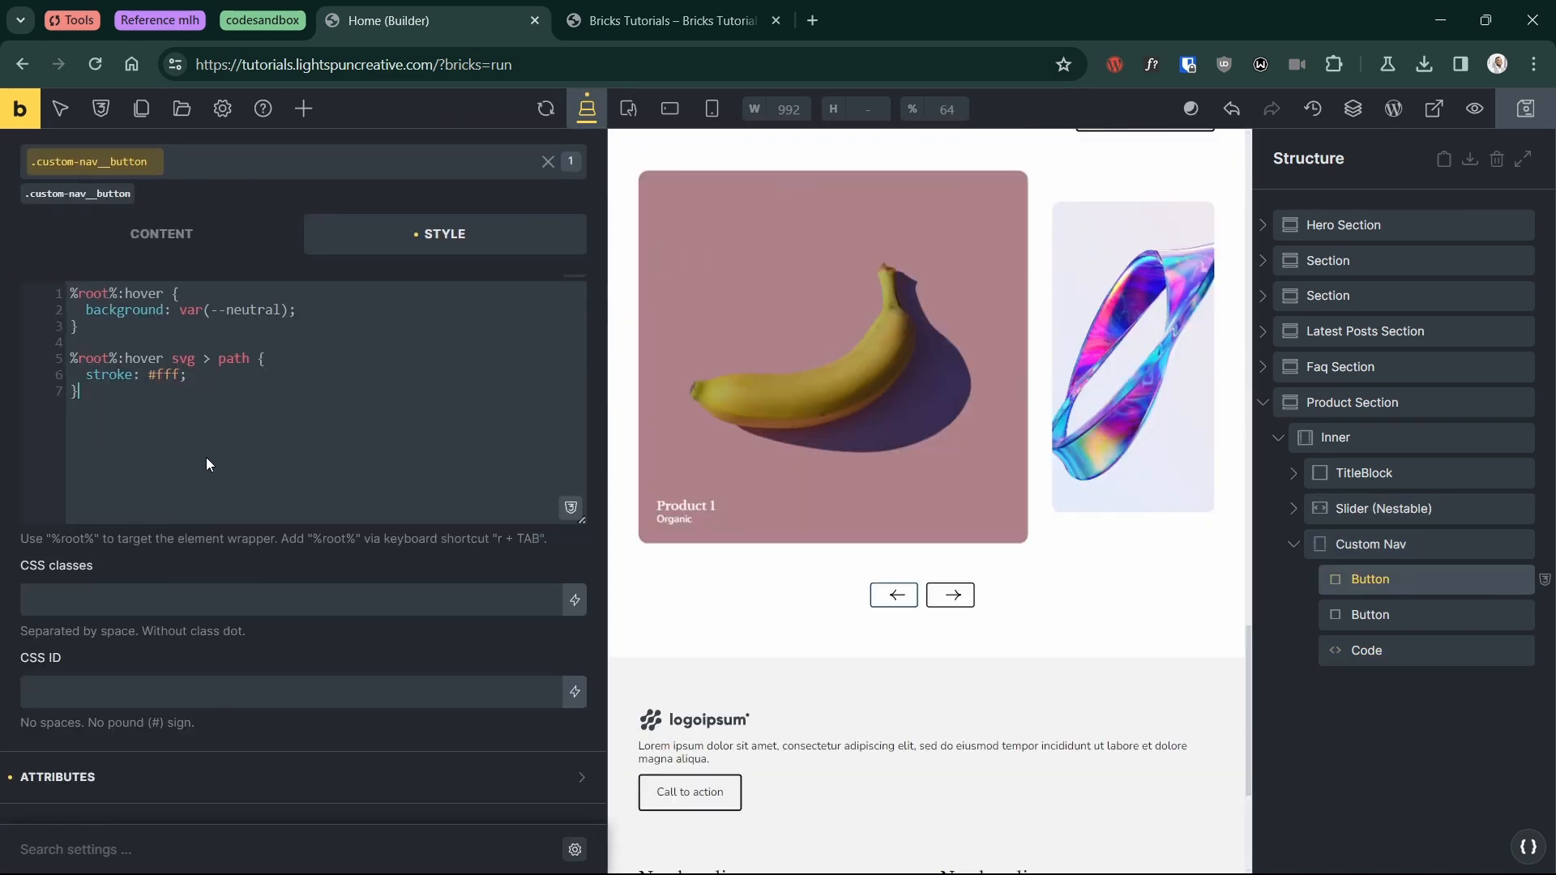
key(Return)
key(Return)
text(r)
key(Tab)
text([disabled] {)
key(Return)
text(opacity: )
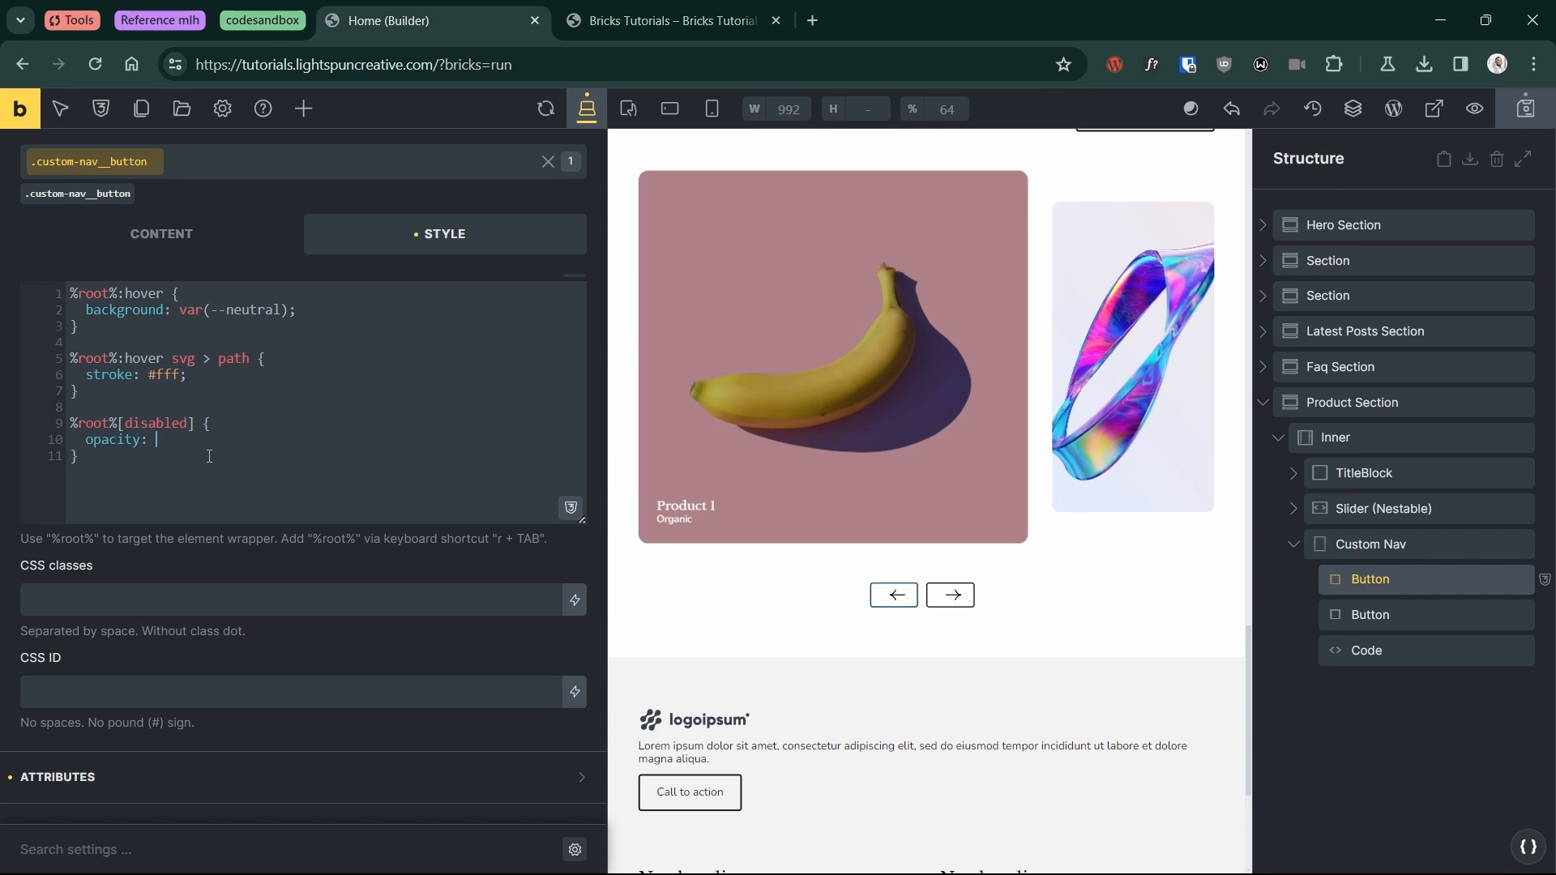
text(0.4;   po)
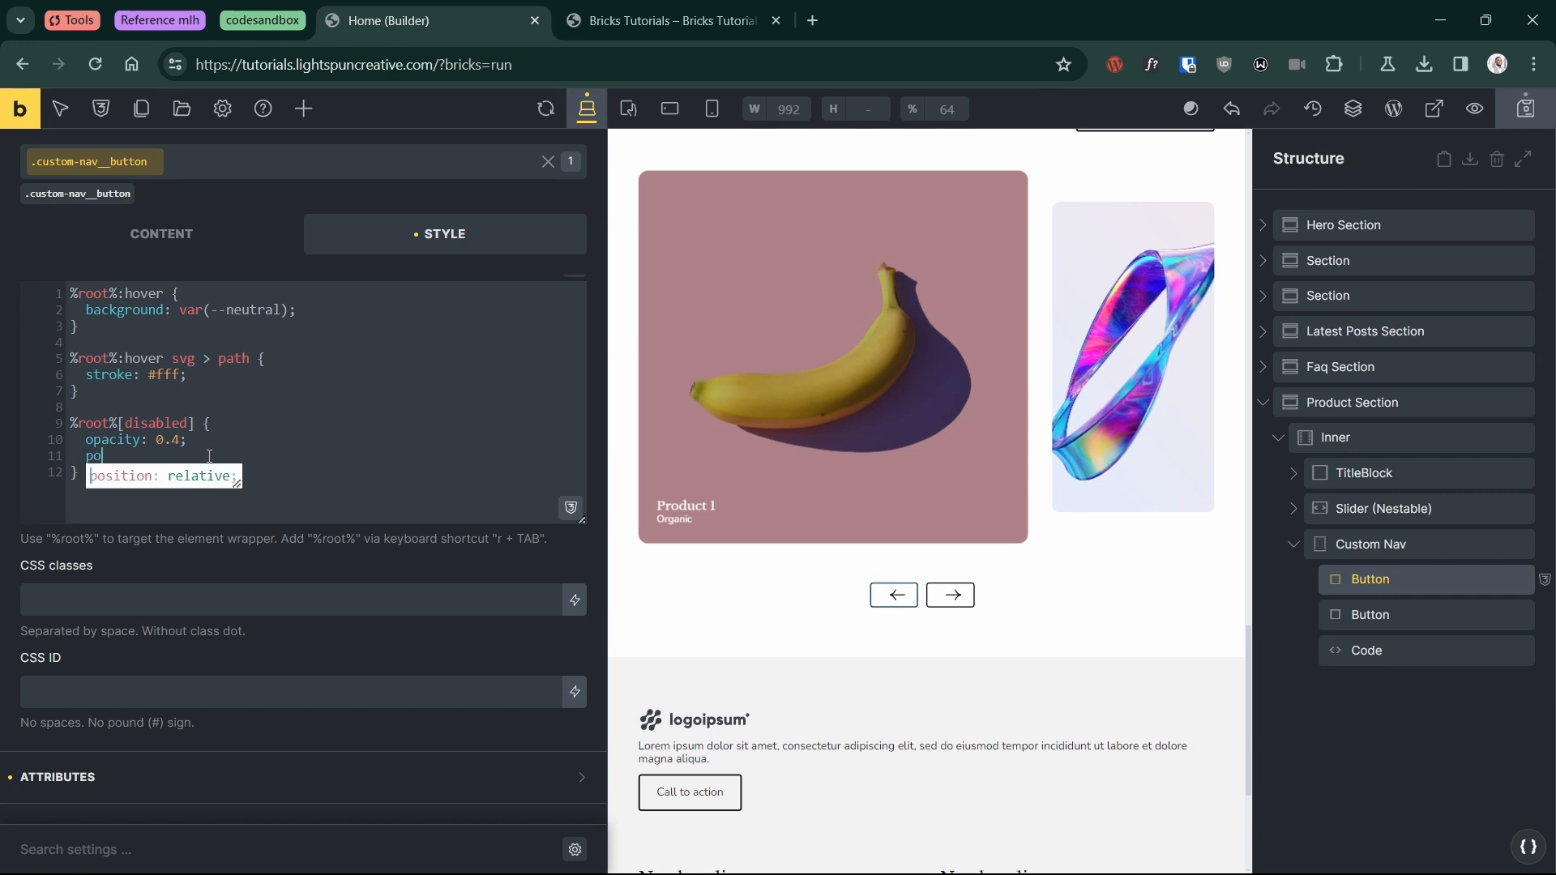
Step: Add pointer-events: none to the %root%[disabled] rule and save the page
text(inter-)
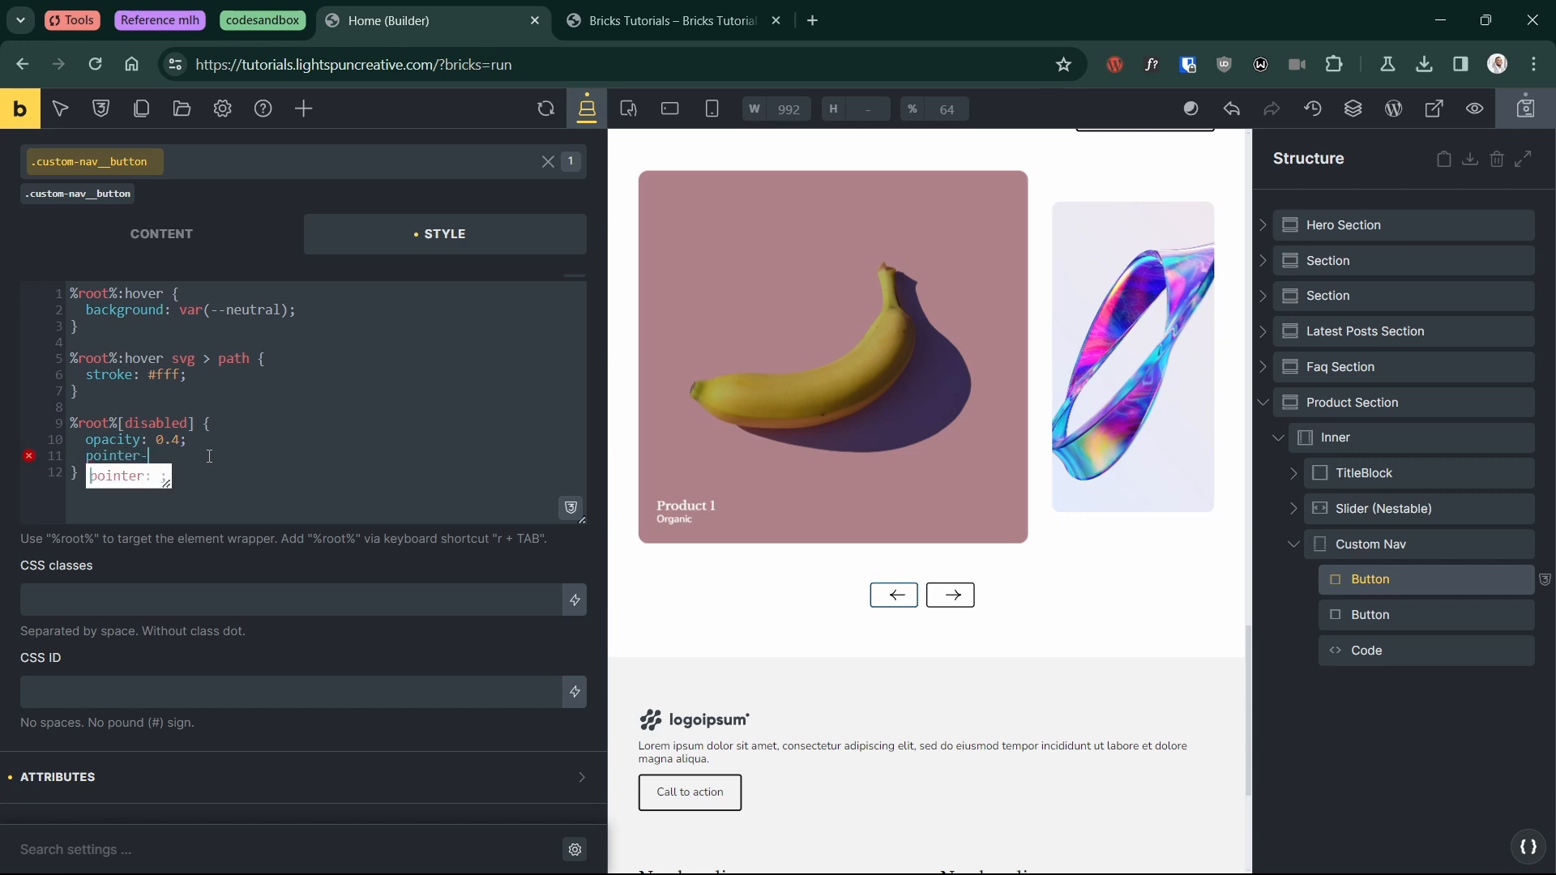
text(events)
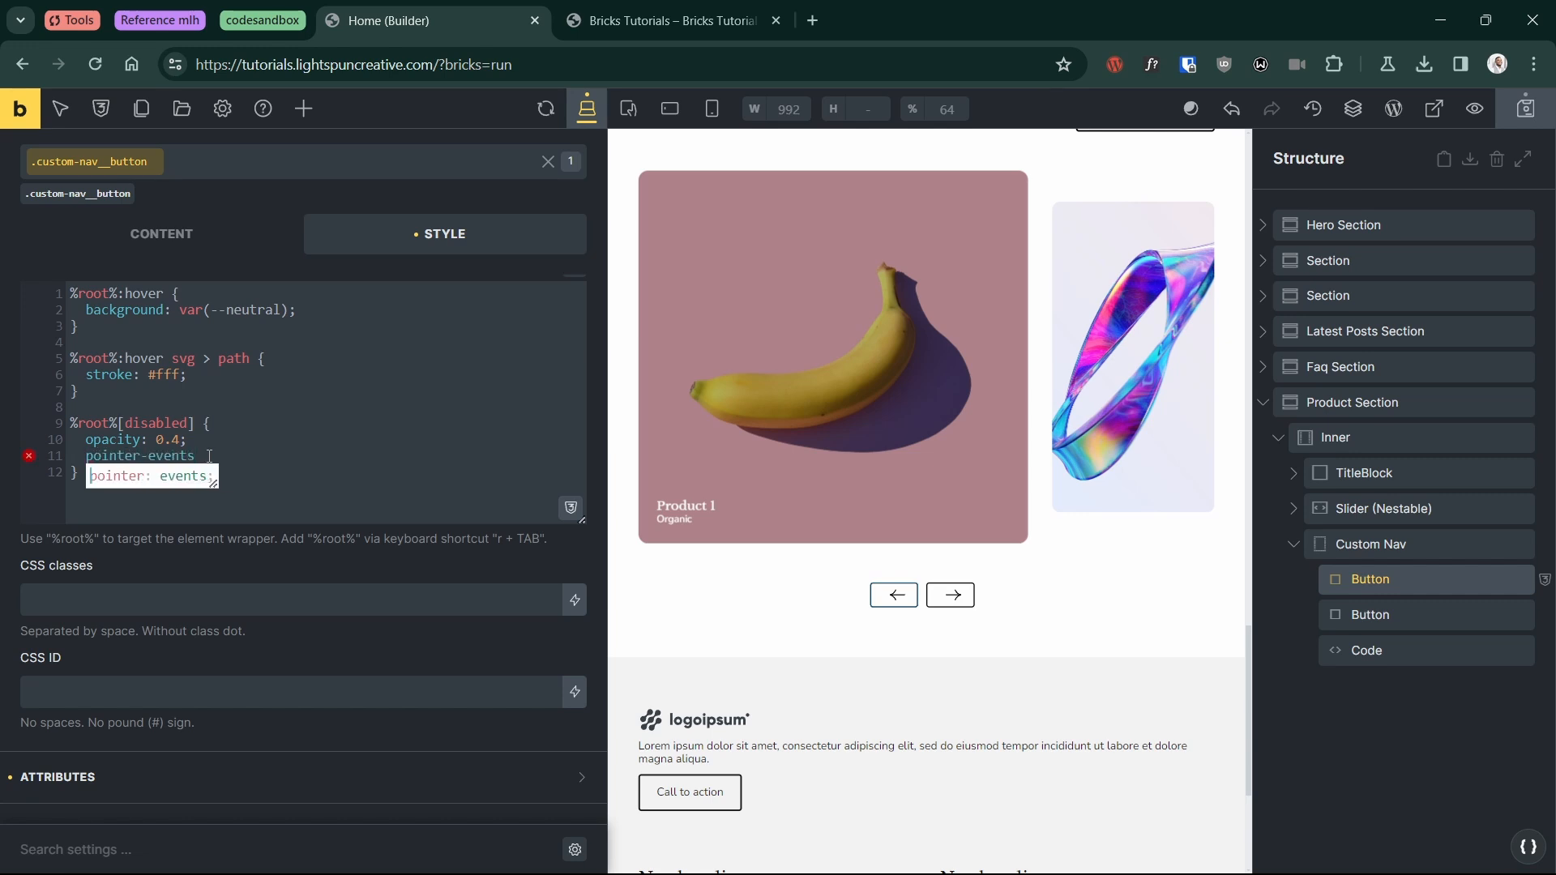
text(: none;)
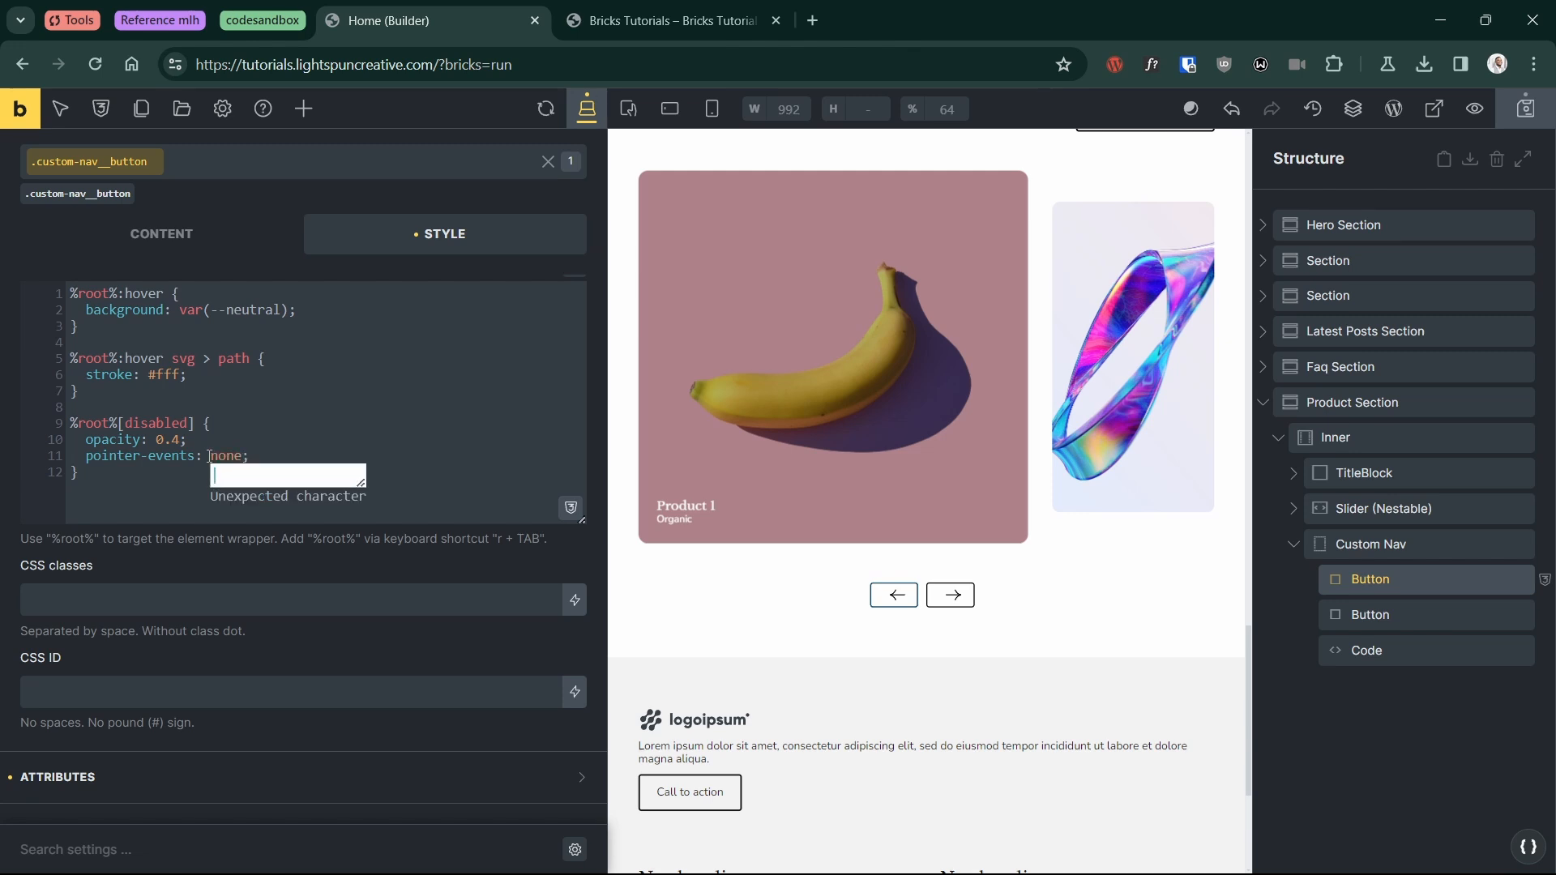
key(ctrl+s)
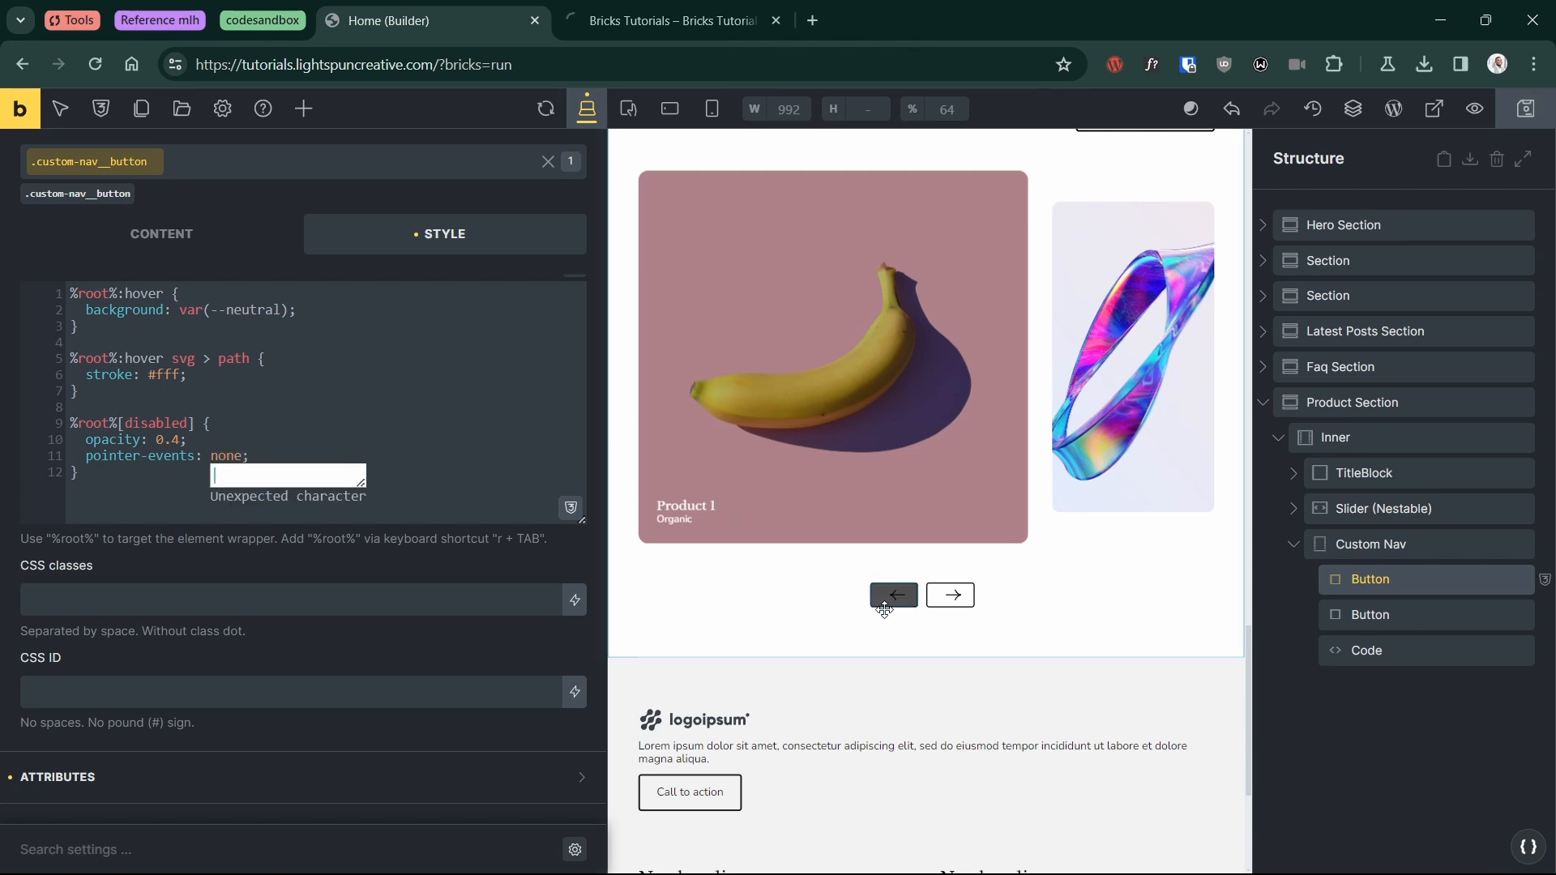
Step: In the page preview, step forward and back through the slider to check the disabled button styling at both ends
click(661, 20)
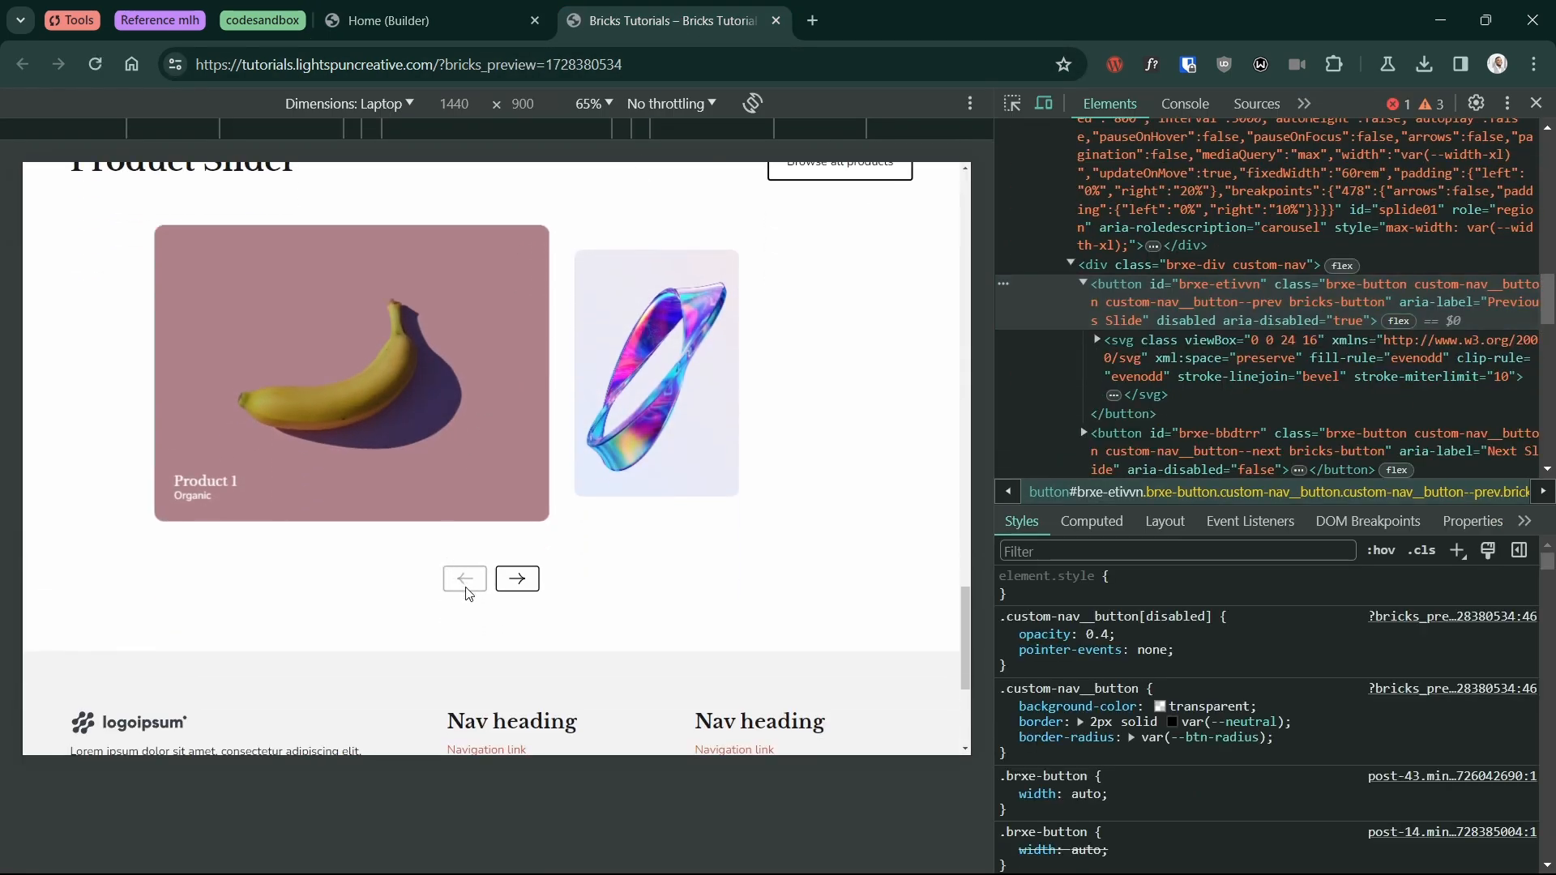
click(514, 581)
click(514, 580)
click(514, 580)
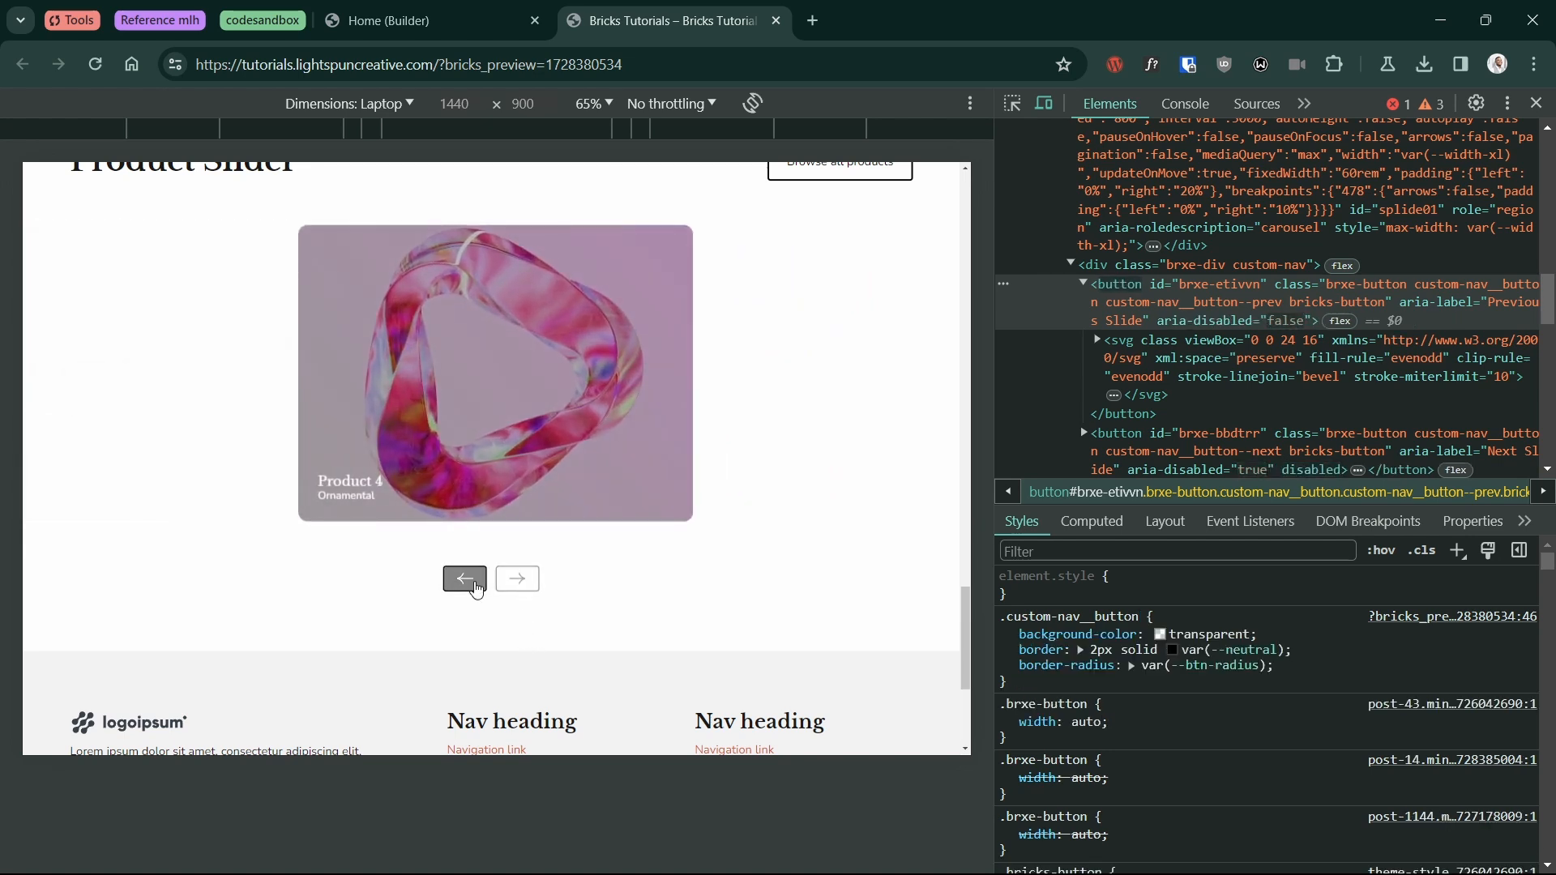
click(474, 587)
click(470, 582)
click(470, 582)
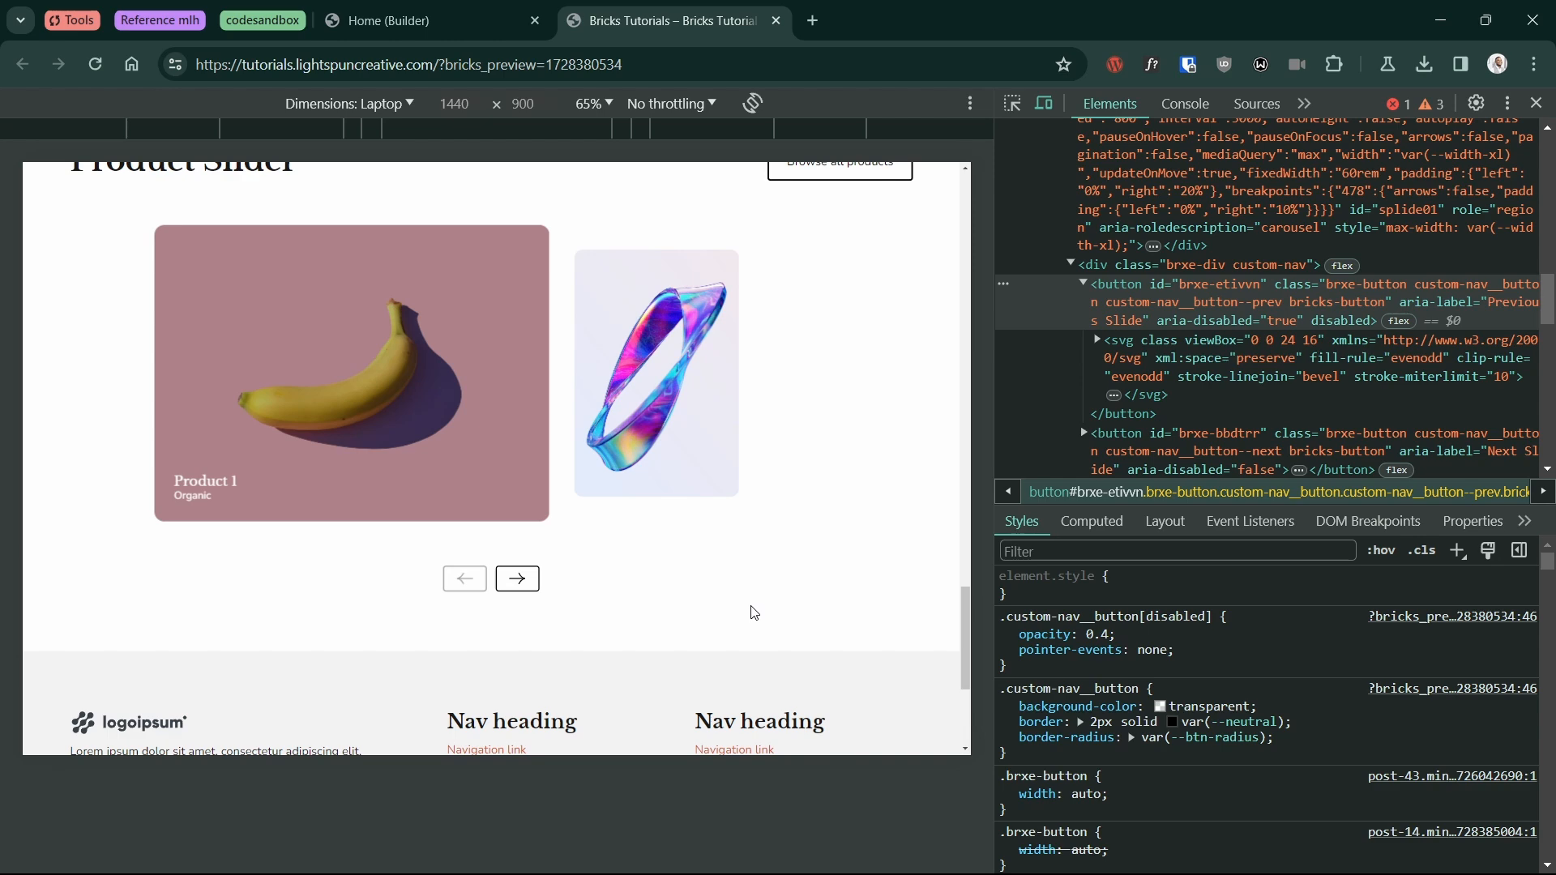
click(503, 582)
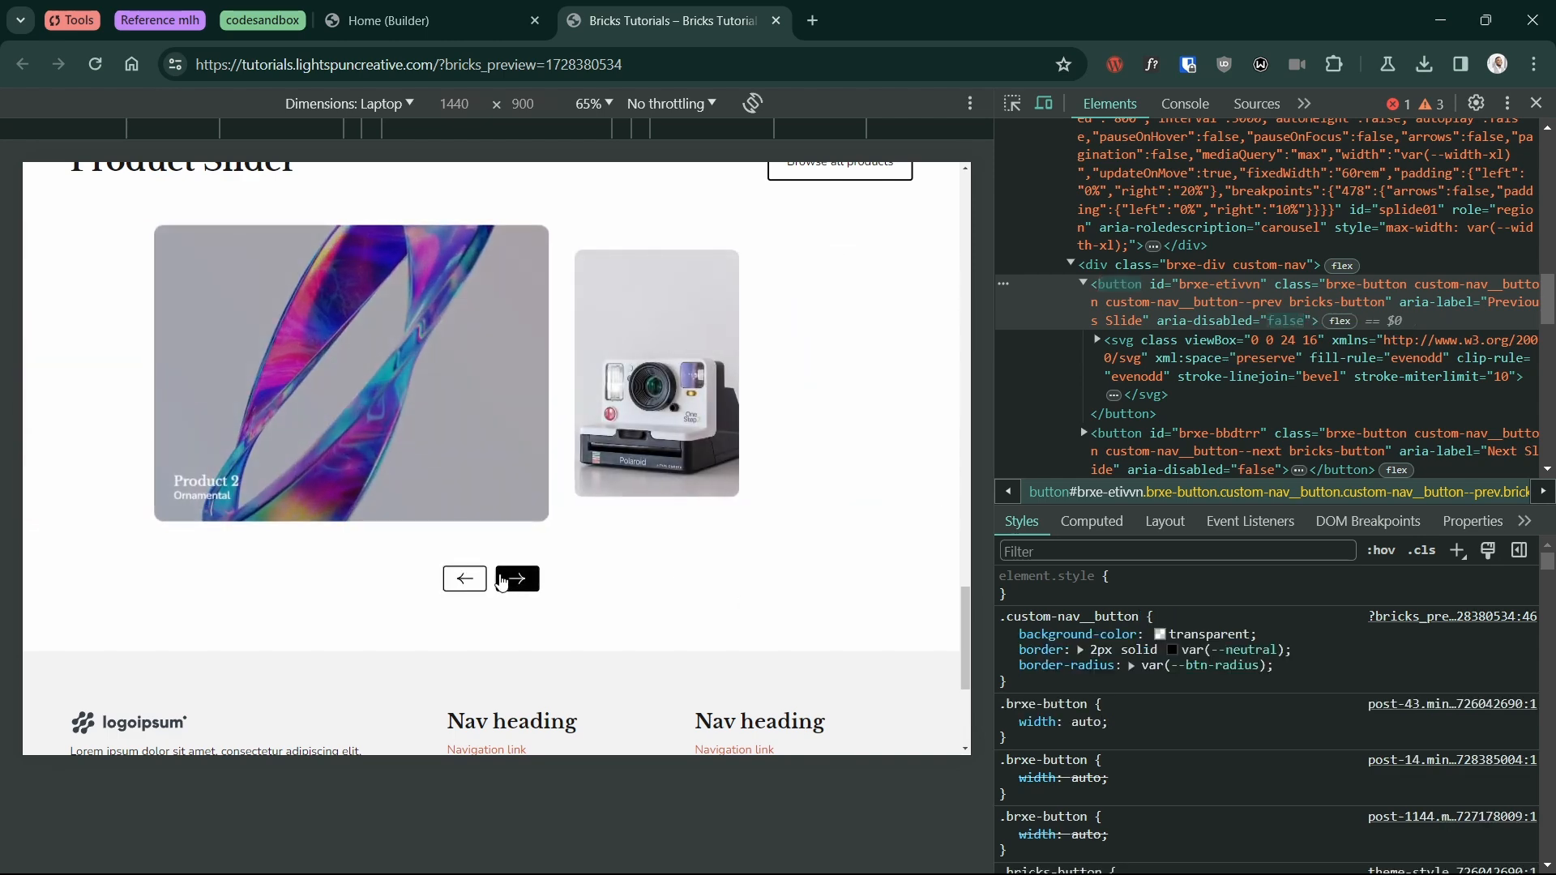
click(504, 580)
click(464, 579)
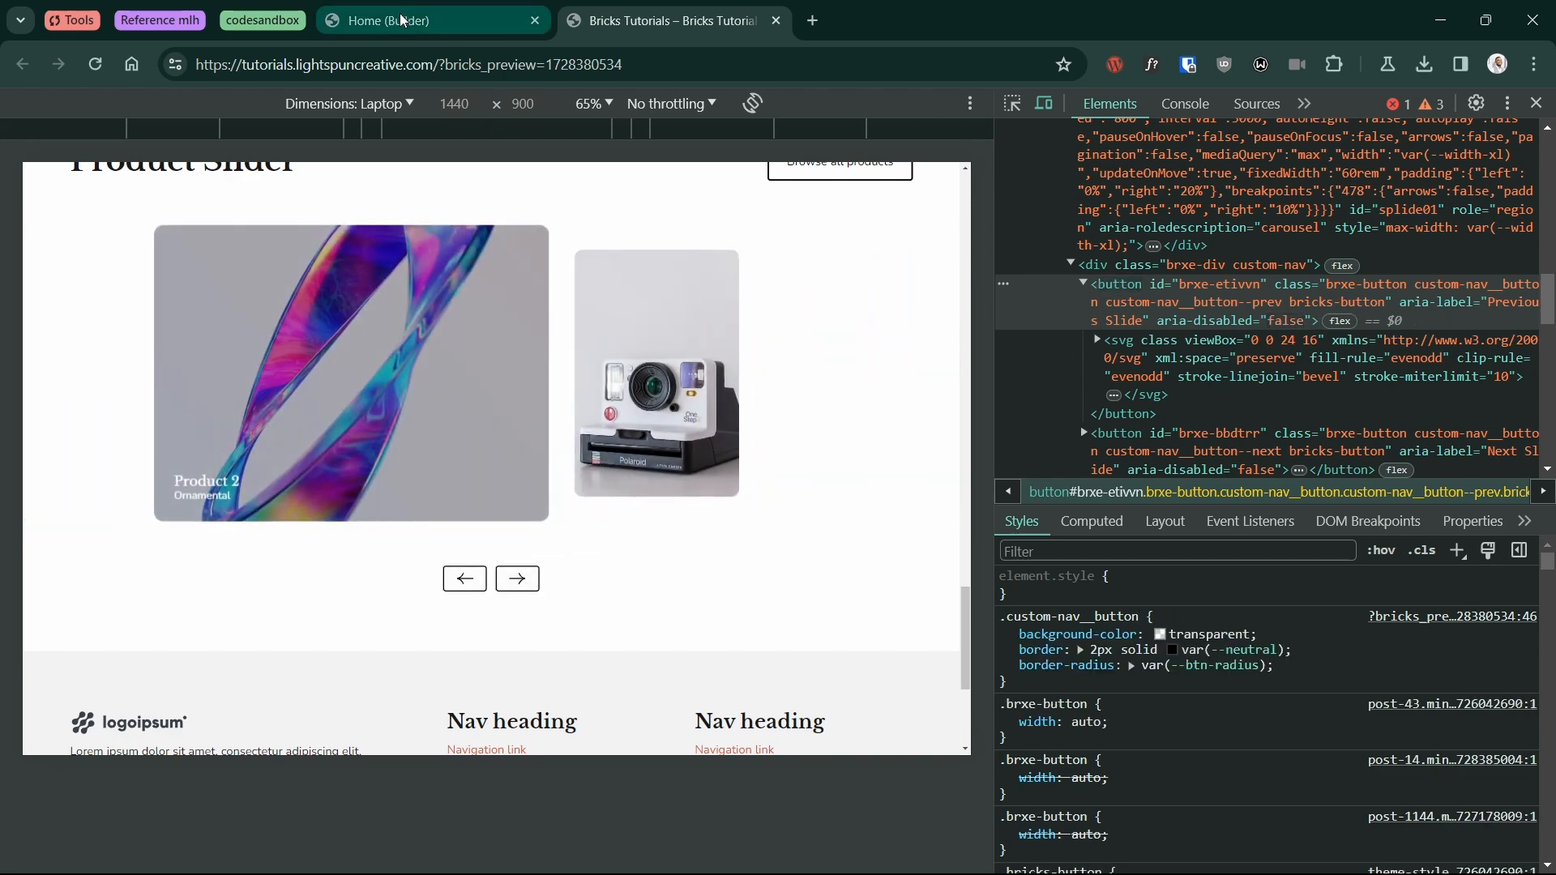
Step: Back in the builder, set the product slider's type to "loop" in its custom options and save the page
click(407, 14)
click(510, 442)
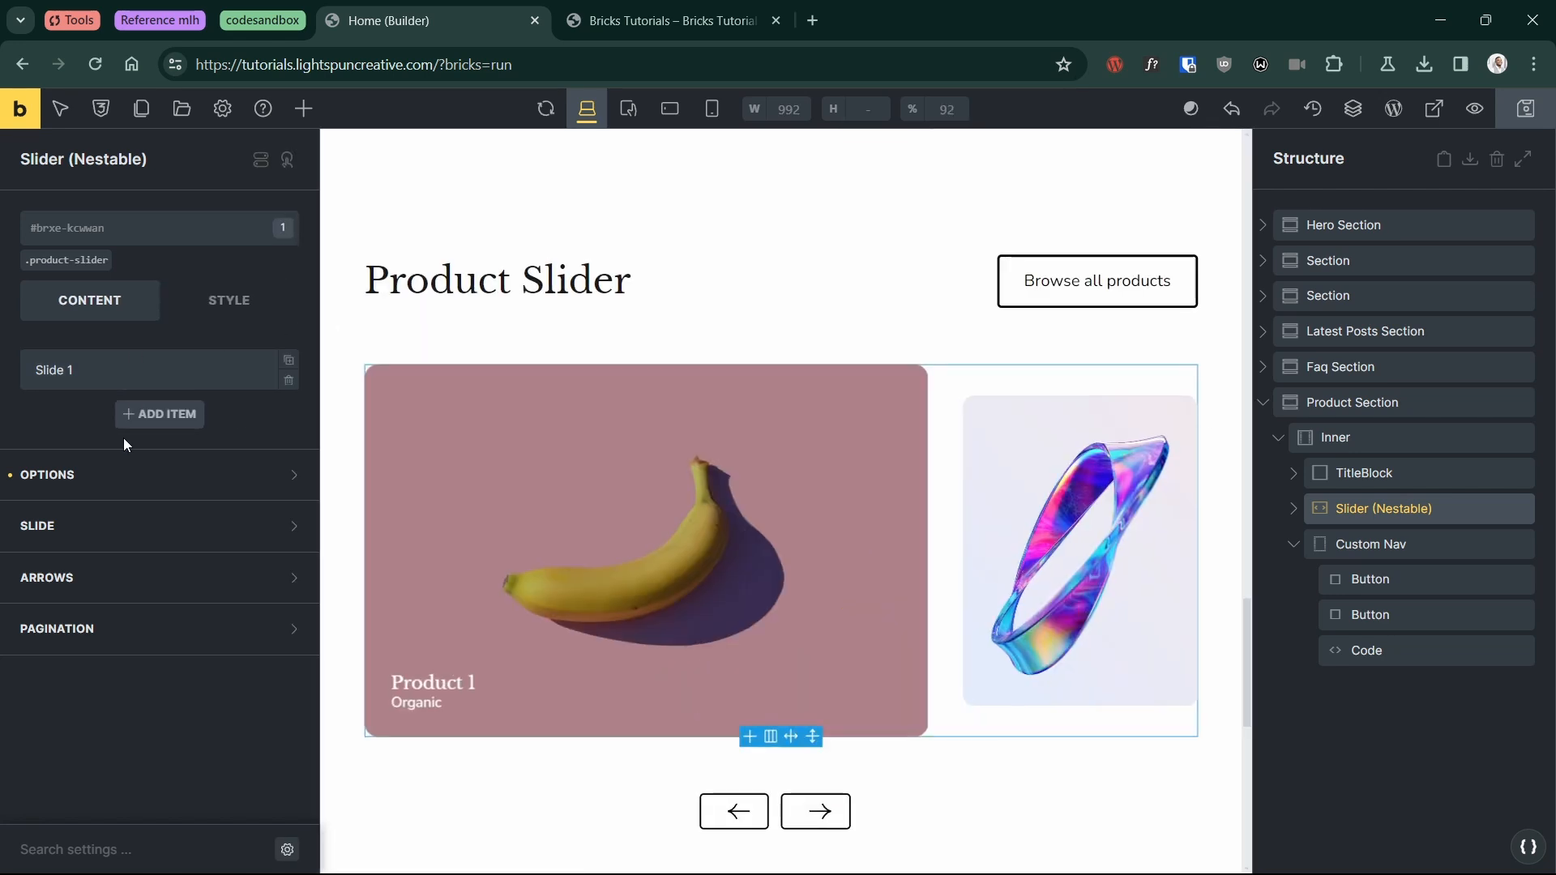
click(117, 475)
double_click(192, 611)
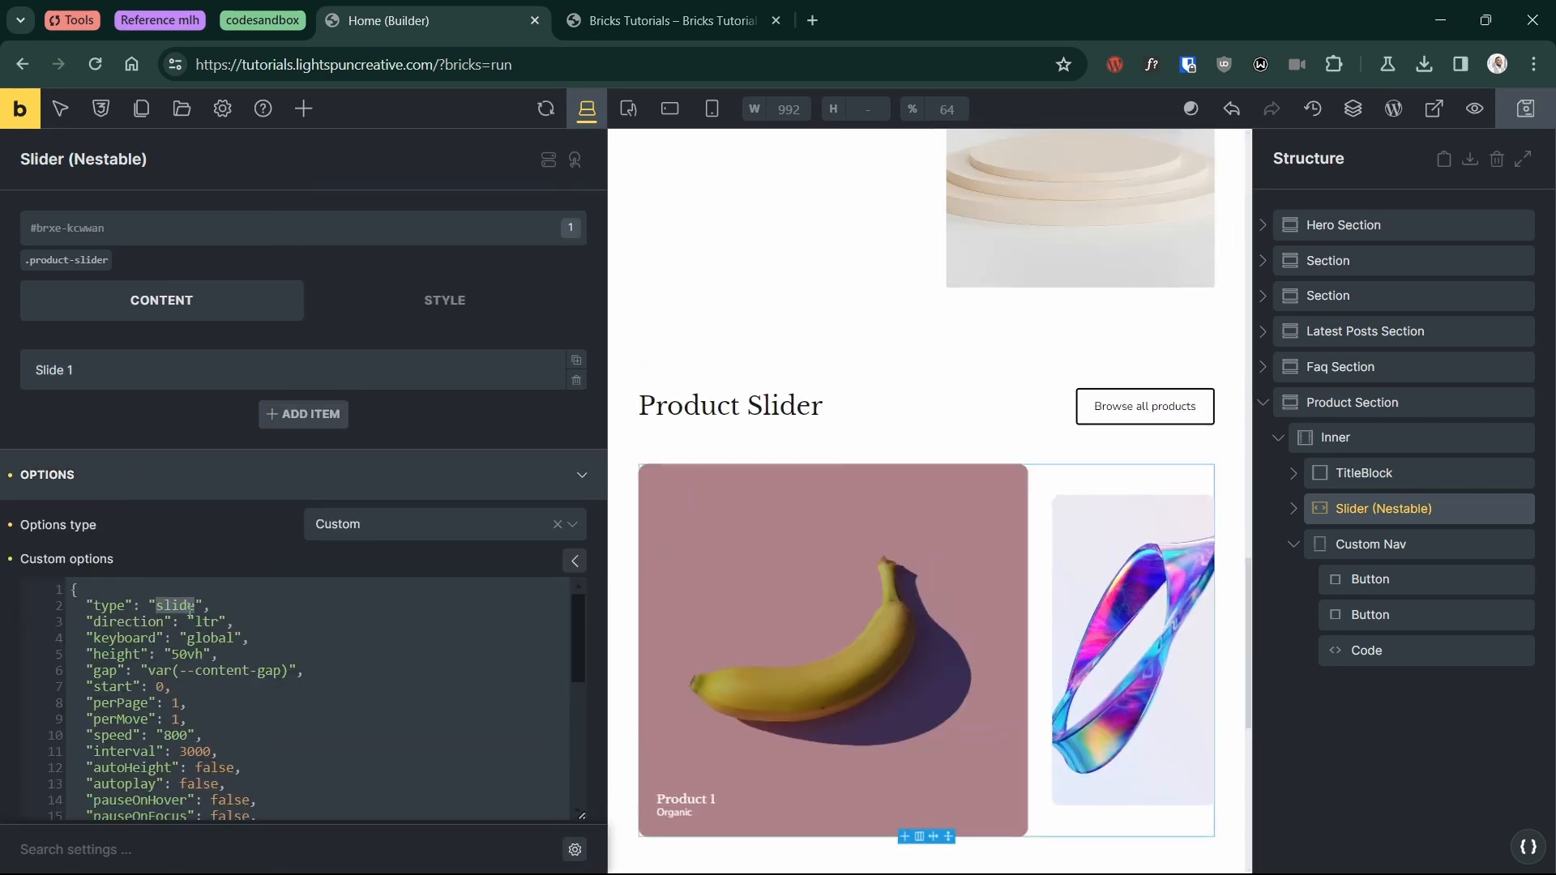
text(loop)
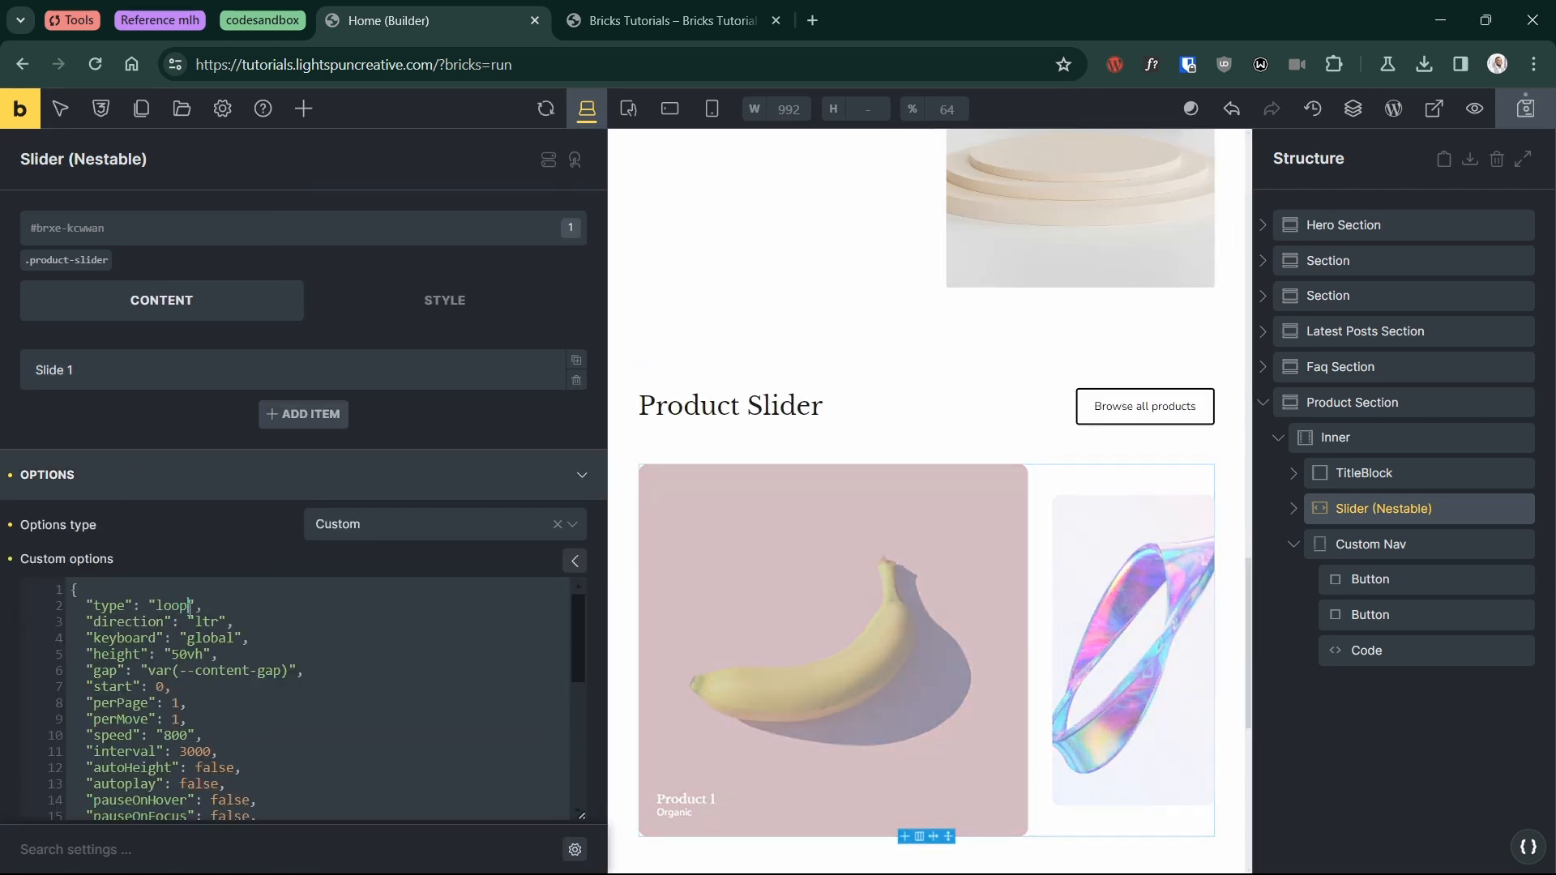
scroll(876, 543, down, 2)
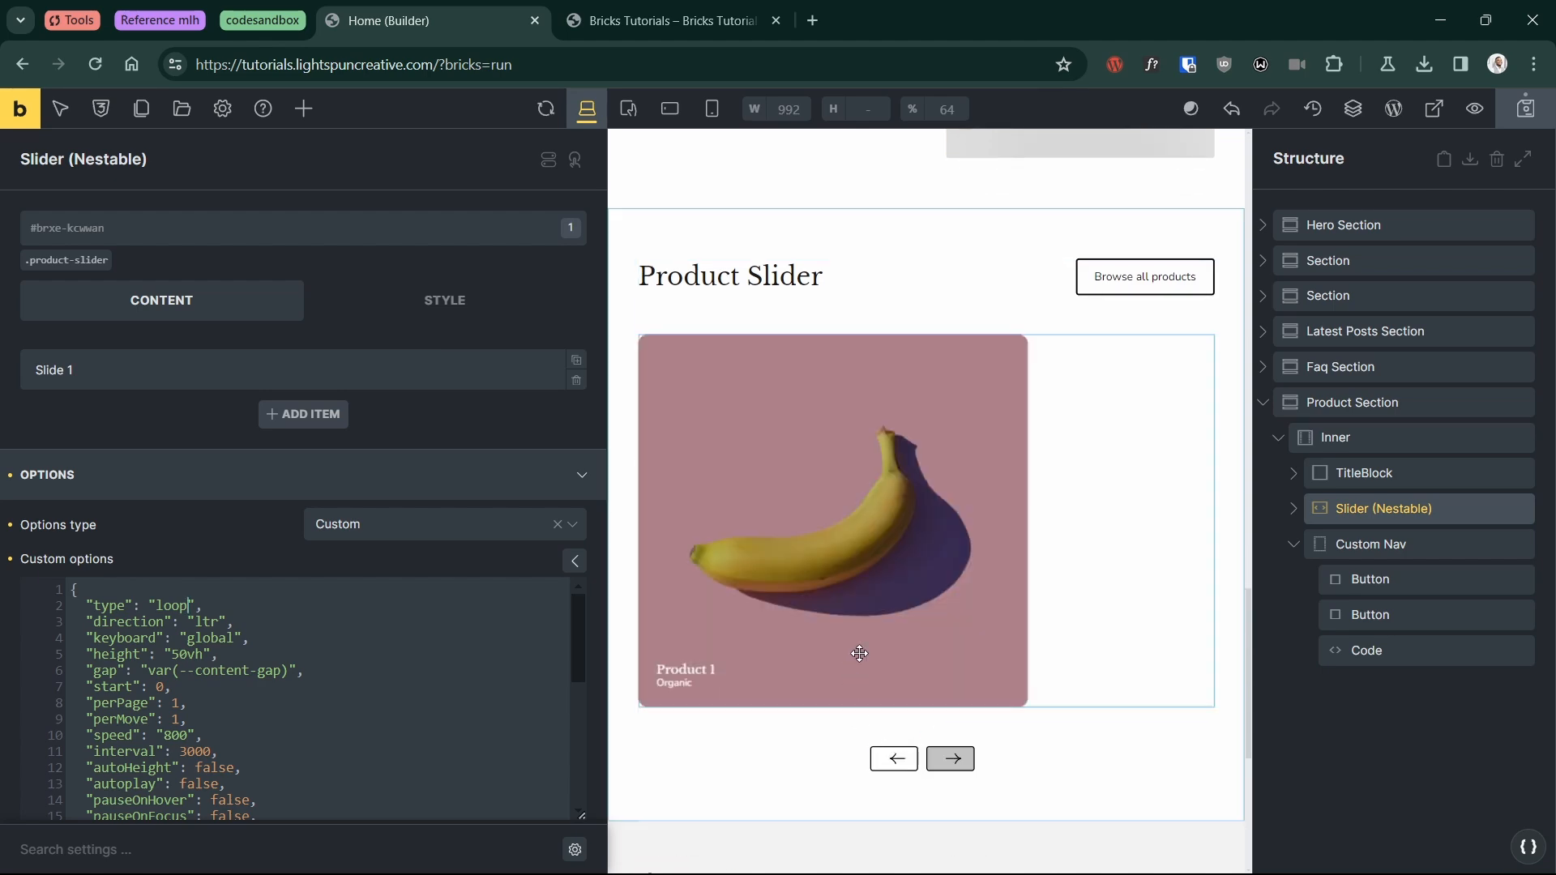
click(1526, 108)
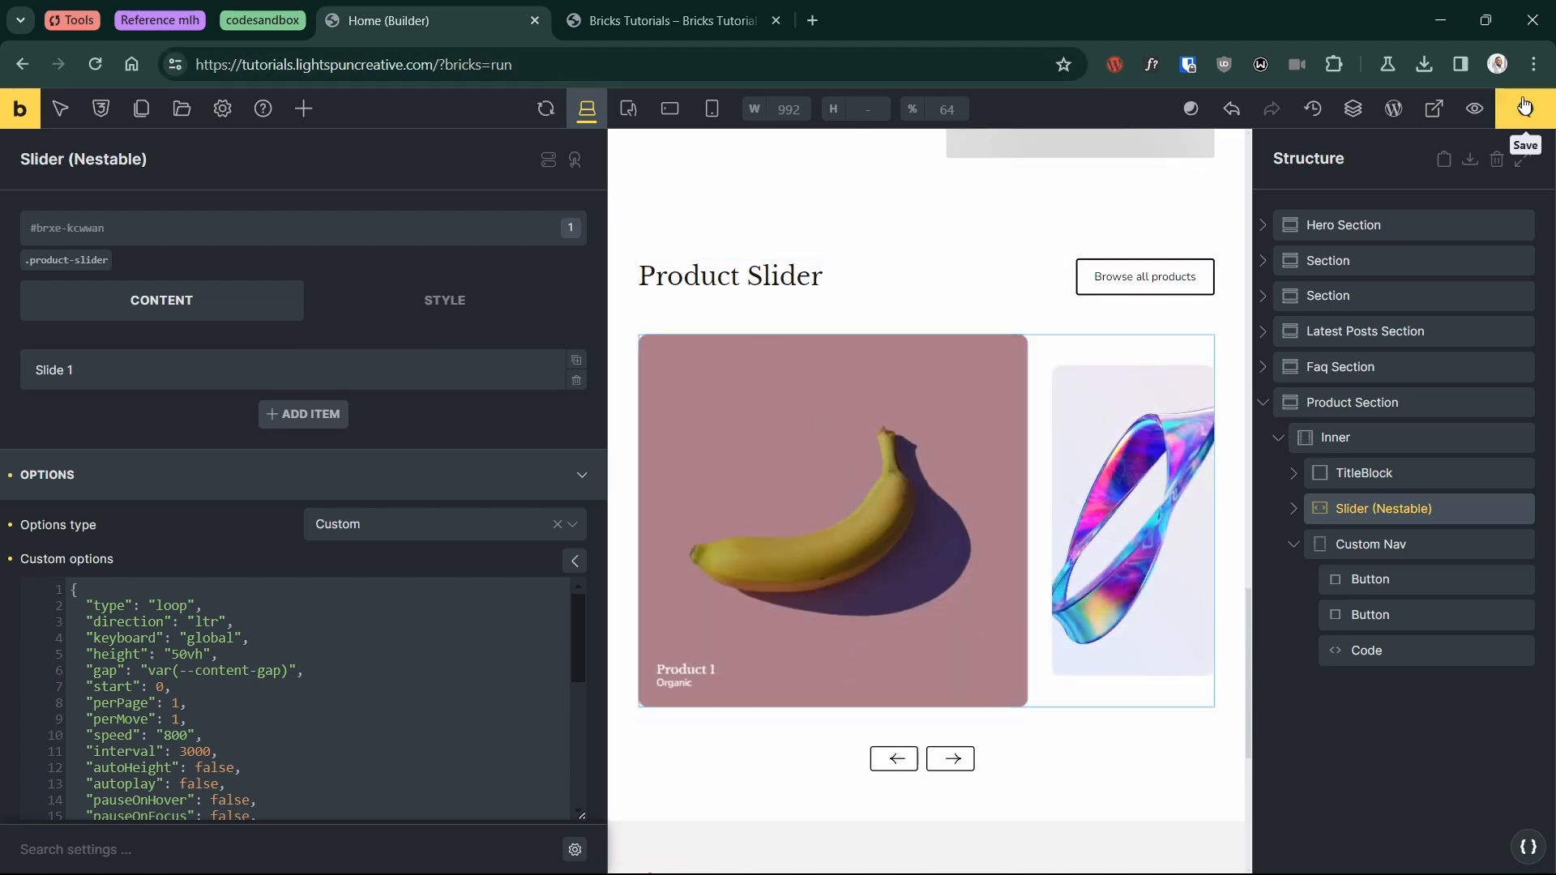
Step: In the page preview, test the custom previous and next buttons to check that the product slider loops in both directions
click(658, 20)
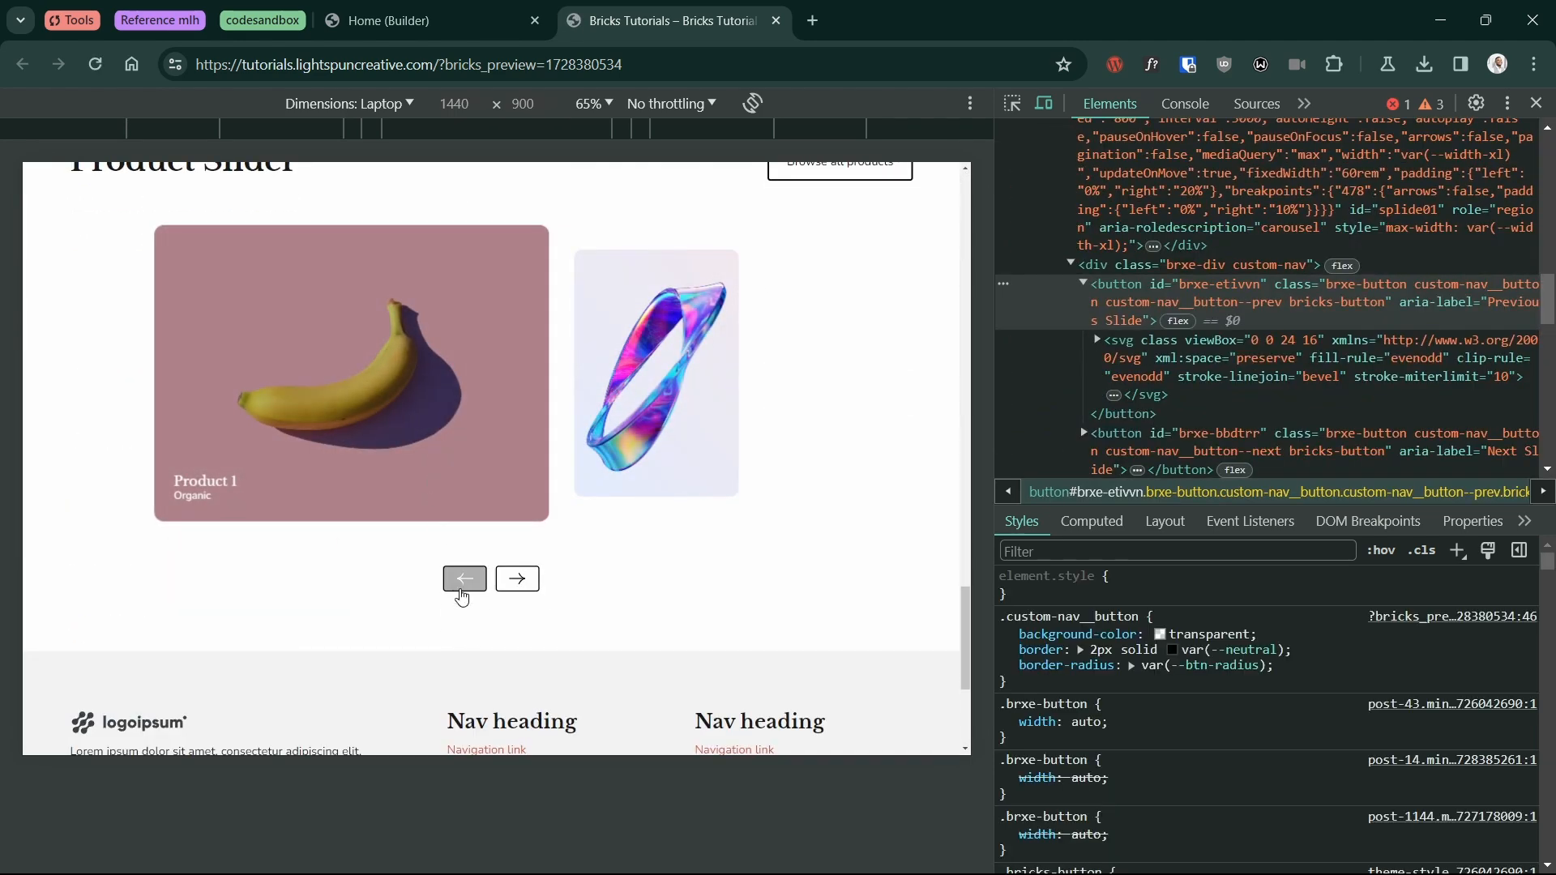
click(464, 579)
click(511, 583)
click(518, 581)
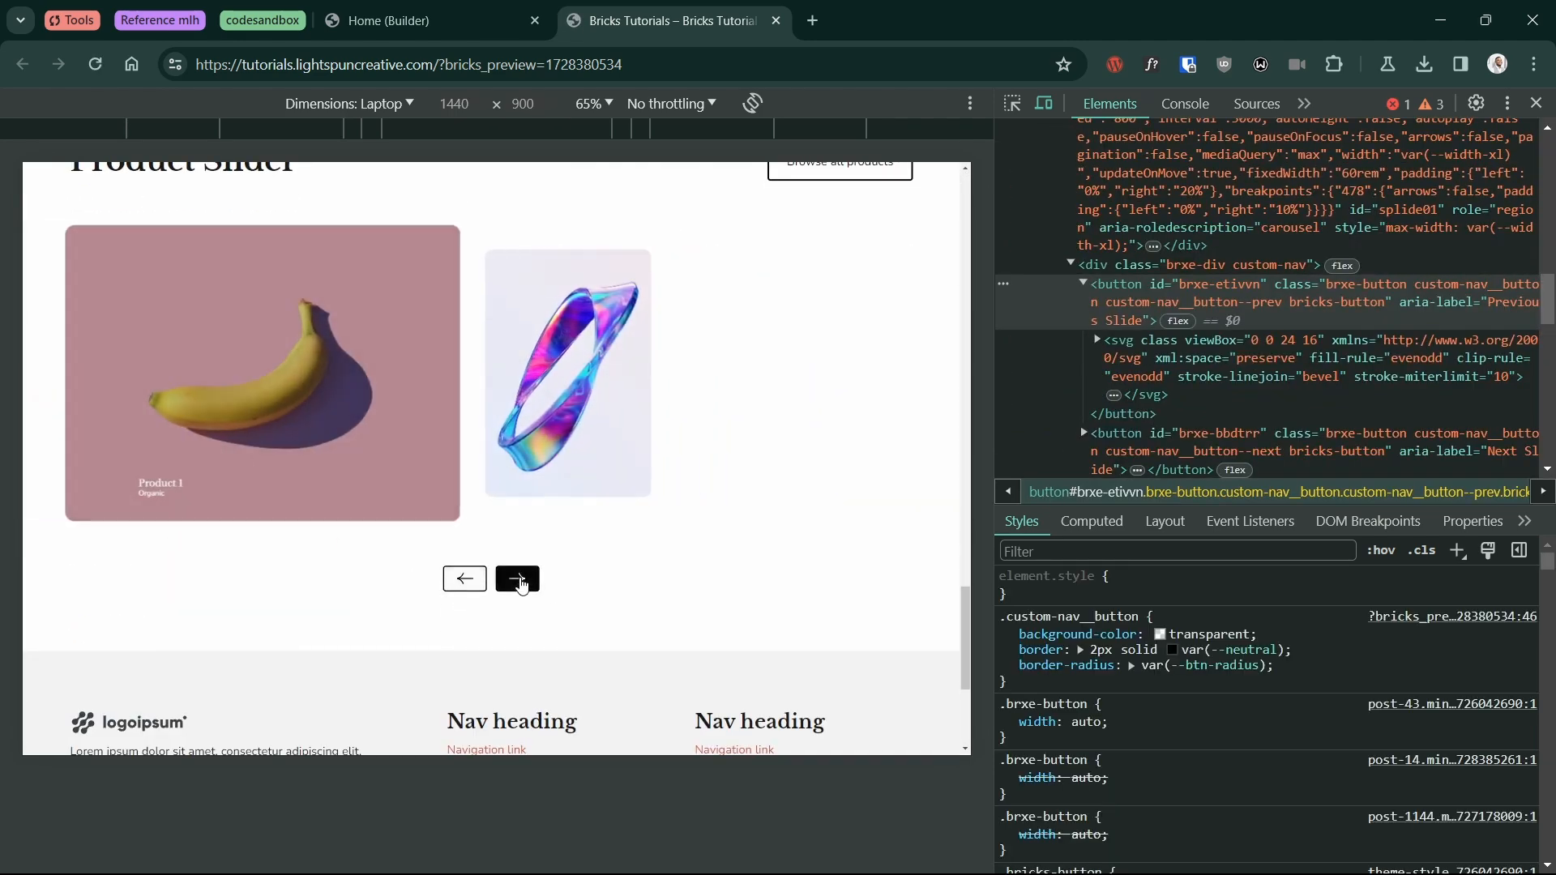
click(465, 581)
click(467, 581)
click(515, 582)
click(515, 582)
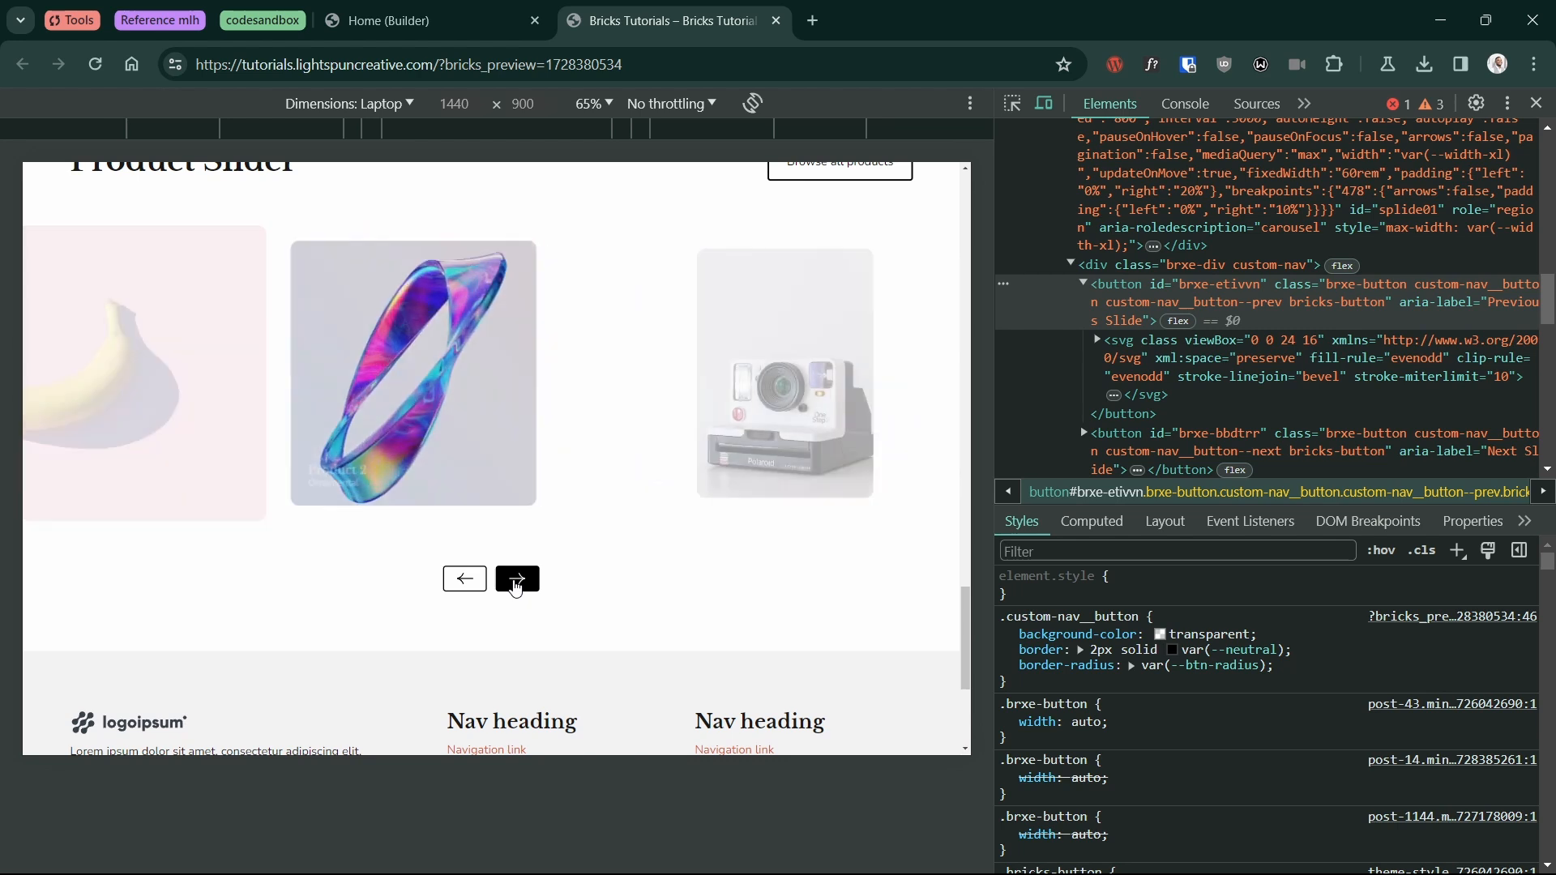
click(515, 582)
click(515, 582)
click(514, 581)
click(515, 581)
click(515, 582)
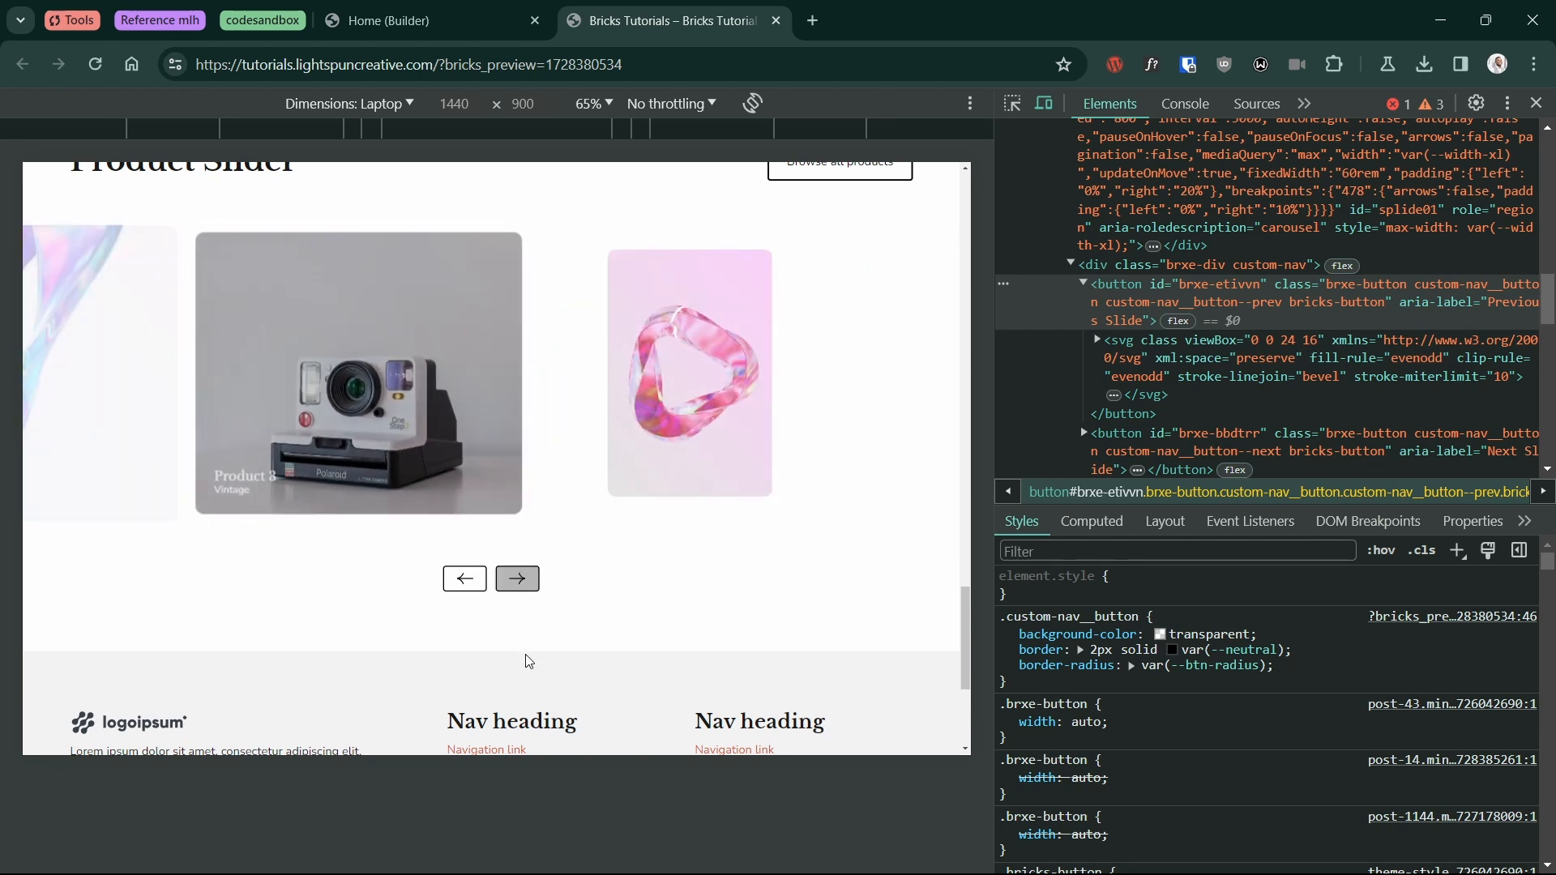
click(514, 581)
click(466, 580)
click(466, 580)
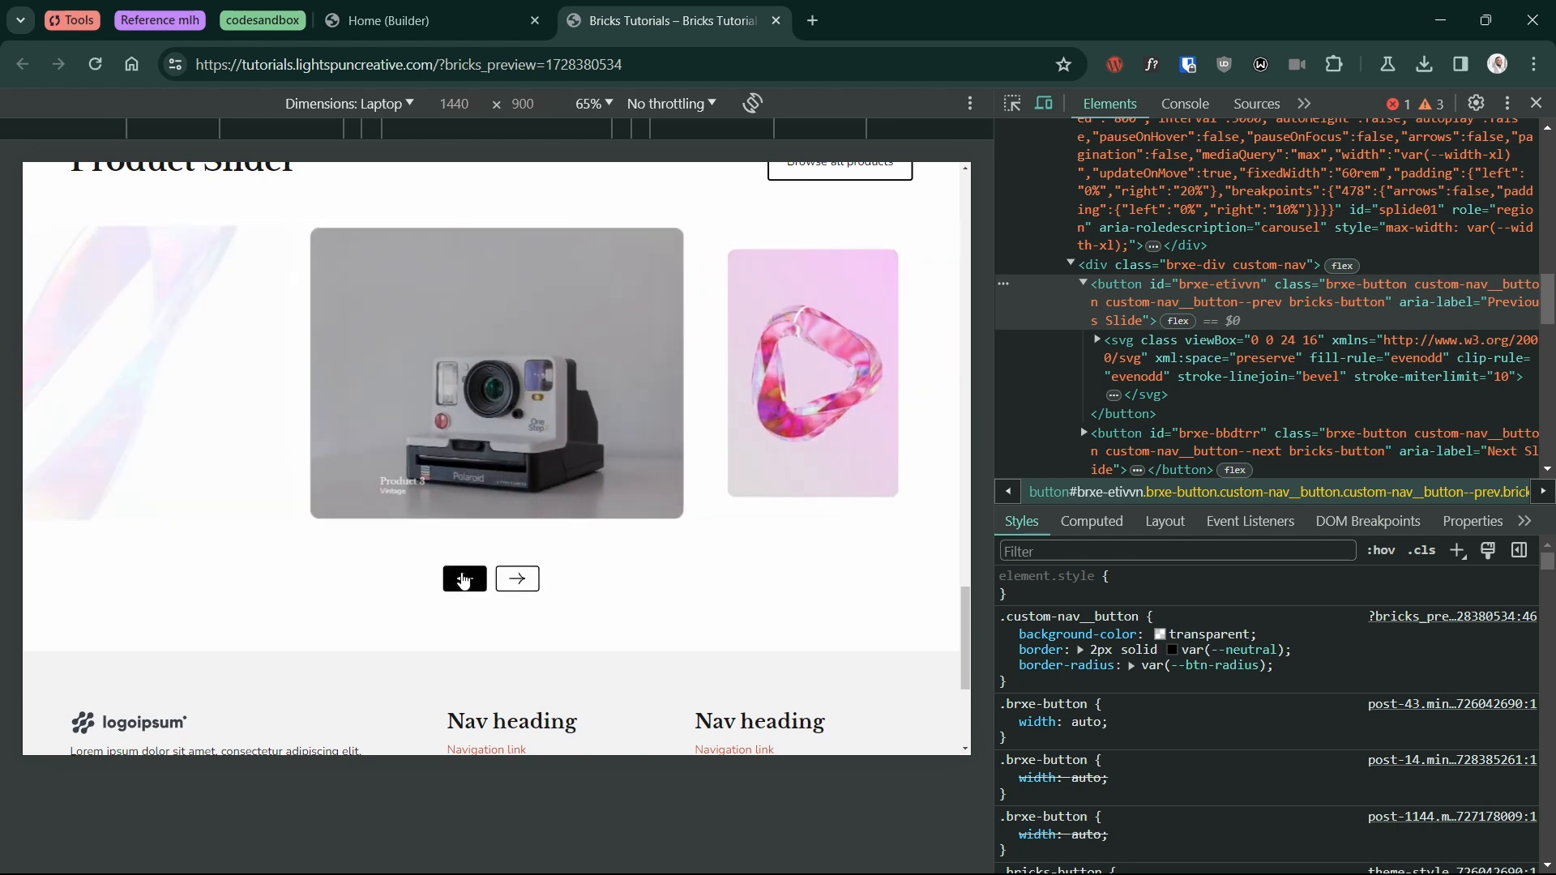
click(466, 580)
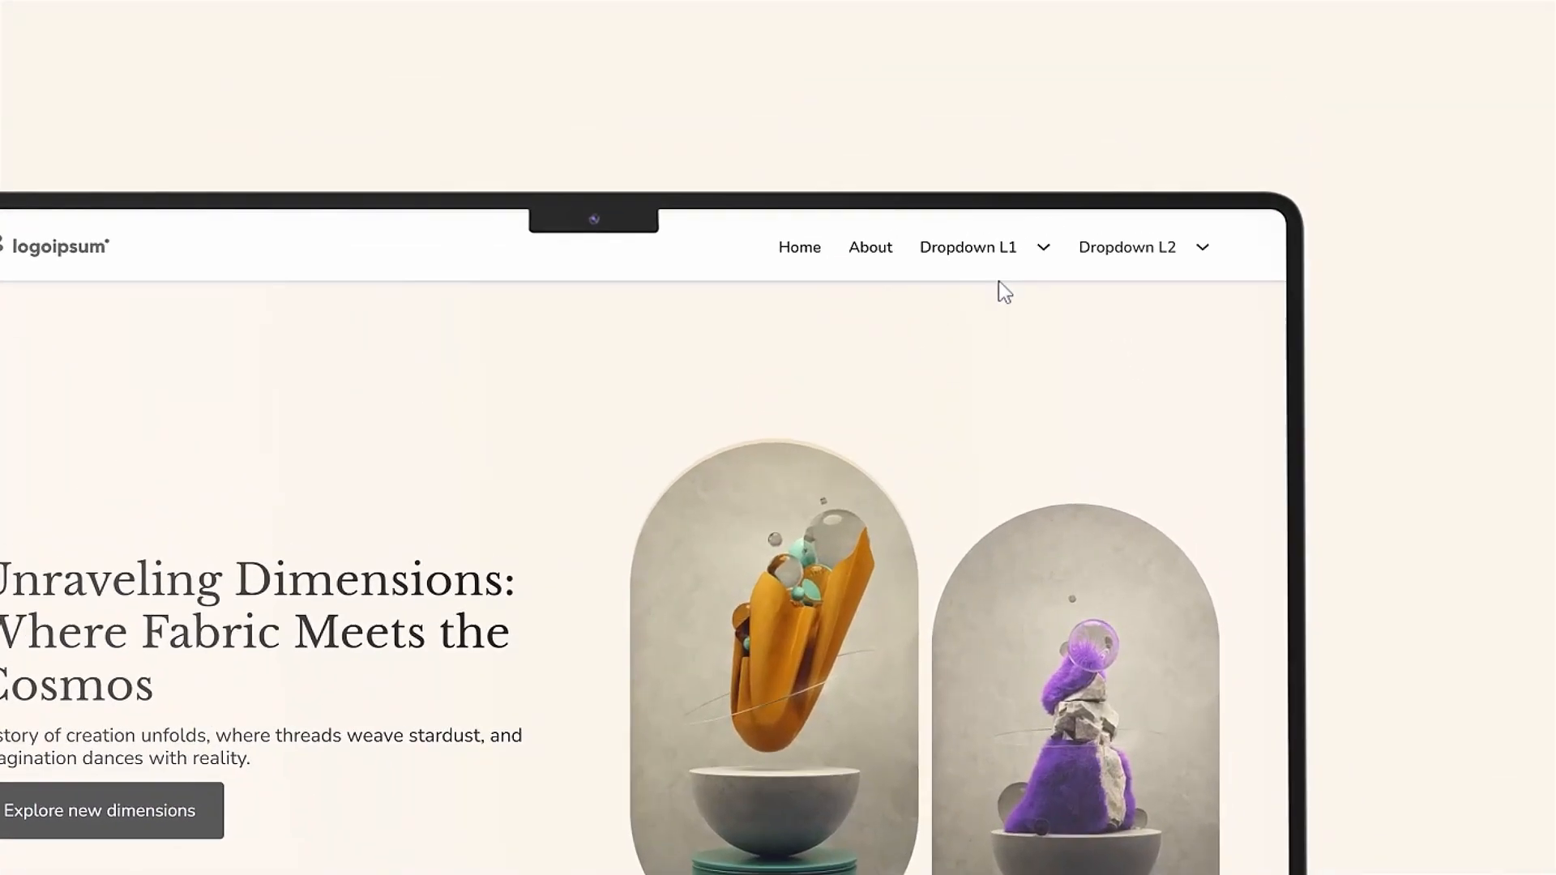
Step: On the demo site, explore the Dropdown L1 menu through its nested Dropdown L2 and L3 levels and return to its first level
click(1027, 260)
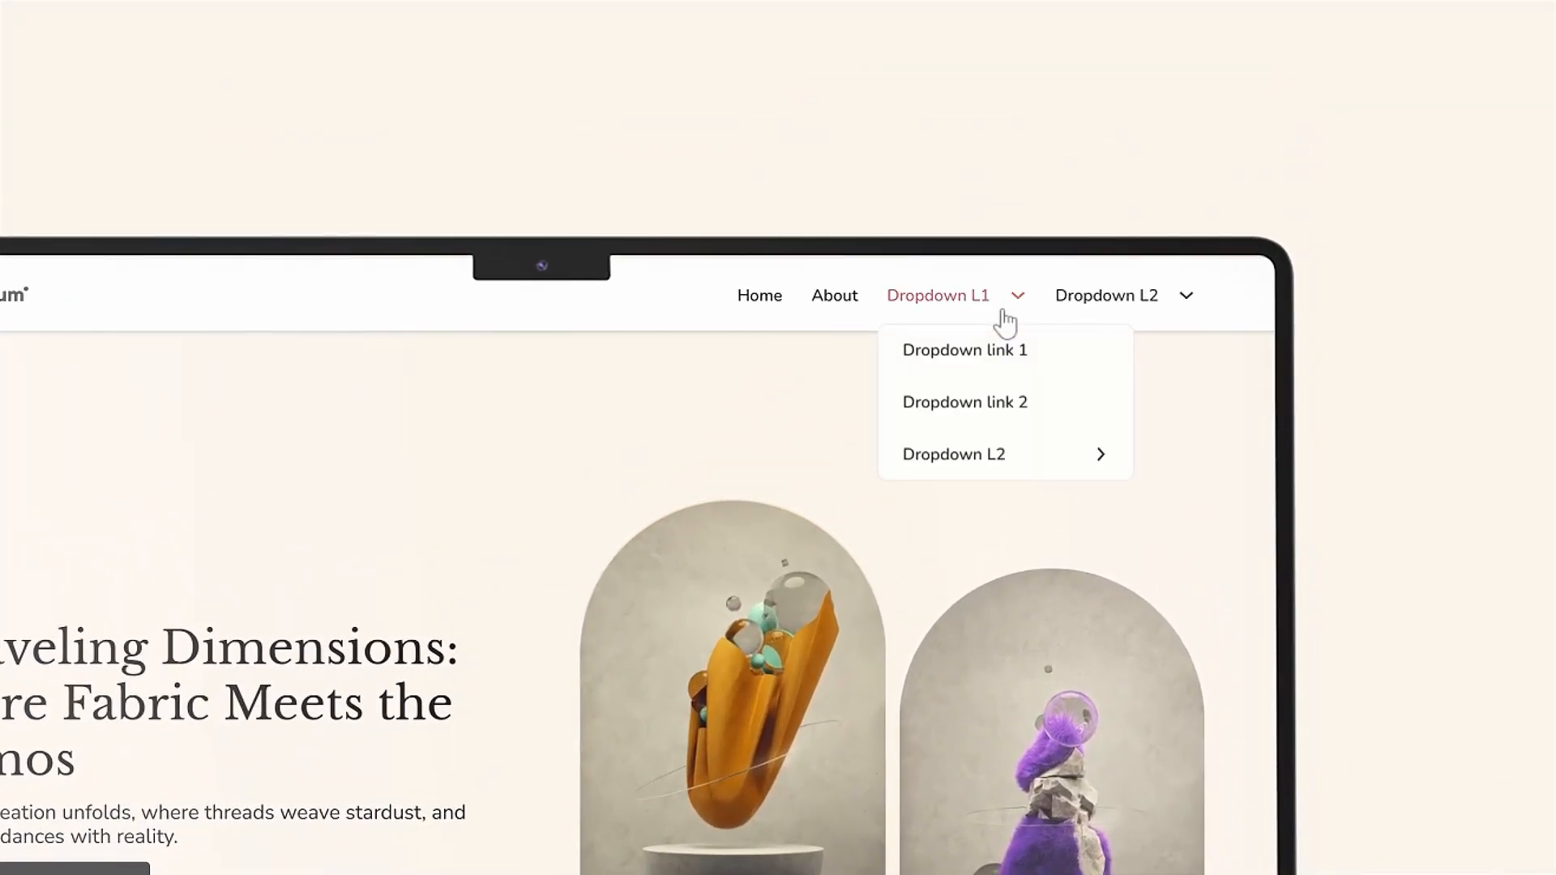
click(1003, 466)
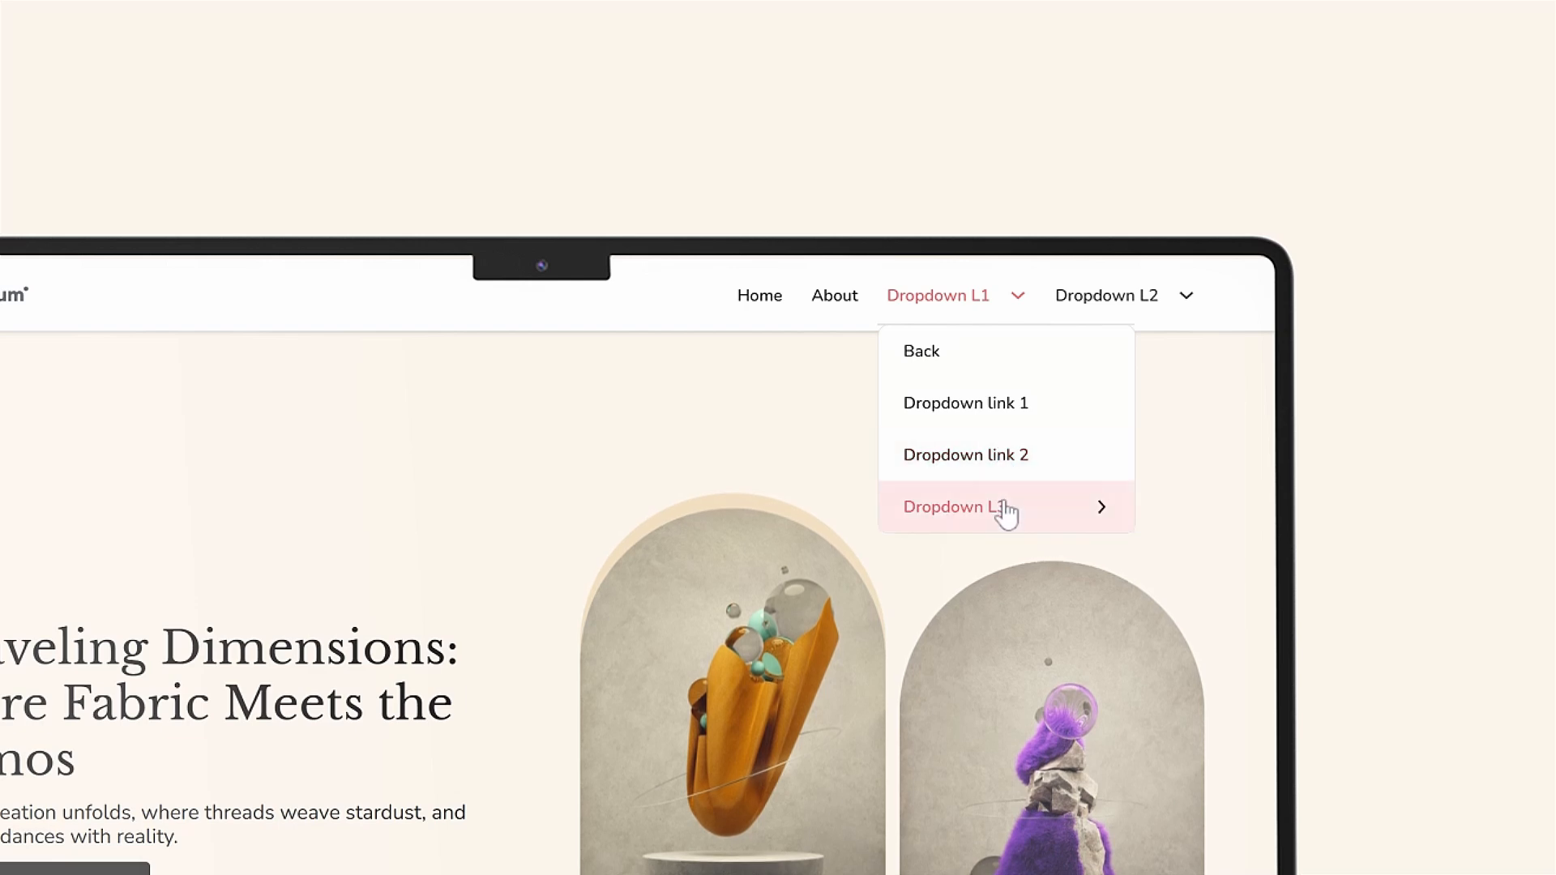
click(1004, 509)
click(990, 357)
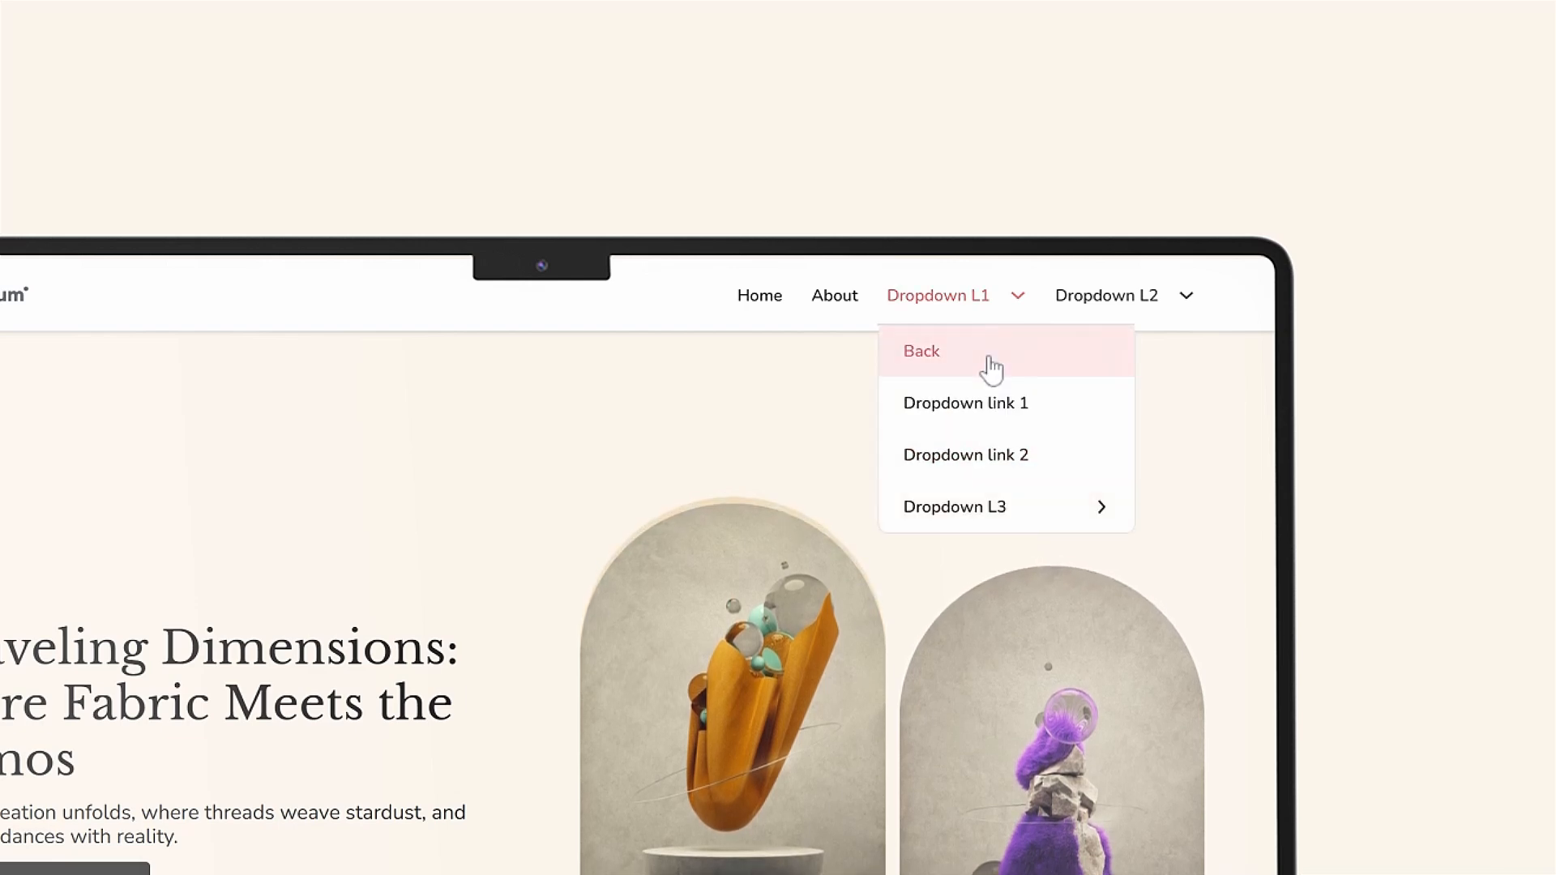
click(990, 358)
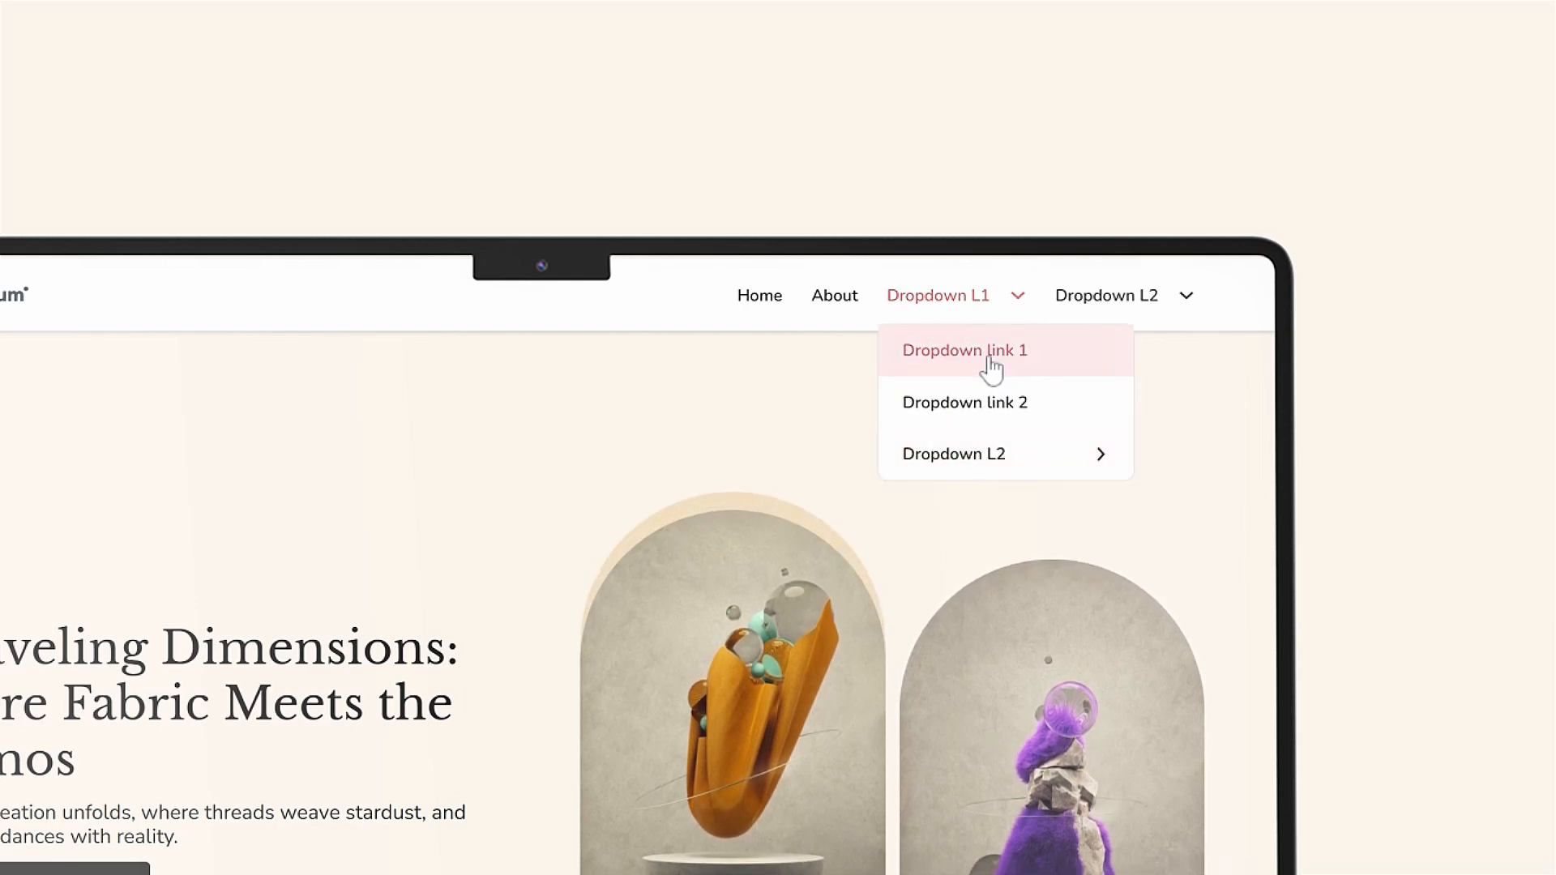
Step: Explore the header's Dropdown L2 menu down through its nested Dropdown L3 level and go back up
click(1107, 313)
click(1135, 469)
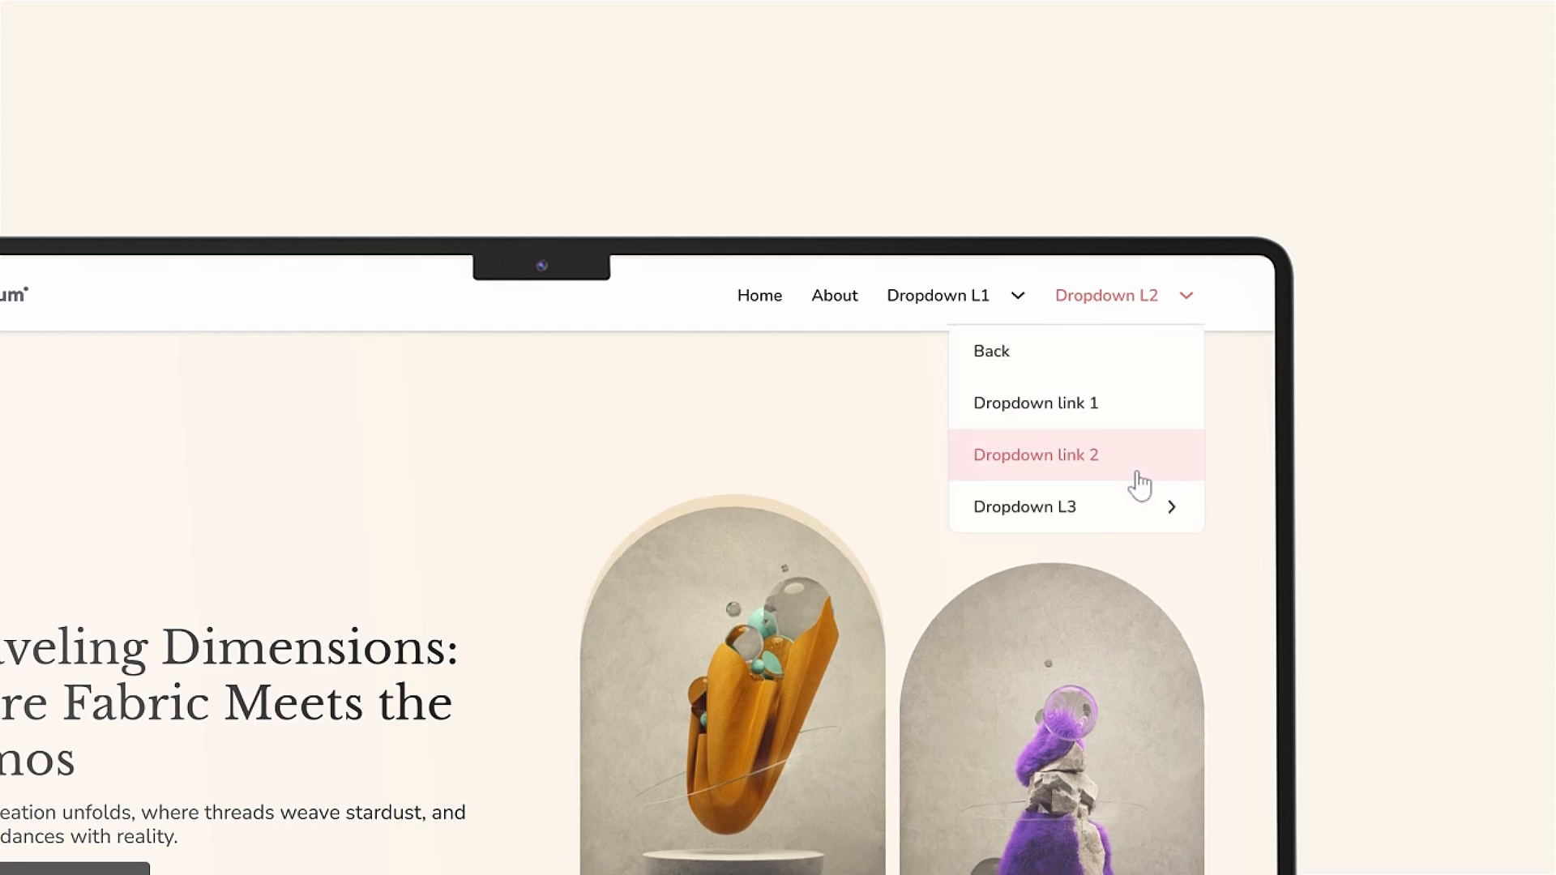
click(1128, 498)
click(1080, 354)
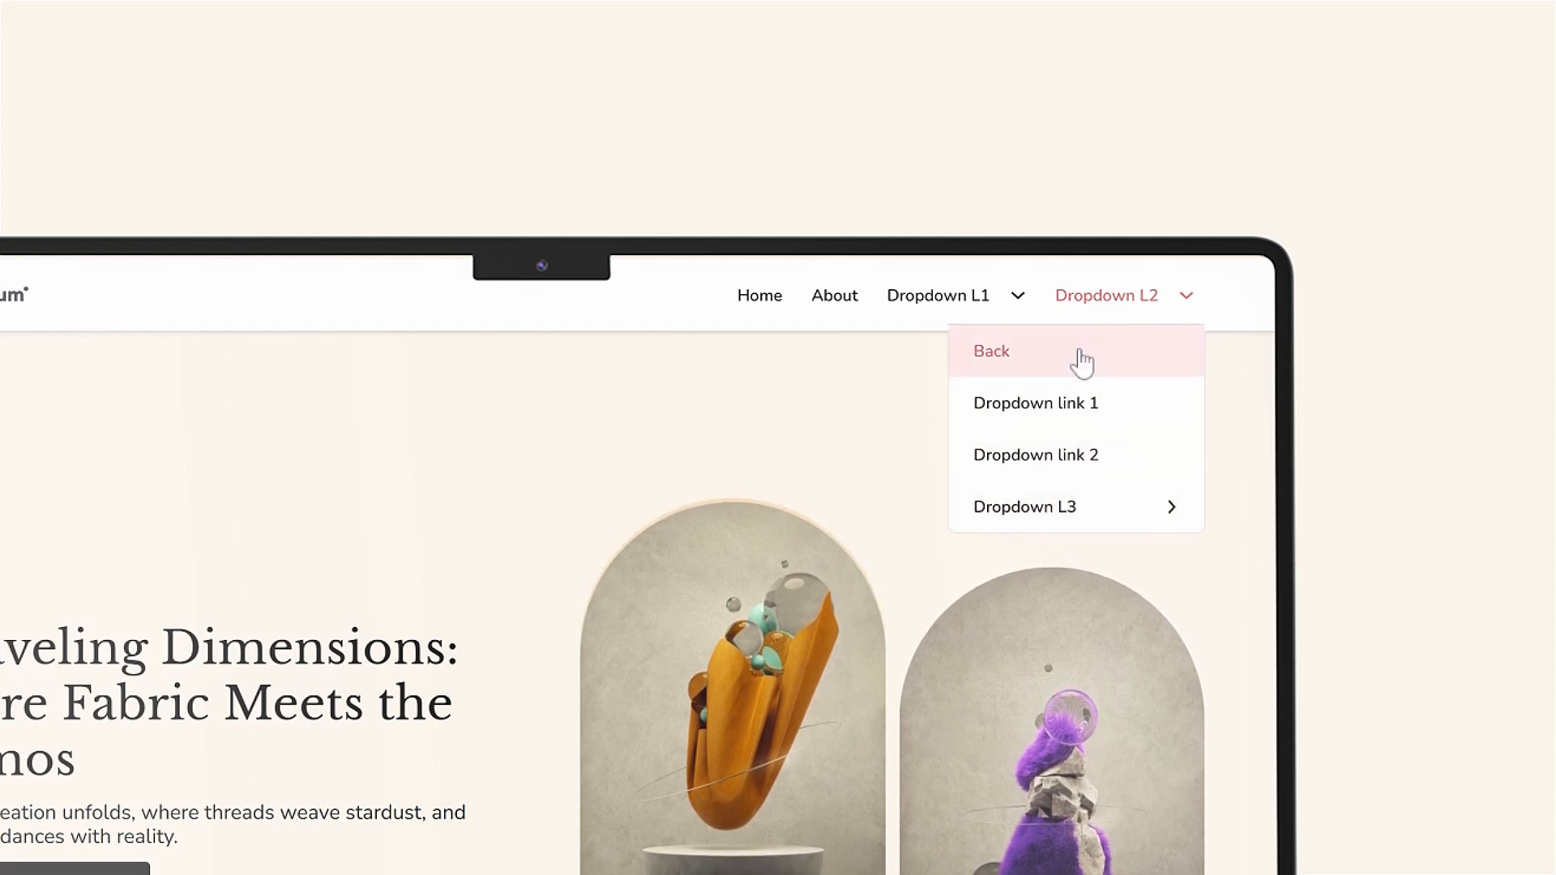
click(1080, 359)
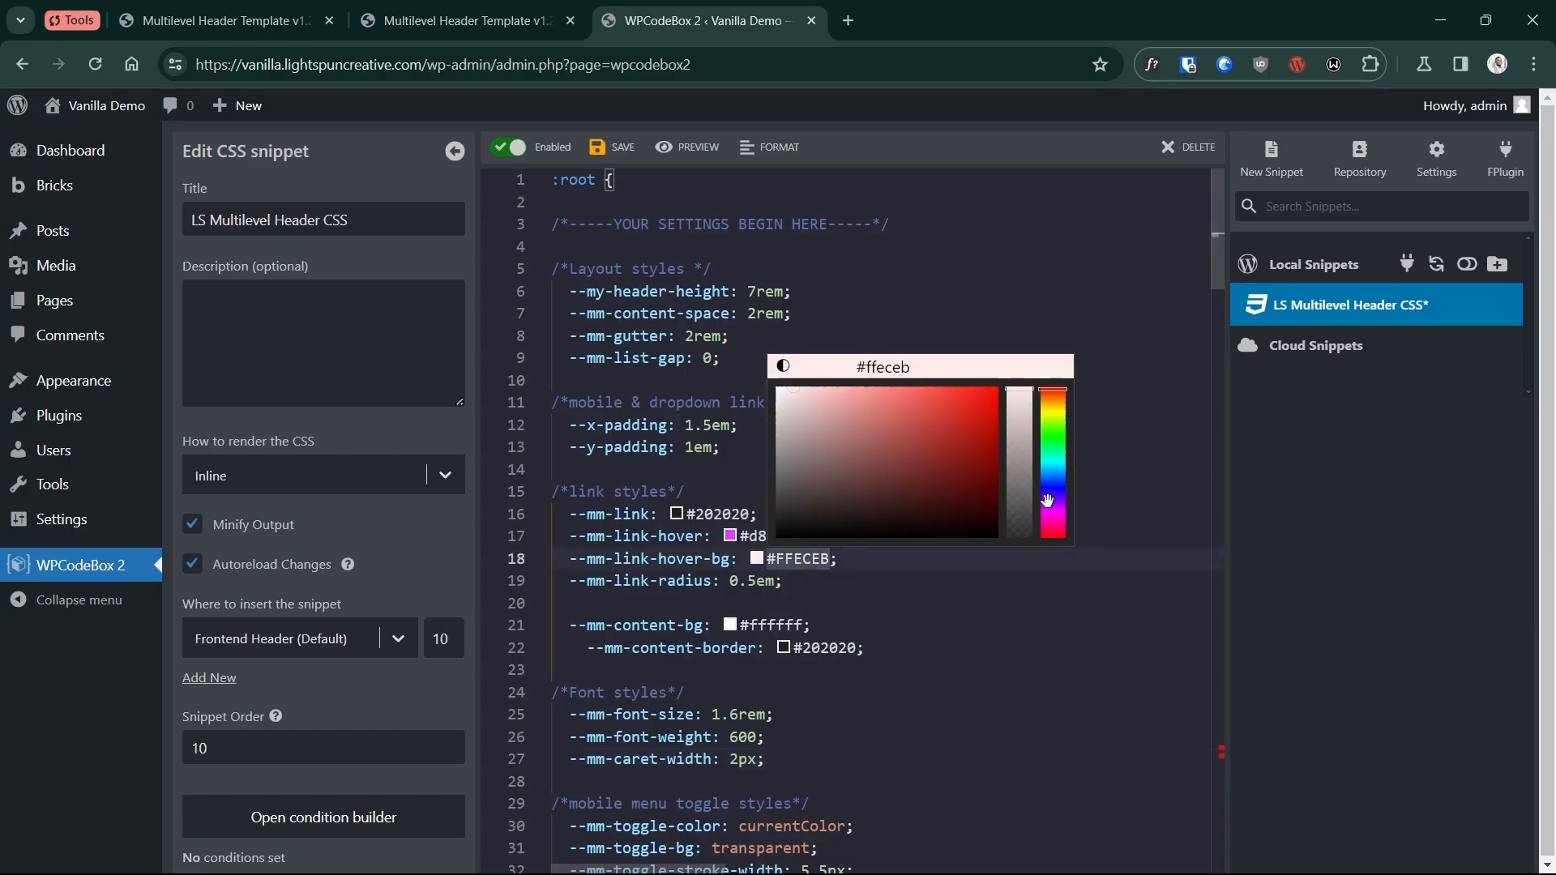
Step: In WPCodeBox, set --mm-link-hover-bg to #fbc9ff in the LS Multilevel Header CSS snippet and save it
drag(1049, 501, 1058, 510)
drag(882, 425, 822, 386)
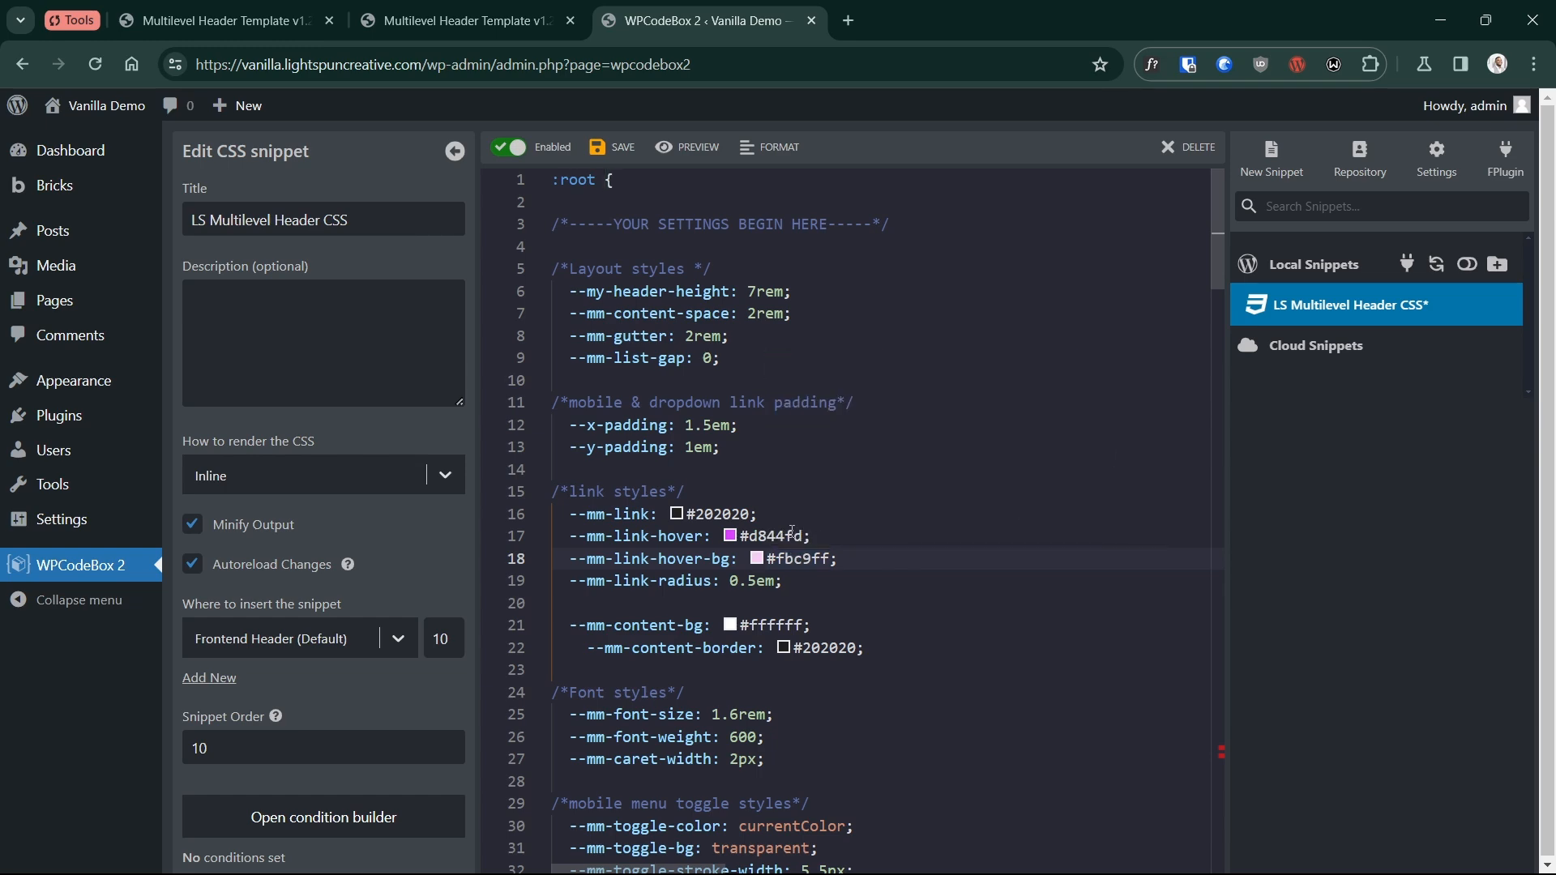
click(618, 149)
Step: In the header template preview, close the mobile menu and developer tools, and check the dropdown styling at desktop width
click(476, 22)
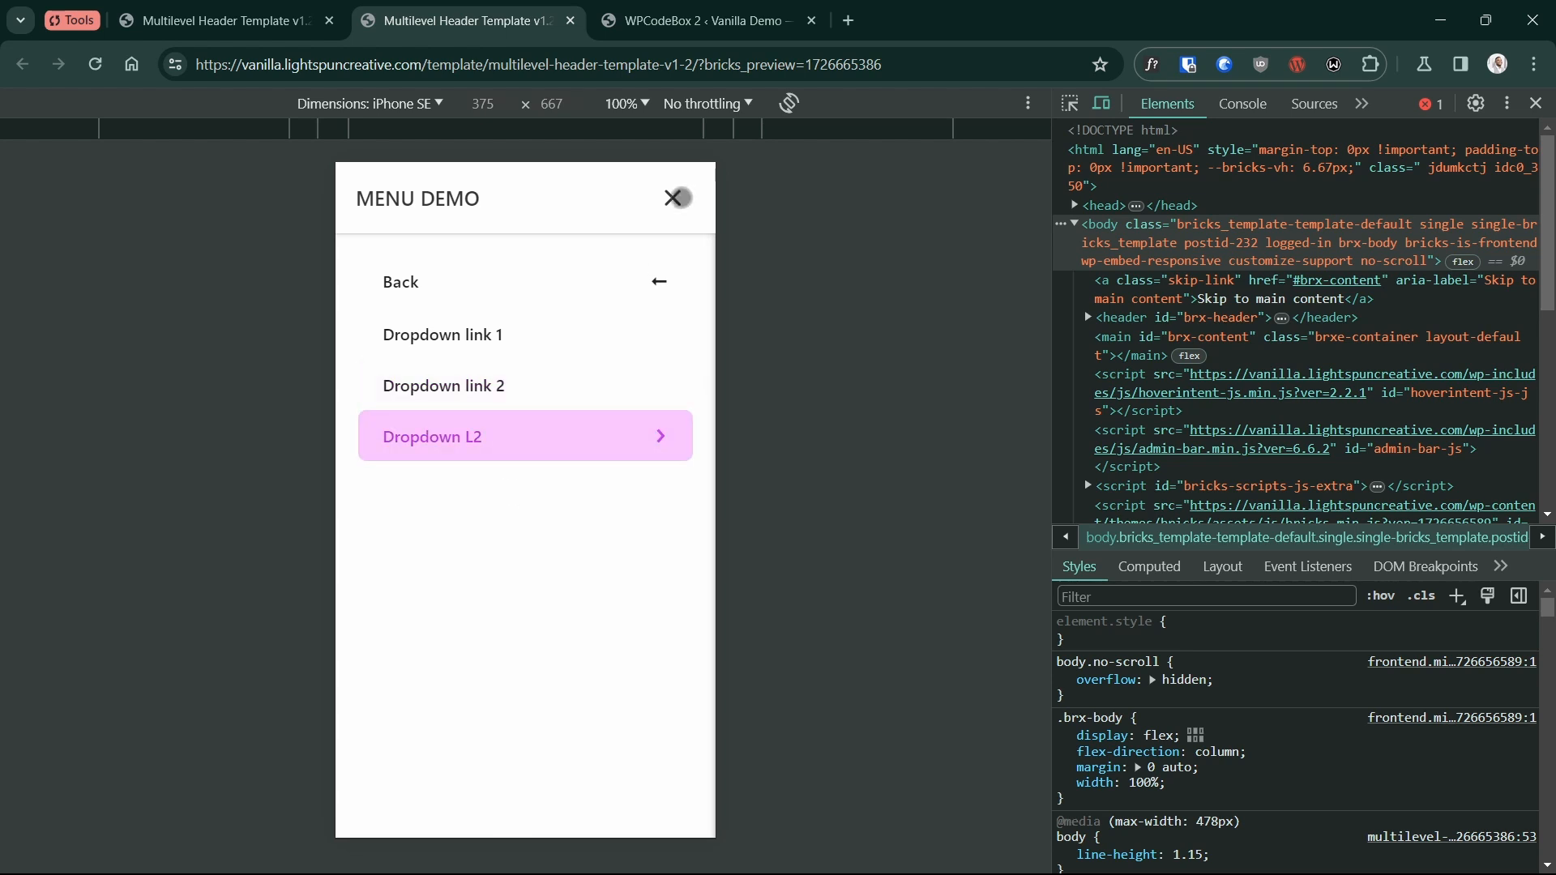
click(672, 198)
click(1539, 112)
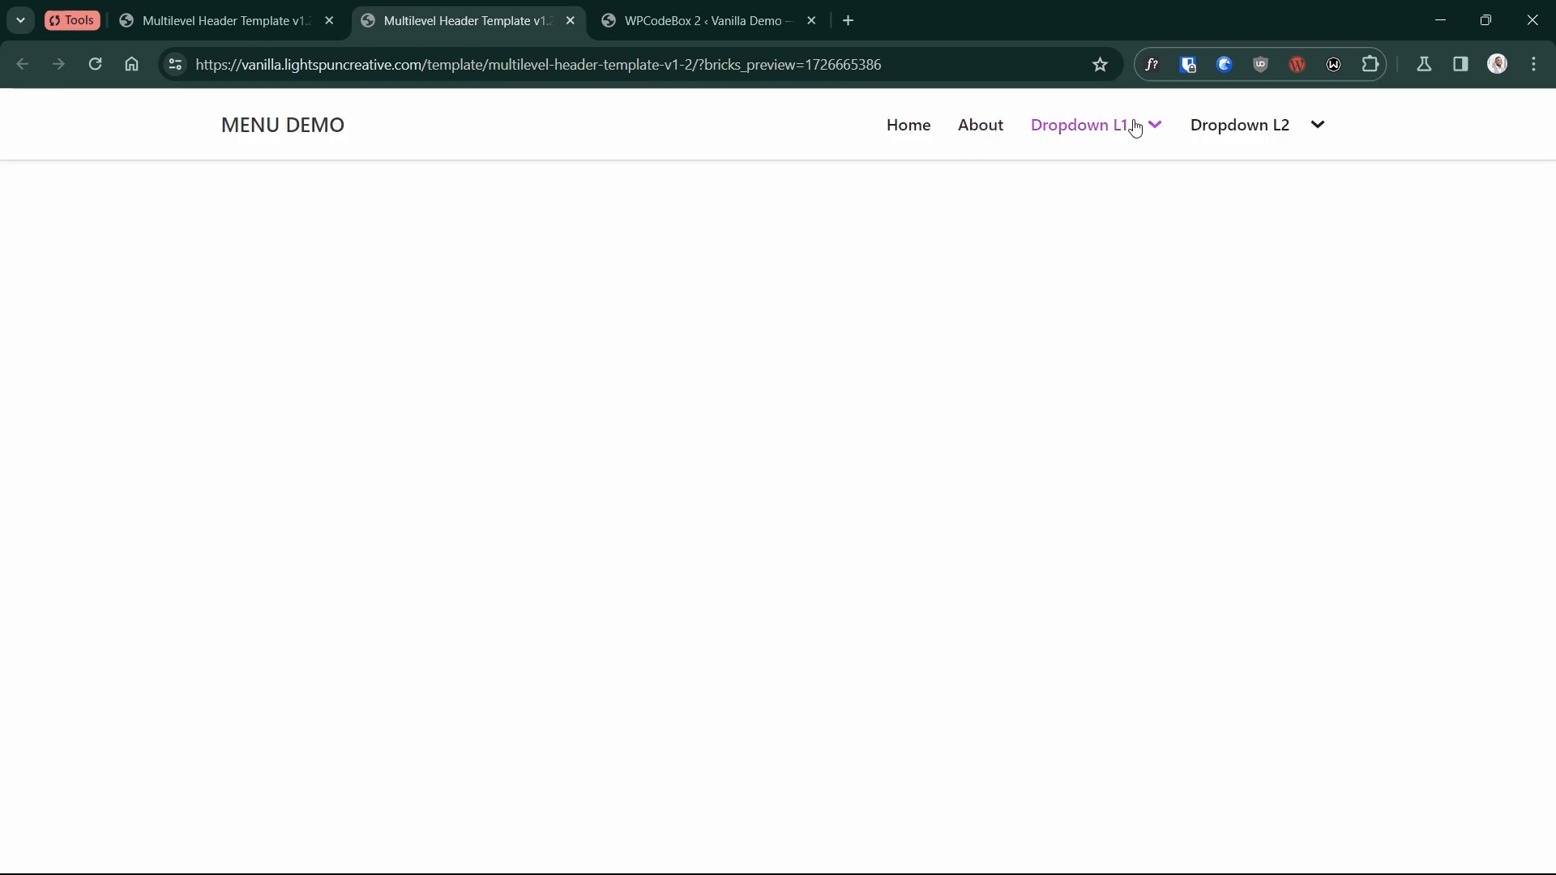
mouse_move(1246, 142)
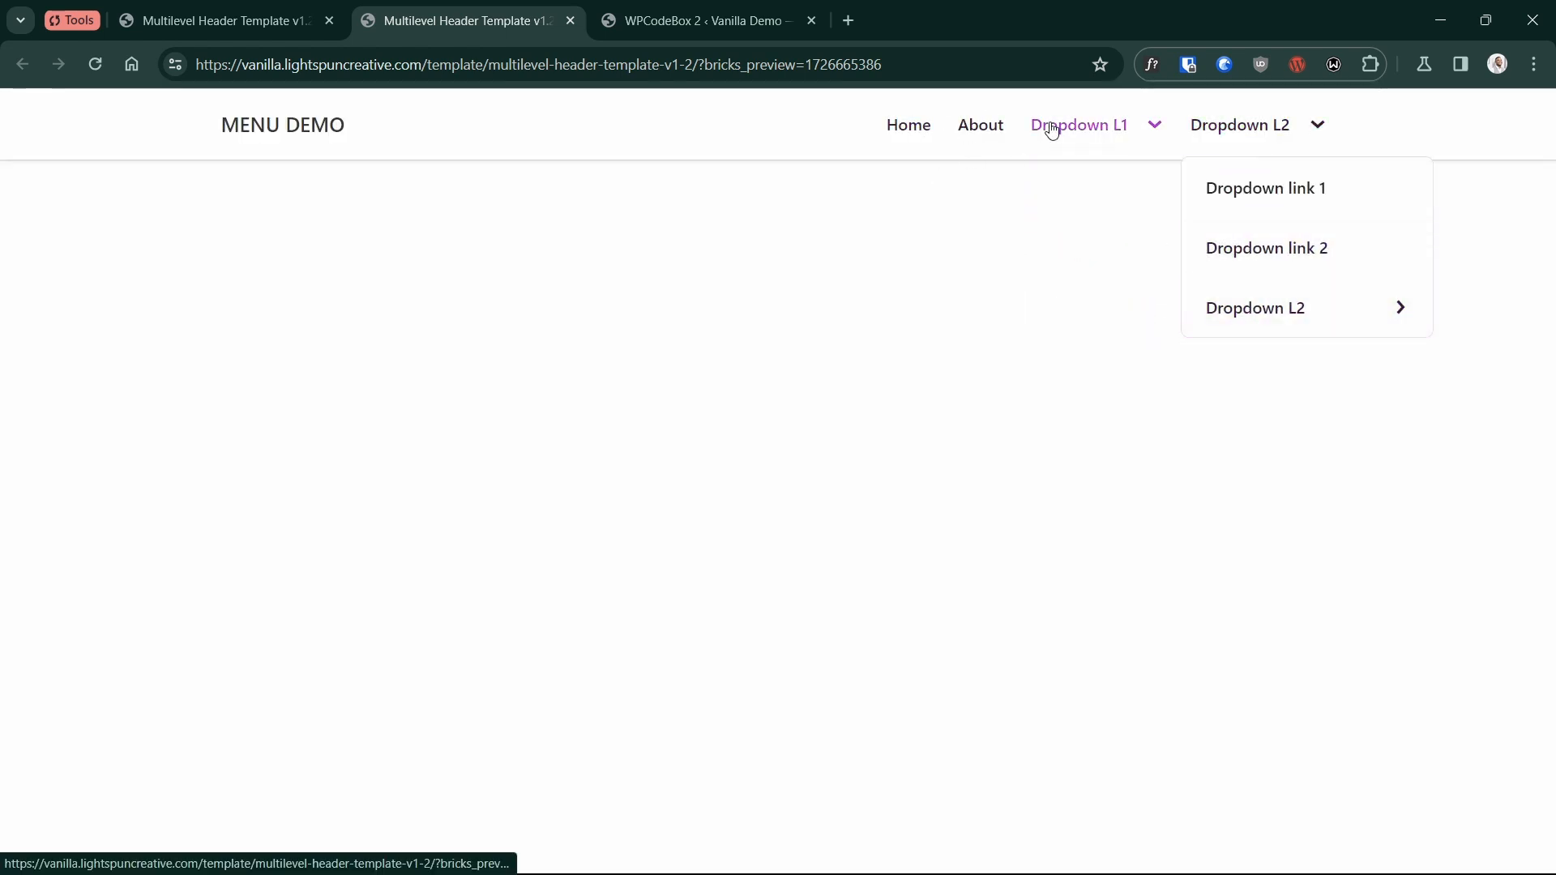
click(697, 20)
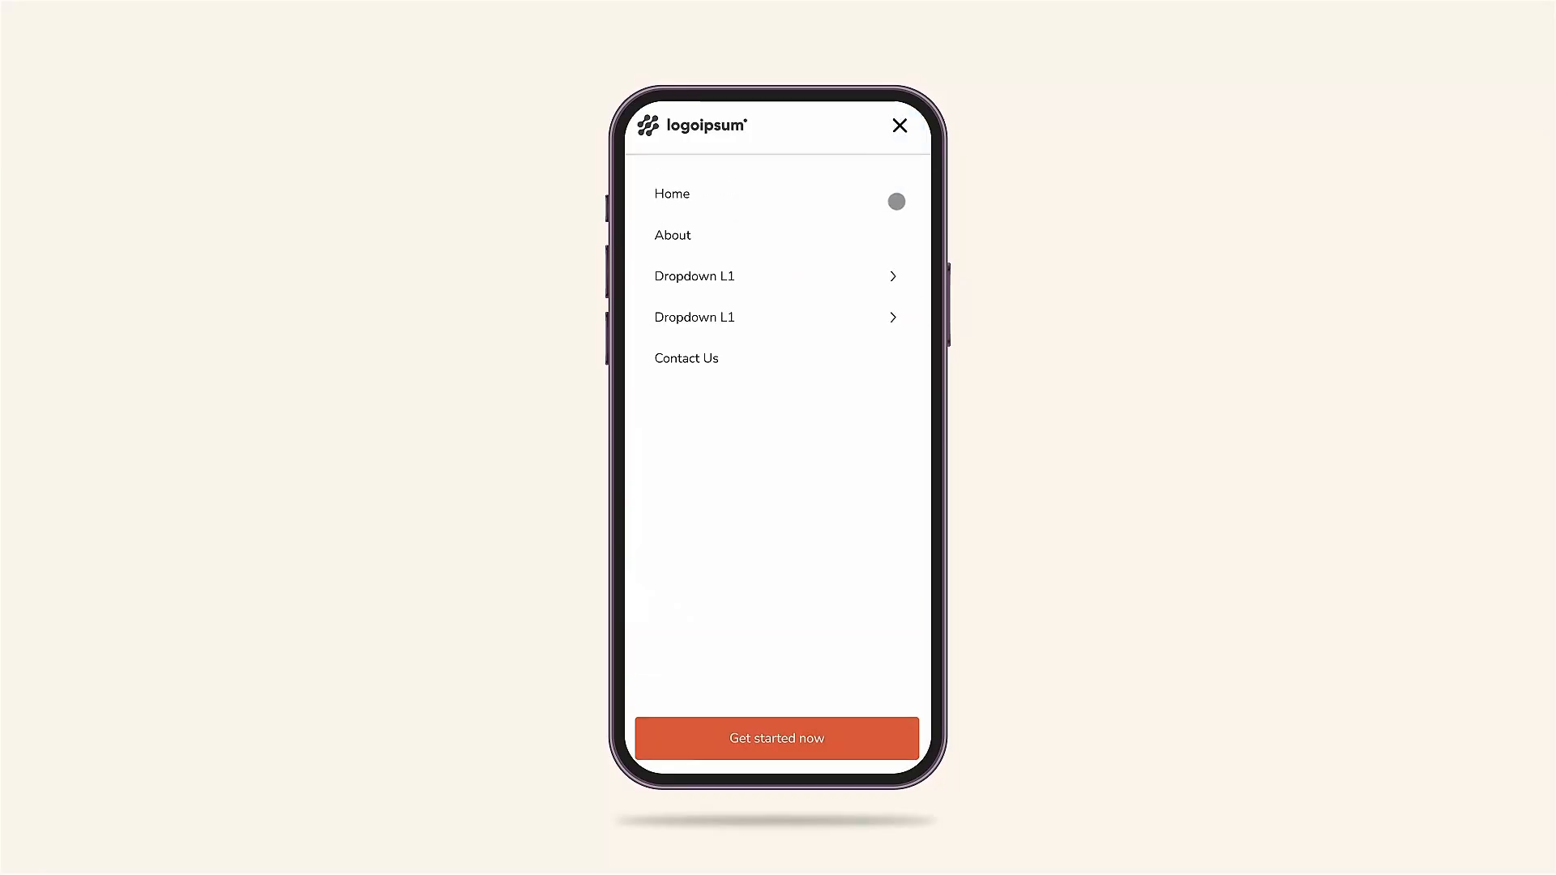
Step: In the demo site's mobile menu, explore the Dropdown L1 submenus and return to the main level
click(883, 278)
click(868, 326)
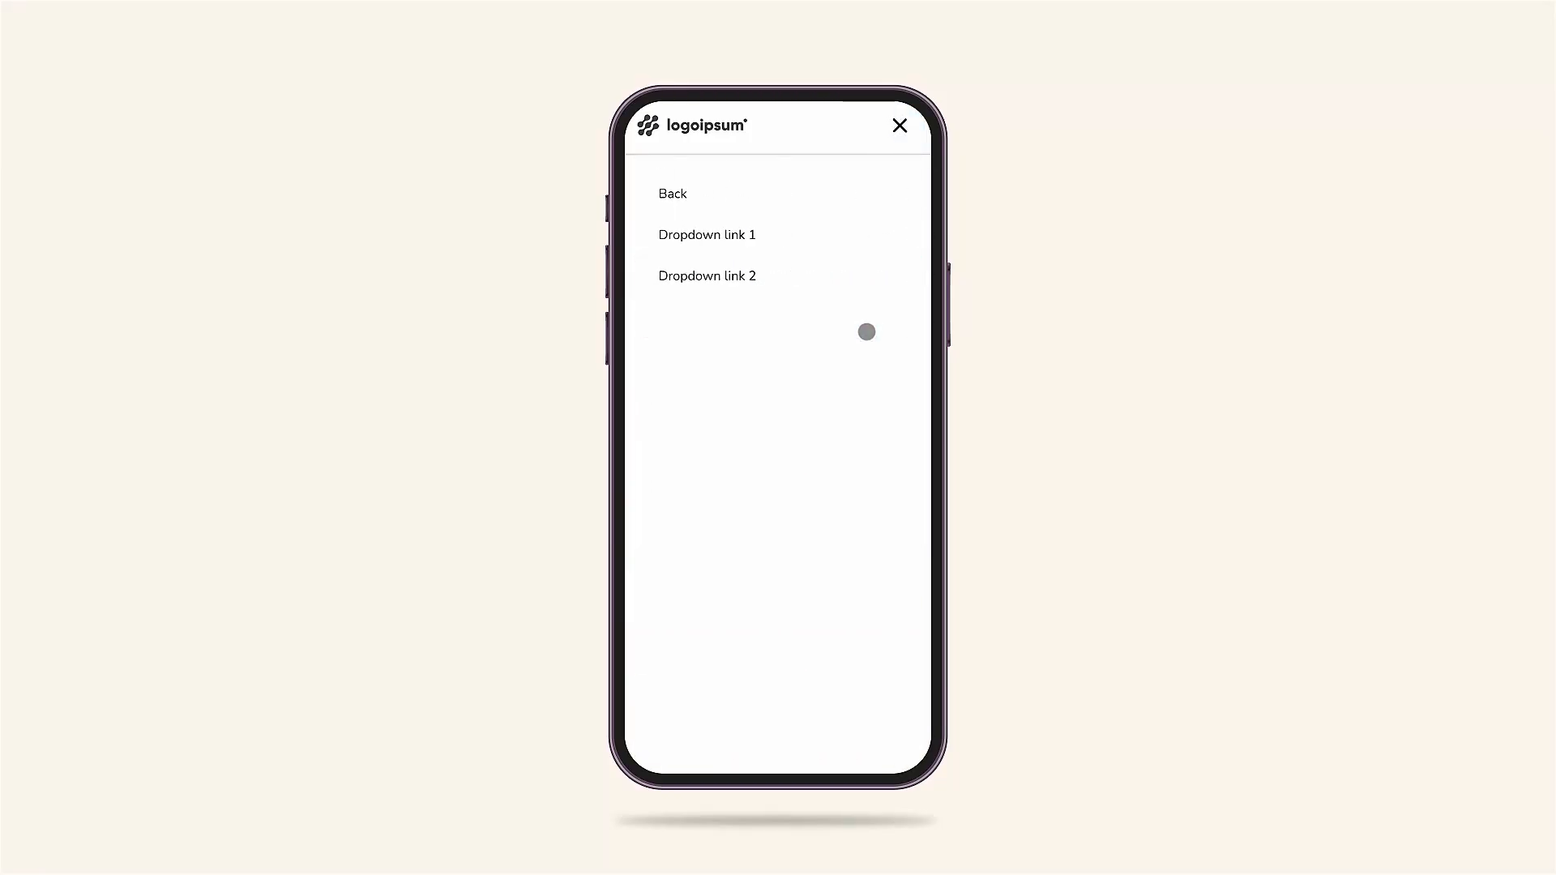
click(686, 194)
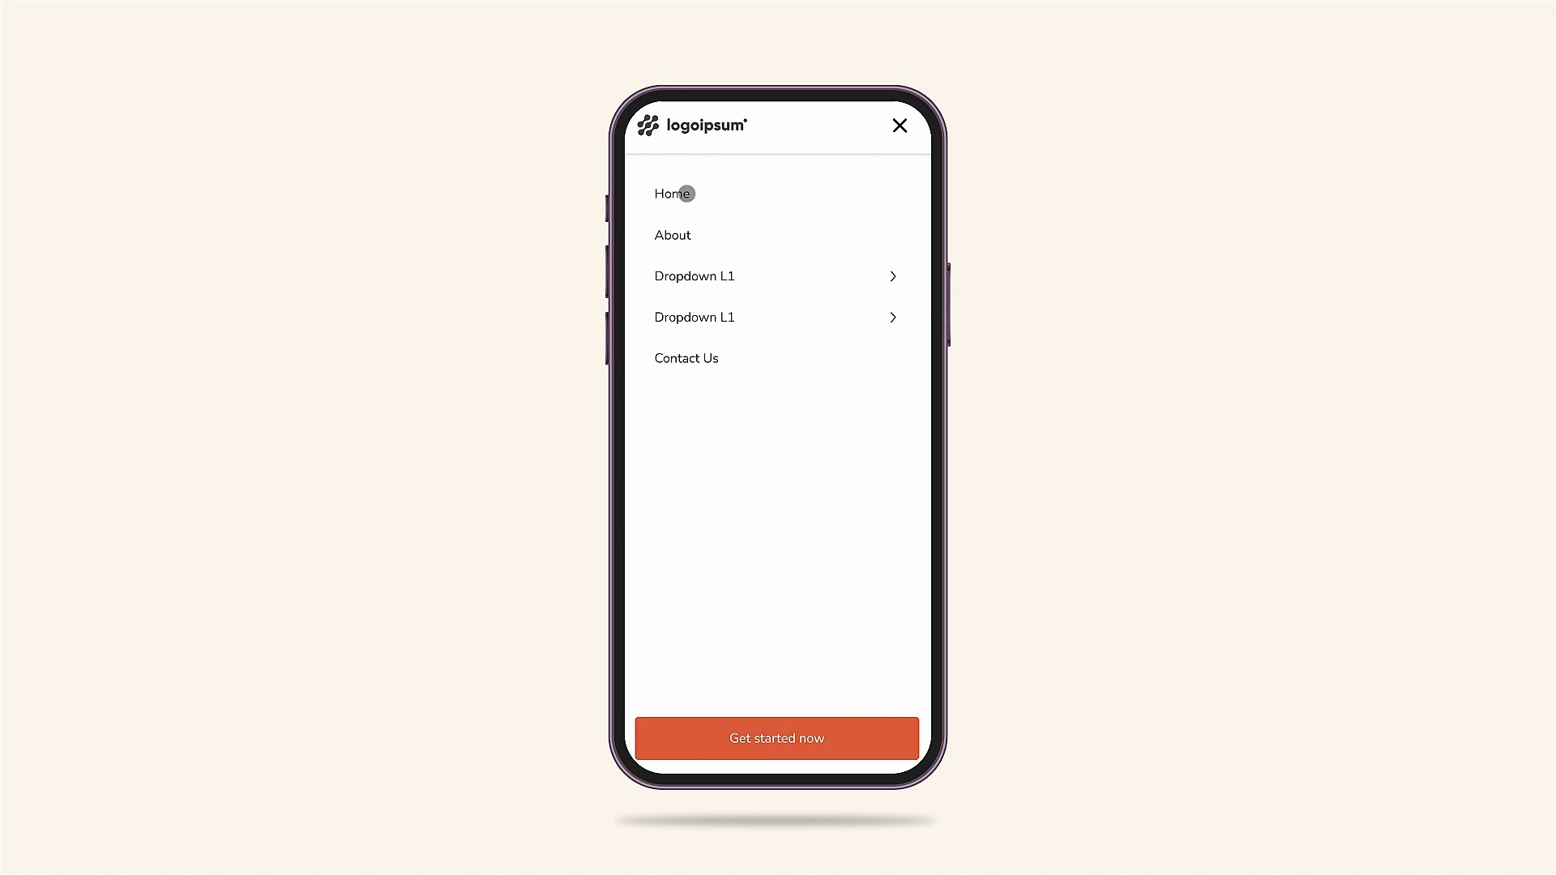
click(835, 315)
click(734, 211)
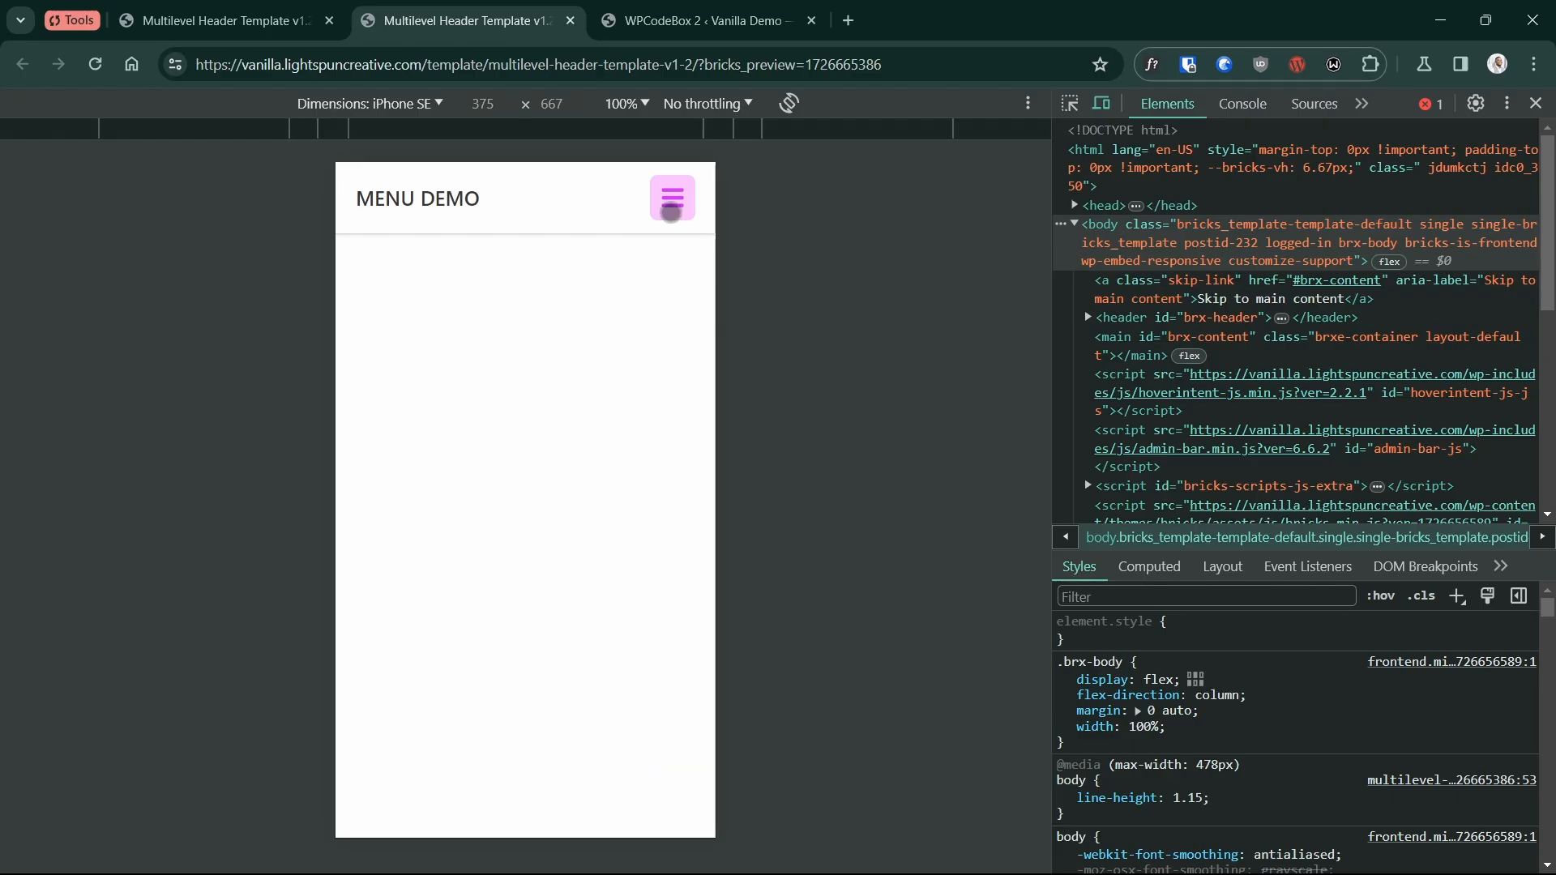
Step: Open and close the mobile menu repeatedly to examine its toggle and slide animations
click(672, 197)
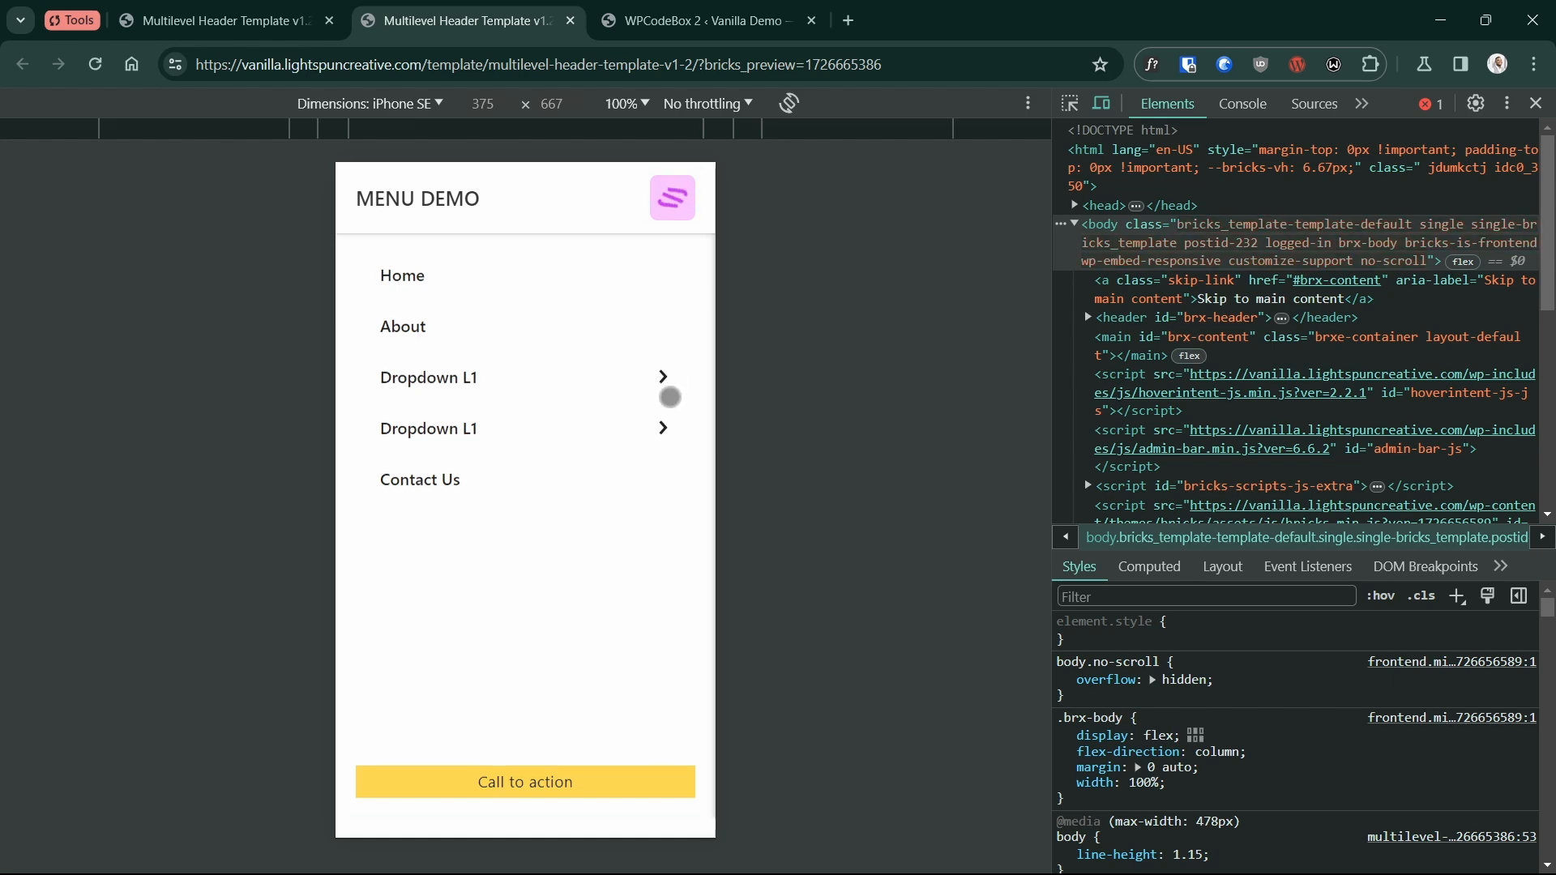
click(669, 199)
click(669, 198)
click(669, 199)
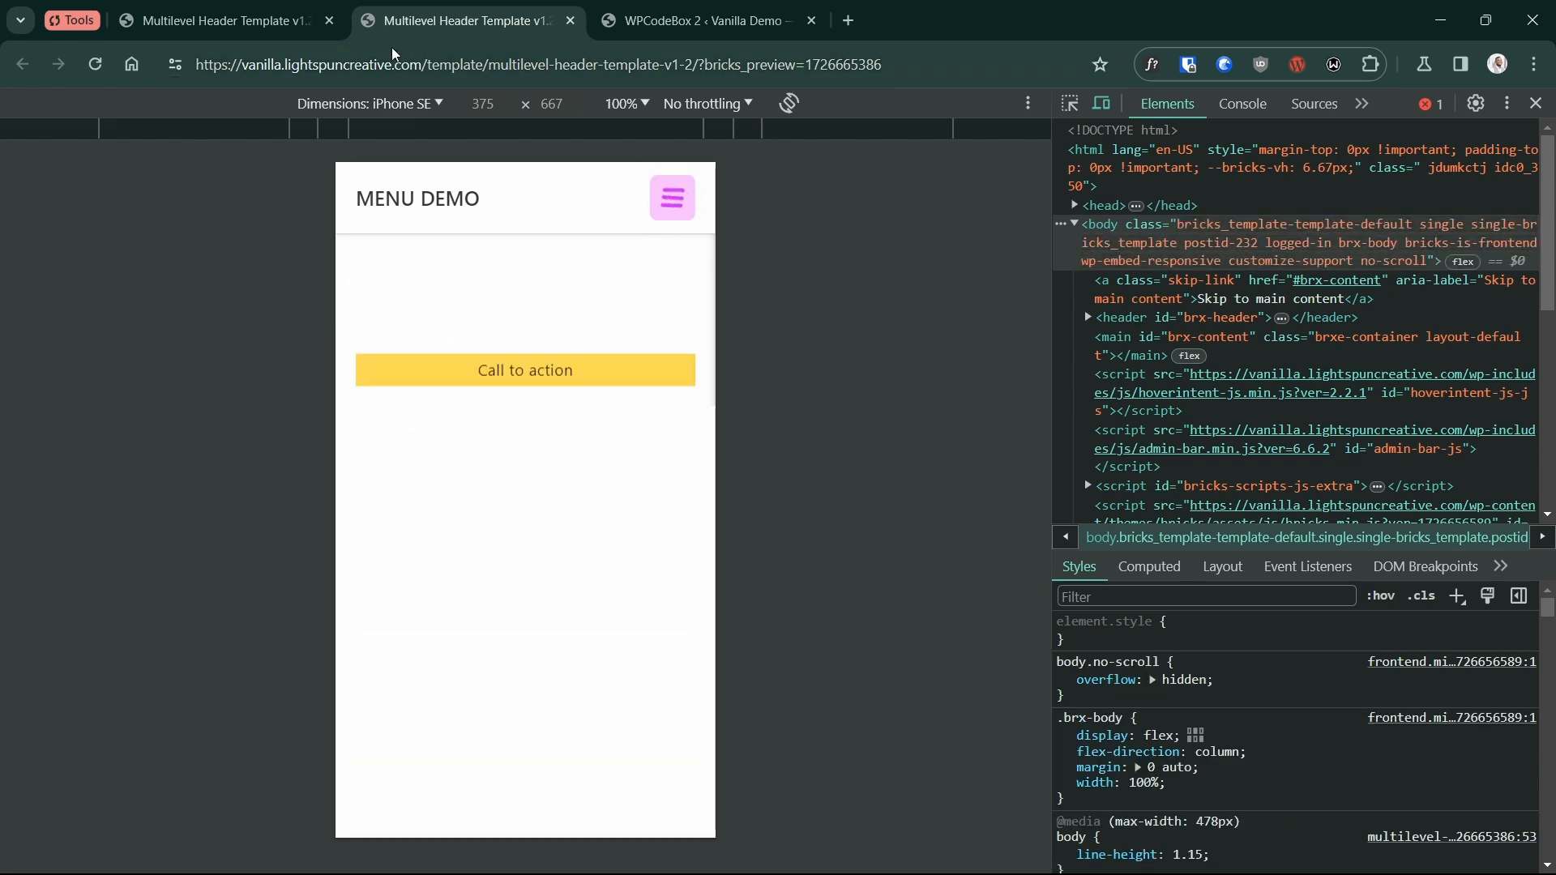
click(671, 201)
click(670, 199)
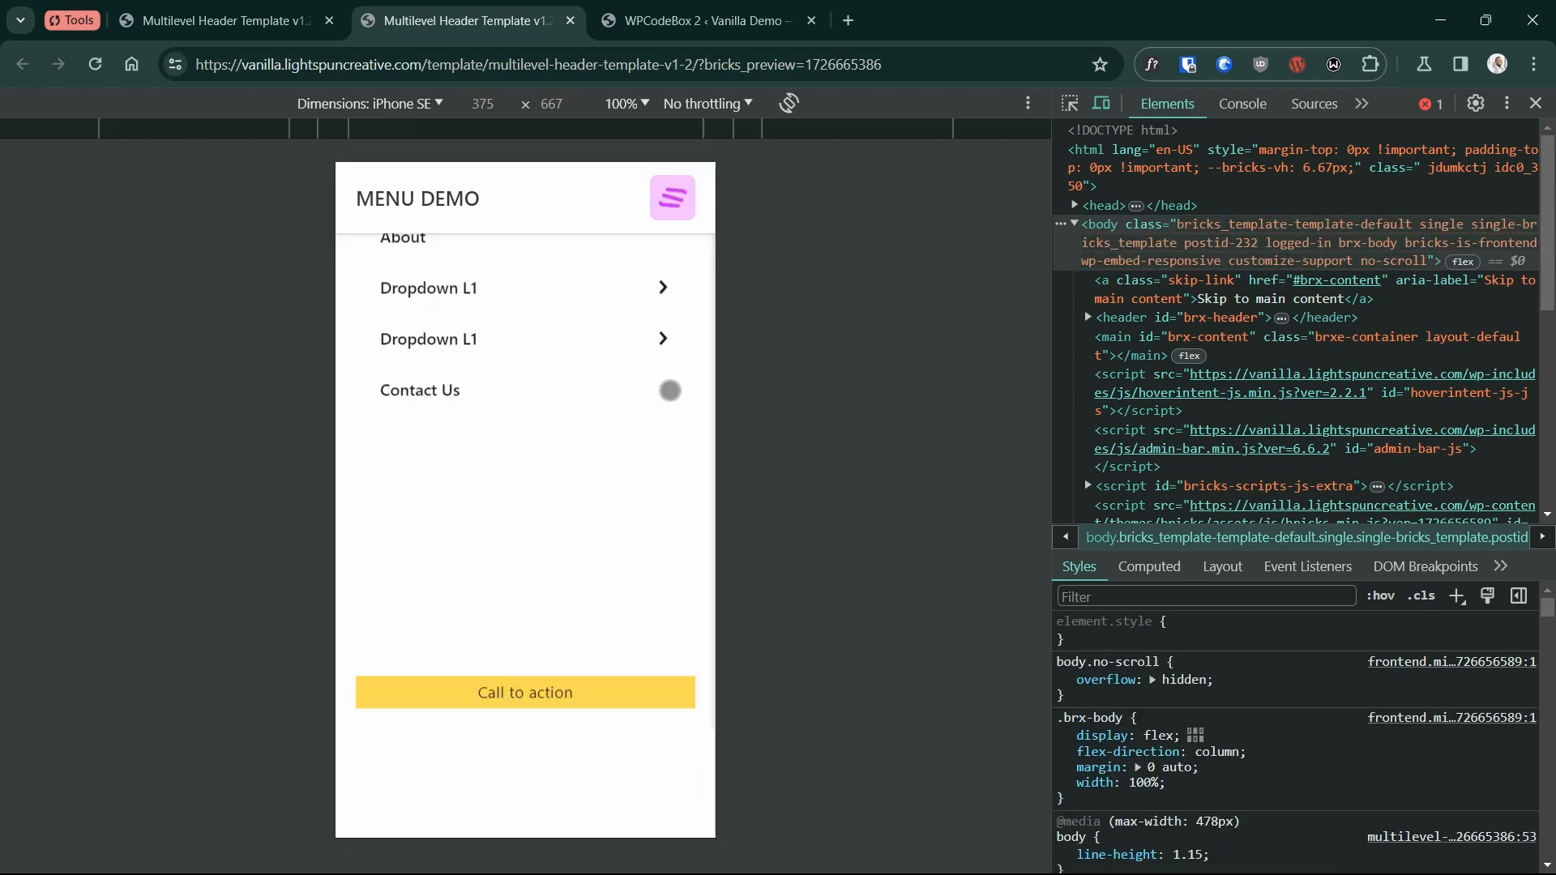
click(666, 201)
click(667, 201)
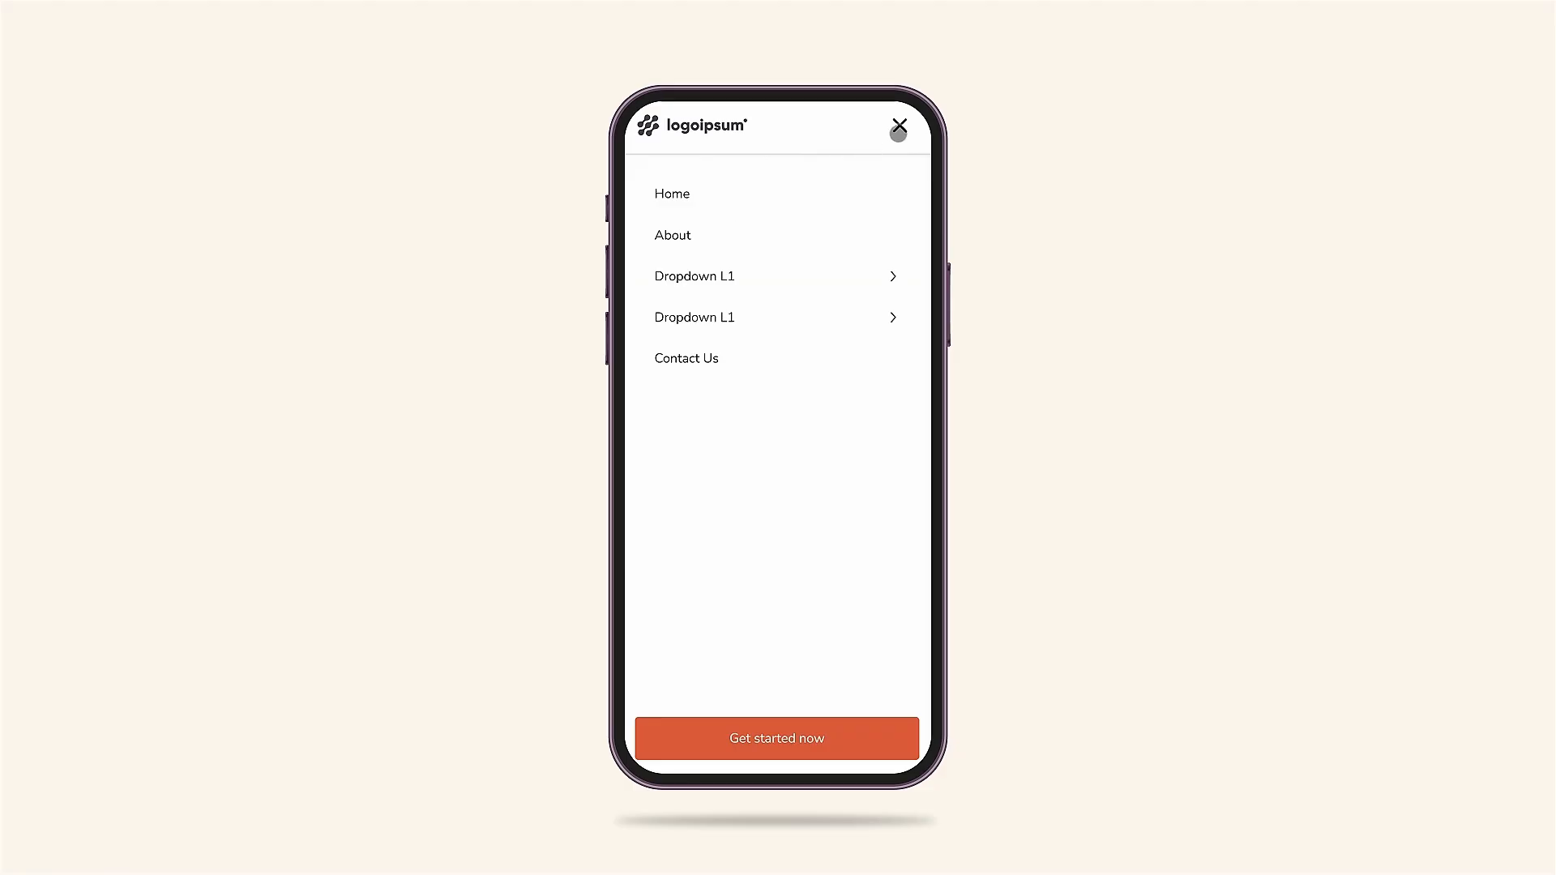
click(898, 133)
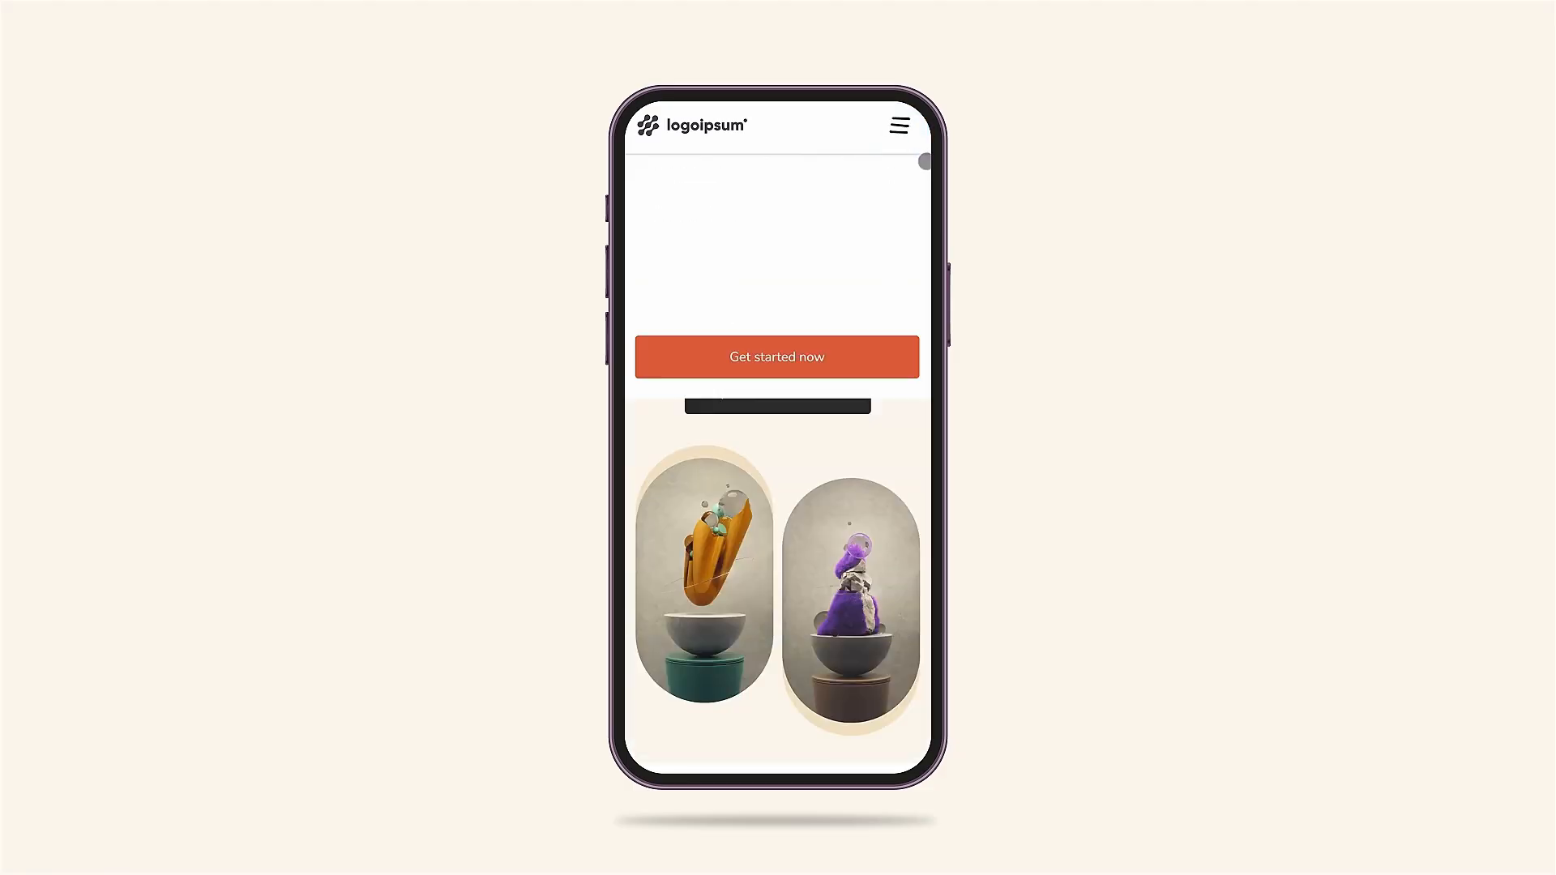